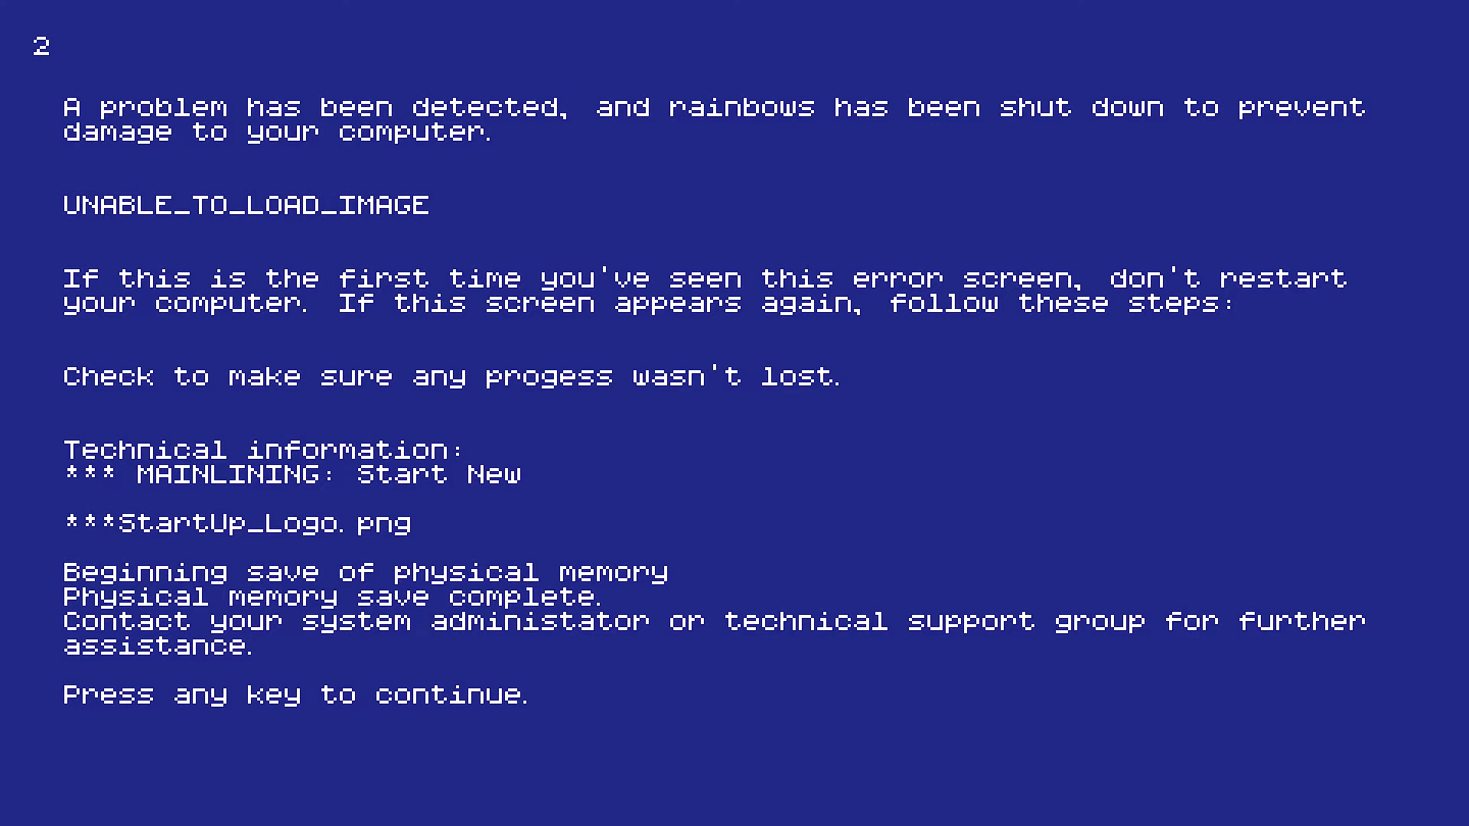
- Dismiss the crash screen and confirm the new user name
key(Return)
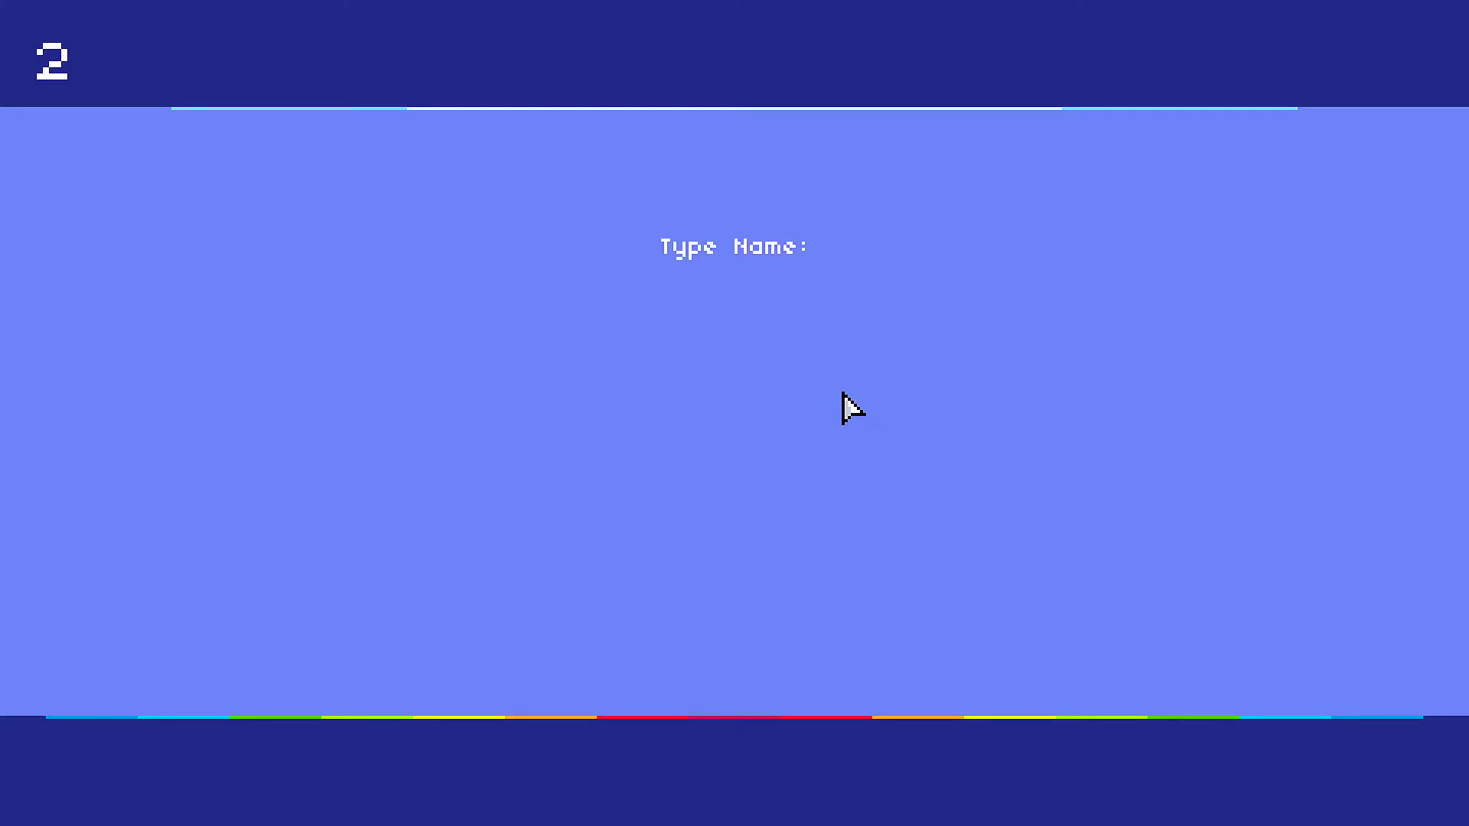
text(Kr)
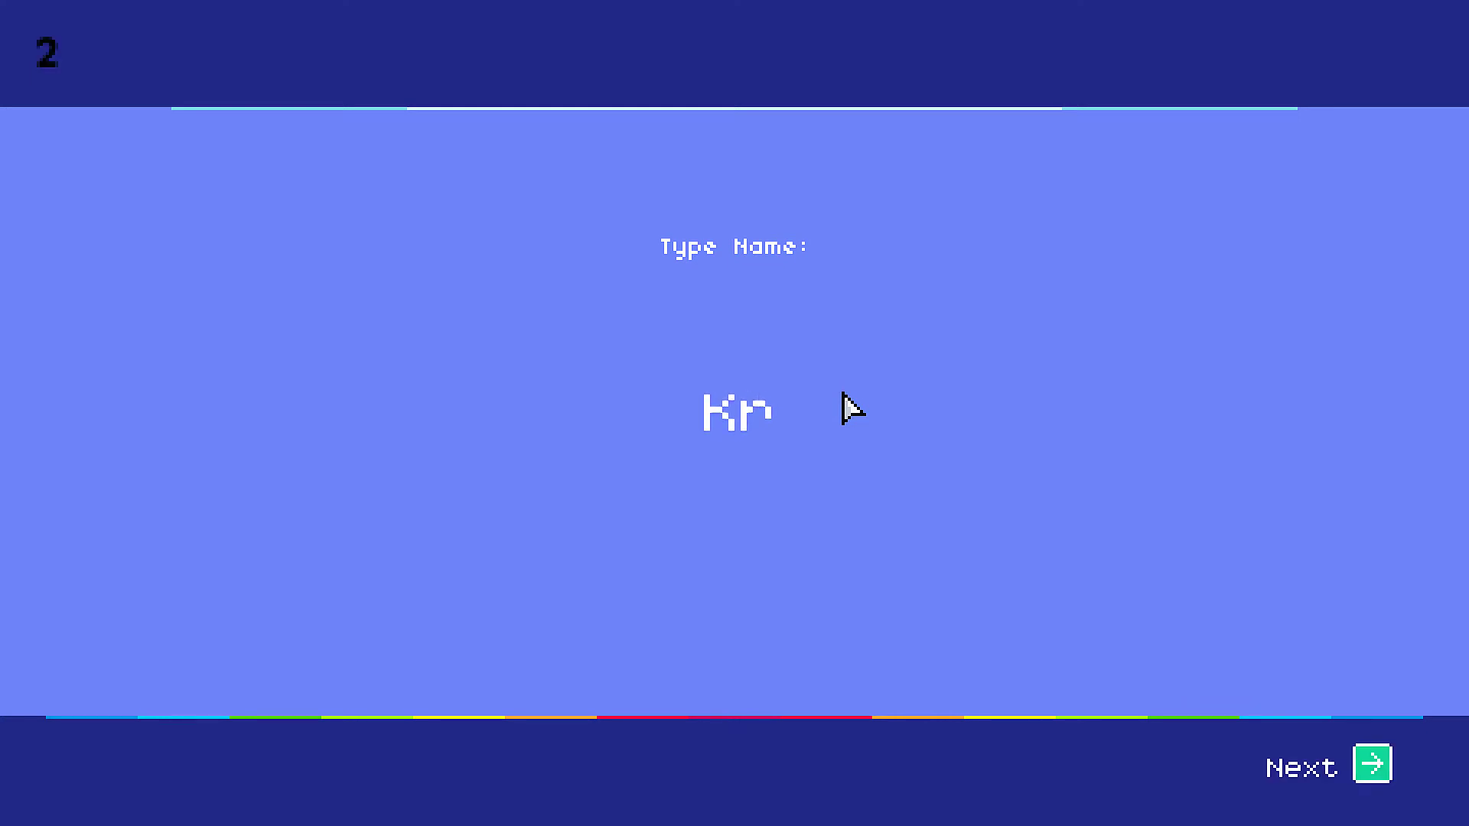
text(oli)
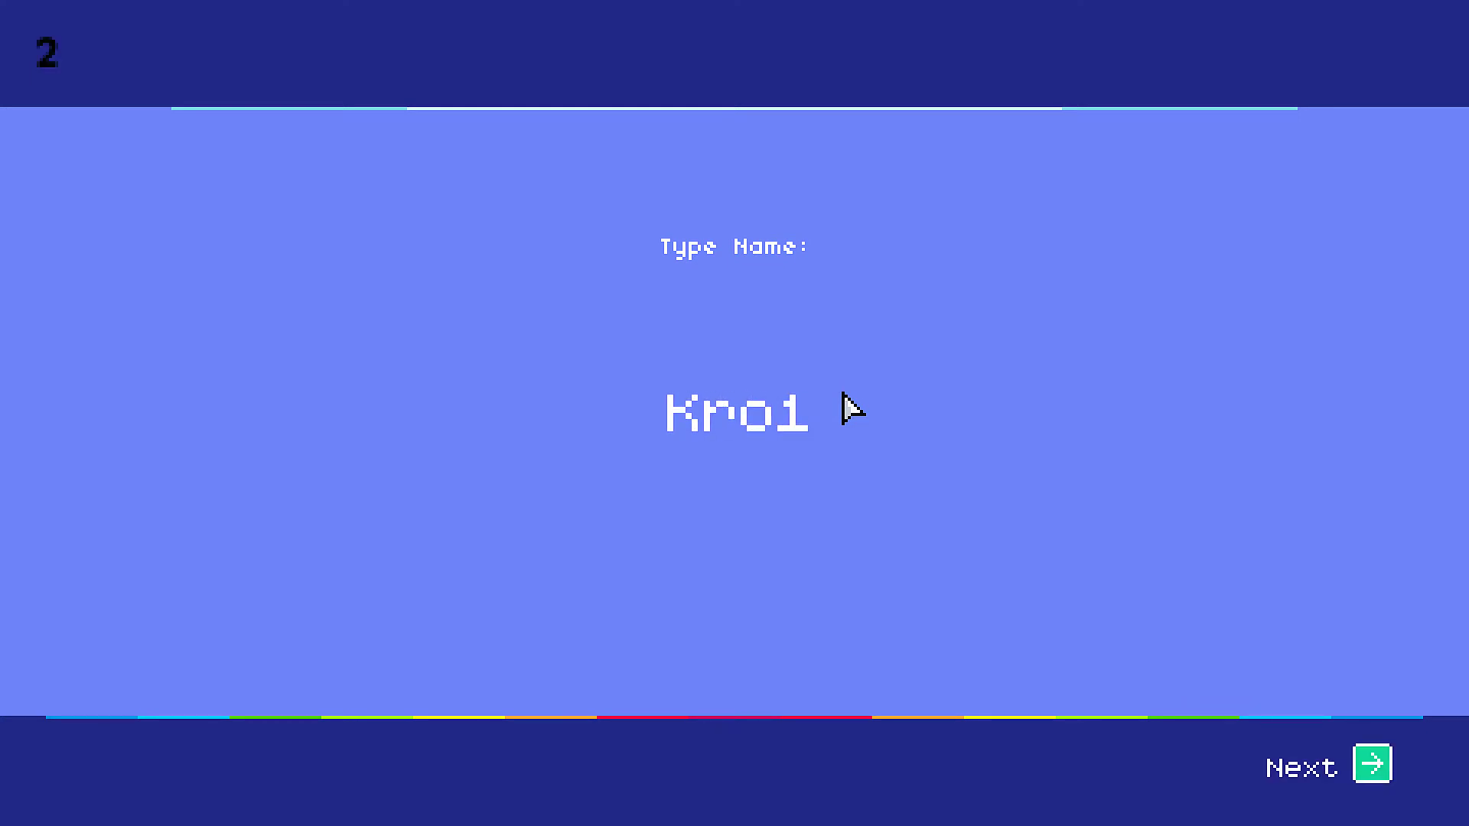
click(1373, 766)
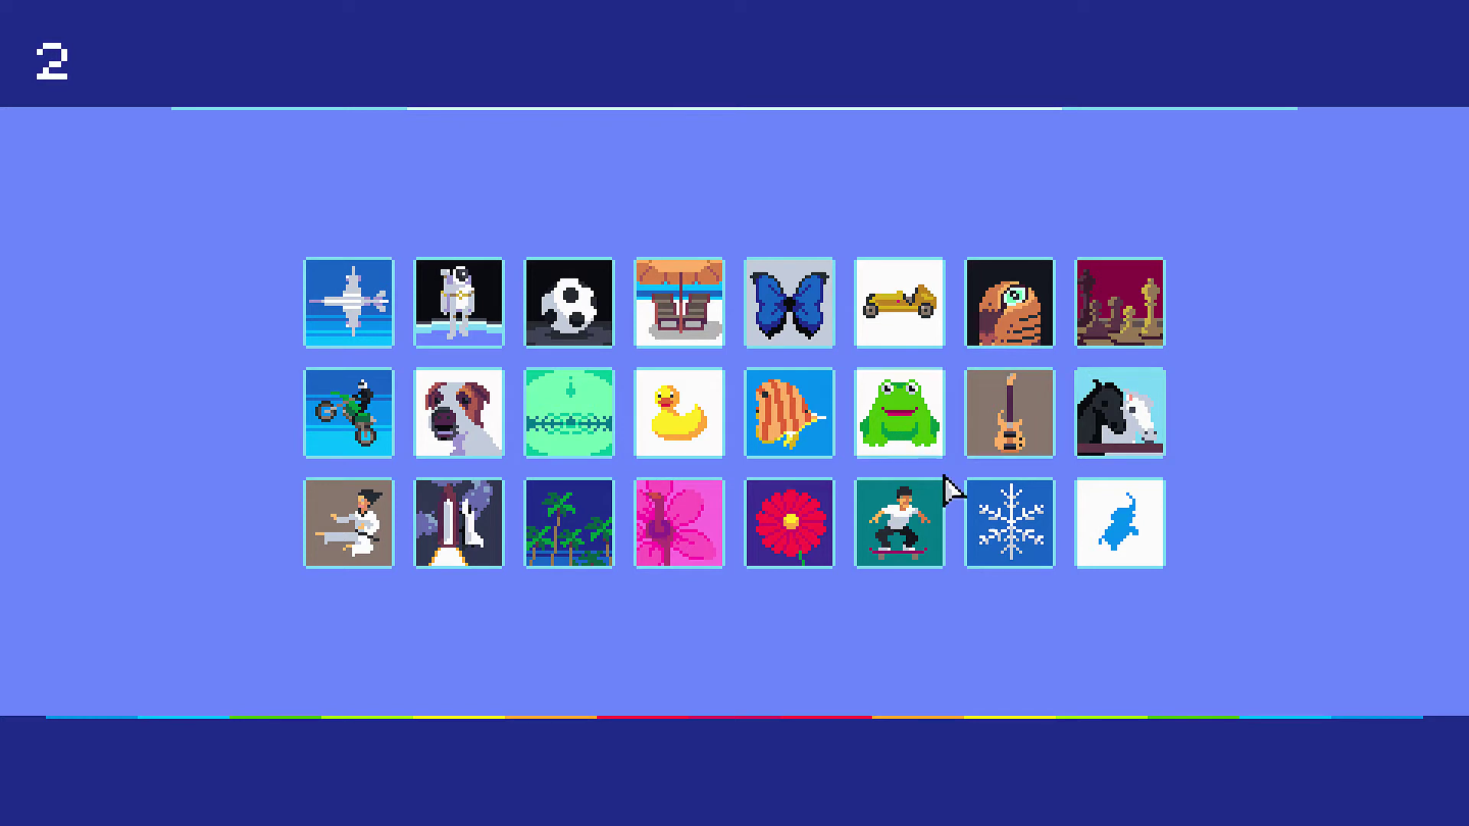
- Pick the rubber duck avatar tile and confirm it to log into the MI7 desktop
click(689, 426)
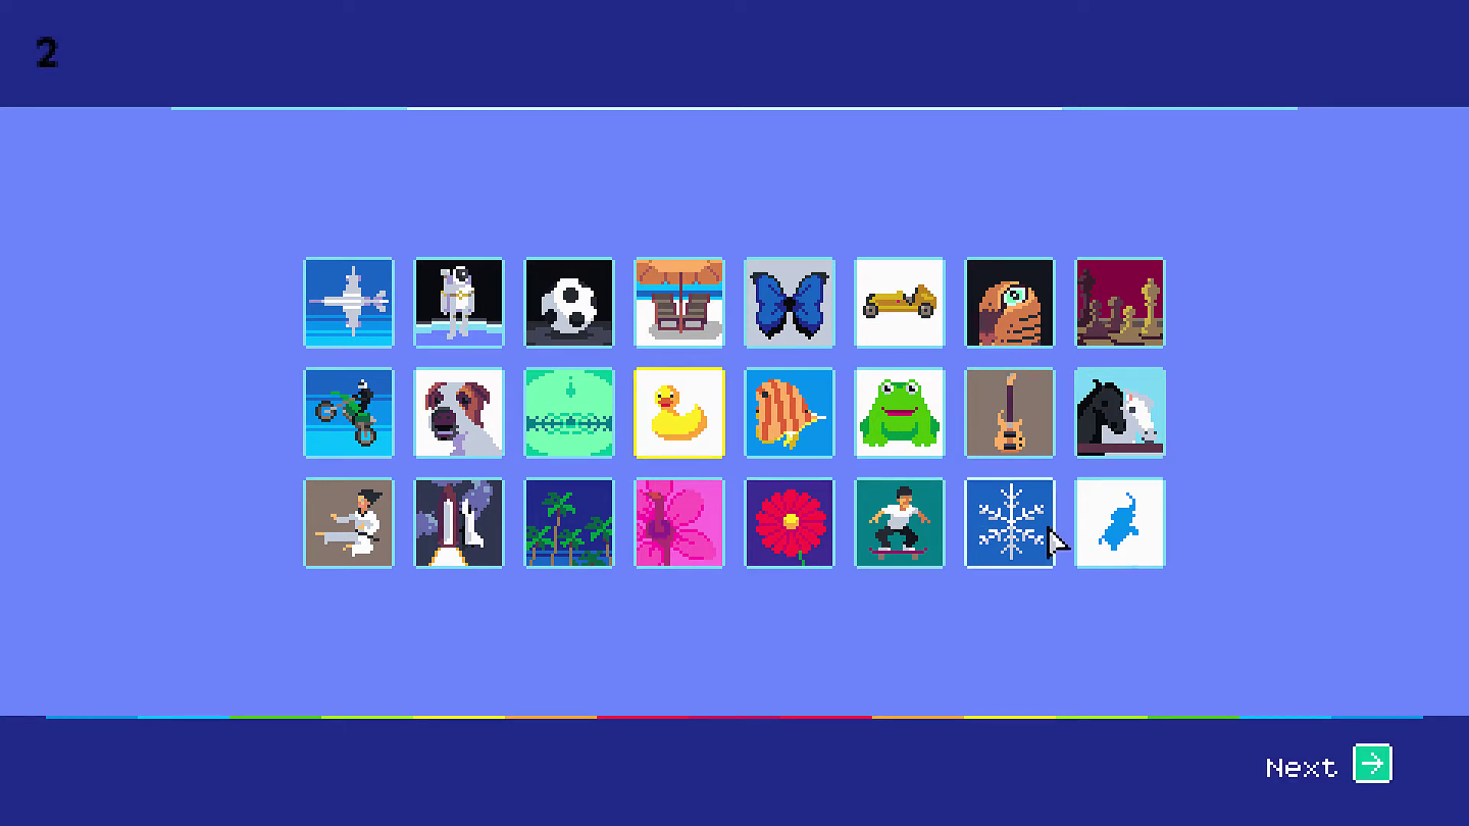
click(1372, 765)
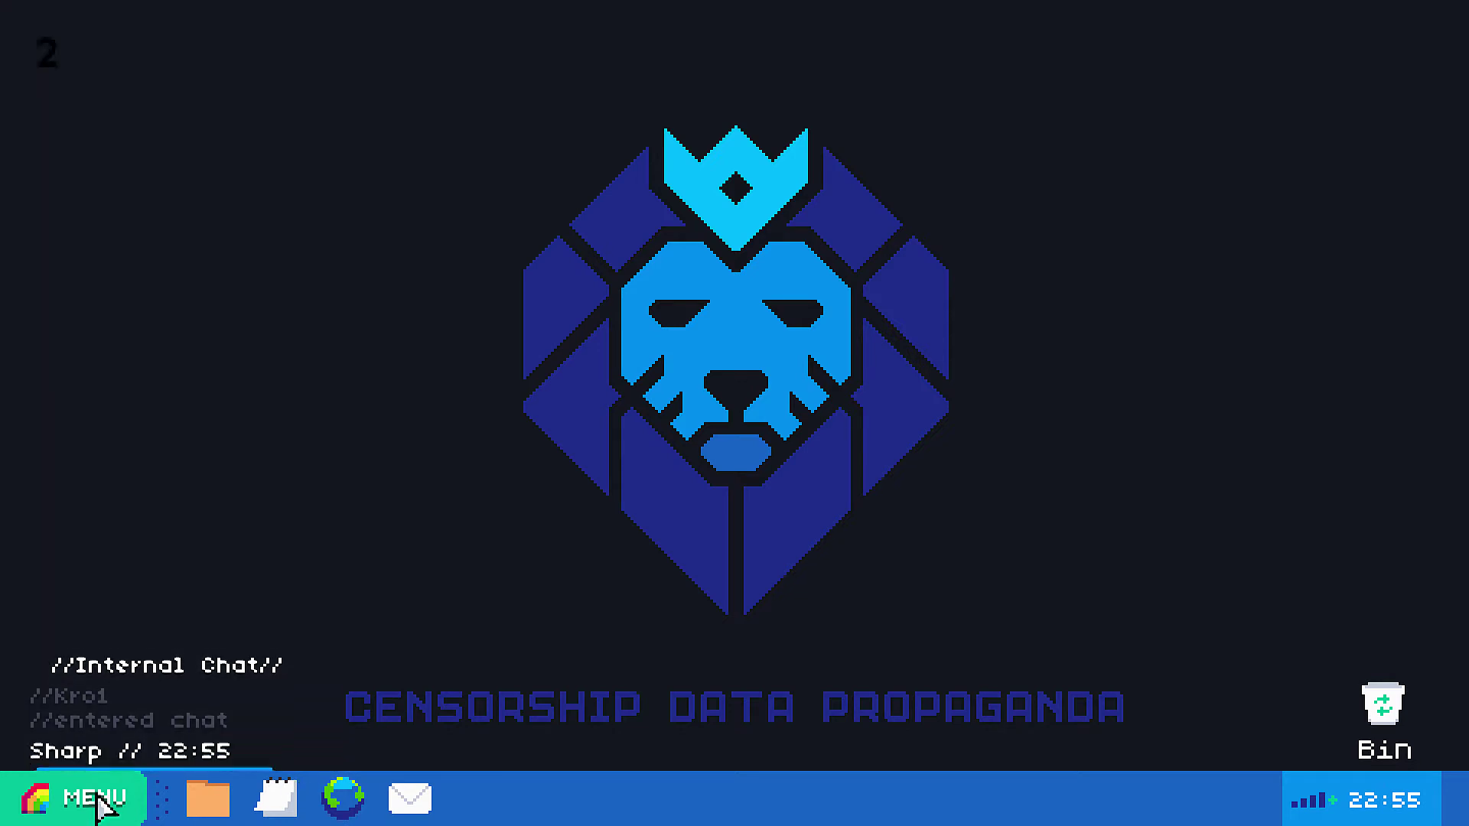
- Lower Music Vol and SFX Vol to about six of ten bars in Options
click(40, 804)
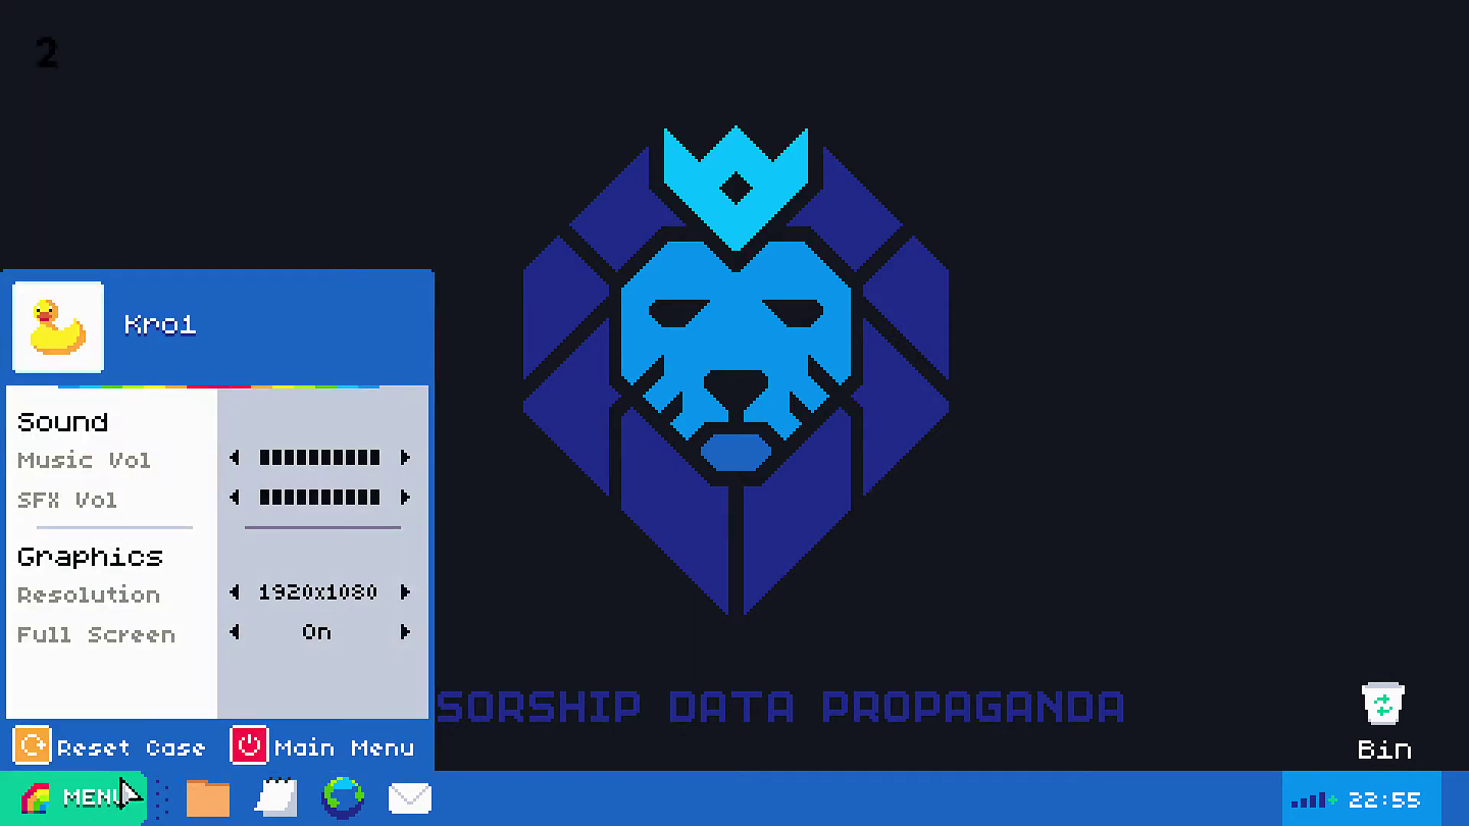
click(267, 751)
click(1373, 766)
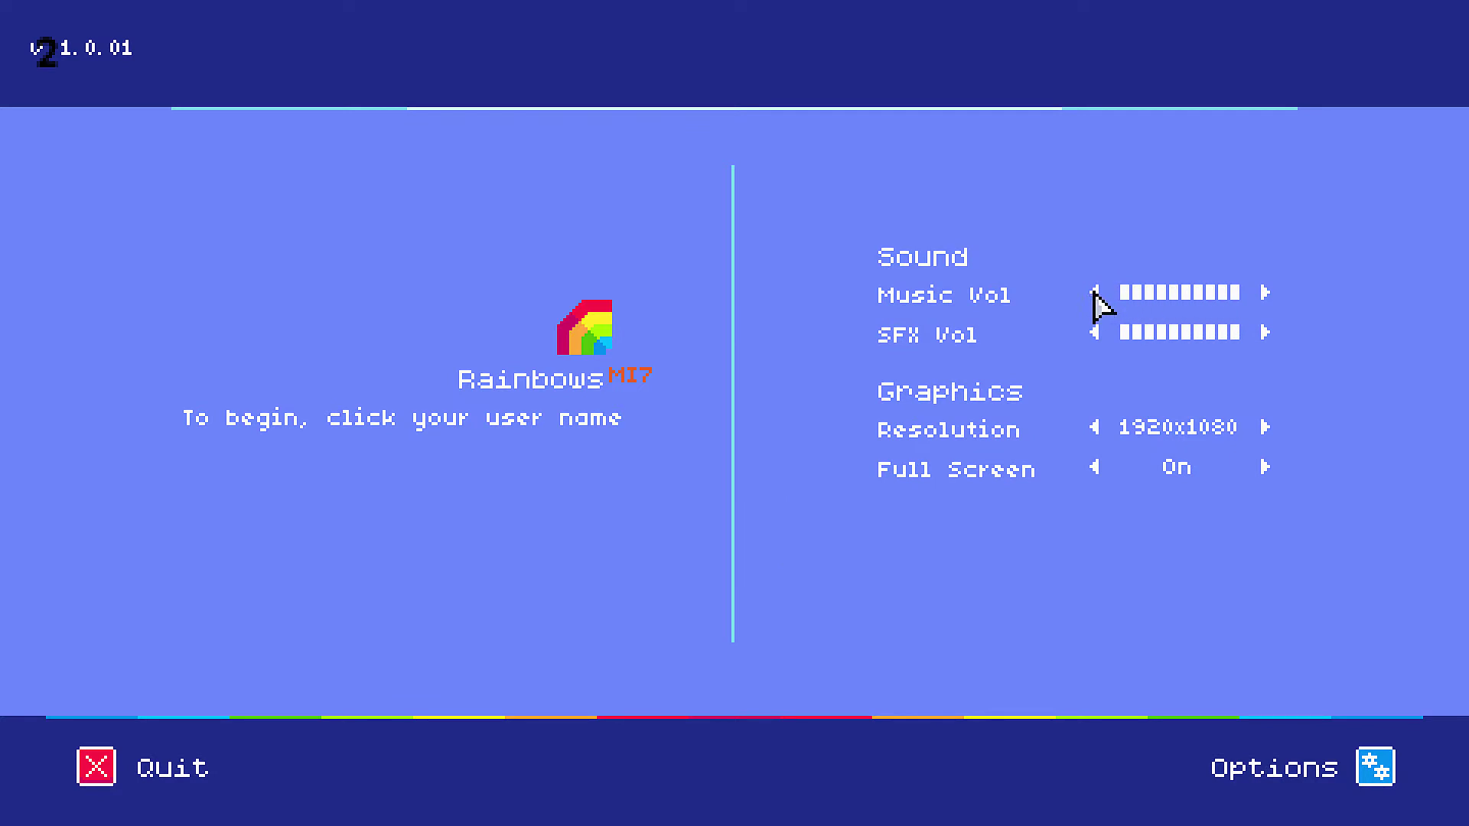
click(1096, 294)
click(1095, 294)
click(1096, 293)
click(1095, 334)
click(1095, 333)
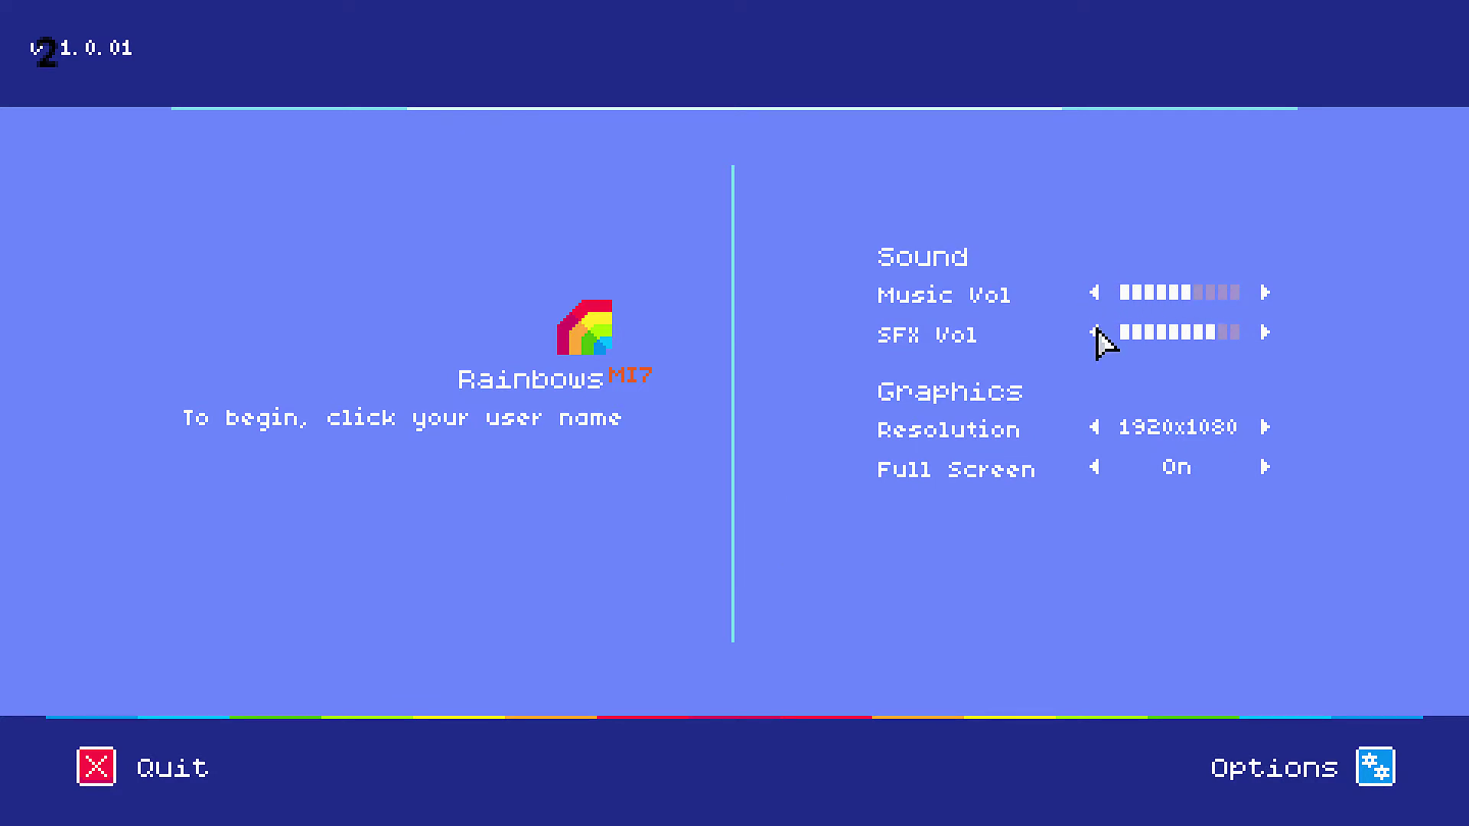
- Reload the duck user's saved game
click(1378, 767)
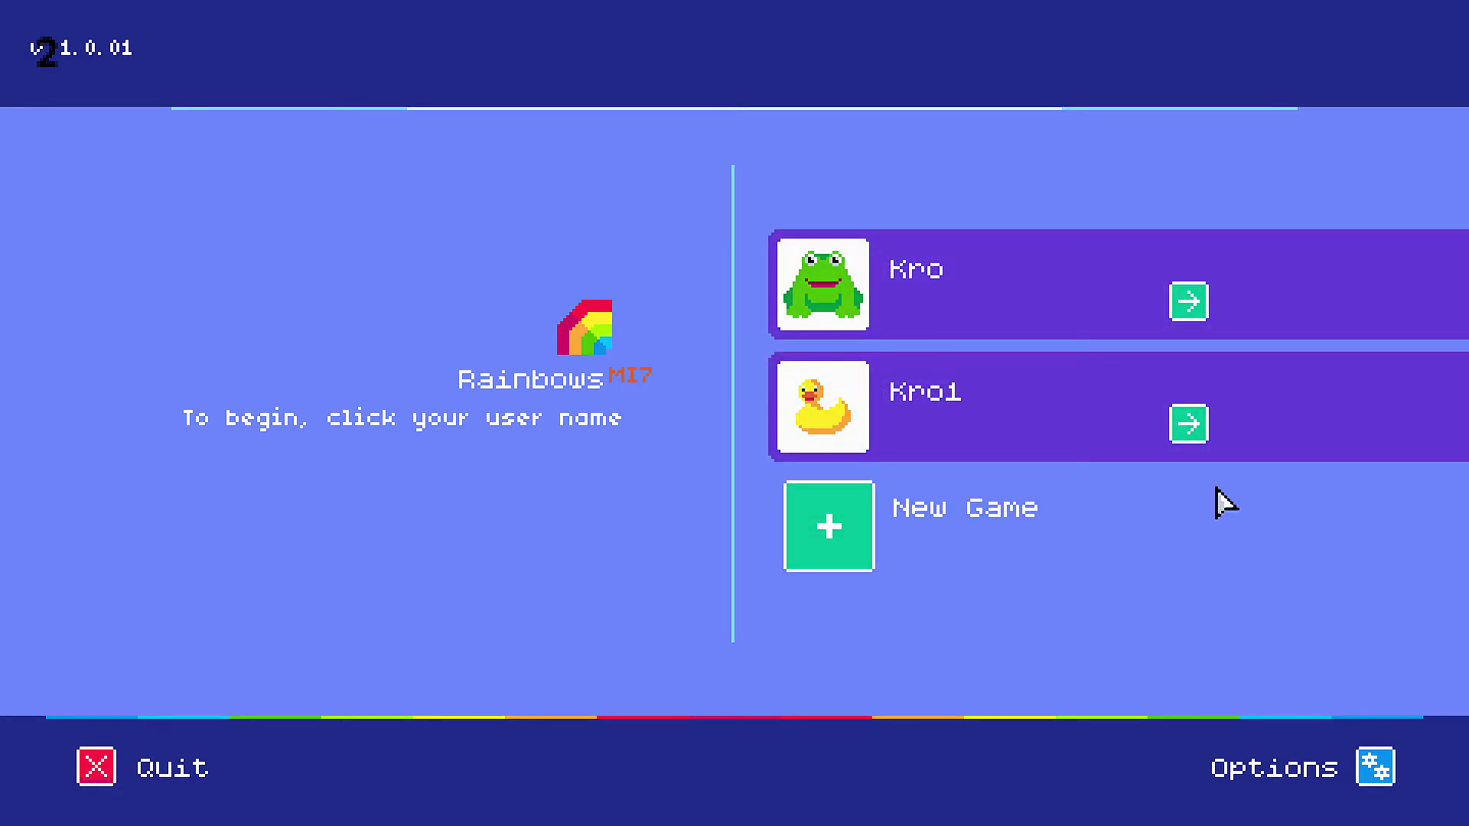
click(1189, 427)
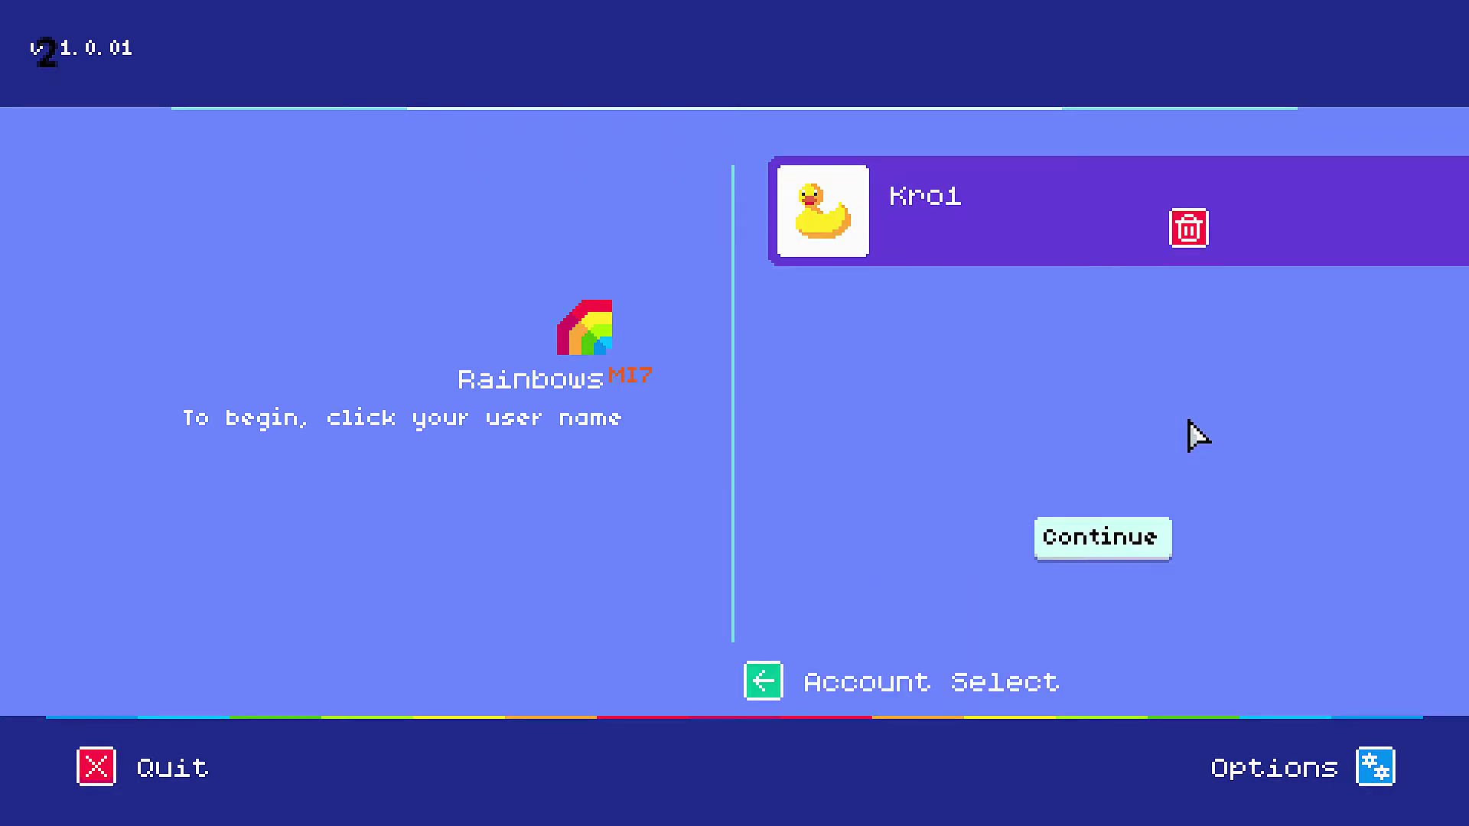
click(1135, 540)
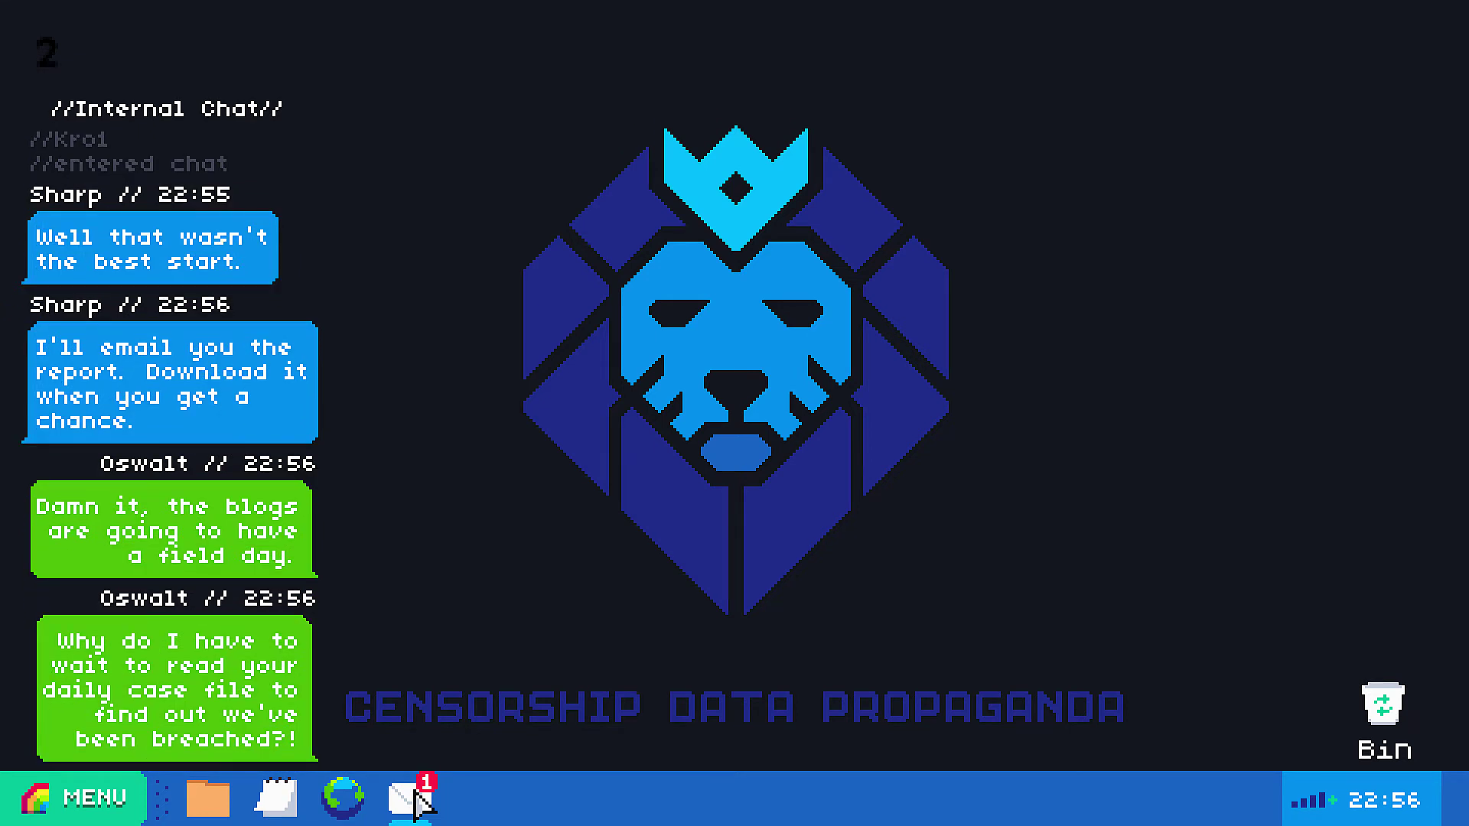
- Open the Email inbox showing messages from Agt. Sharp, Cpt. Oswalt and Barnes
click(414, 800)
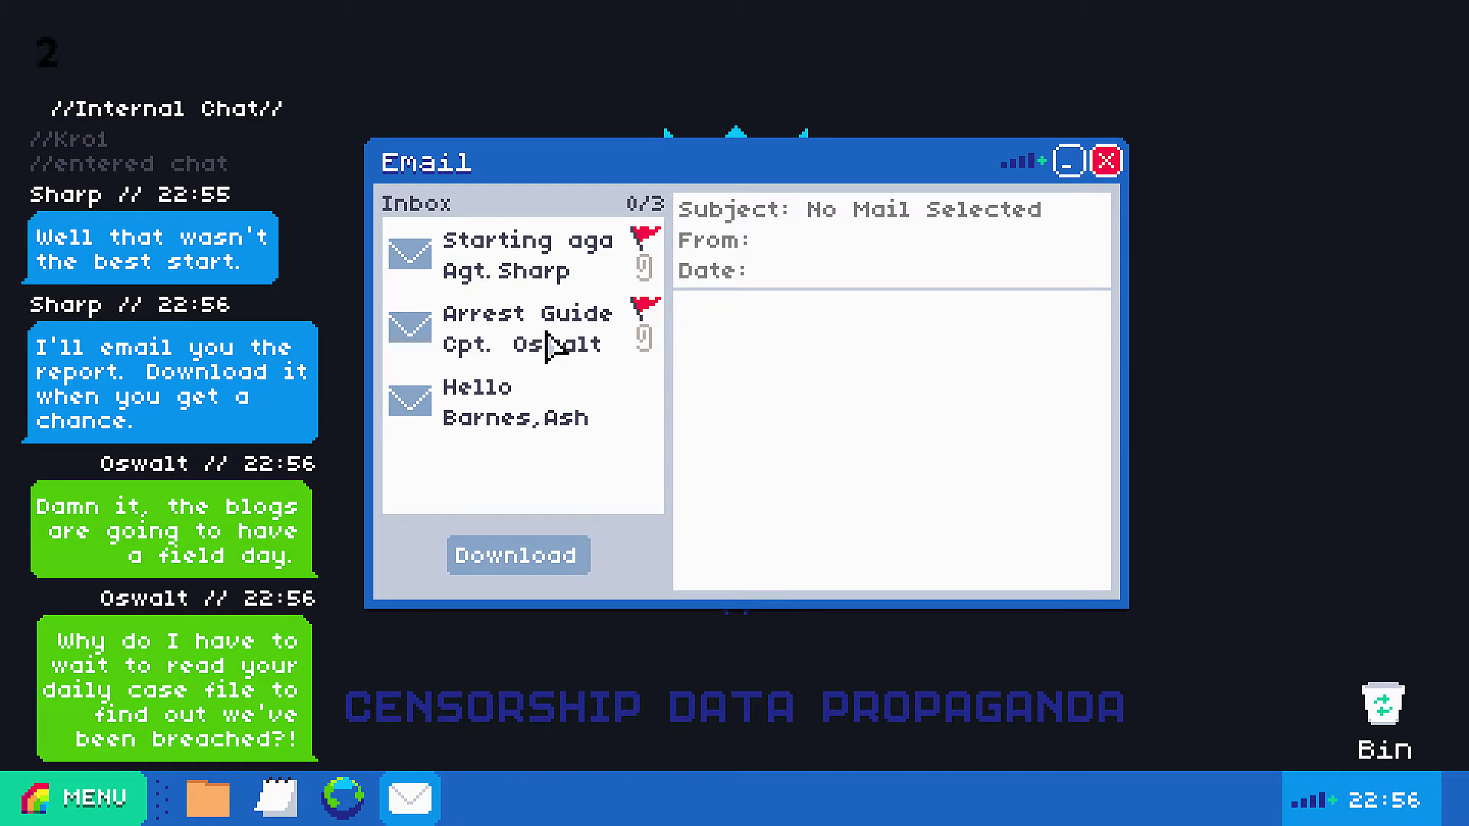
- Read the Hello email and download the Arrest Guidelines attachment
click(549, 345)
click(524, 409)
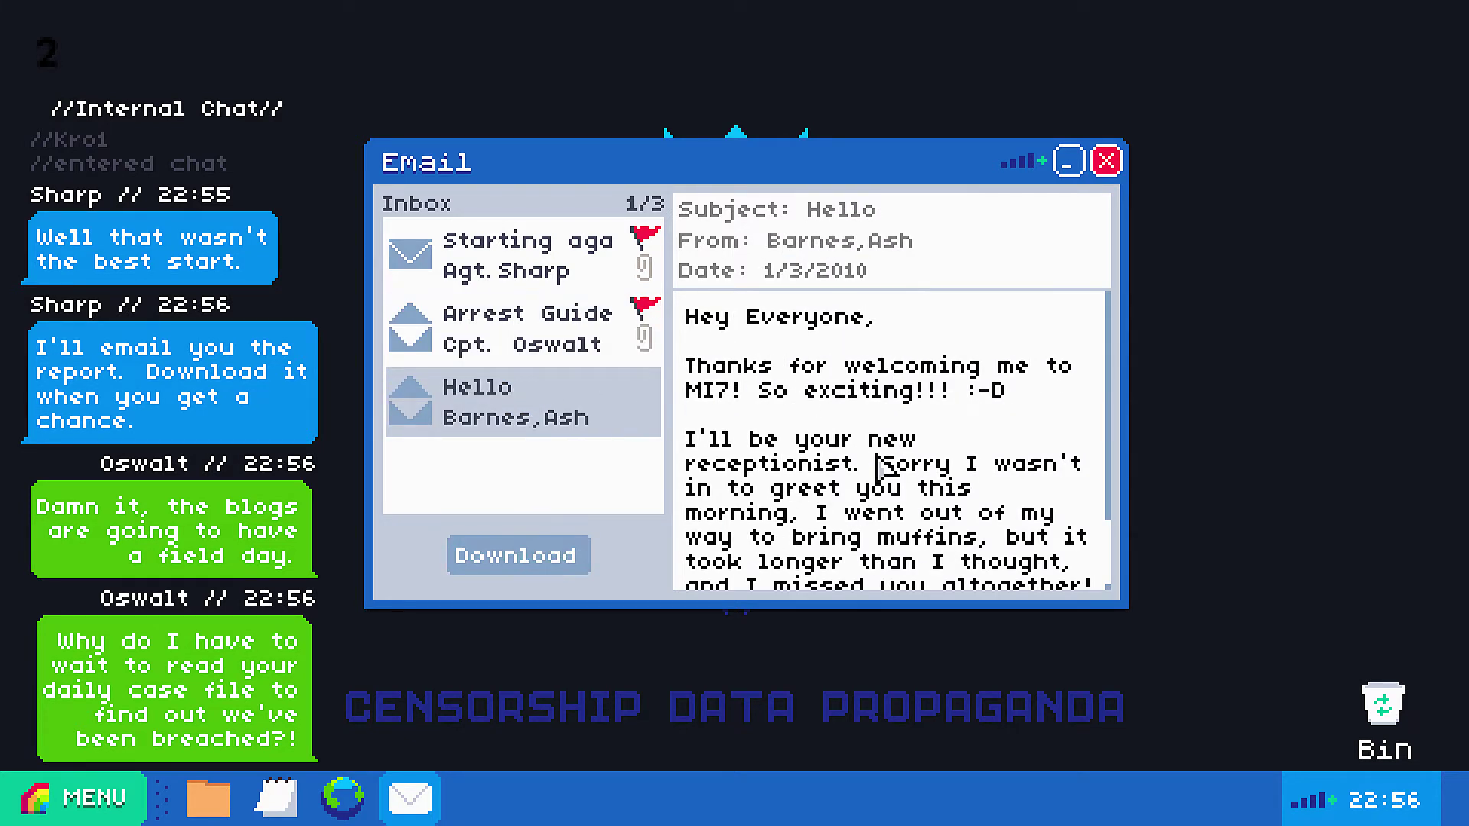
scroll(883, 471, down, 2)
scroll(881, 471, down, 2)
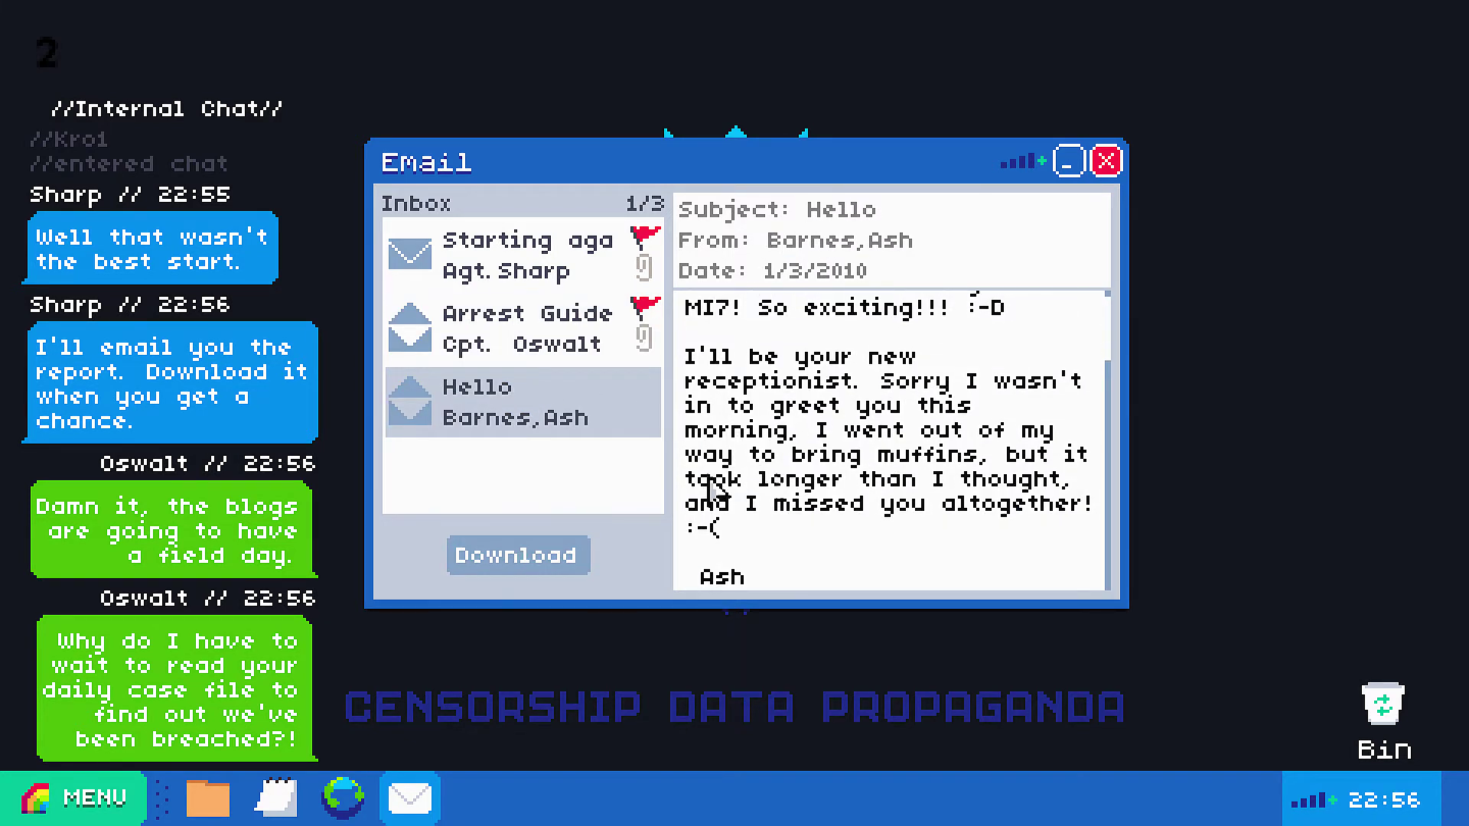
click(522, 332)
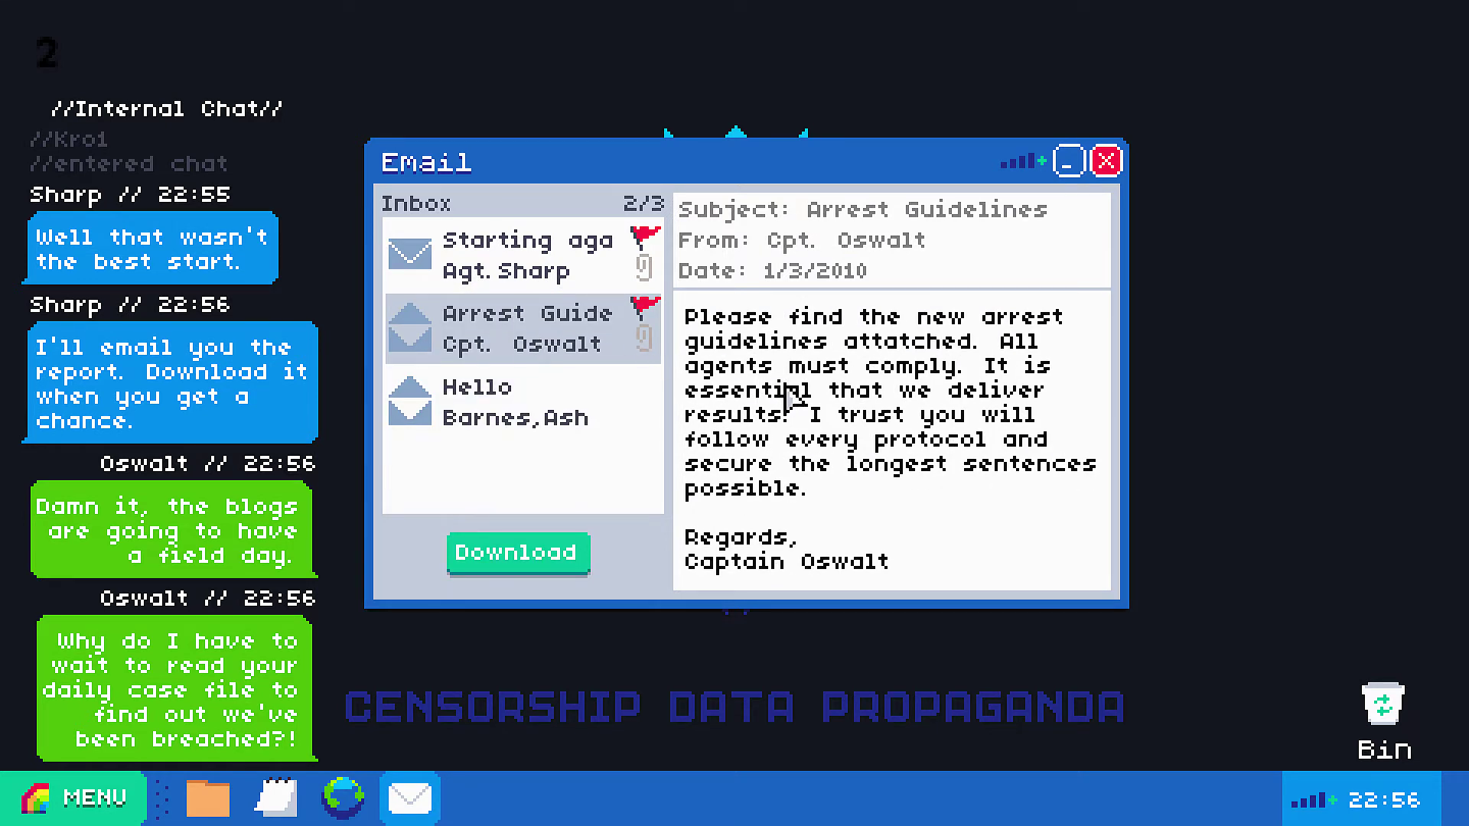
click(519, 560)
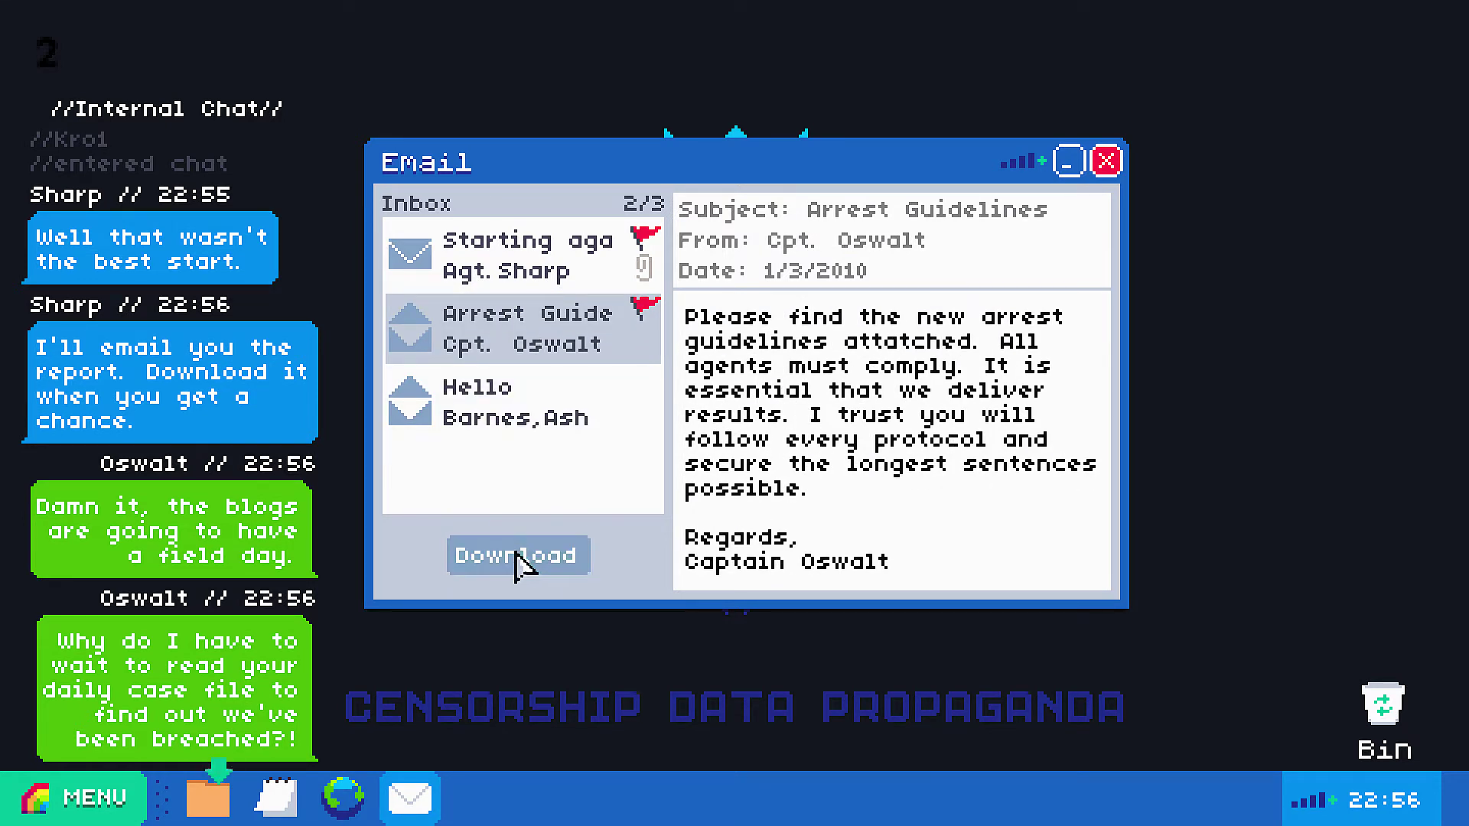
- Download the case file attachment from 'Starting again' and close Email
click(552, 270)
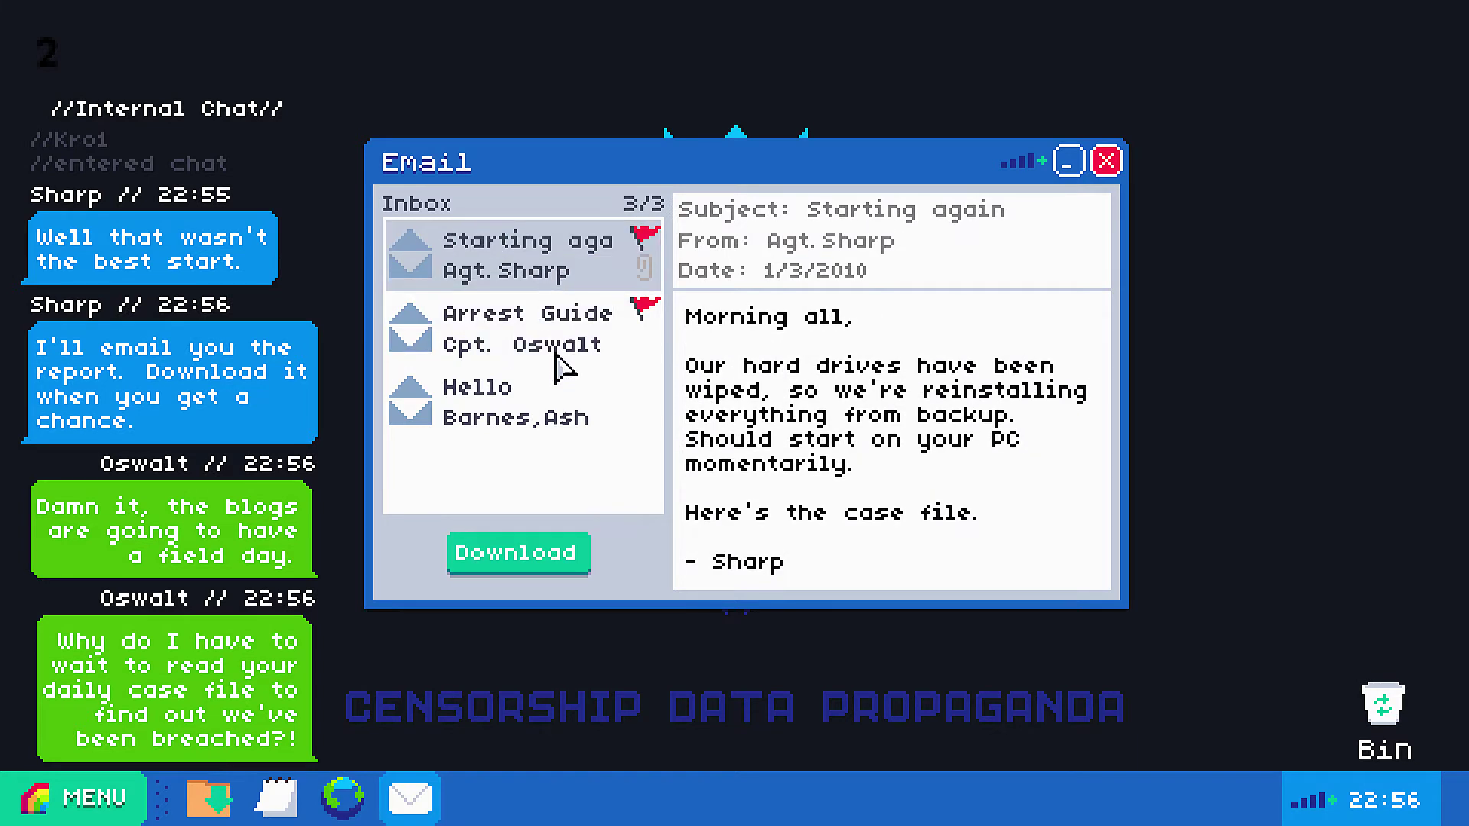
click(549, 554)
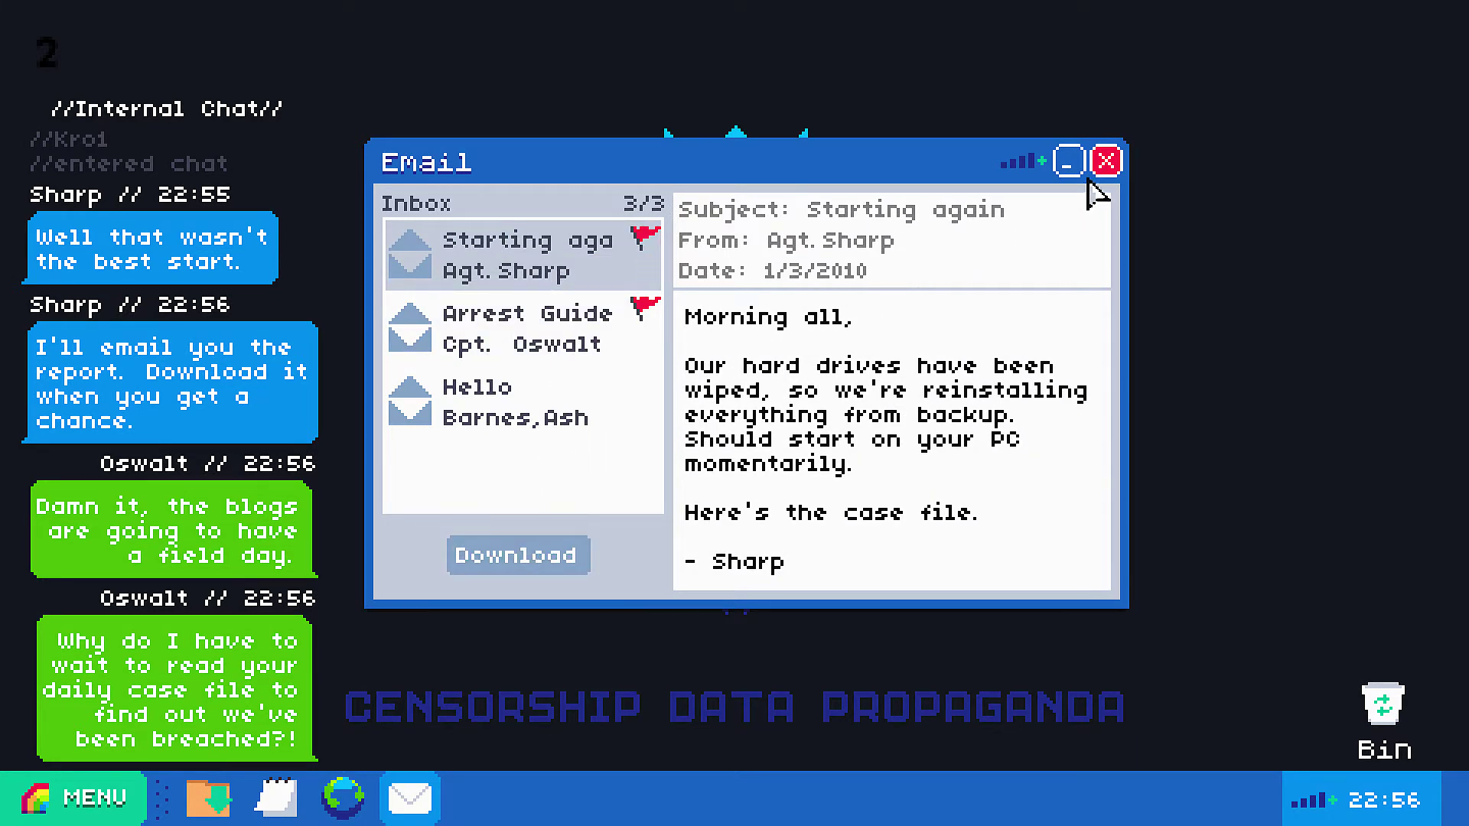
click(1105, 162)
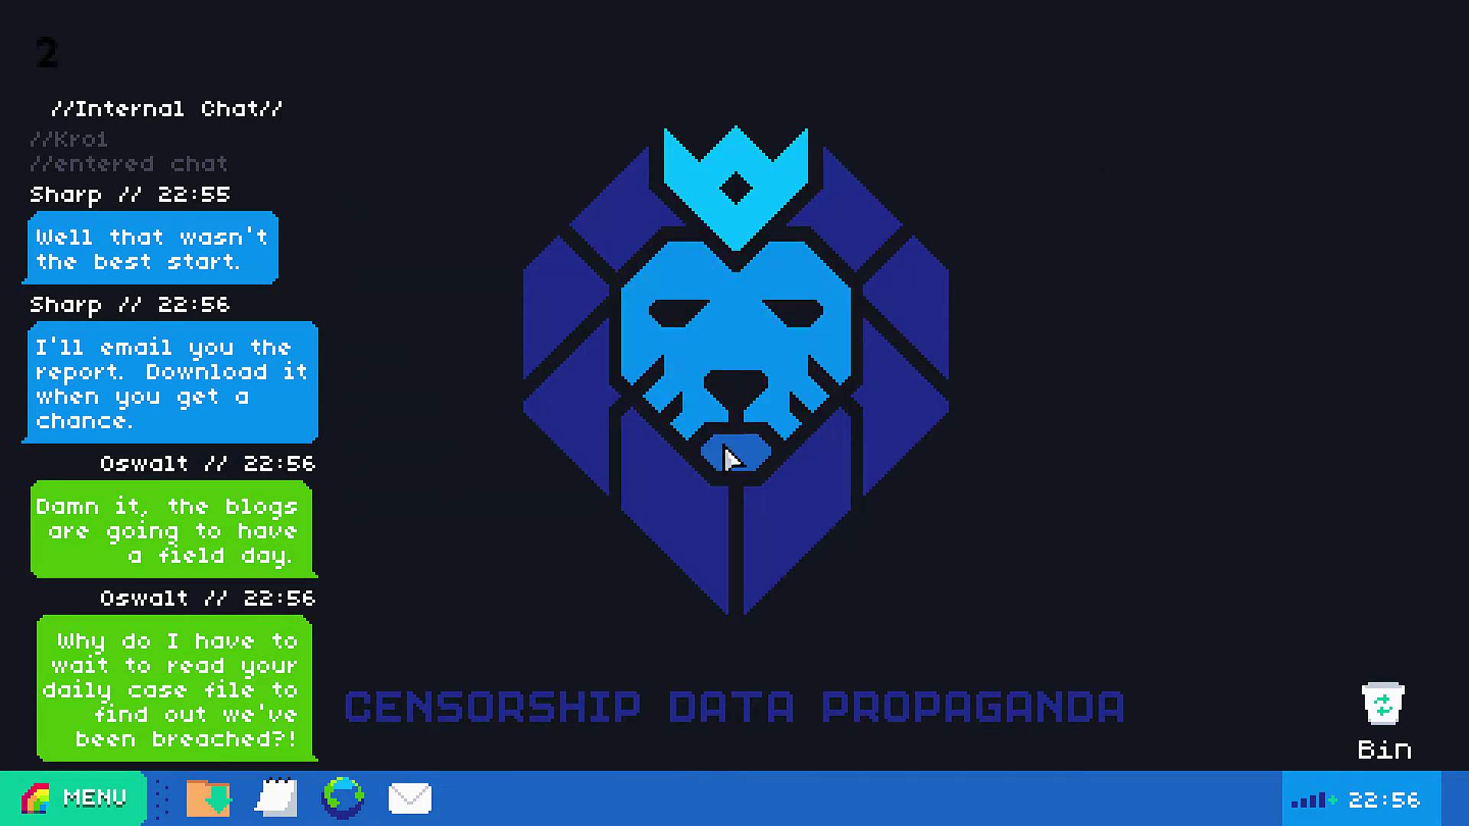
- From My Documents, read and close Arrest Guide, then read and close Case File_01
click(206, 798)
click(416, 178)
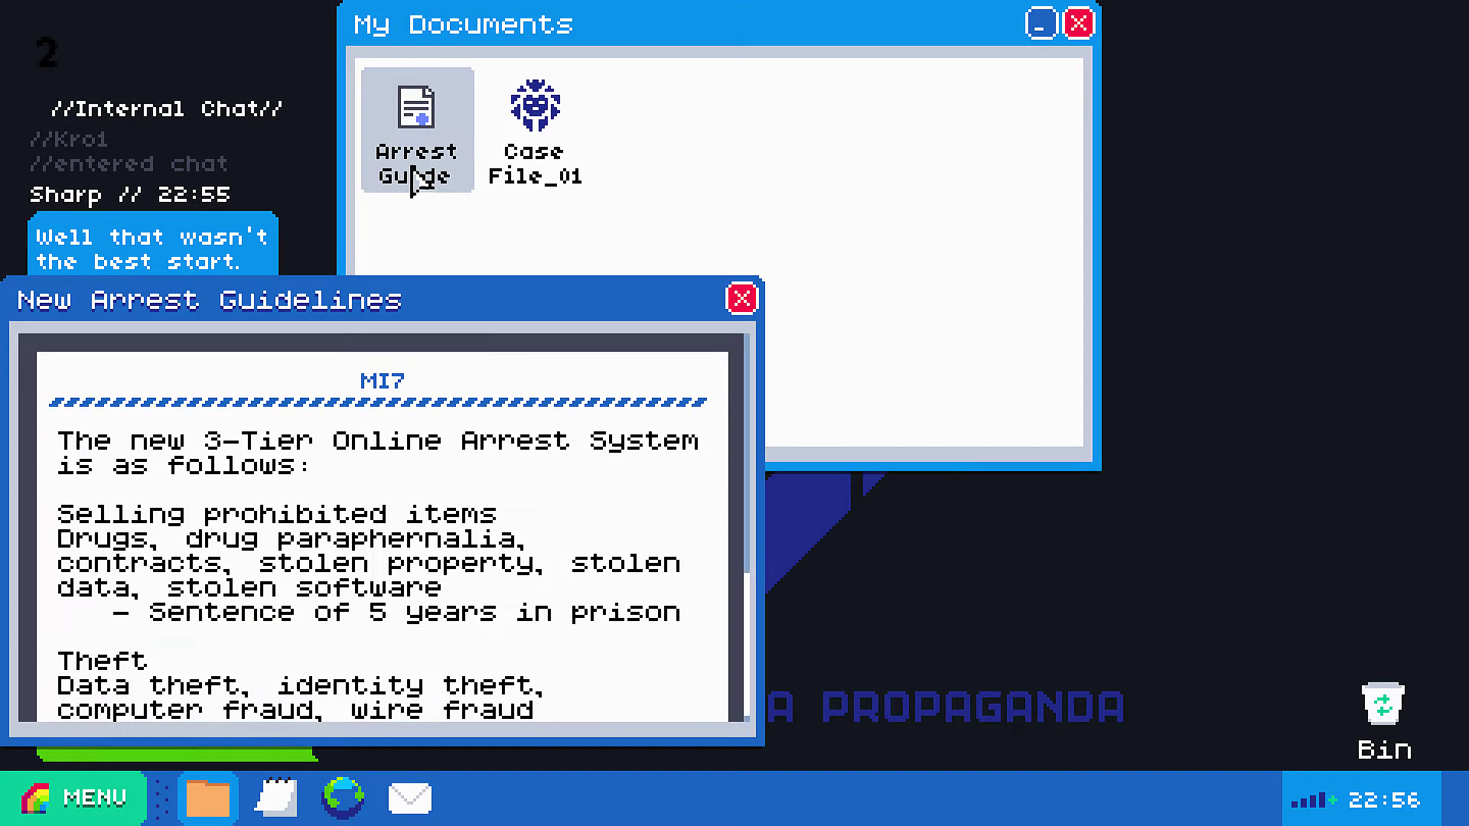
scroll(526, 549, down, 2)
scroll(526, 548, down, 3)
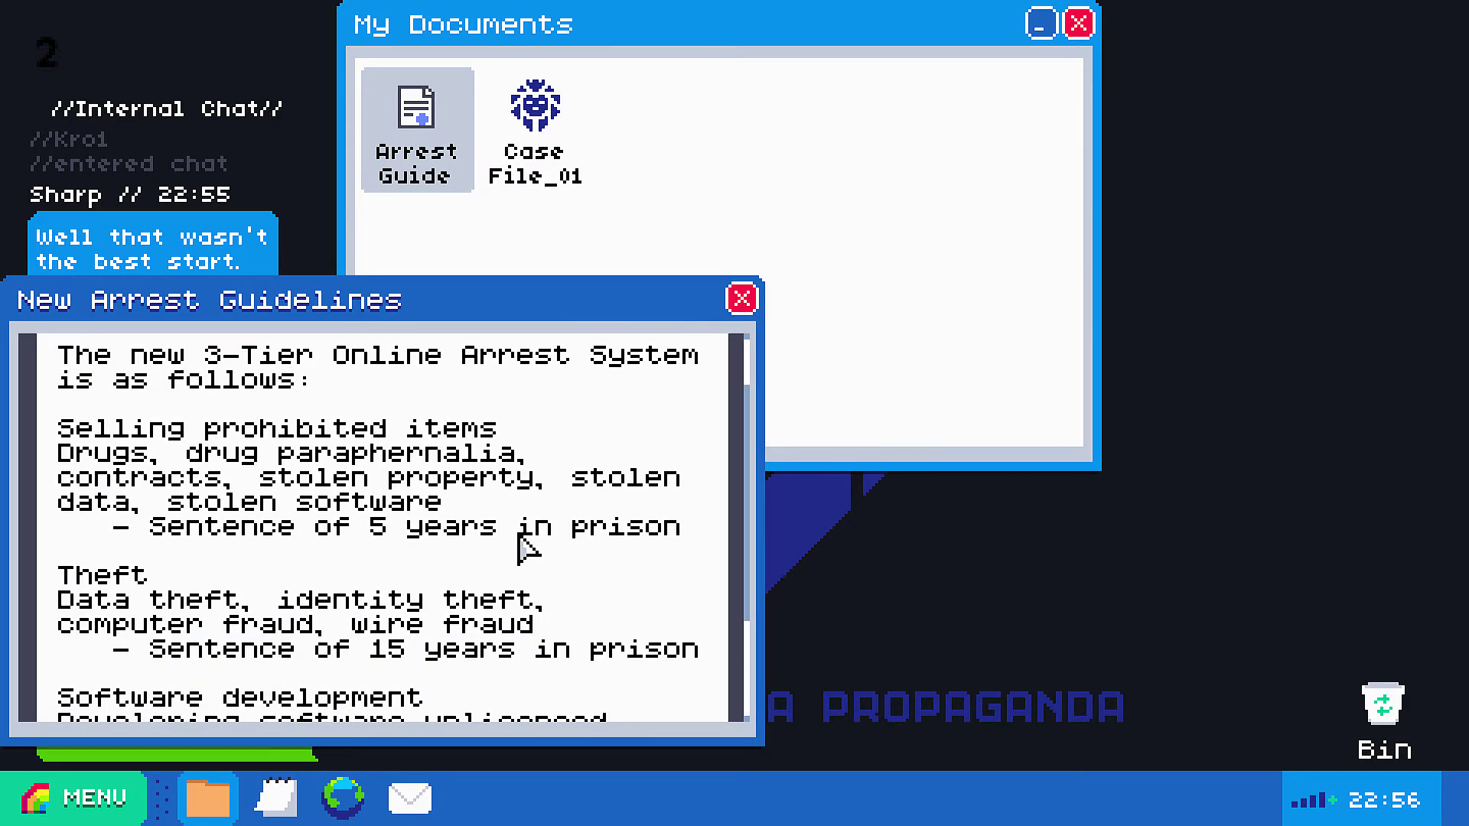
scroll(526, 549, down, 2)
scroll(527, 549, down, 2)
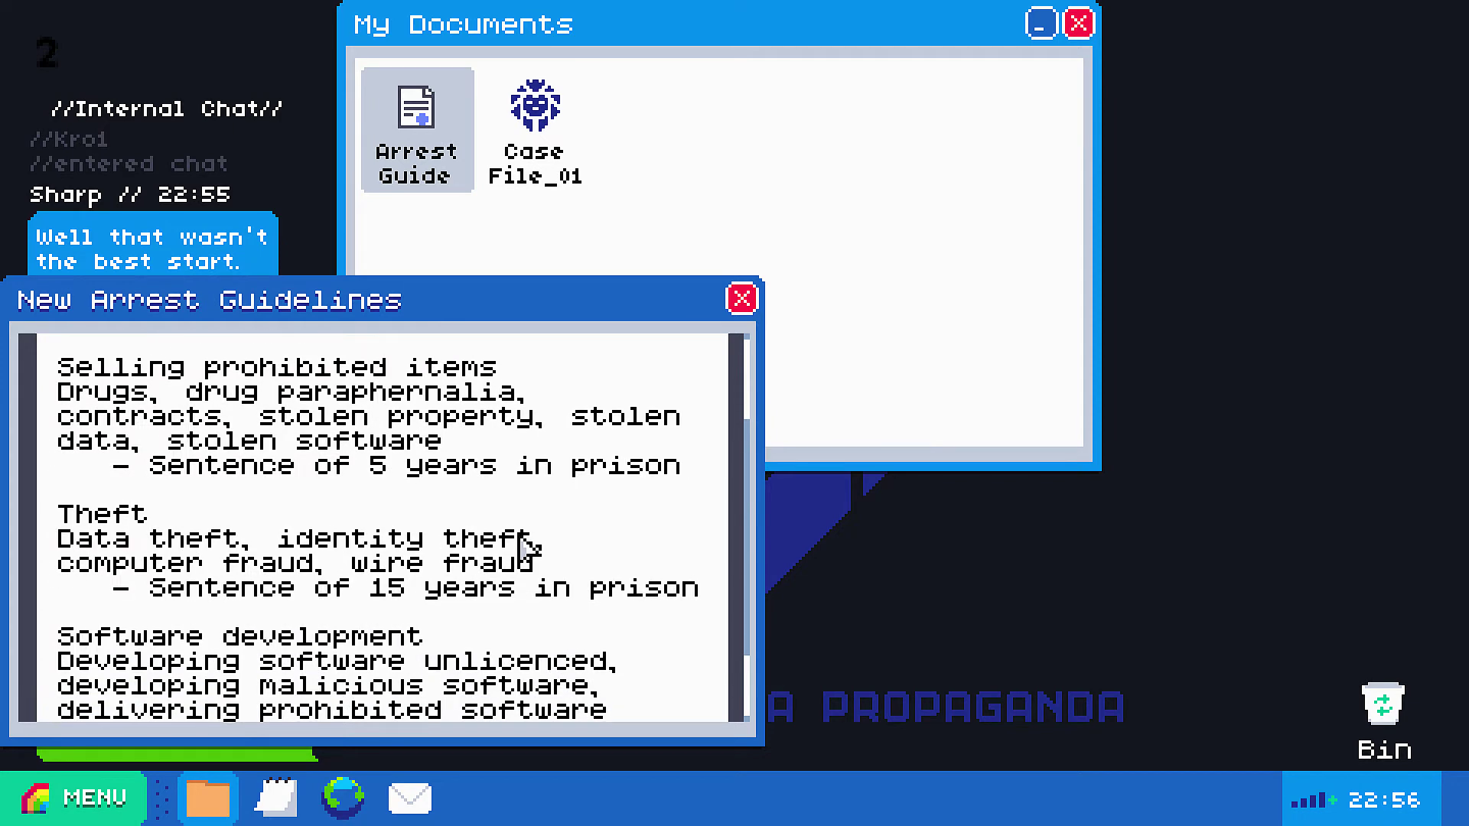
scroll(525, 549, down, 1)
scroll(620, 579, down, 1)
scroll(620, 580, down, 1)
scroll(620, 580, down, 1)
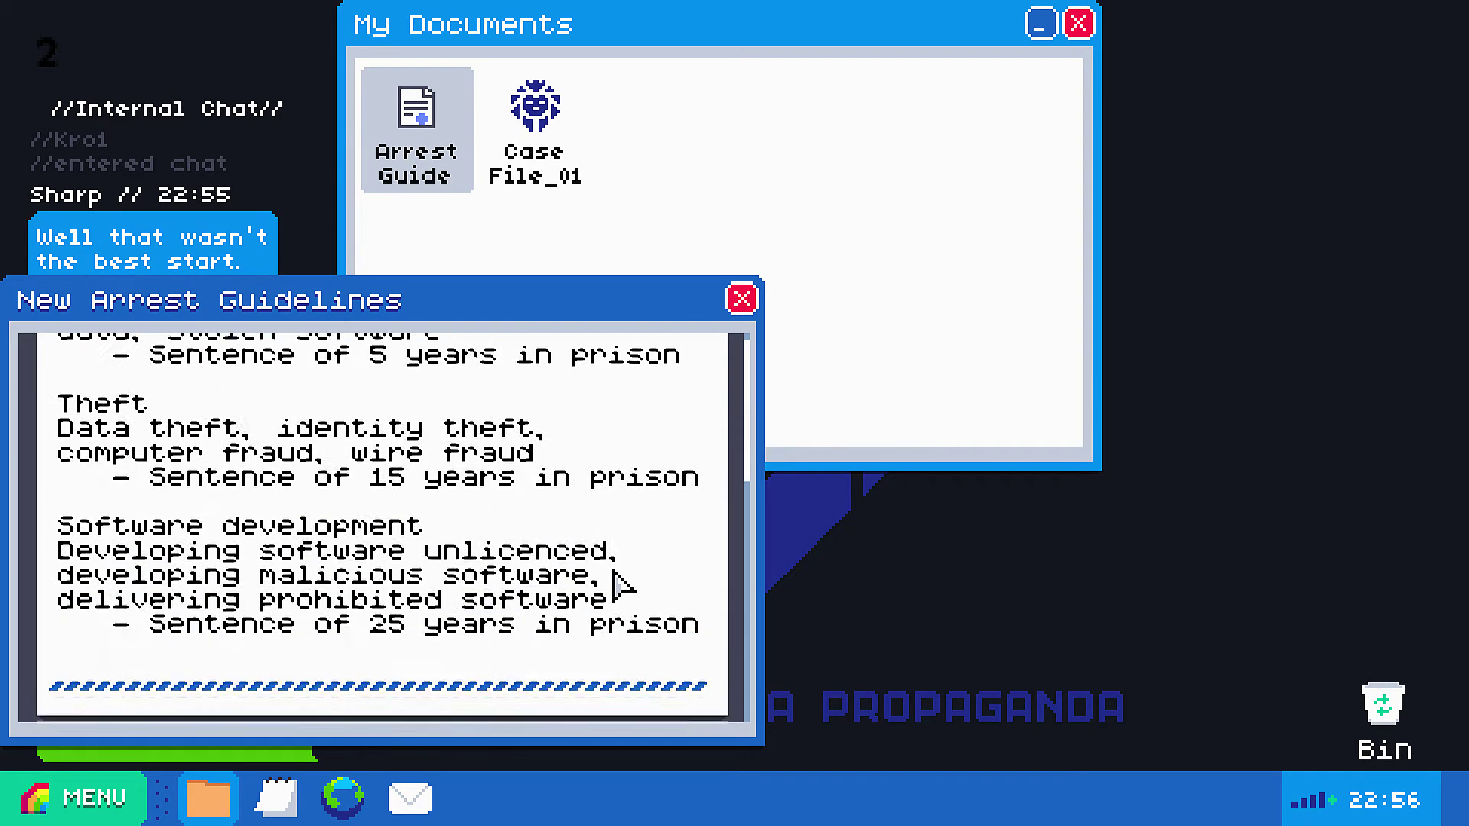
click(742, 299)
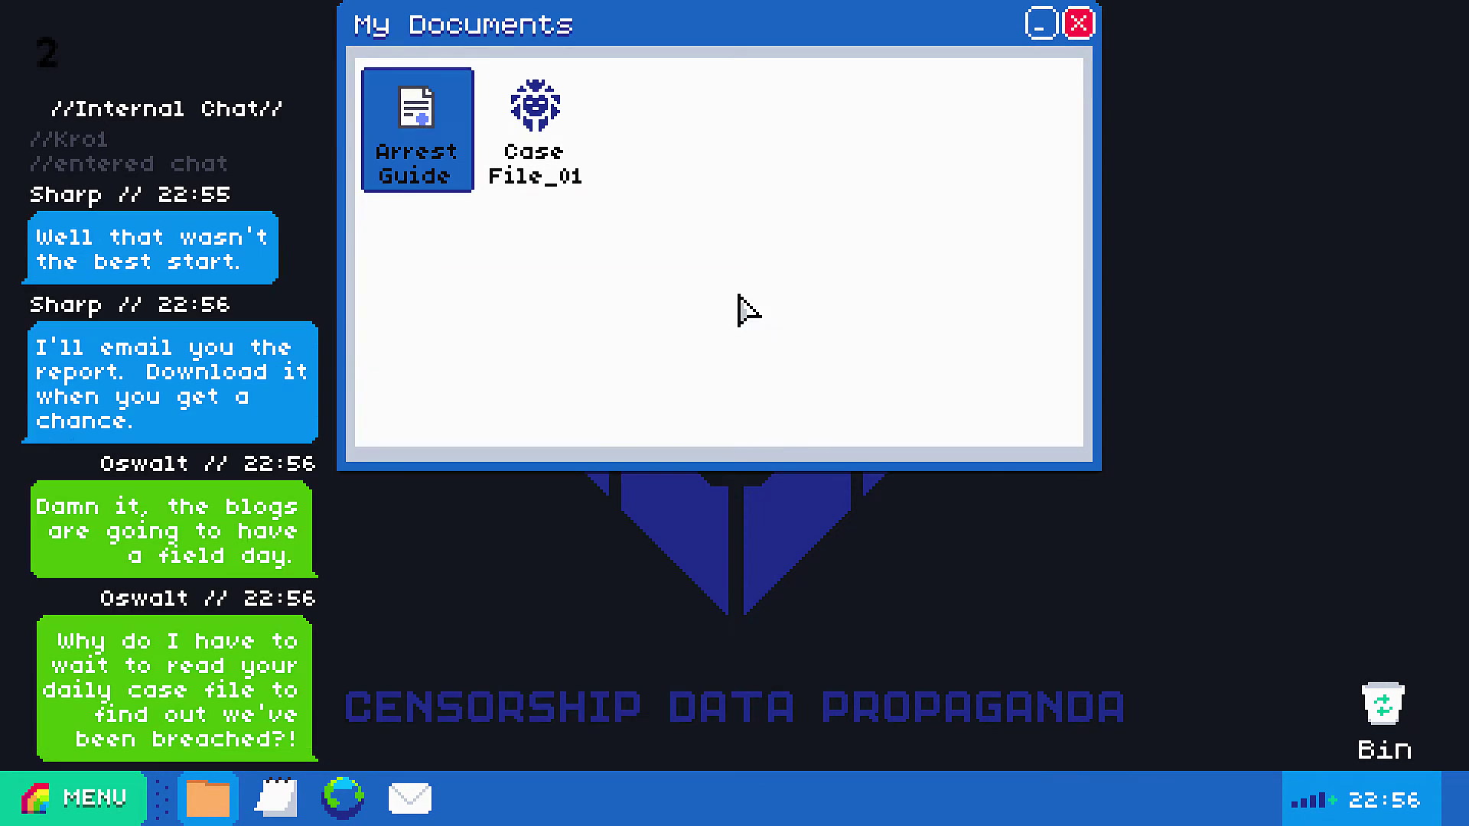
double_click(586, 185)
scroll(629, 529, down, 1)
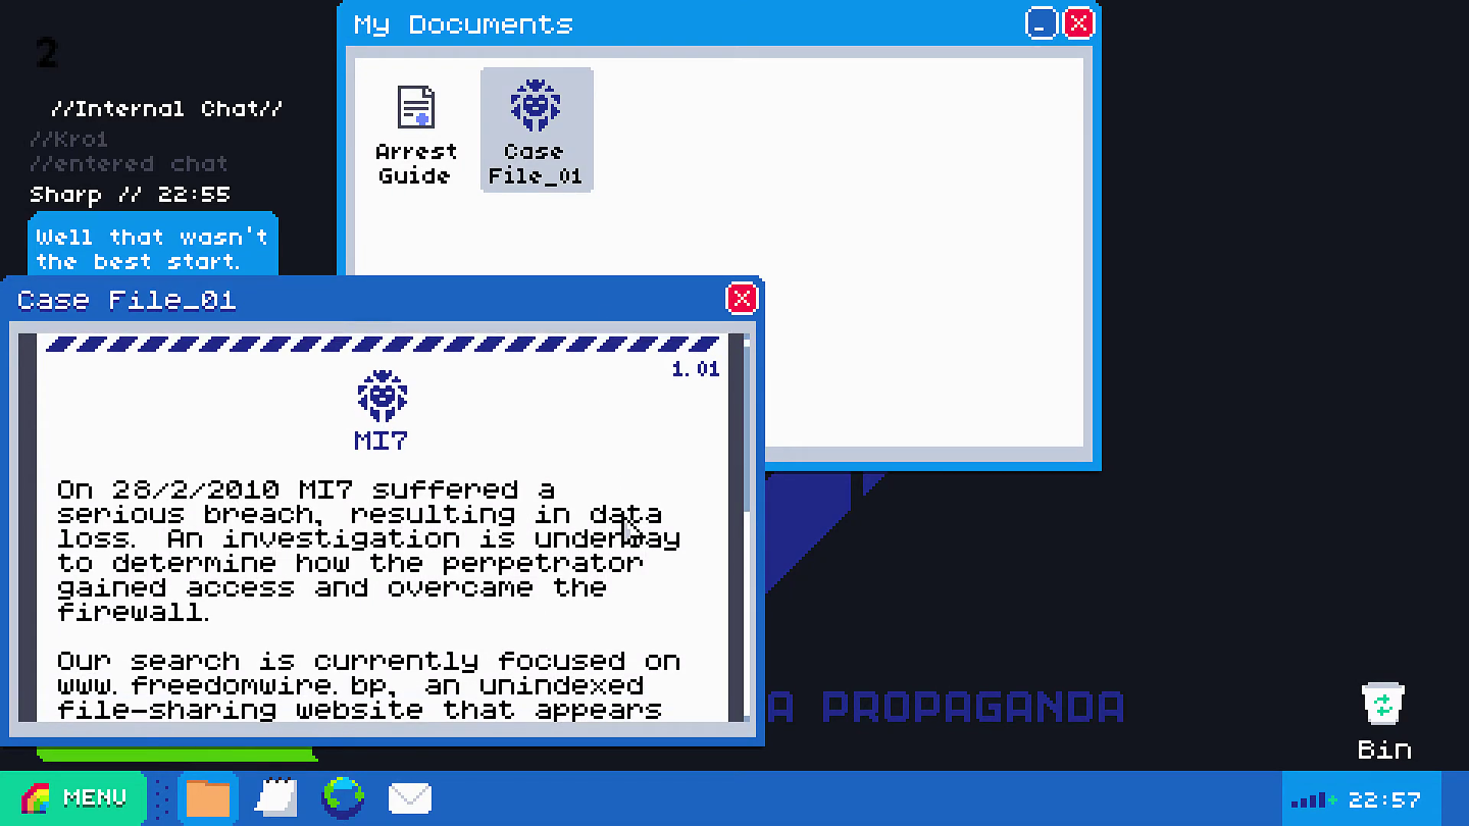
scroll(629, 528, down, 1)
scroll(630, 528, down, 1)
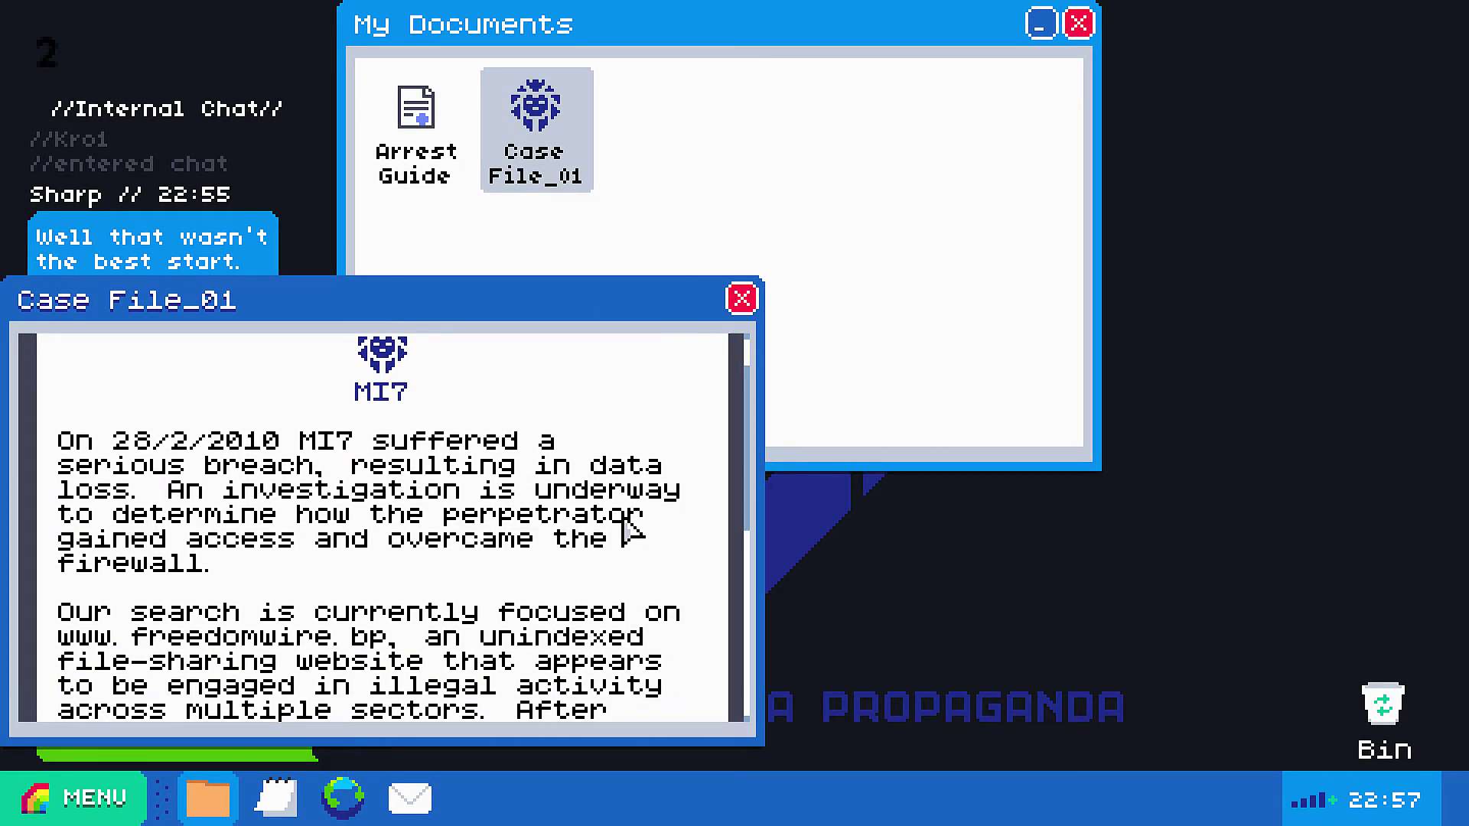
scroll(629, 528, down, 1)
scroll(629, 528, down, 1)
scroll(689, 526, down, 1)
scroll(697, 527, down, 1)
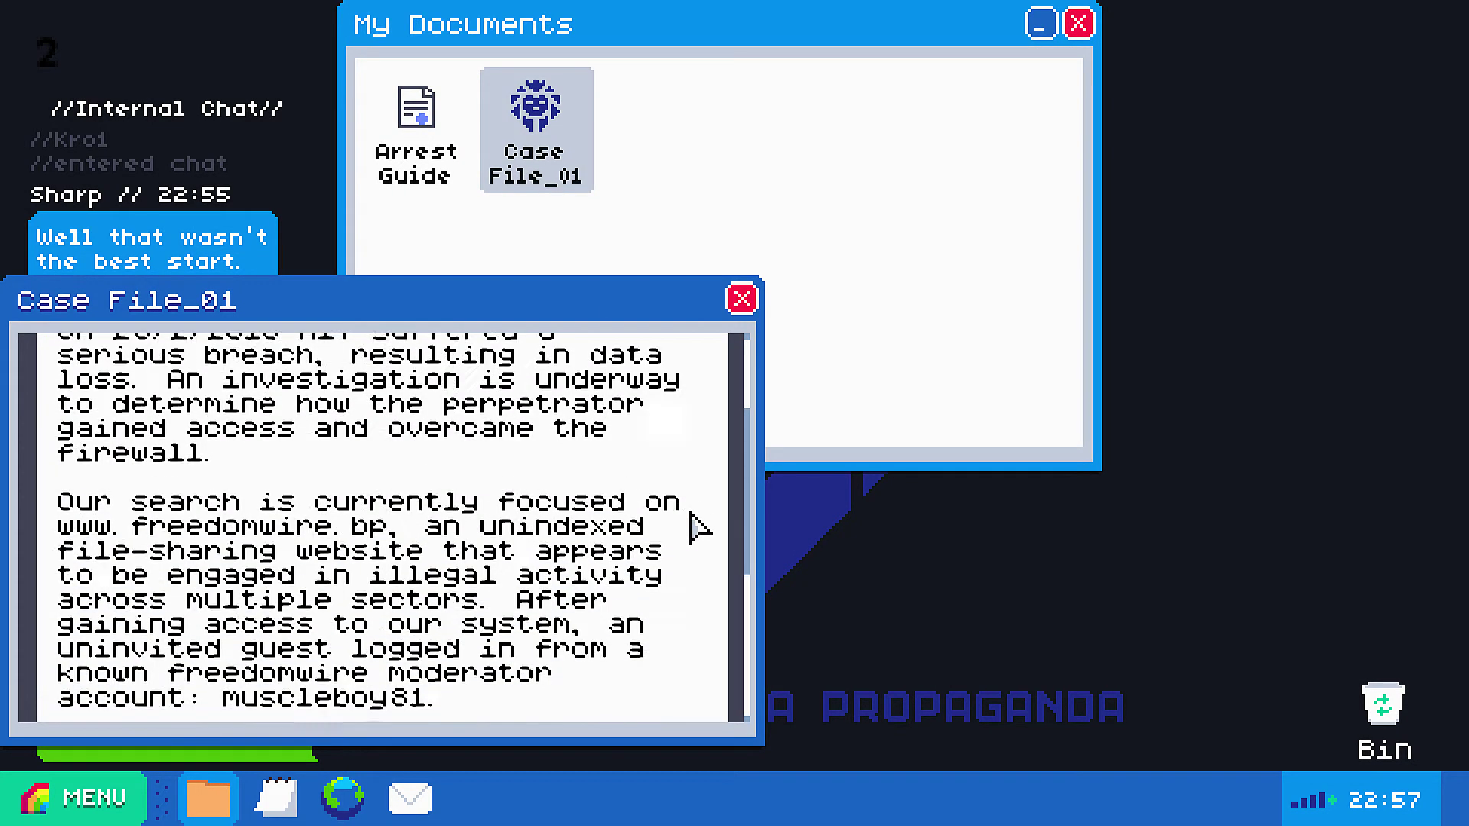
scroll(700, 529, down, 1)
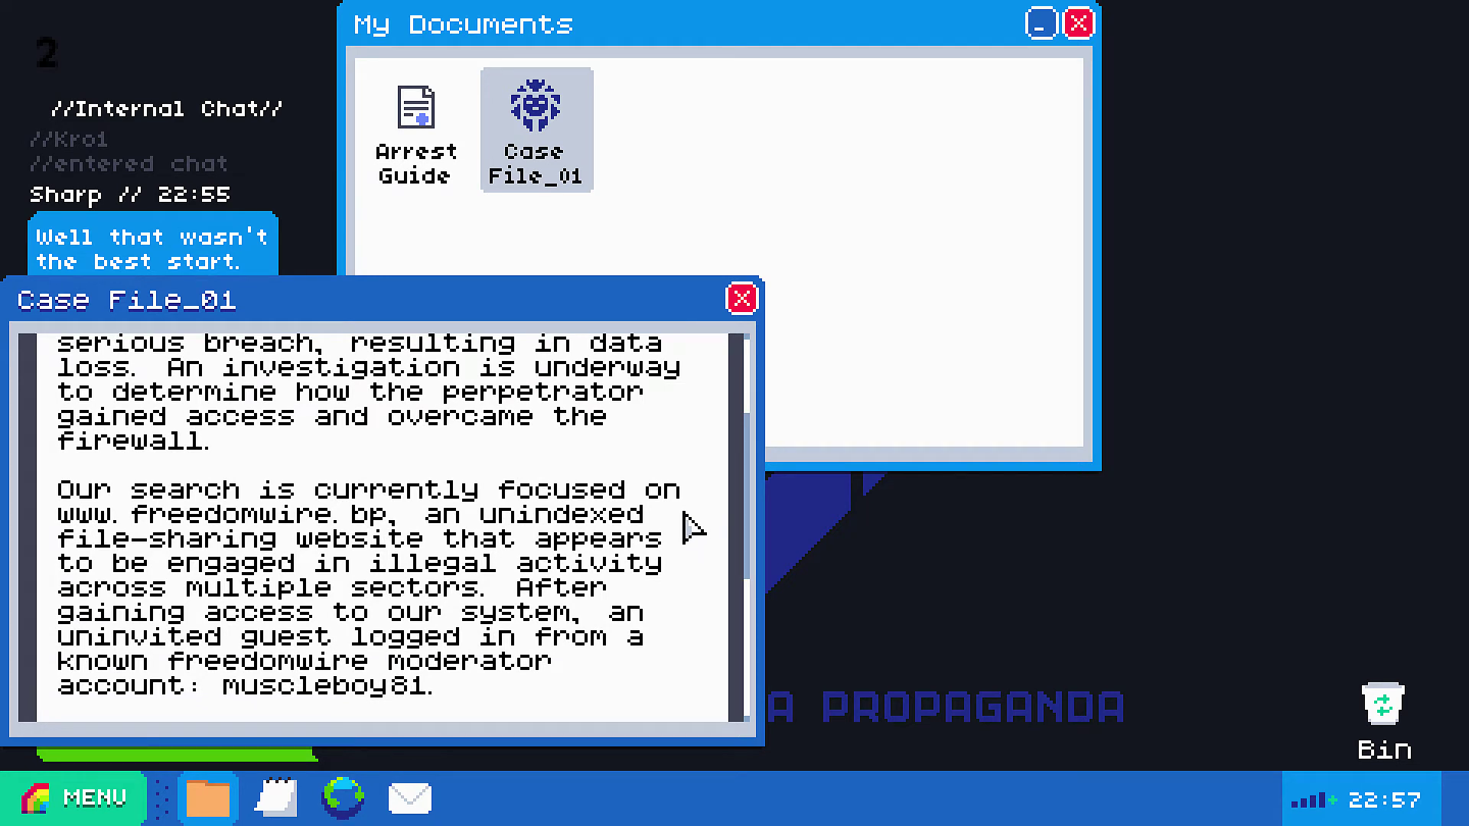
scroll(319, 696, down, 2)
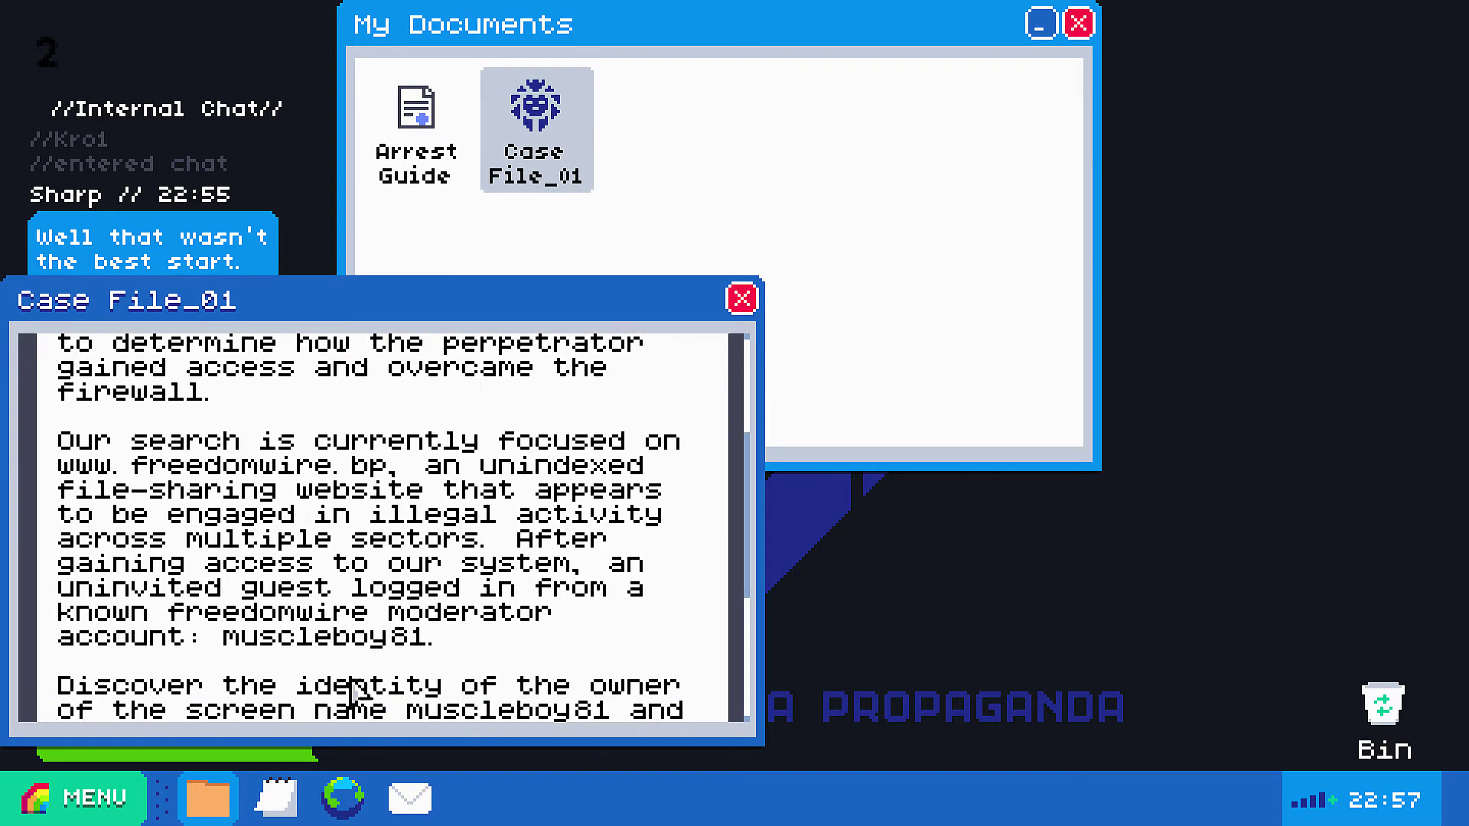
scroll(345, 687, down, 1)
scroll(362, 682, down, 2)
scroll(365, 675, down, 1)
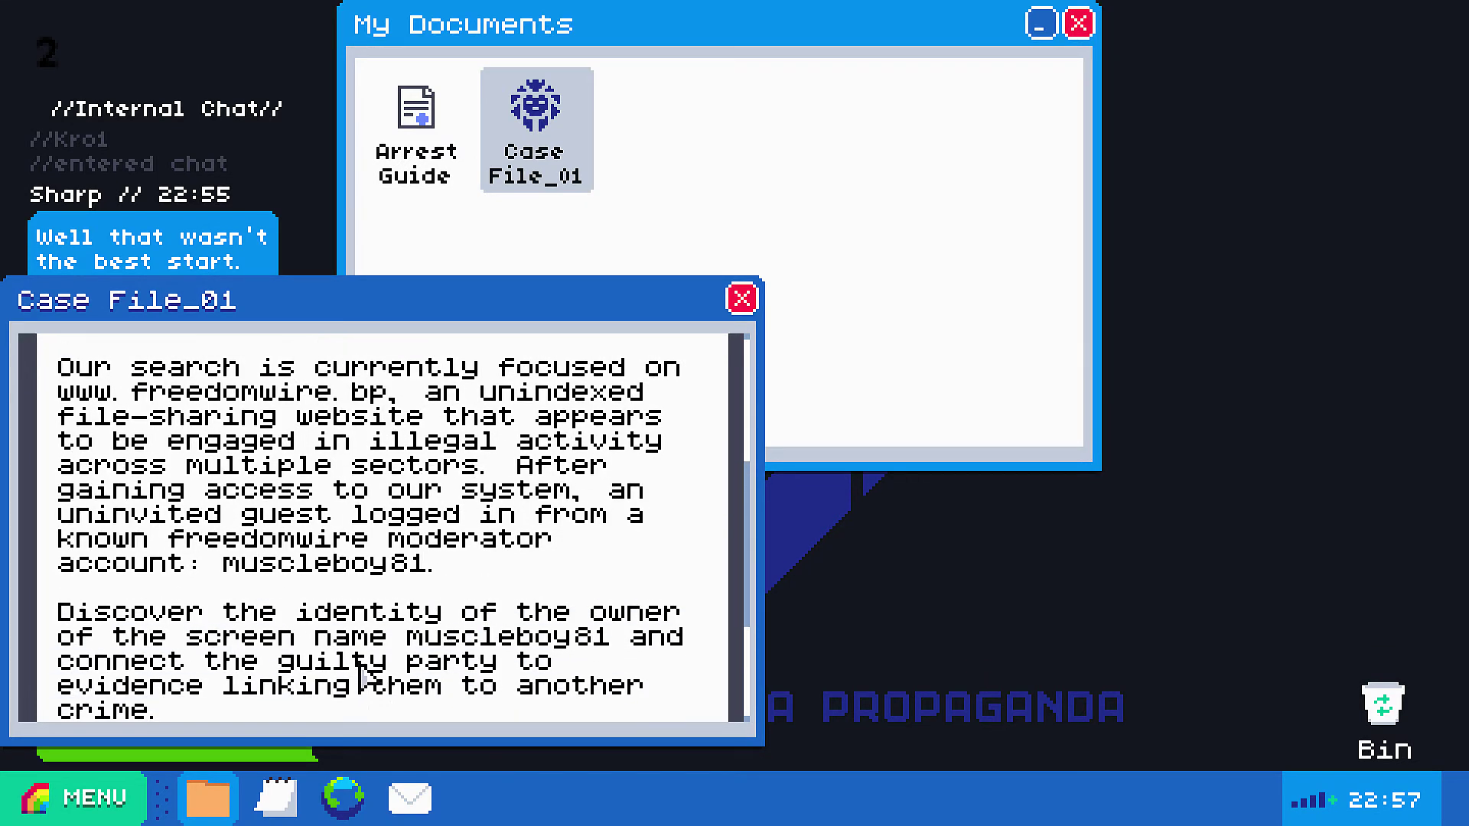
click(743, 299)
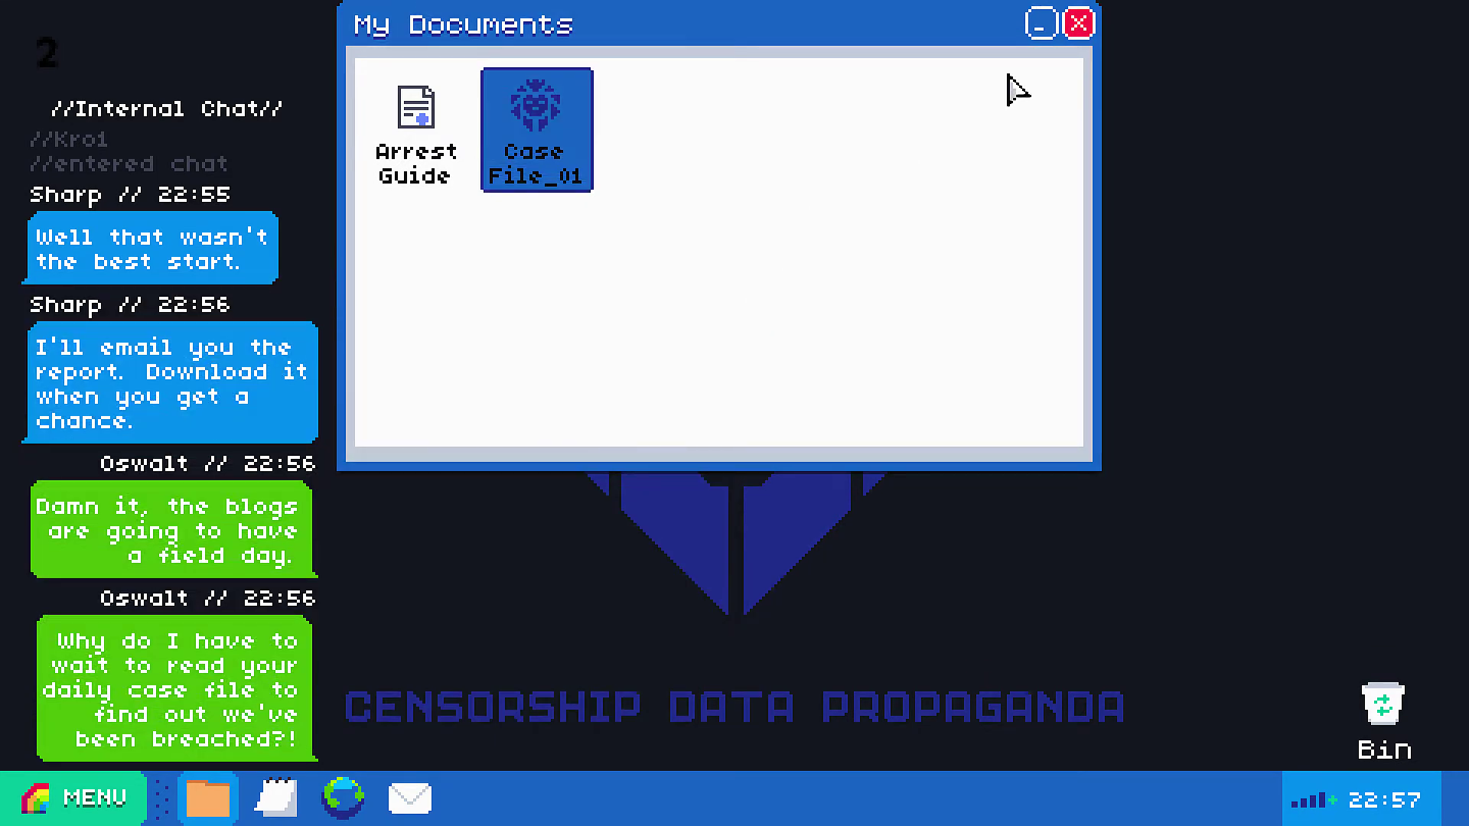
- Launch Discoverer, then reopen Case File_01 and position it beside the browser
click(1040, 25)
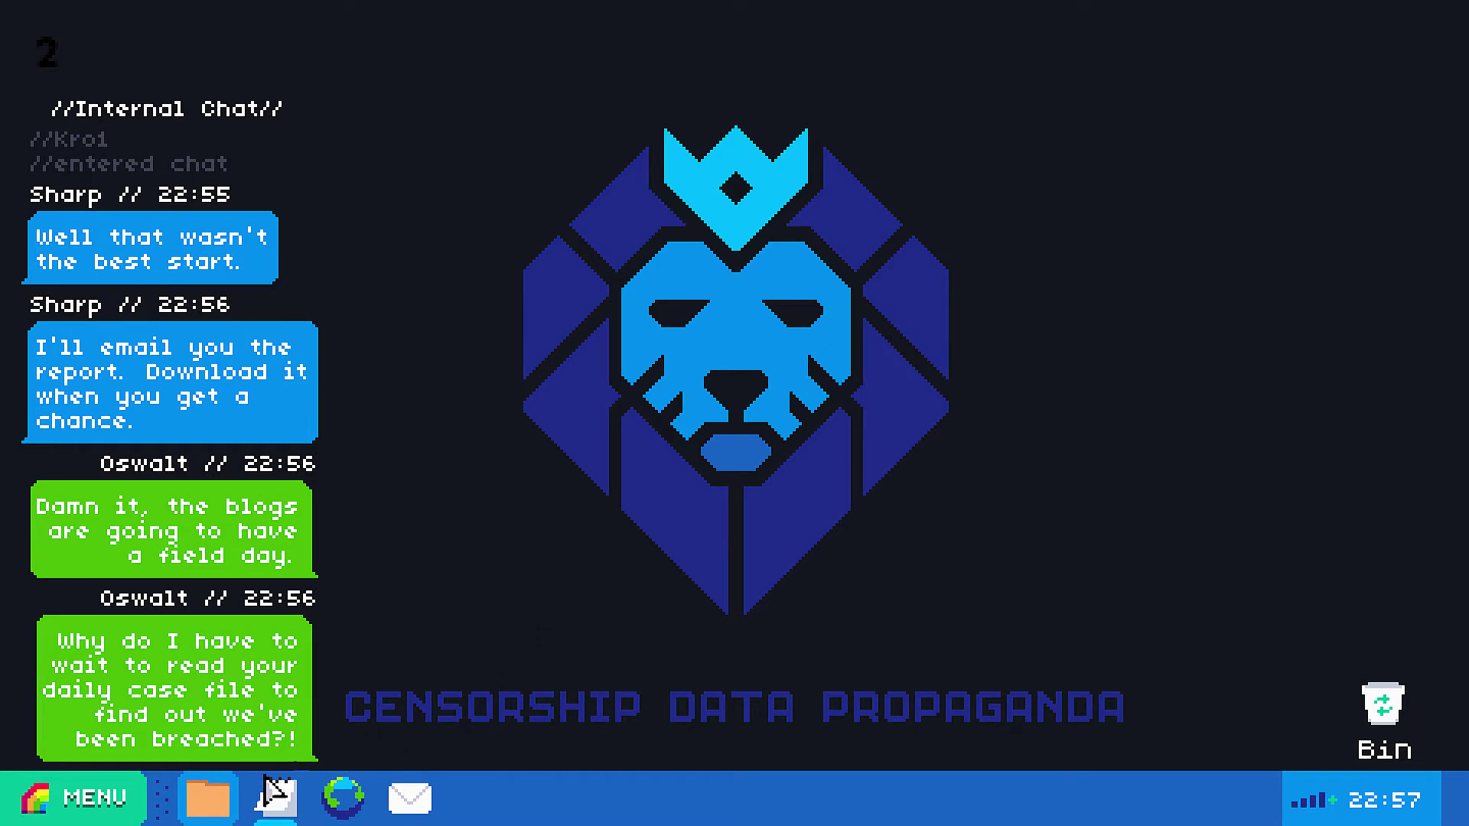
scroll(273, 713, up, 2)
scroll(273, 714, down, 1)
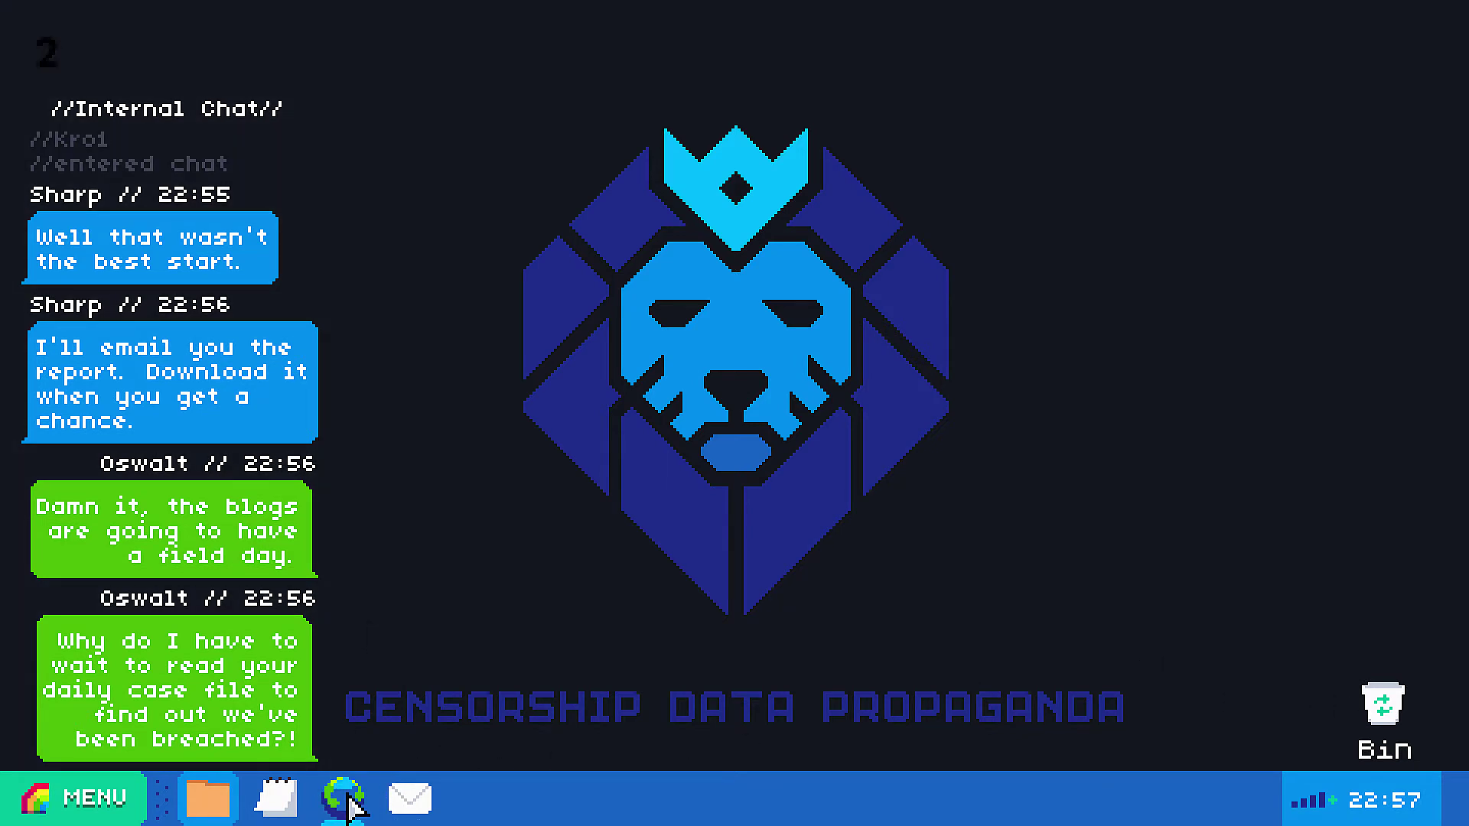
click(349, 799)
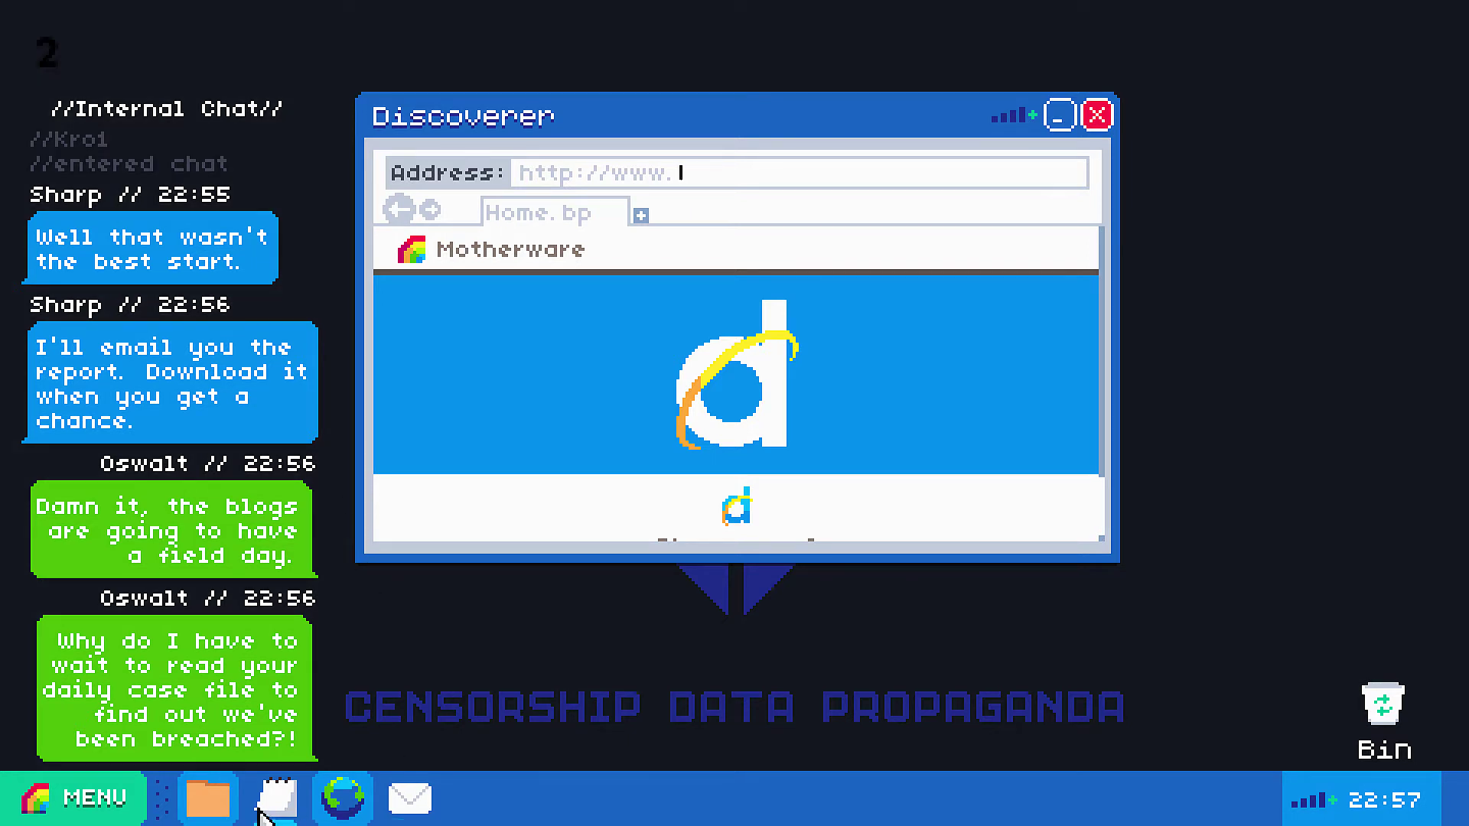
click(210, 800)
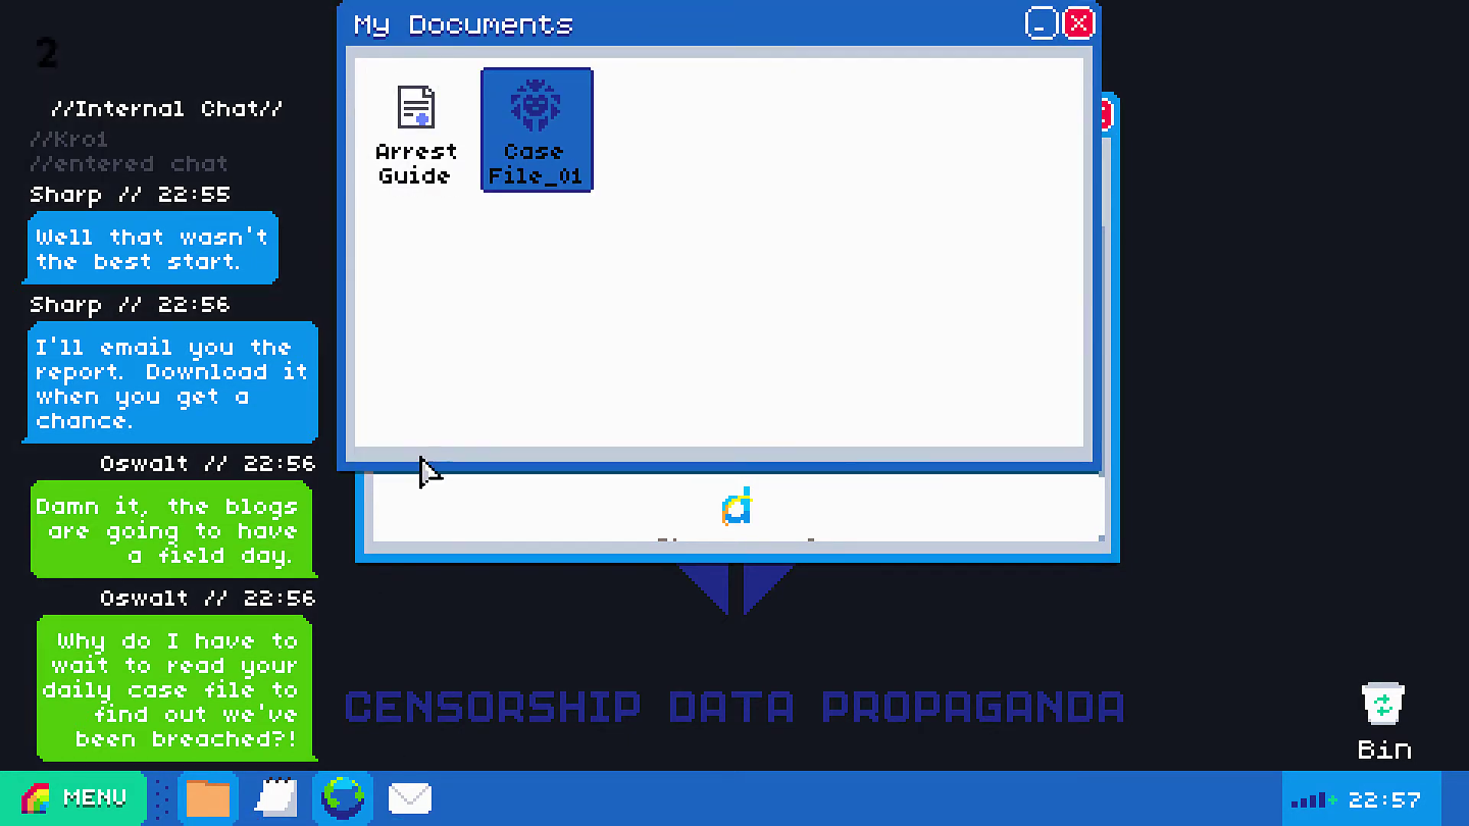
double_click(559, 160)
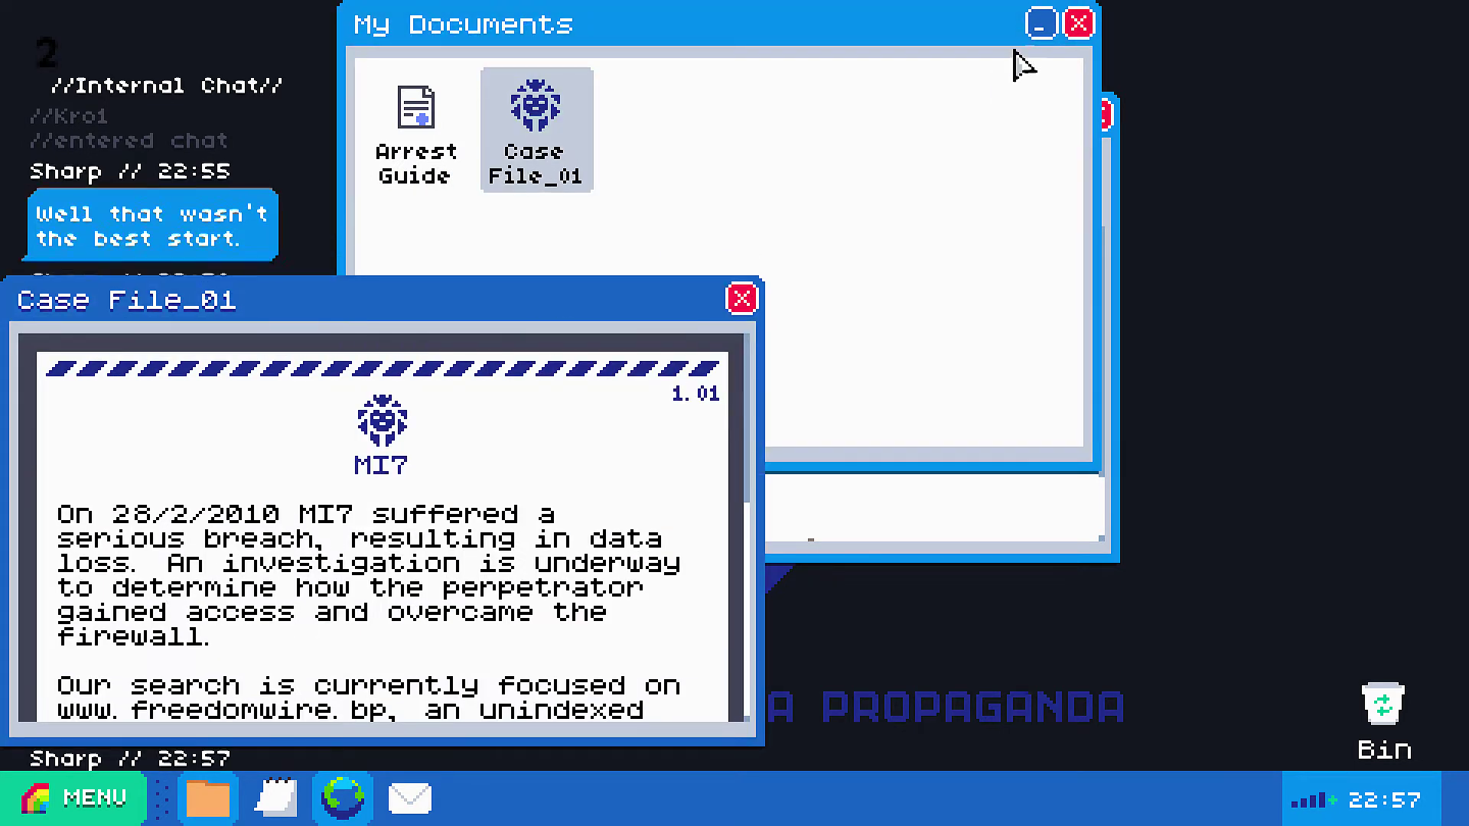
click(1079, 25)
drag(424, 301, 781, 279)
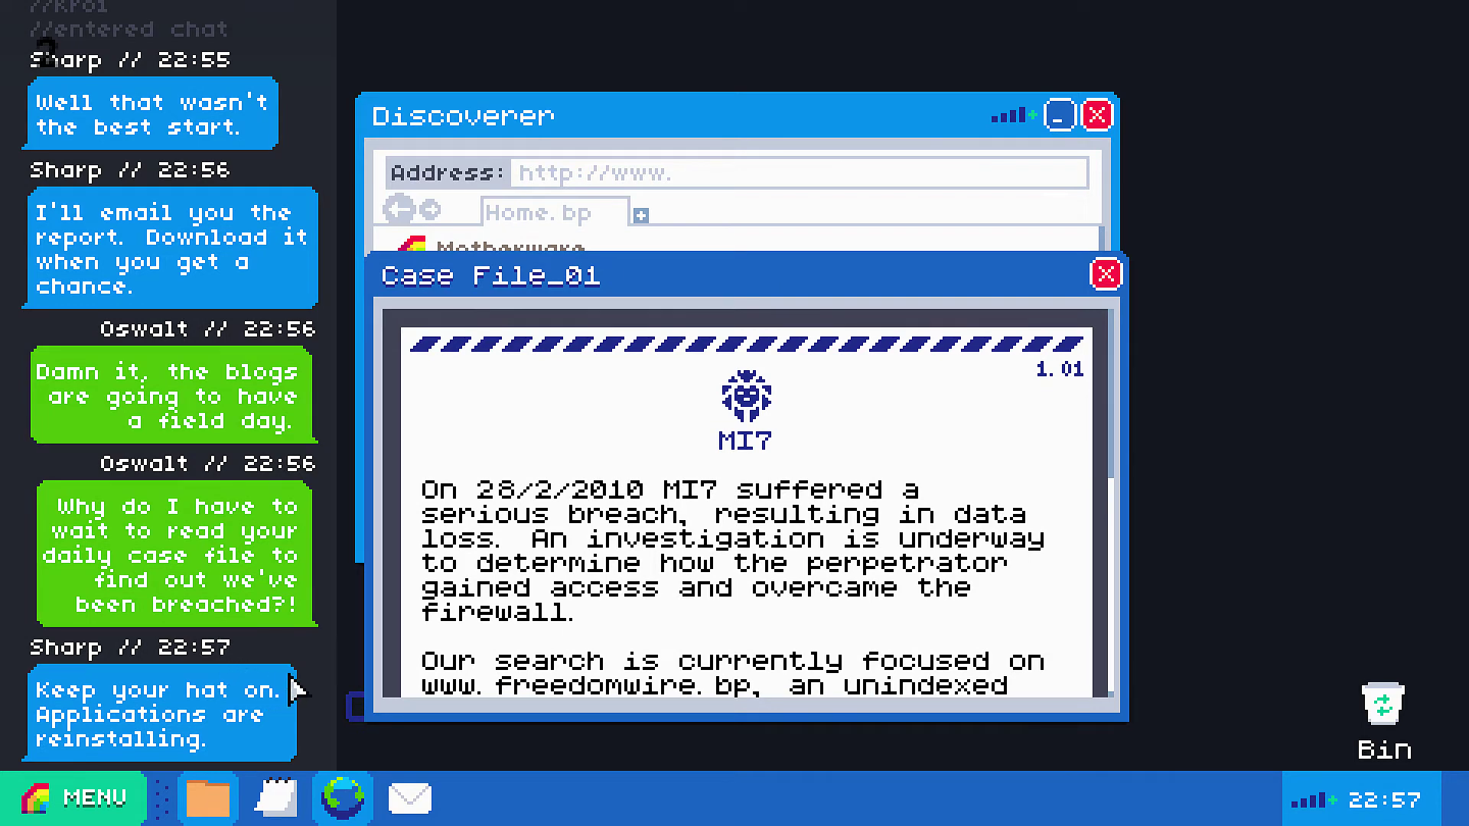
drag(688, 281, 373, 284)
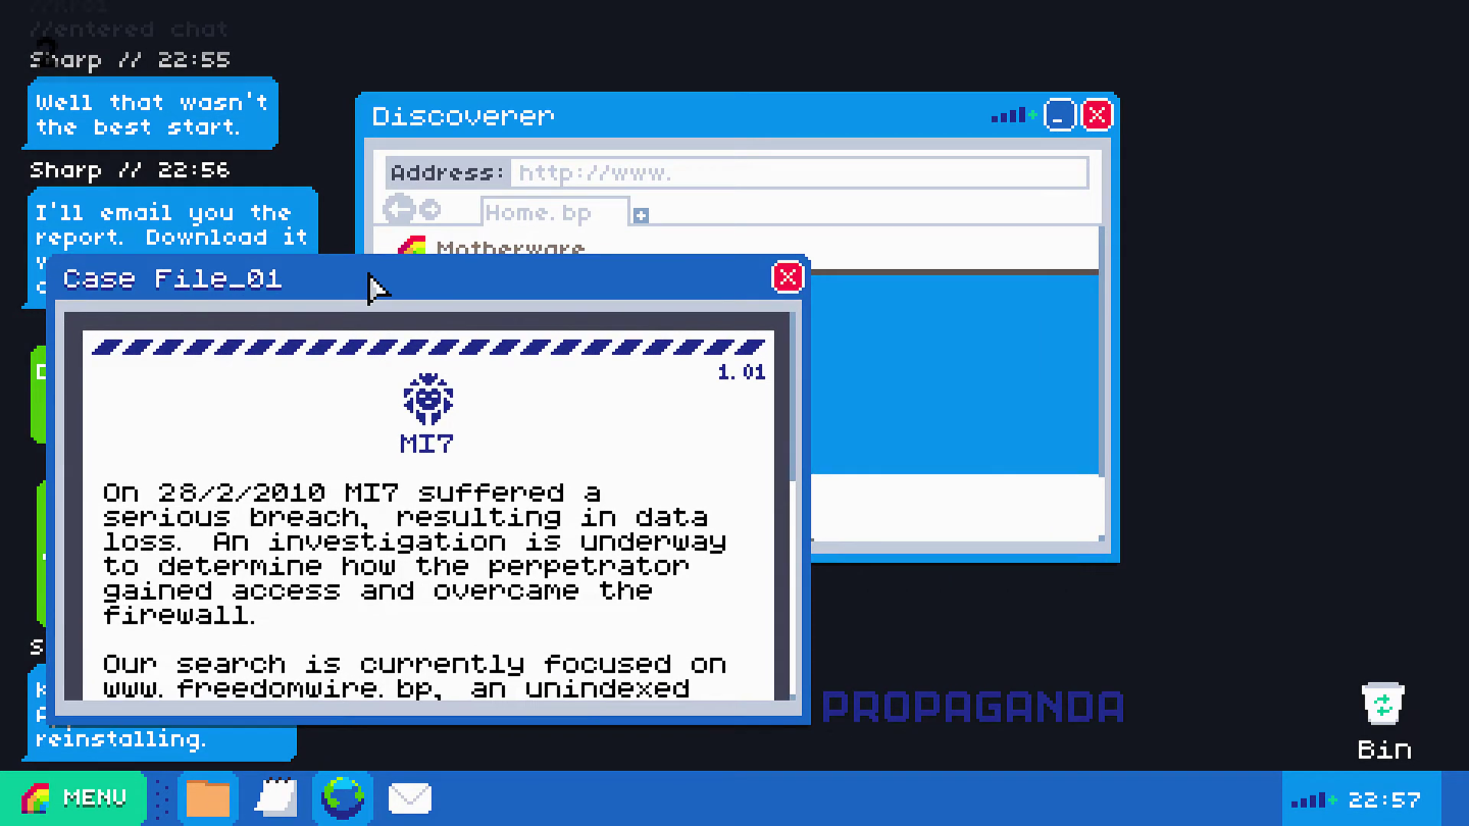
scroll(459, 460, down, 5)
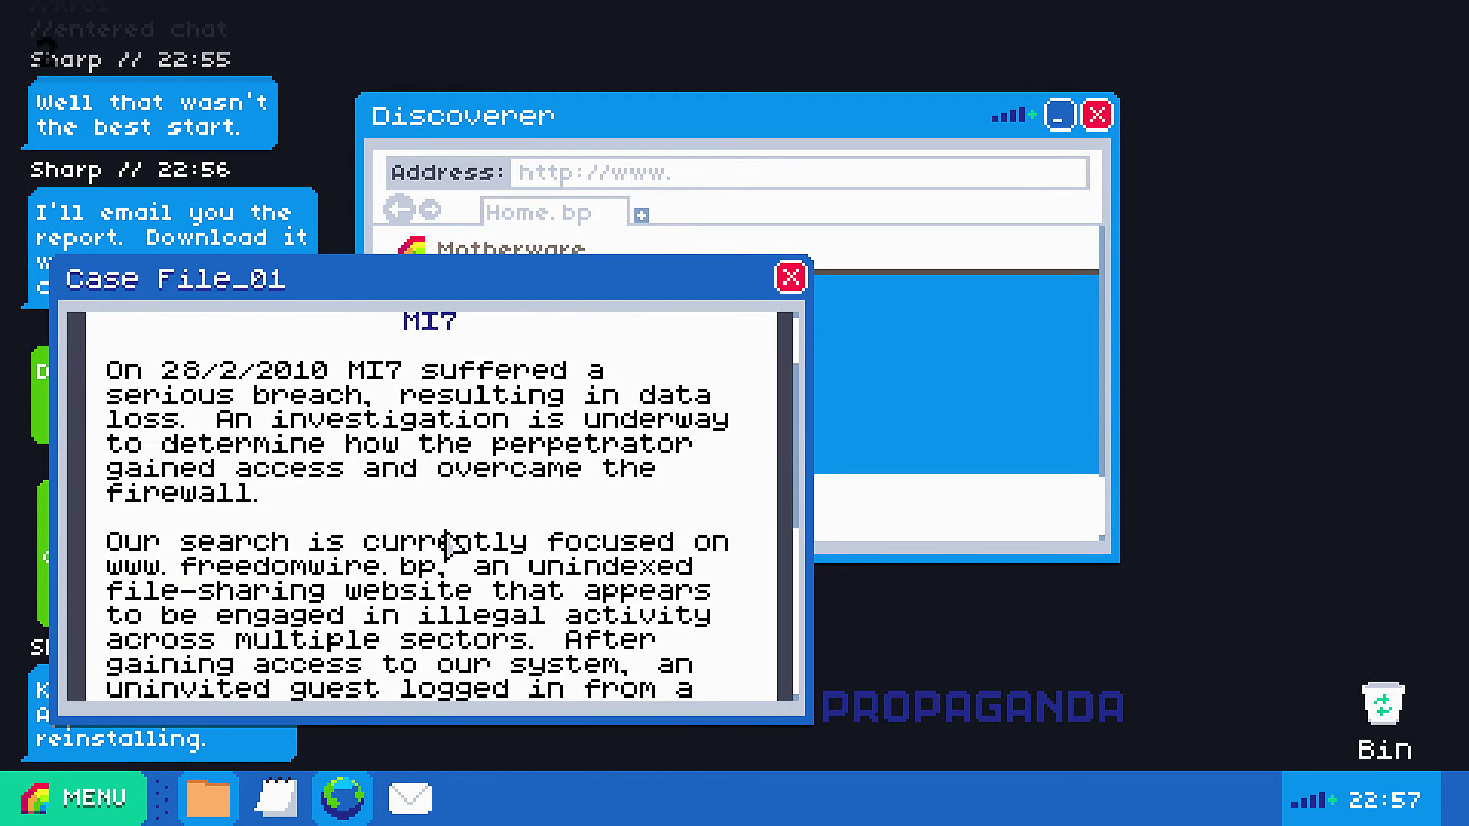
- Move Discoverer right and browse to freedomwire.bp
click(705, 184)
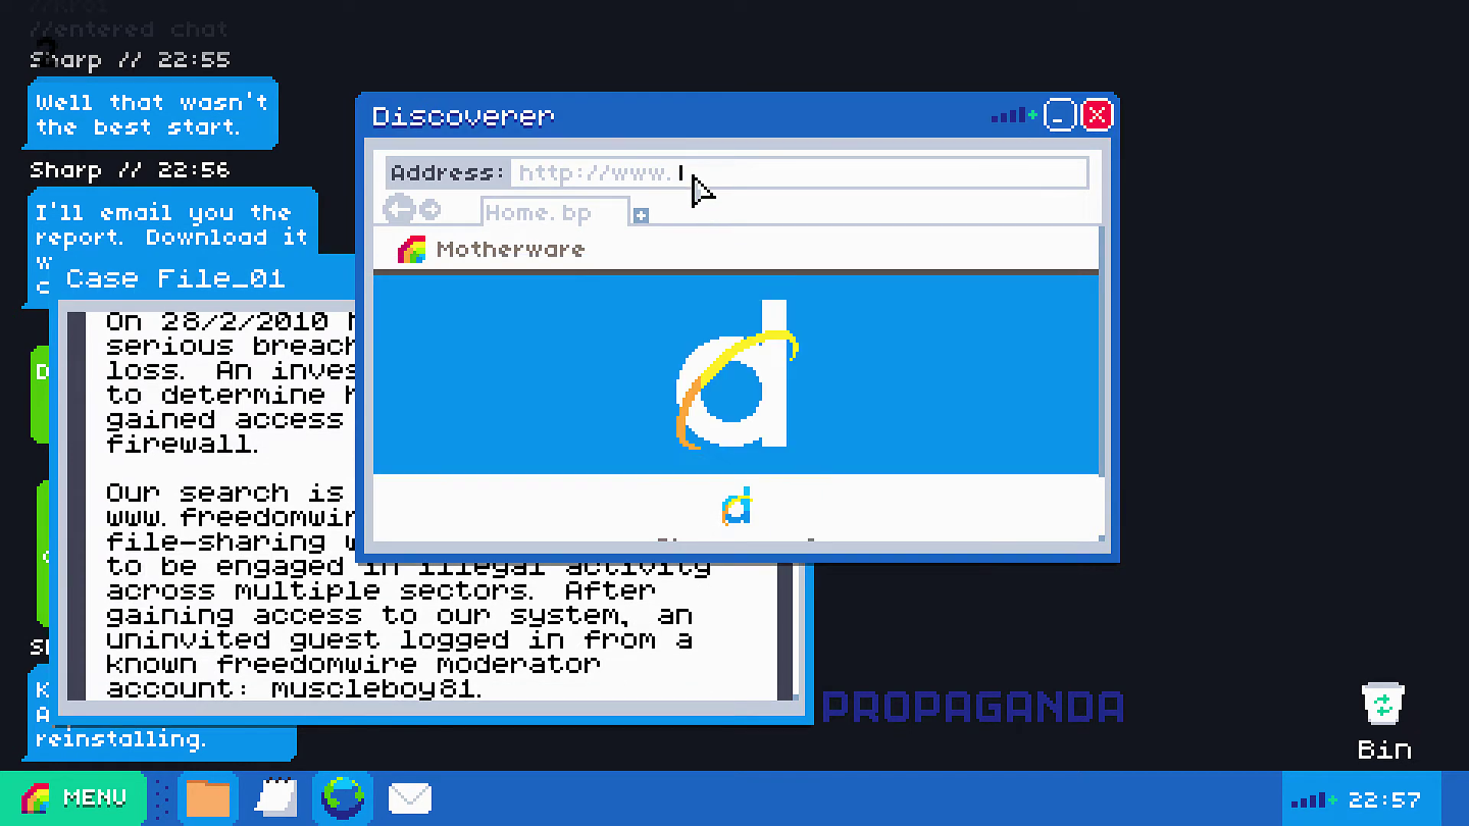
drag(647, 127, 826, 127)
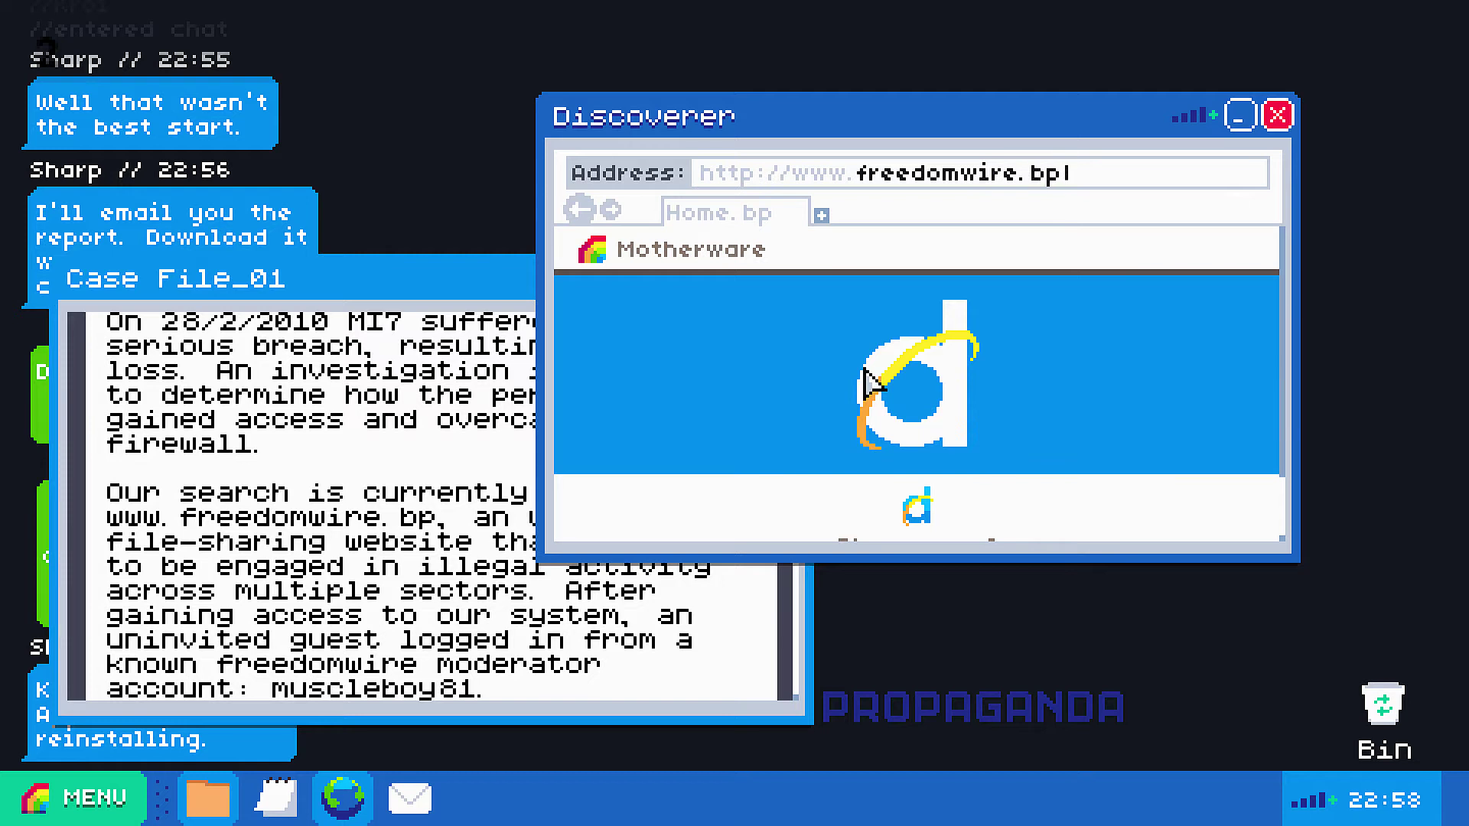
key(Return)
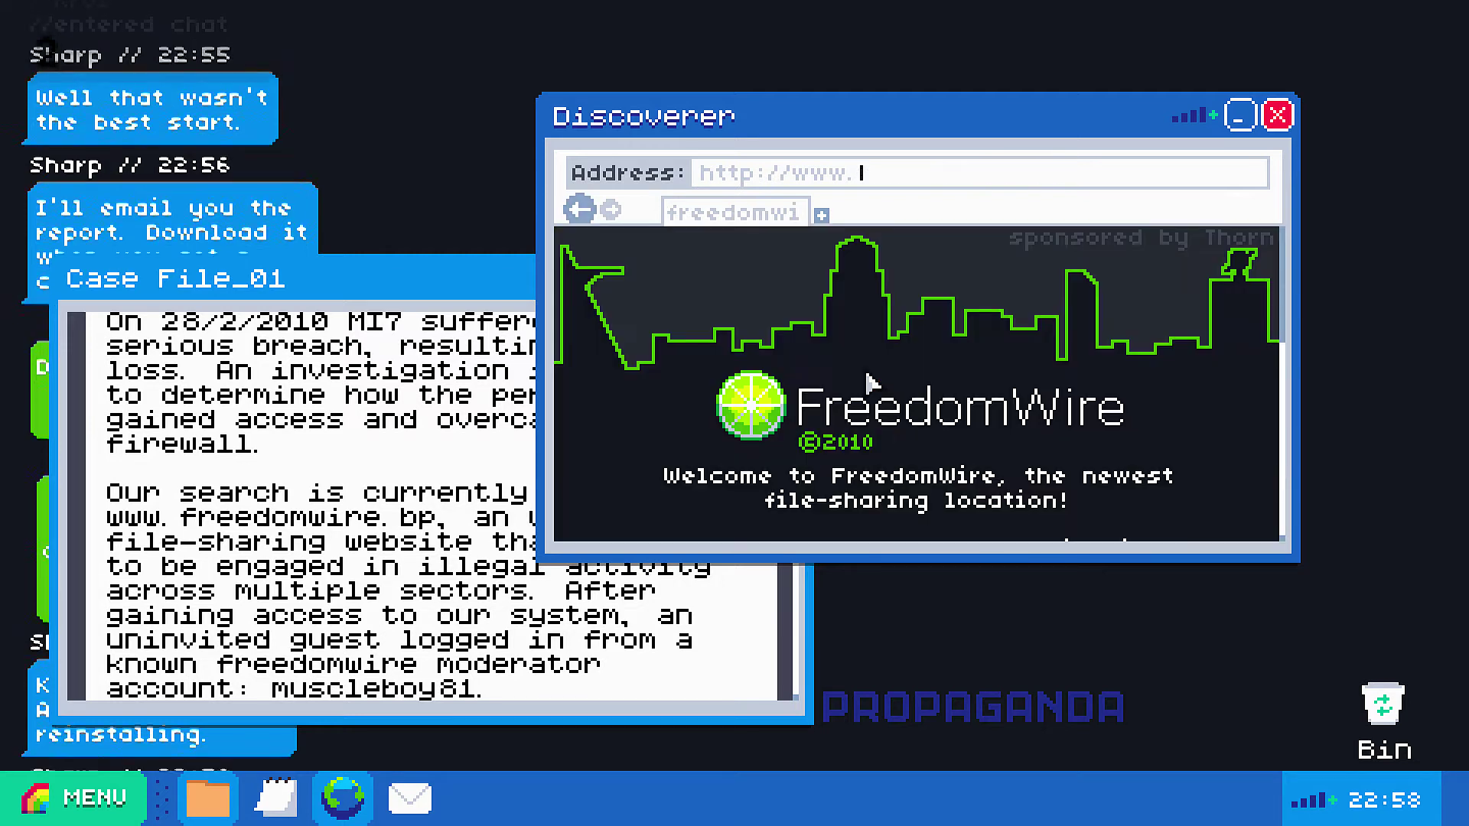
- Close Case File_01 and allow Look_Up.exe to run
click(482, 276)
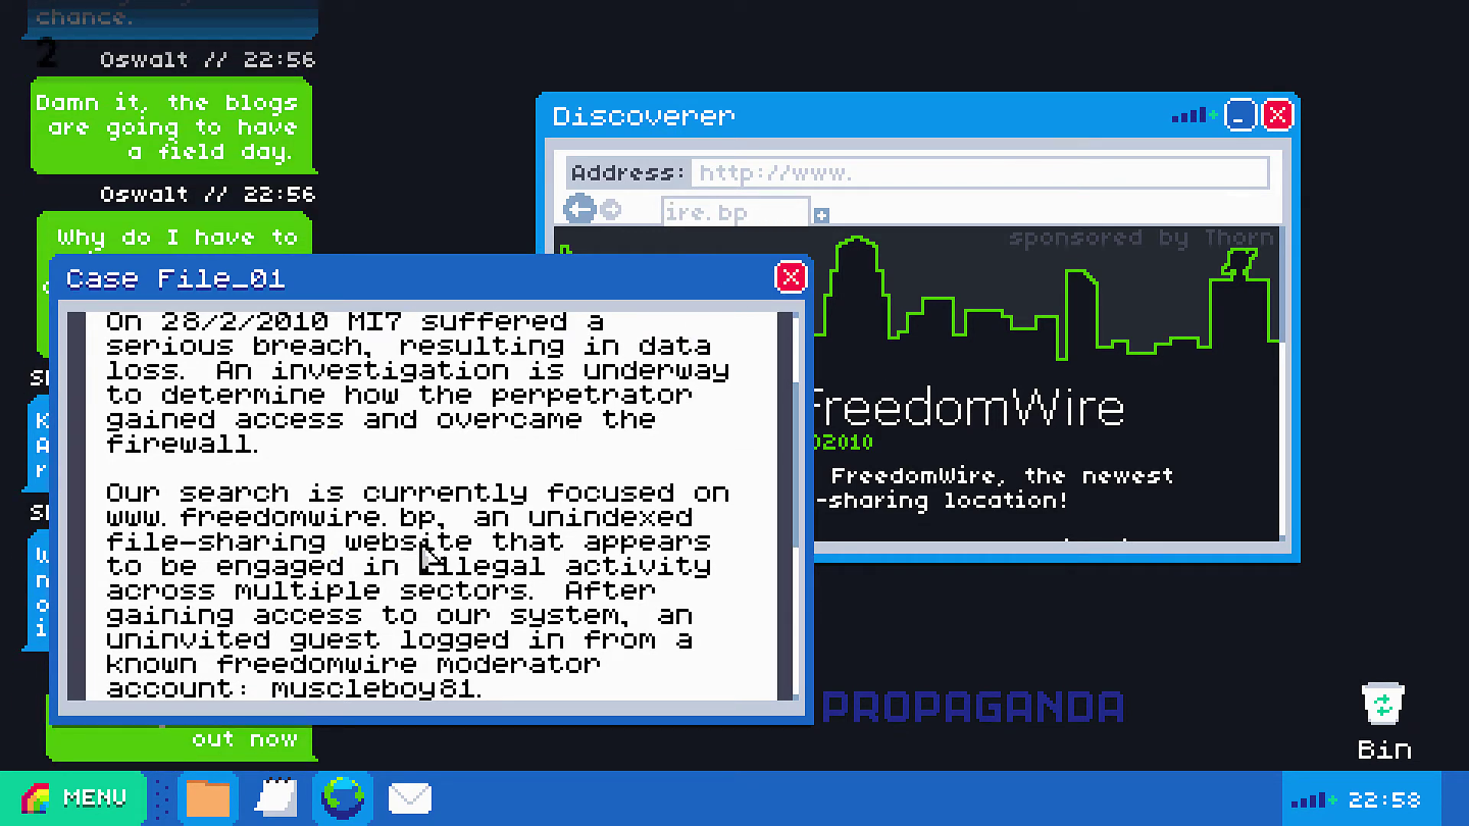
scroll(459, 482, down, 2)
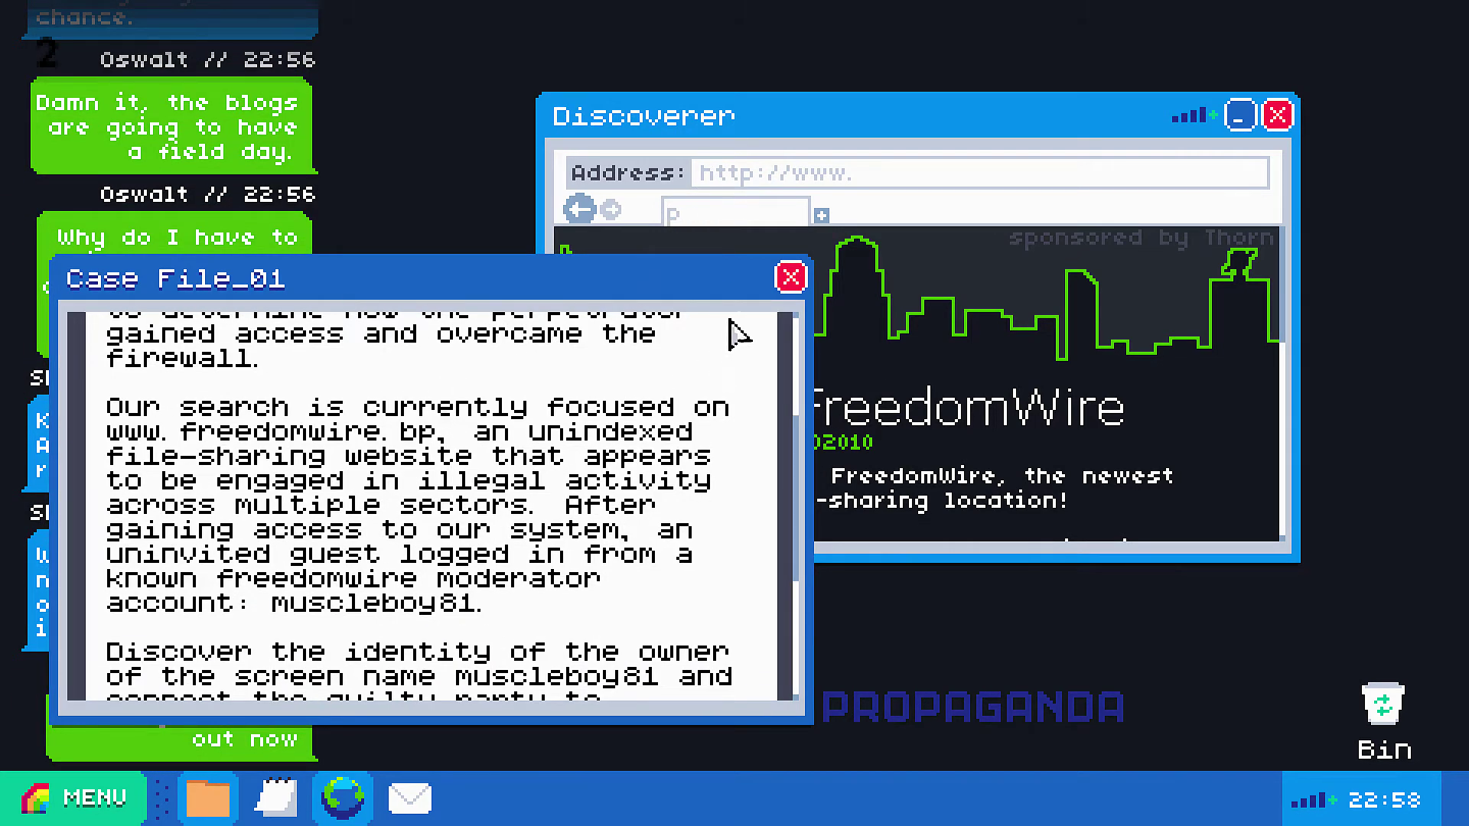
click(791, 278)
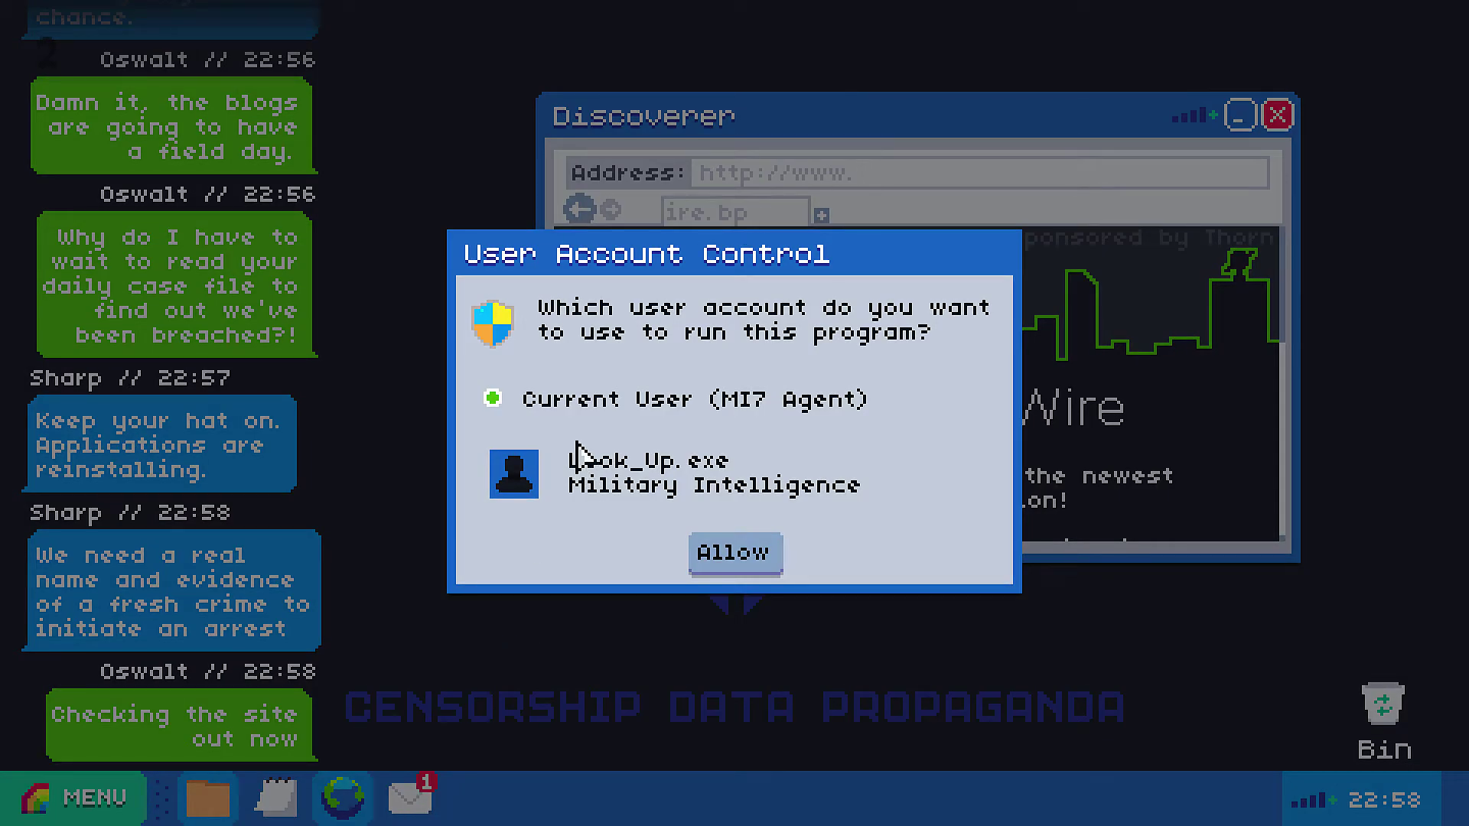
click(735, 555)
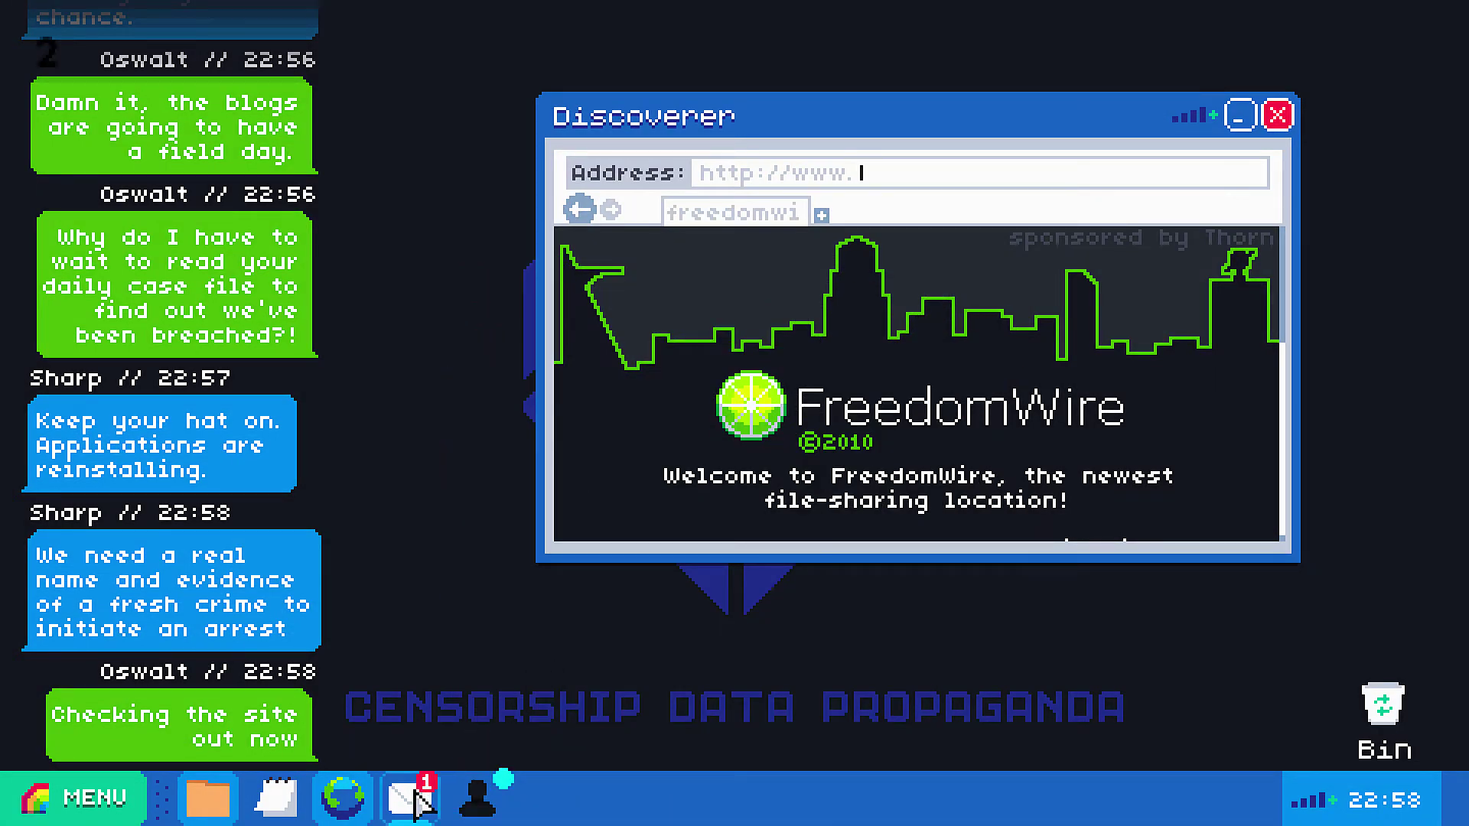
- Read Barnes's new Meet Up email and close the inbox
click(416, 798)
click(530, 250)
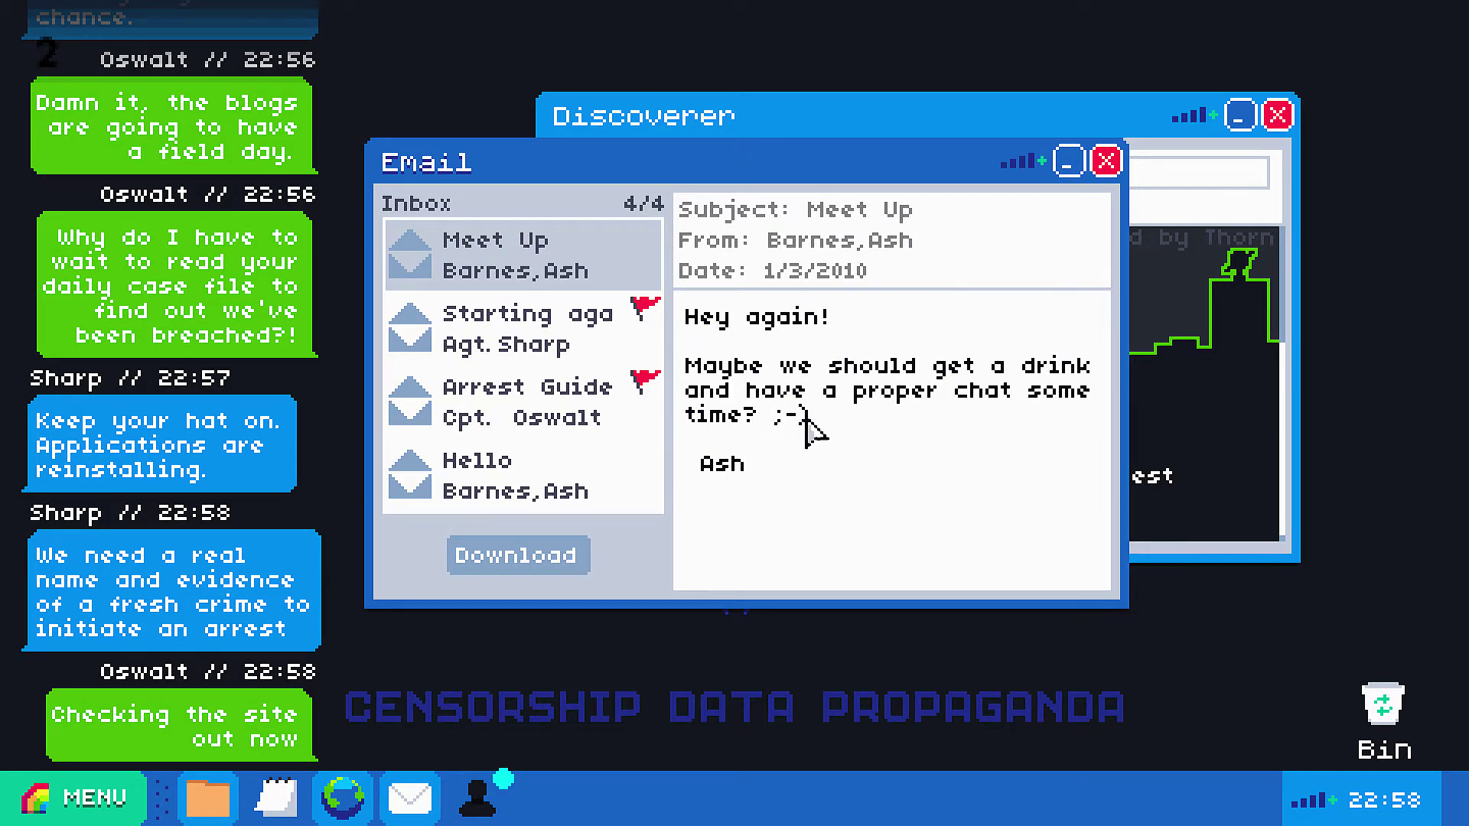
click(1068, 162)
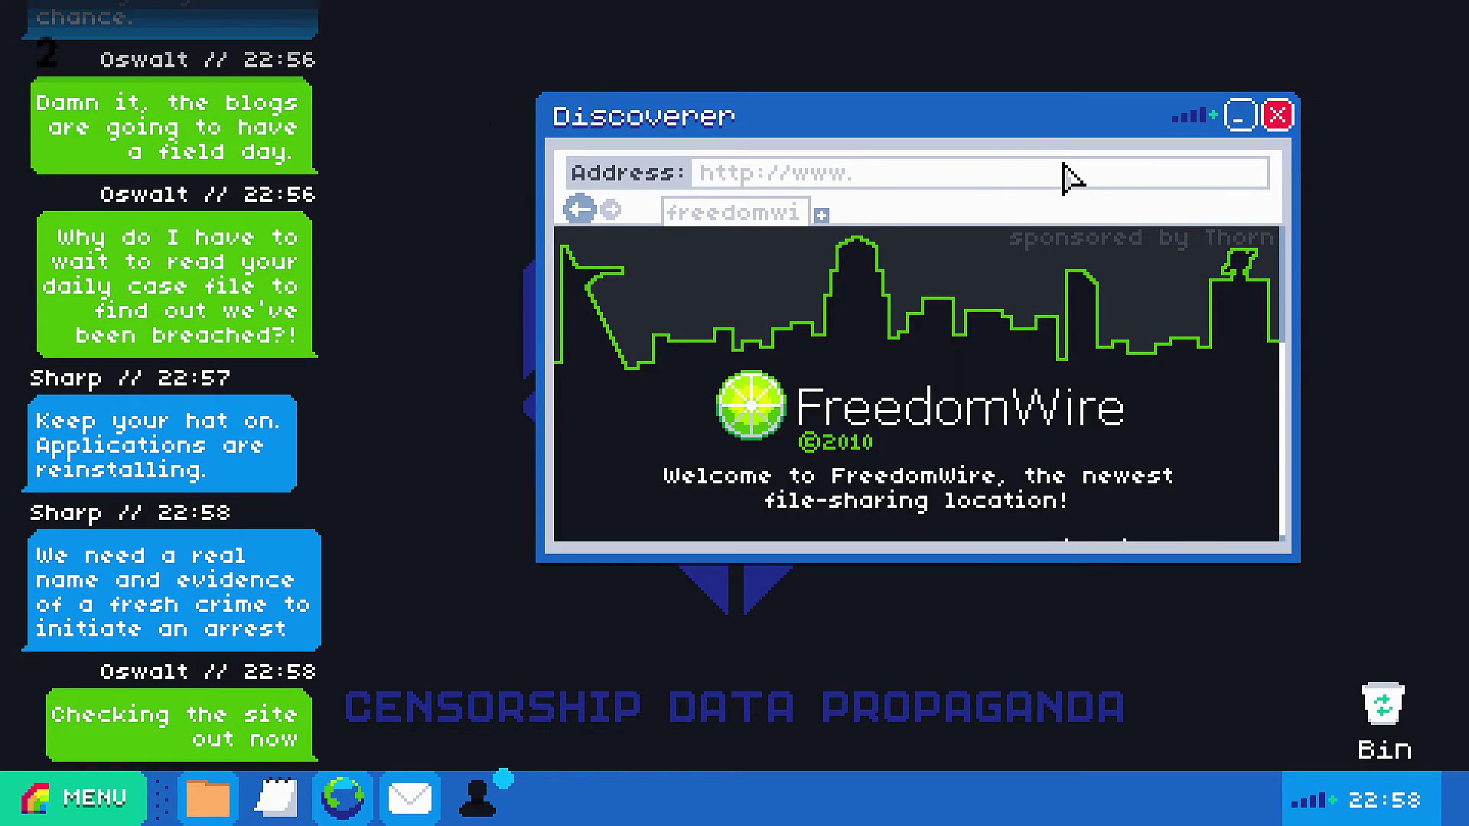
- Complete Look Up setup's name, location and evidence pages, then allow Mainlining.exe
click(480, 798)
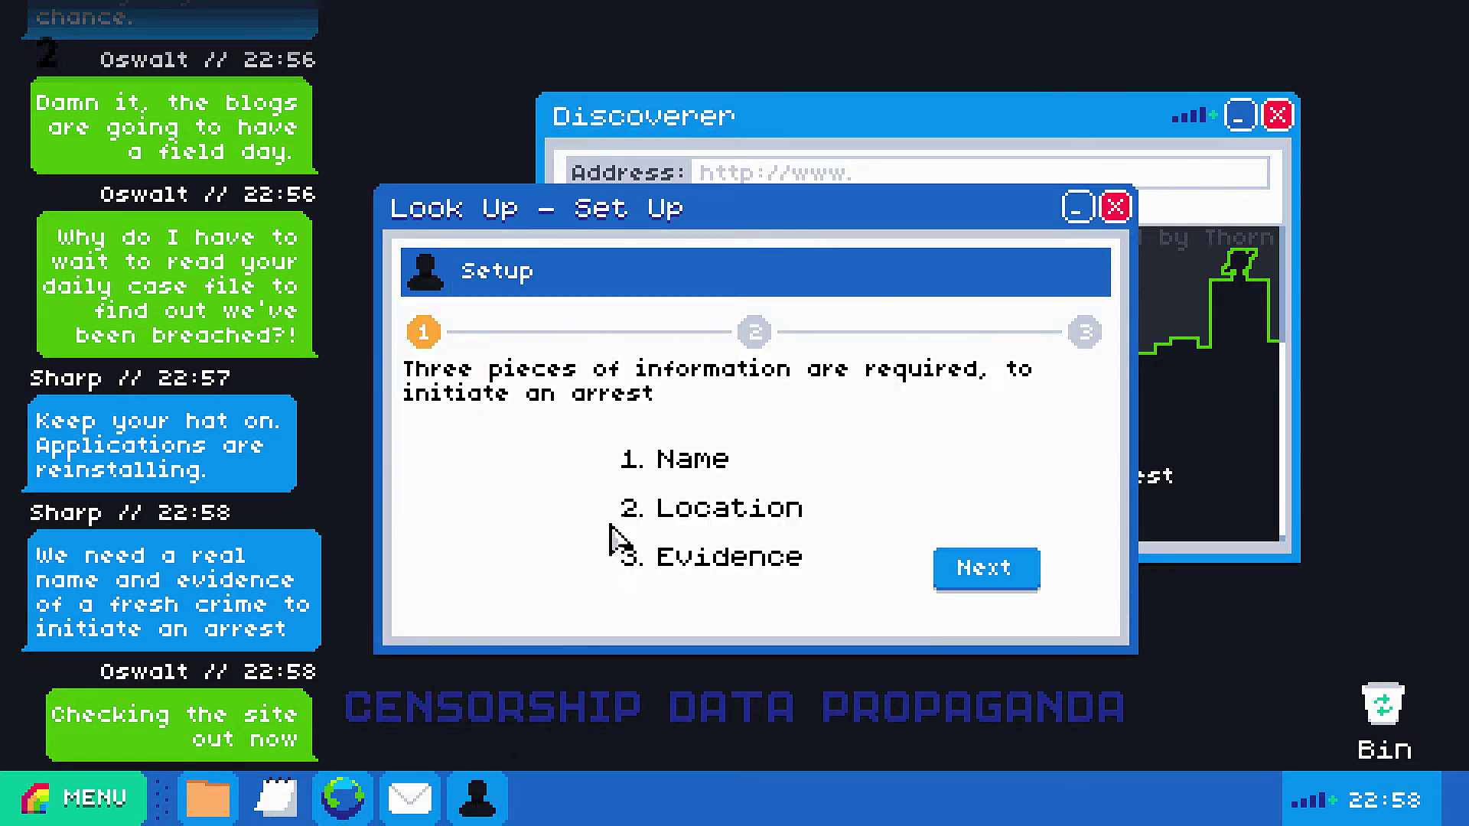
click(971, 580)
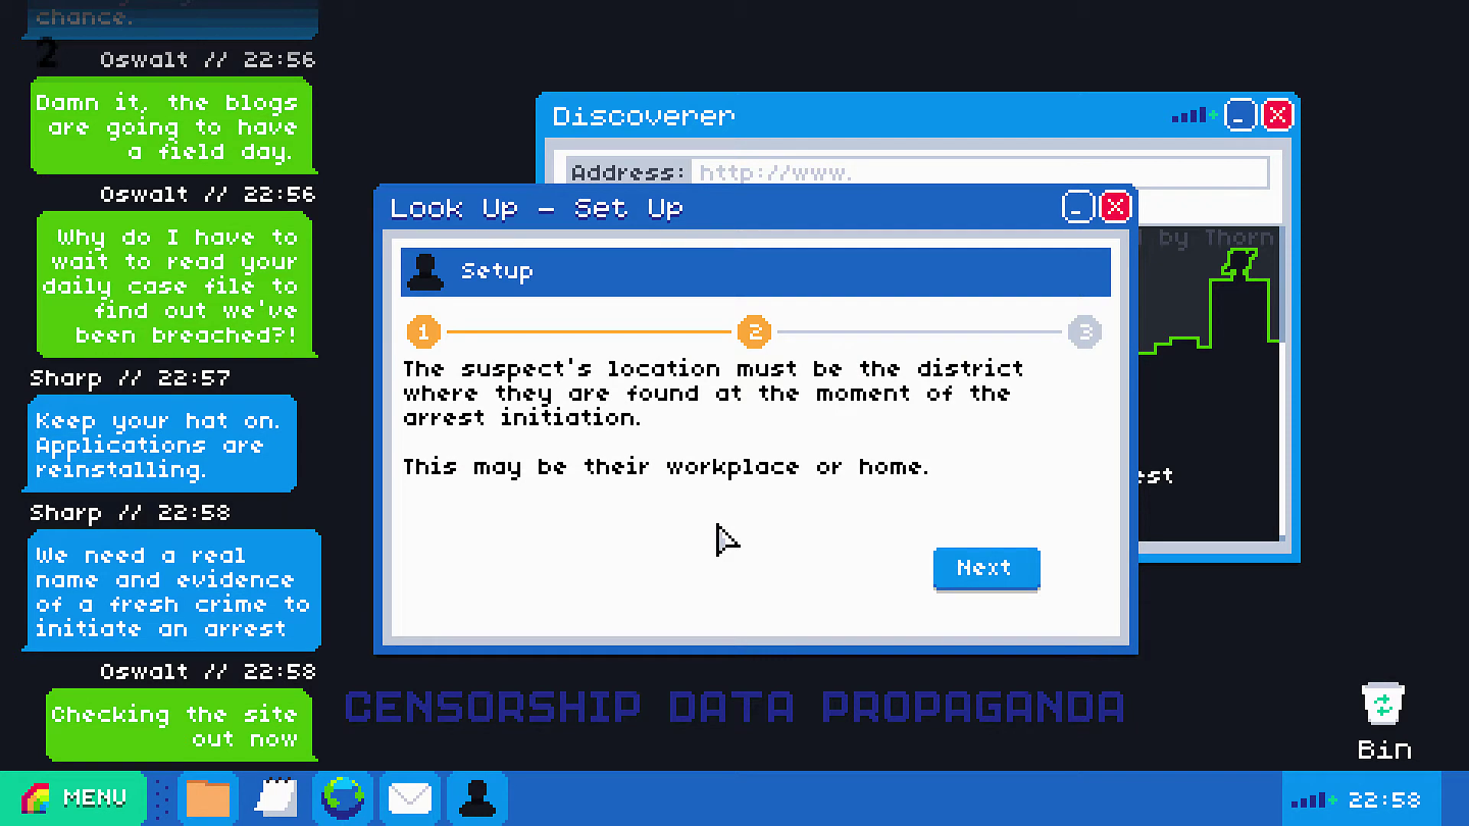
click(987, 569)
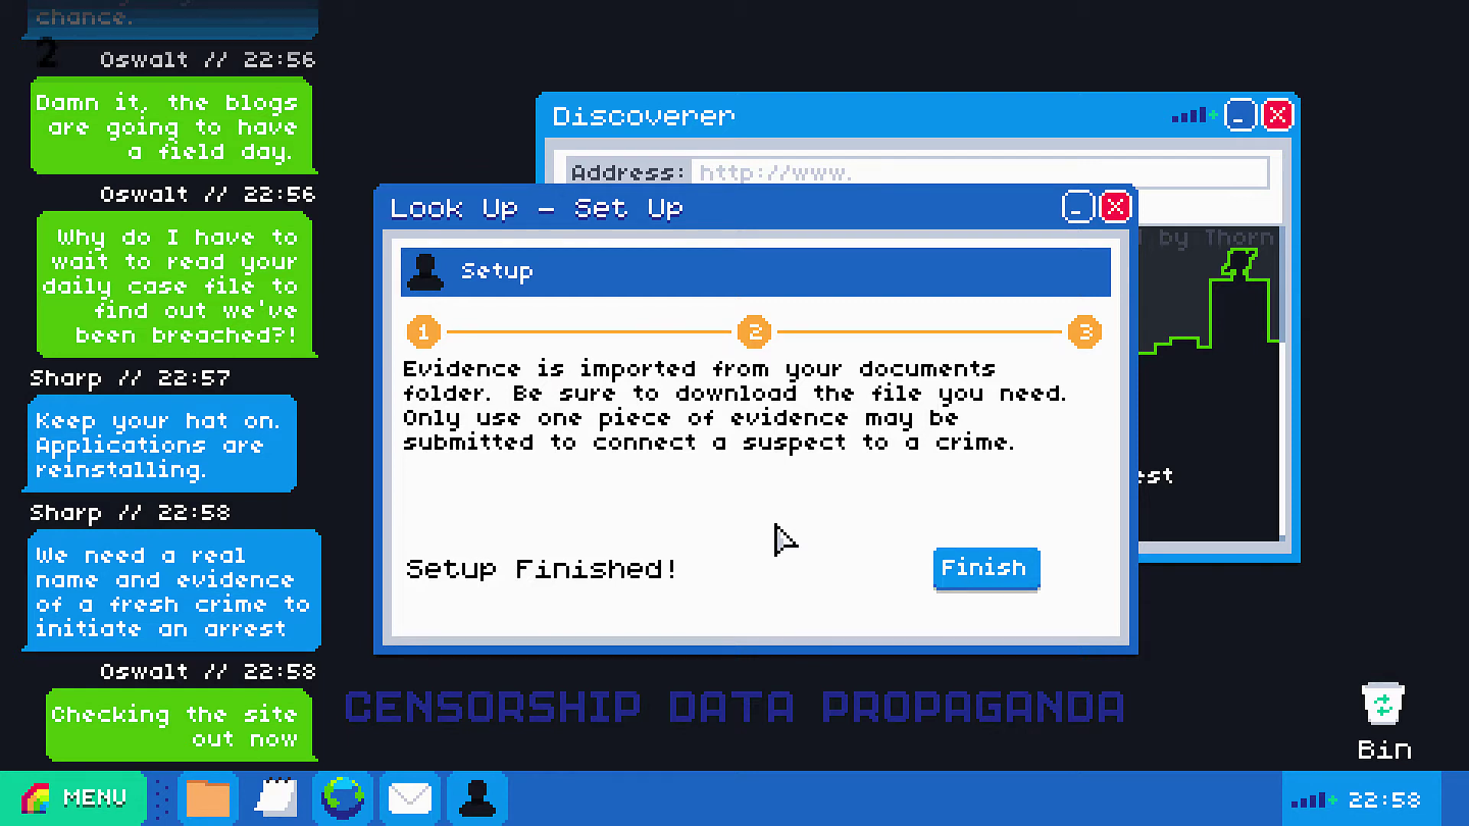
click(987, 568)
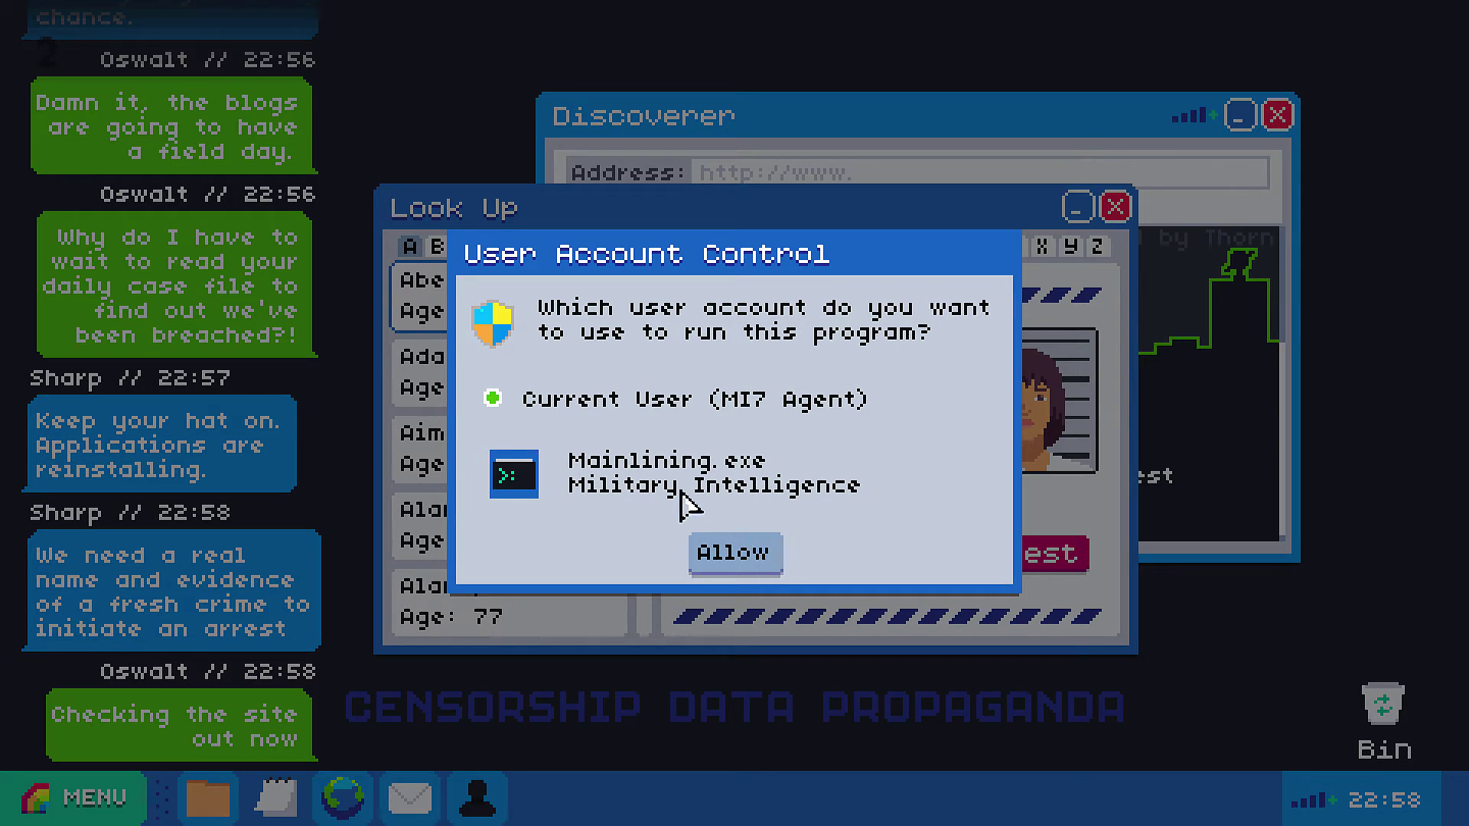
click(735, 552)
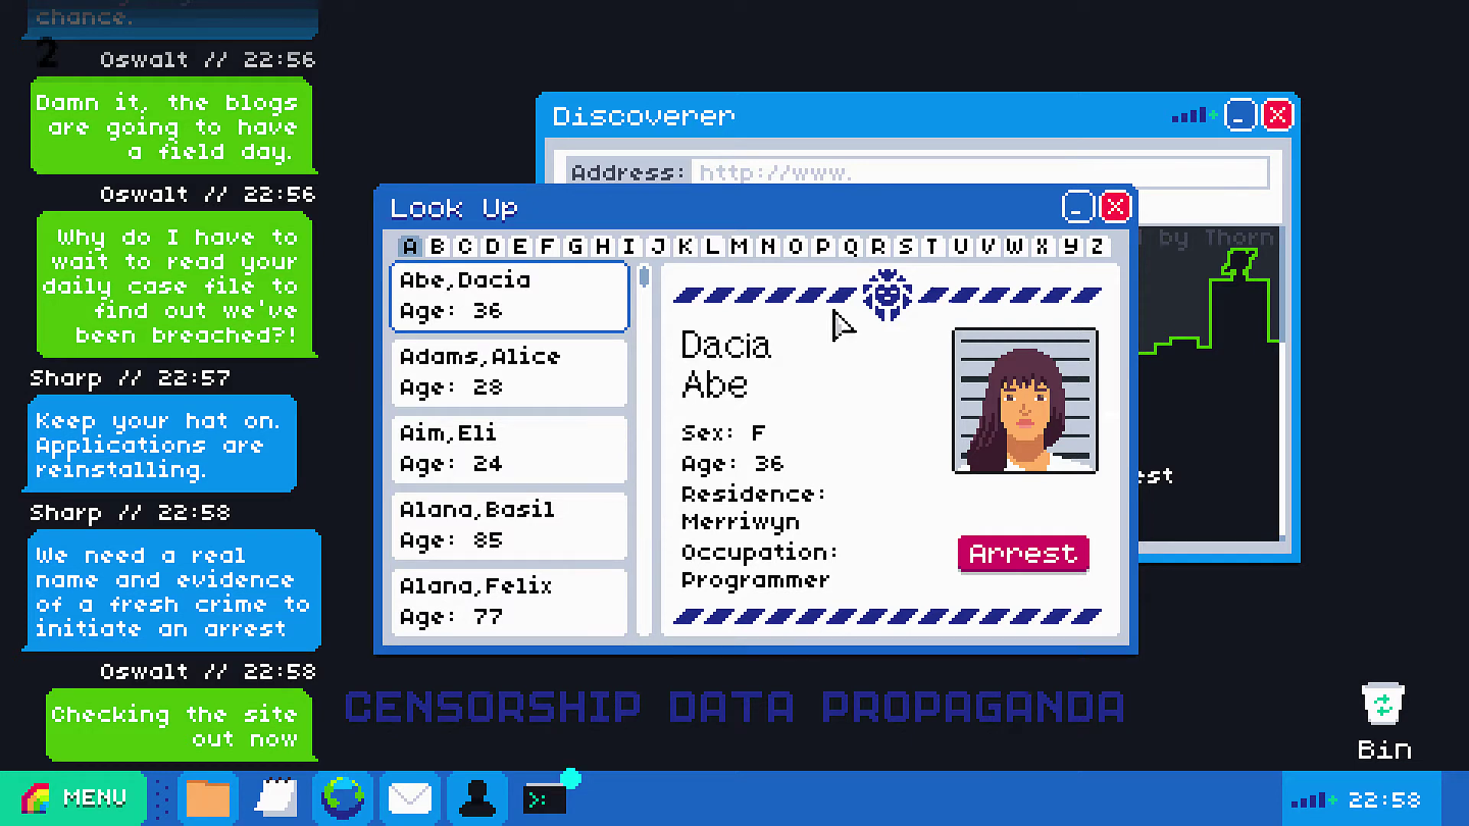
- Hide Look Up, view the Special Cases ad, then open the GrandTrunk.bp forum
click(1077, 208)
scroll(859, 384, down, 2)
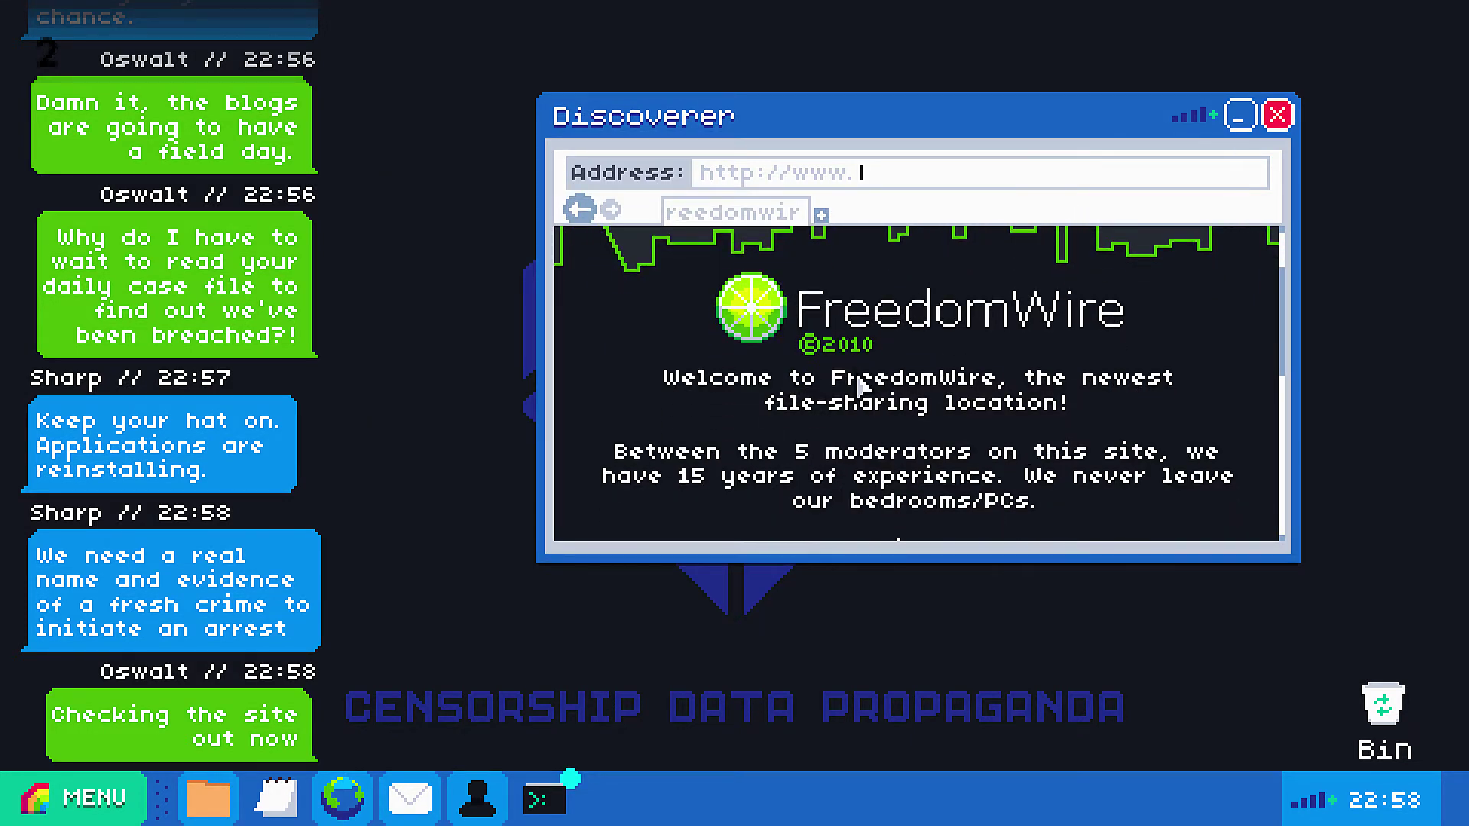
scroll(859, 385, down, 2)
scroll(861, 385, down, 2)
scroll(863, 388, down, 2)
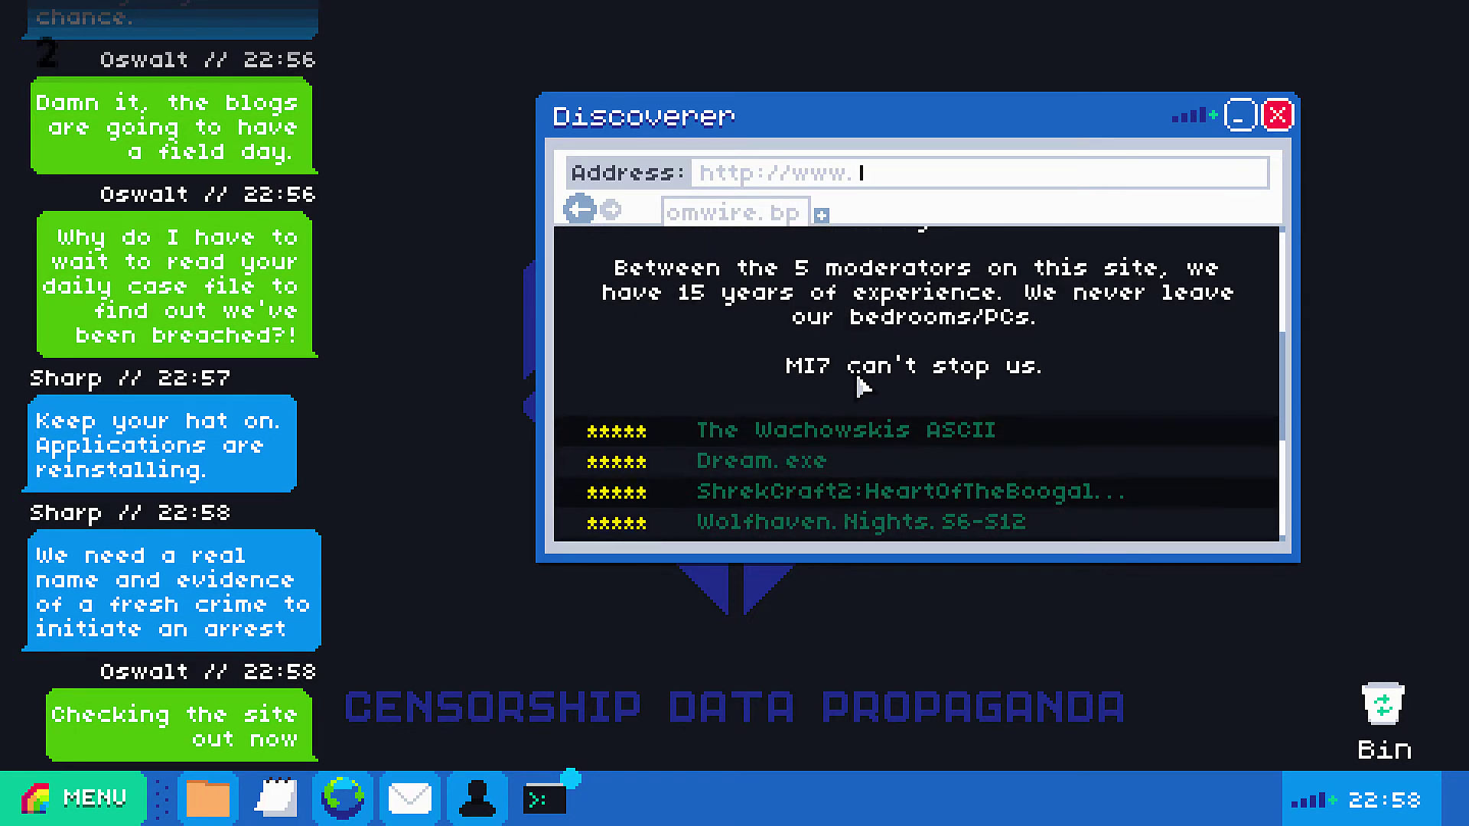
scroll(861, 386, down, 2)
scroll(861, 386, down, 2)
scroll(862, 386, down, 2)
scroll(864, 386, down, 2)
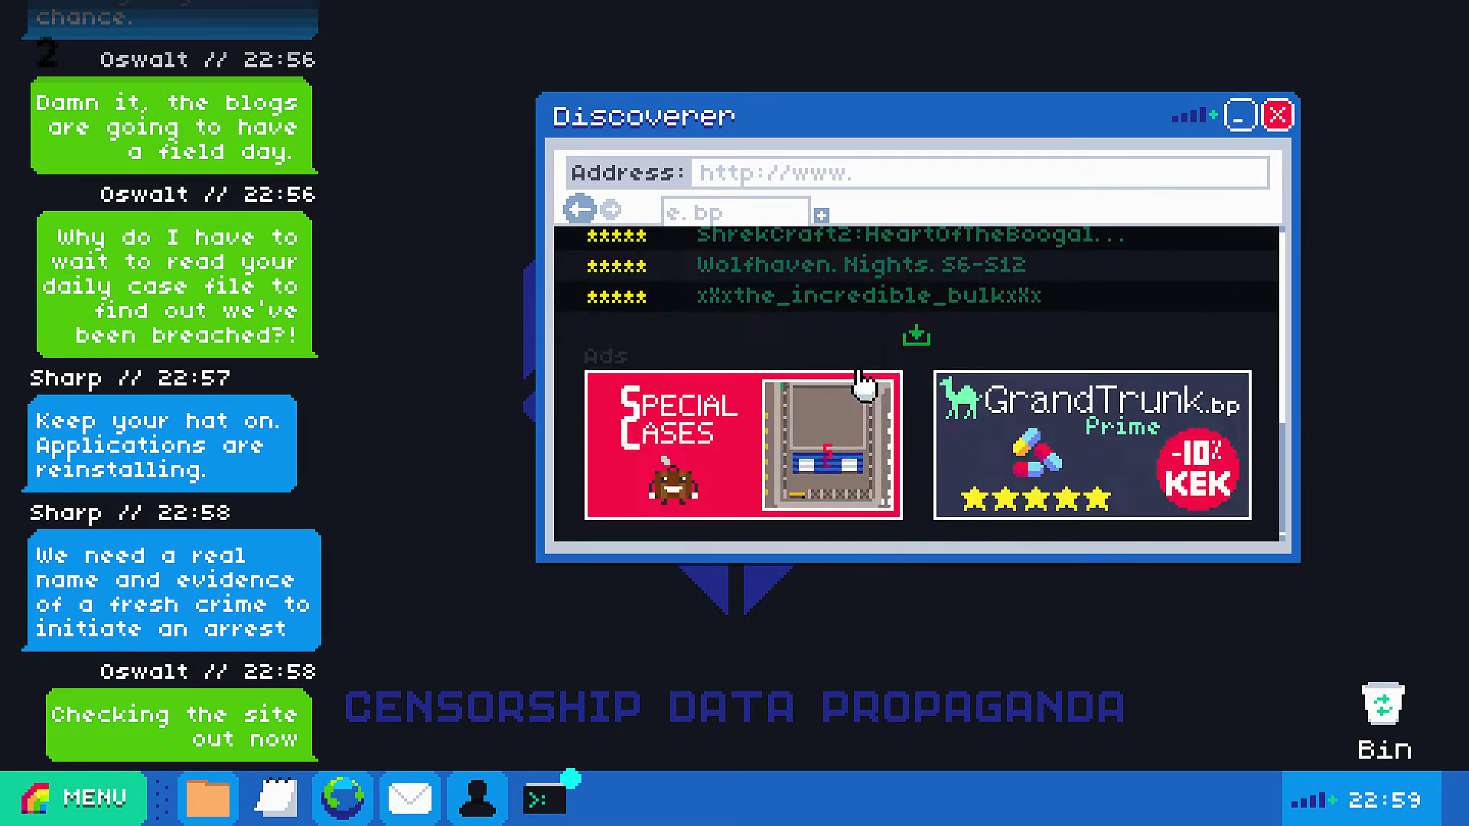
click(666, 446)
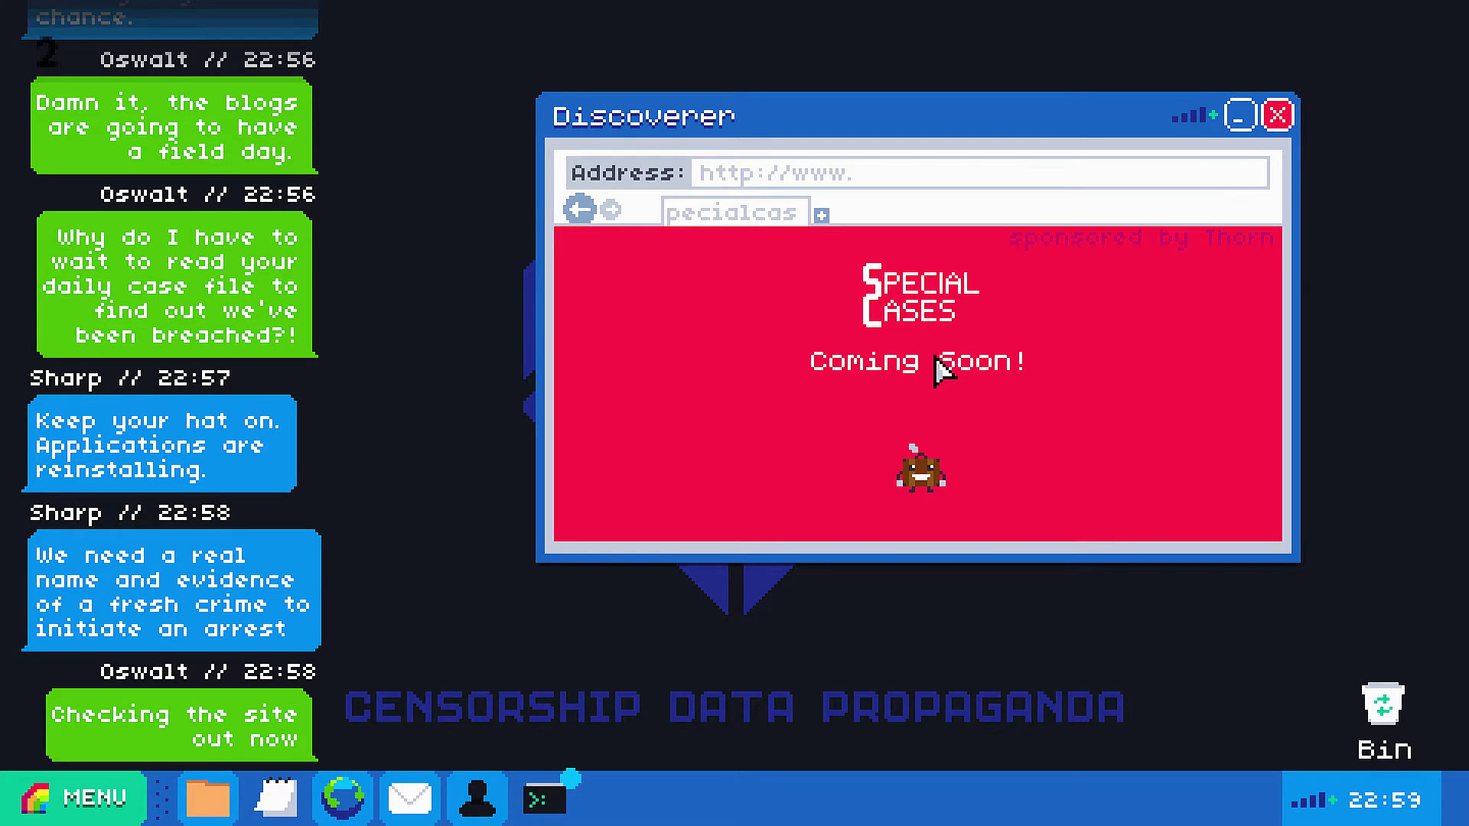
click(580, 210)
scroll(974, 459, down, 2)
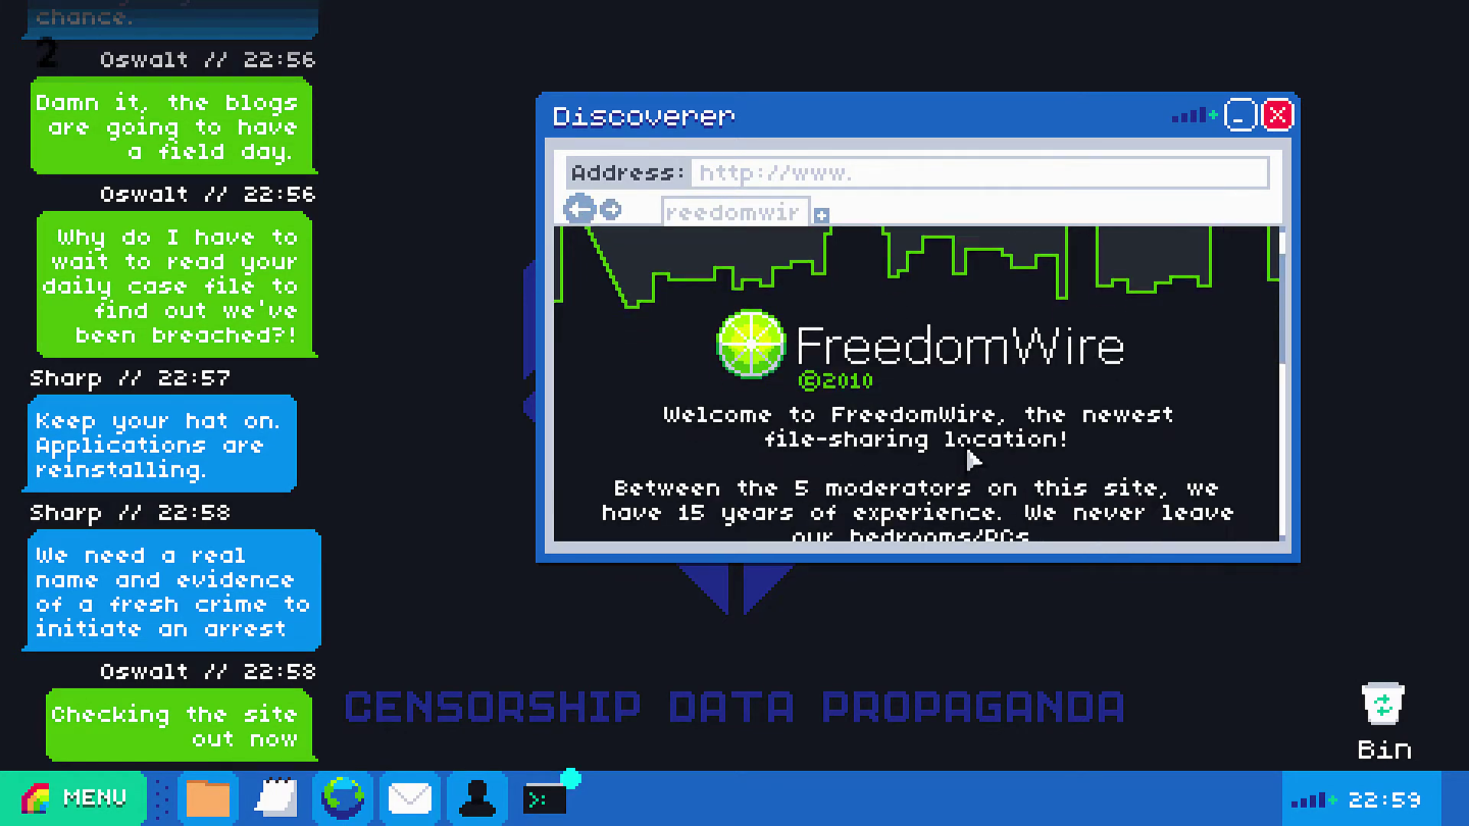
scroll(974, 460, down, 2)
scroll(973, 459, down, 2)
scroll(973, 459, down, 1)
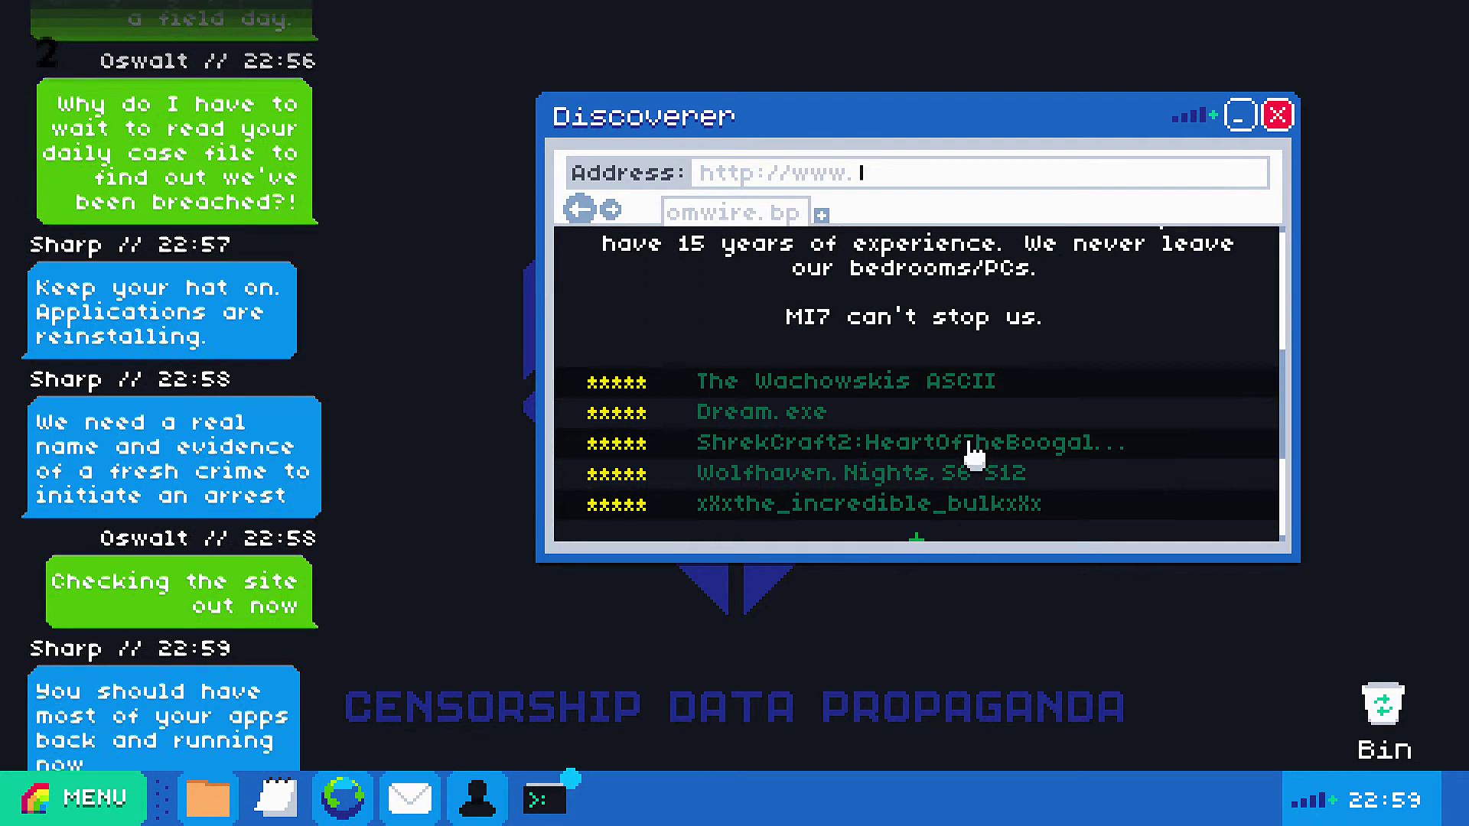
scroll(973, 459, down, 3)
click(1045, 476)
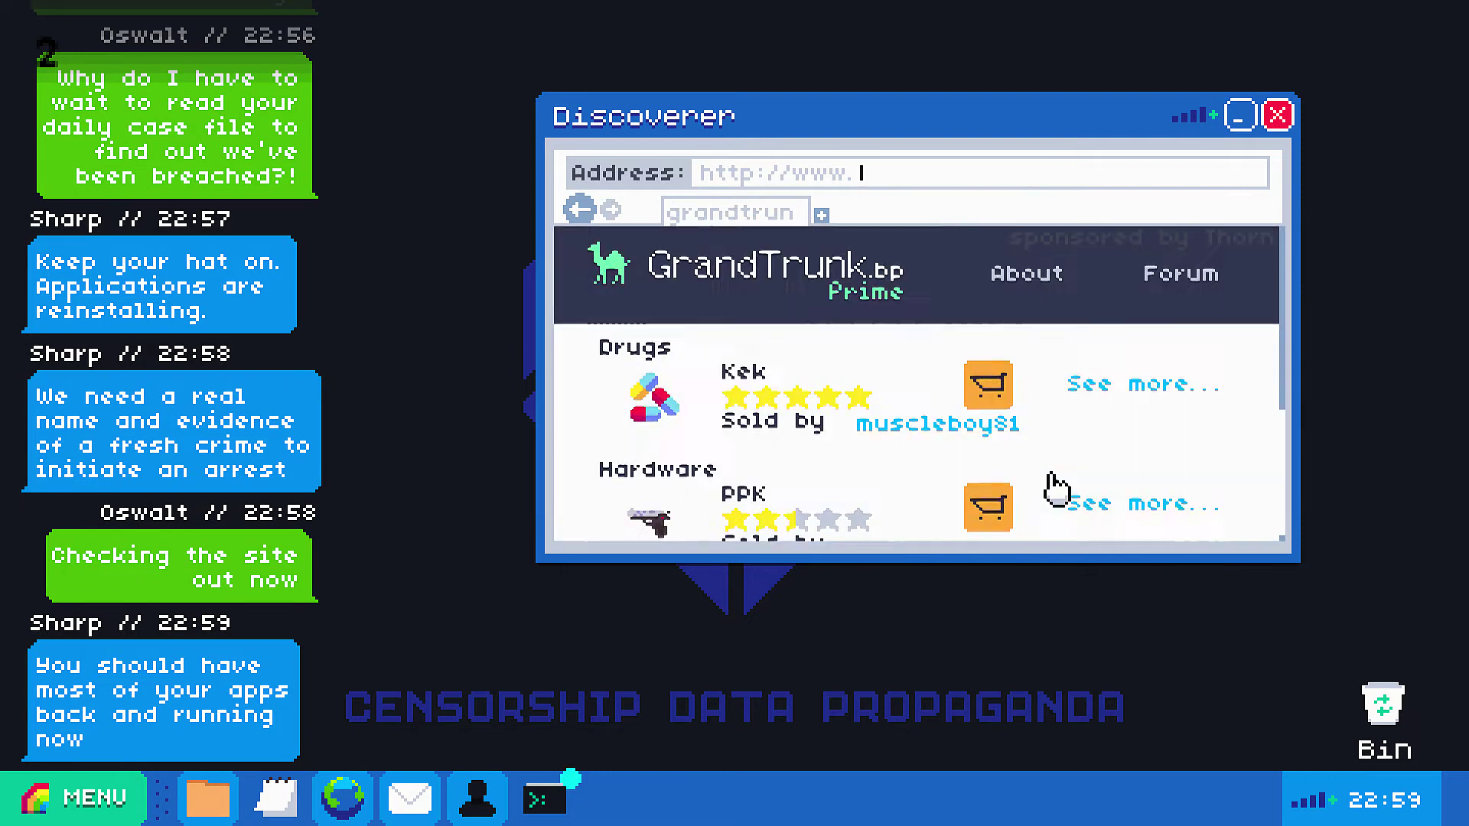
scroll(1034, 471, down, 2)
scroll(918, 436, down, 2)
scroll(912, 427, down, 1)
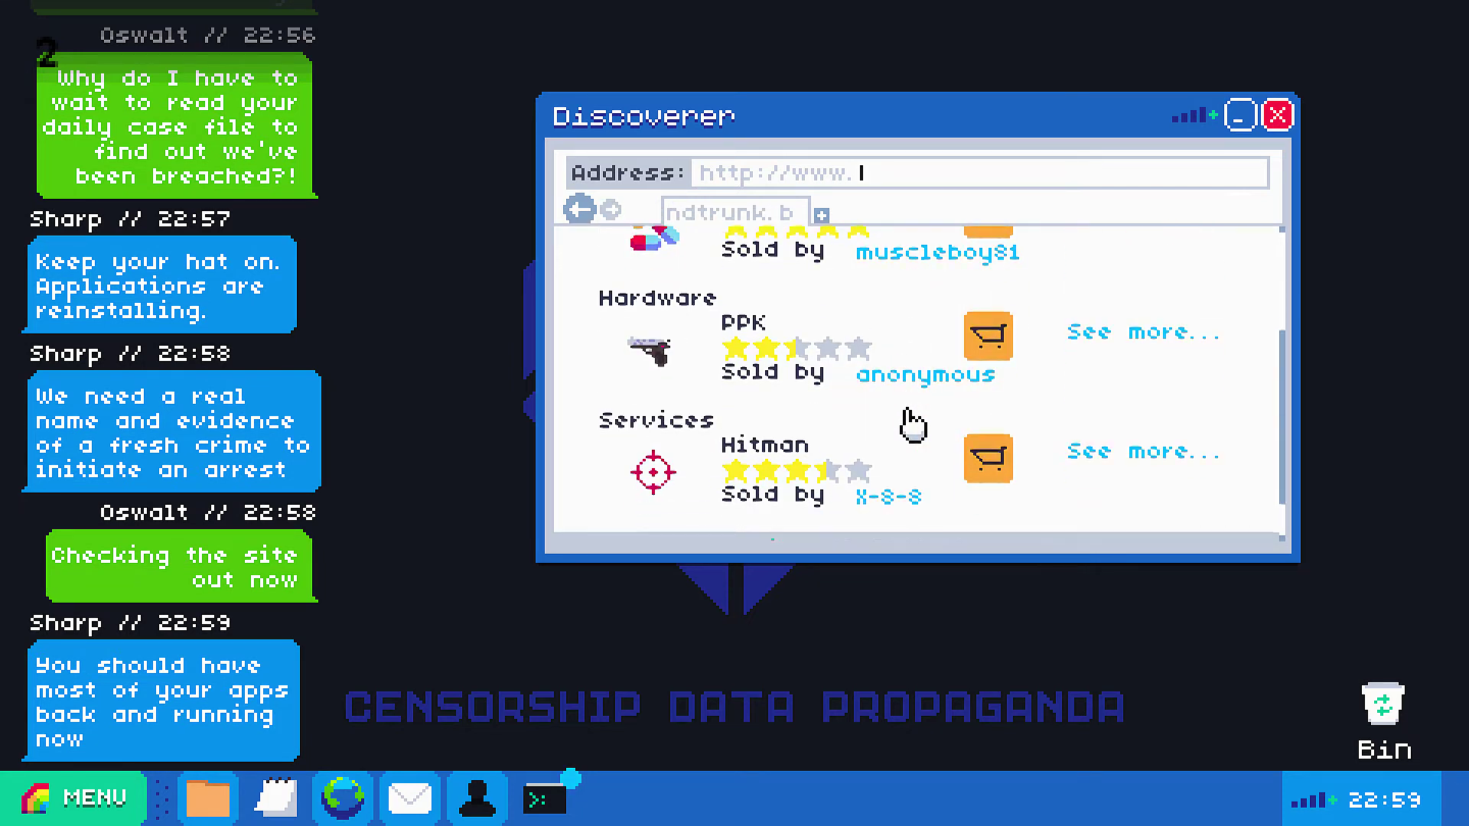
scroll(913, 428, up, 1)
scroll(913, 427, up, 2)
scroll(909, 416, up, 1)
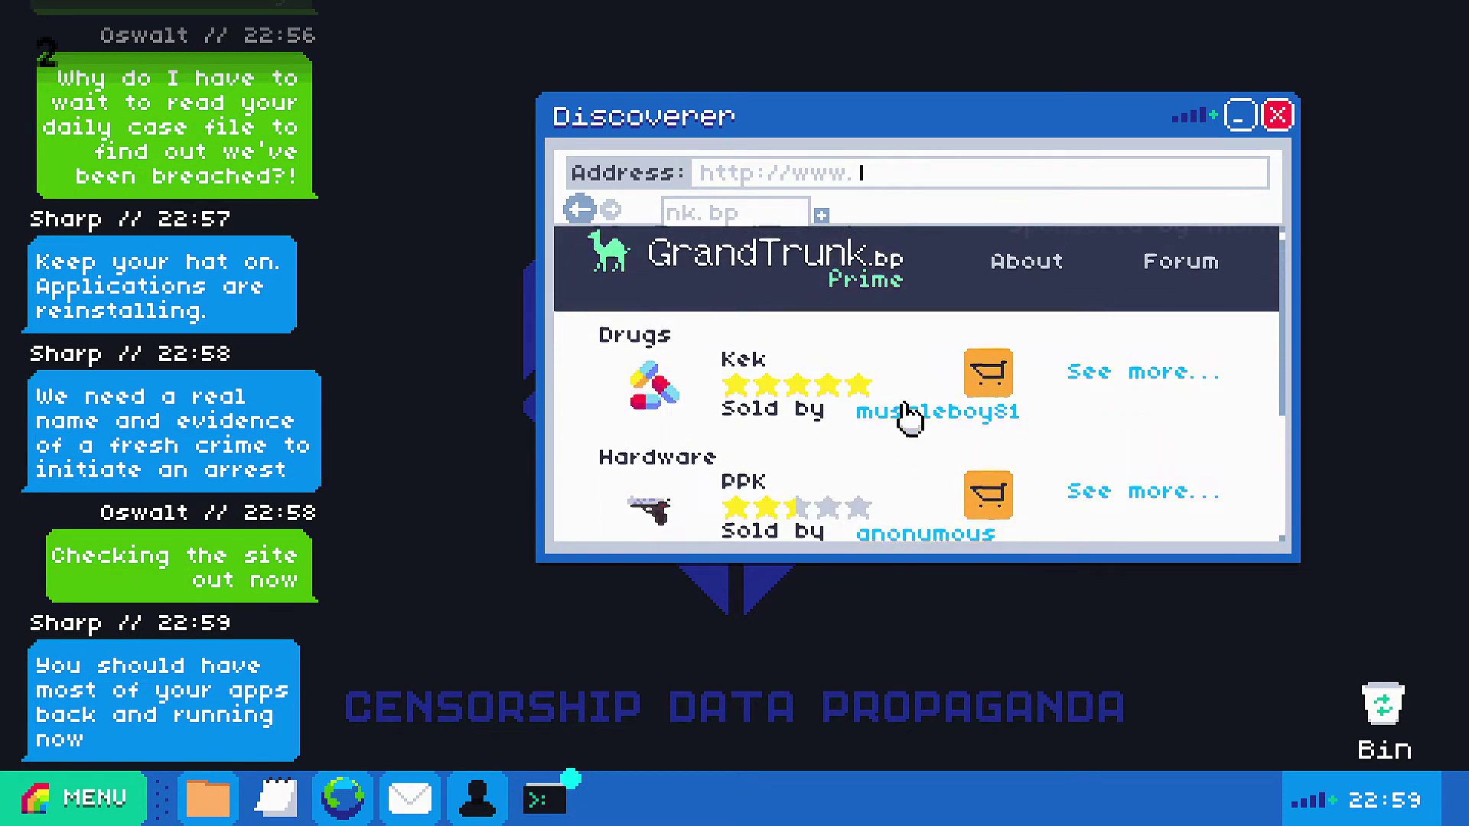
click(1183, 273)
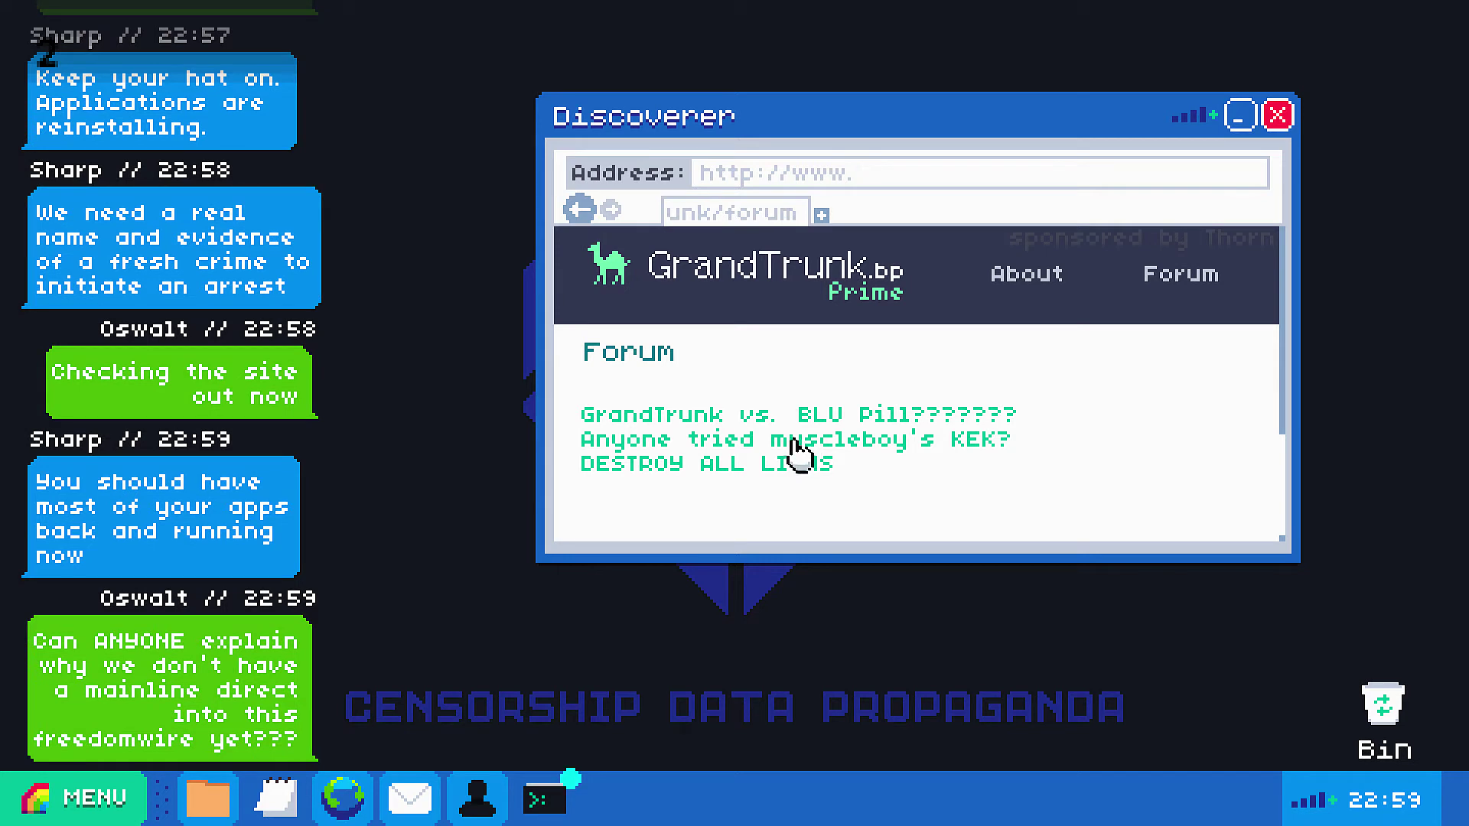
- Read the GrandTrunk vs. BLU Pill thread, then open the muscleboy's KEK thread
click(787, 416)
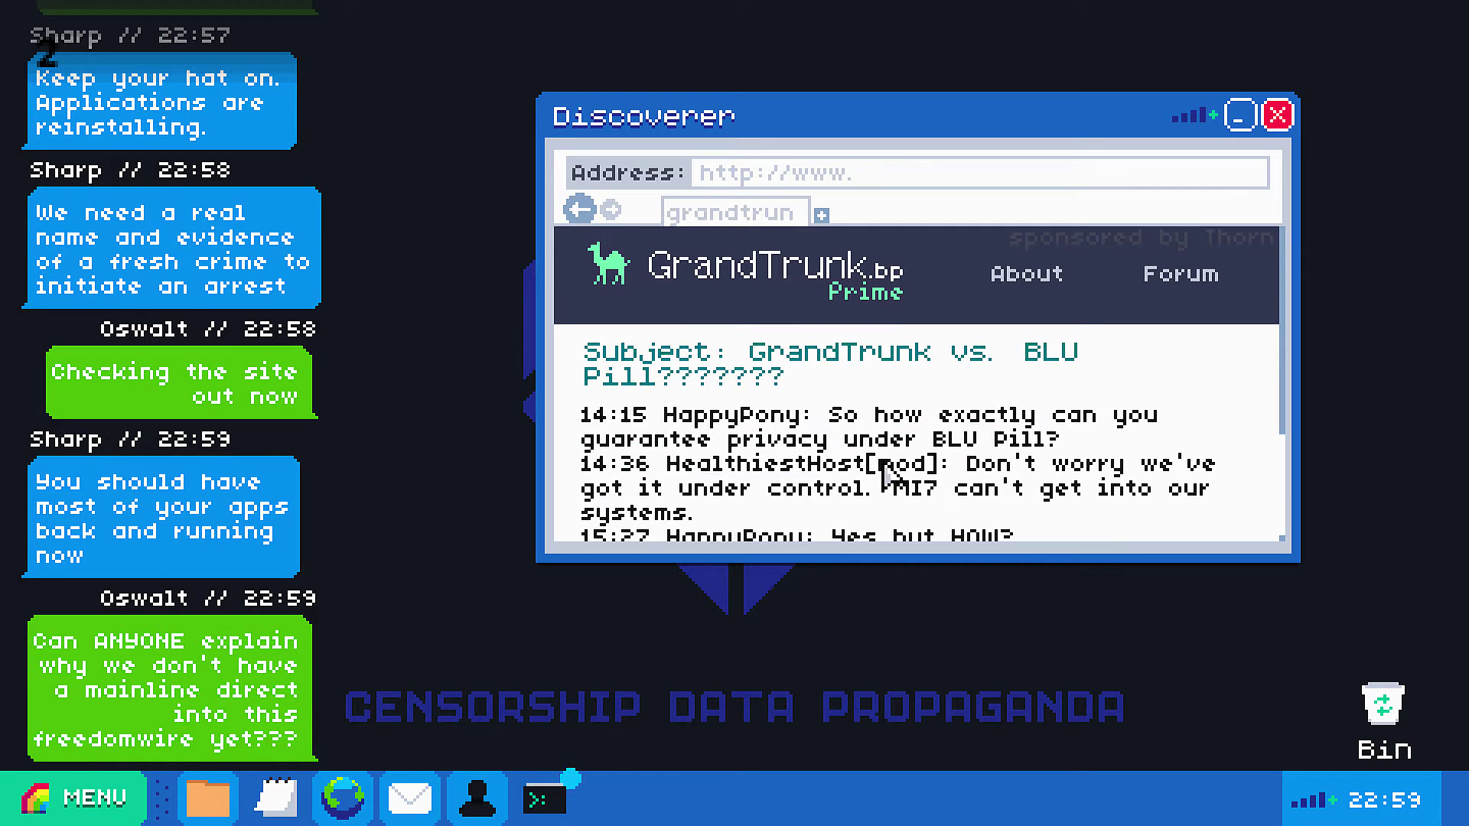
scroll(884, 471, down, 3)
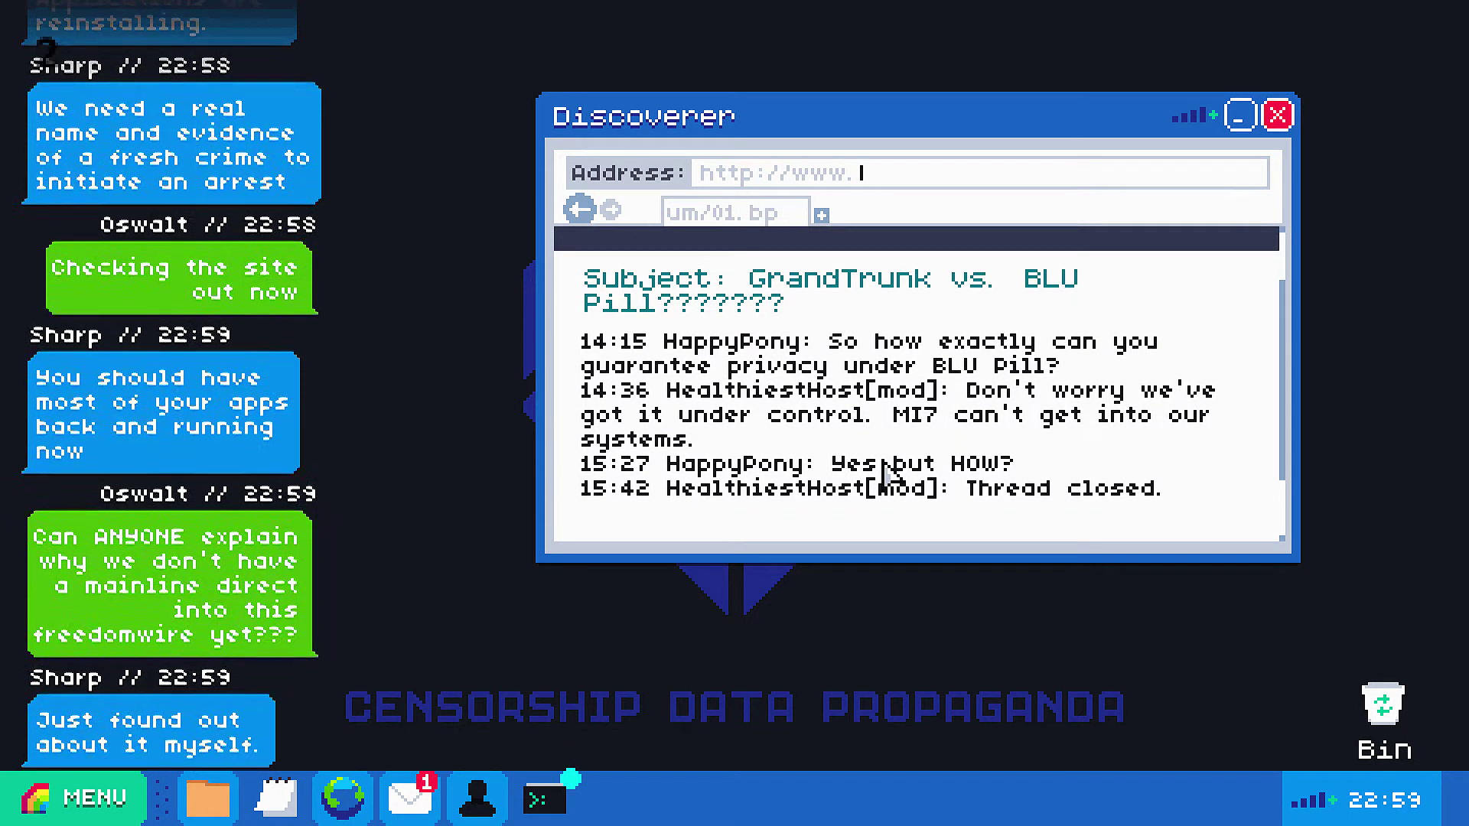
scroll(885, 471, down, 3)
scroll(884, 471, down, 3)
scroll(891, 476, down, 1)
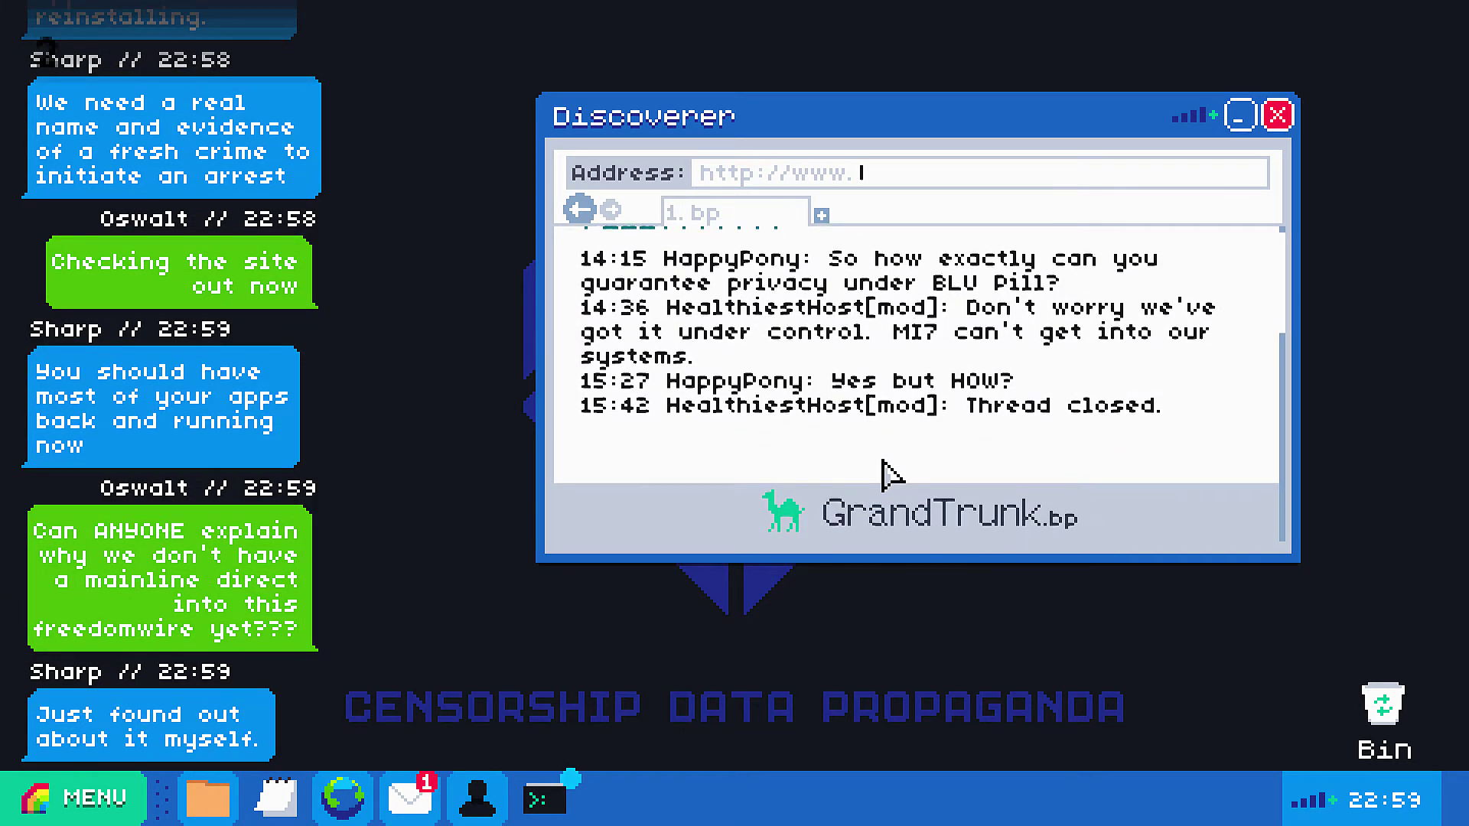
scroll(890, 476, up, 3)
scroll(890, 477, up, 3)
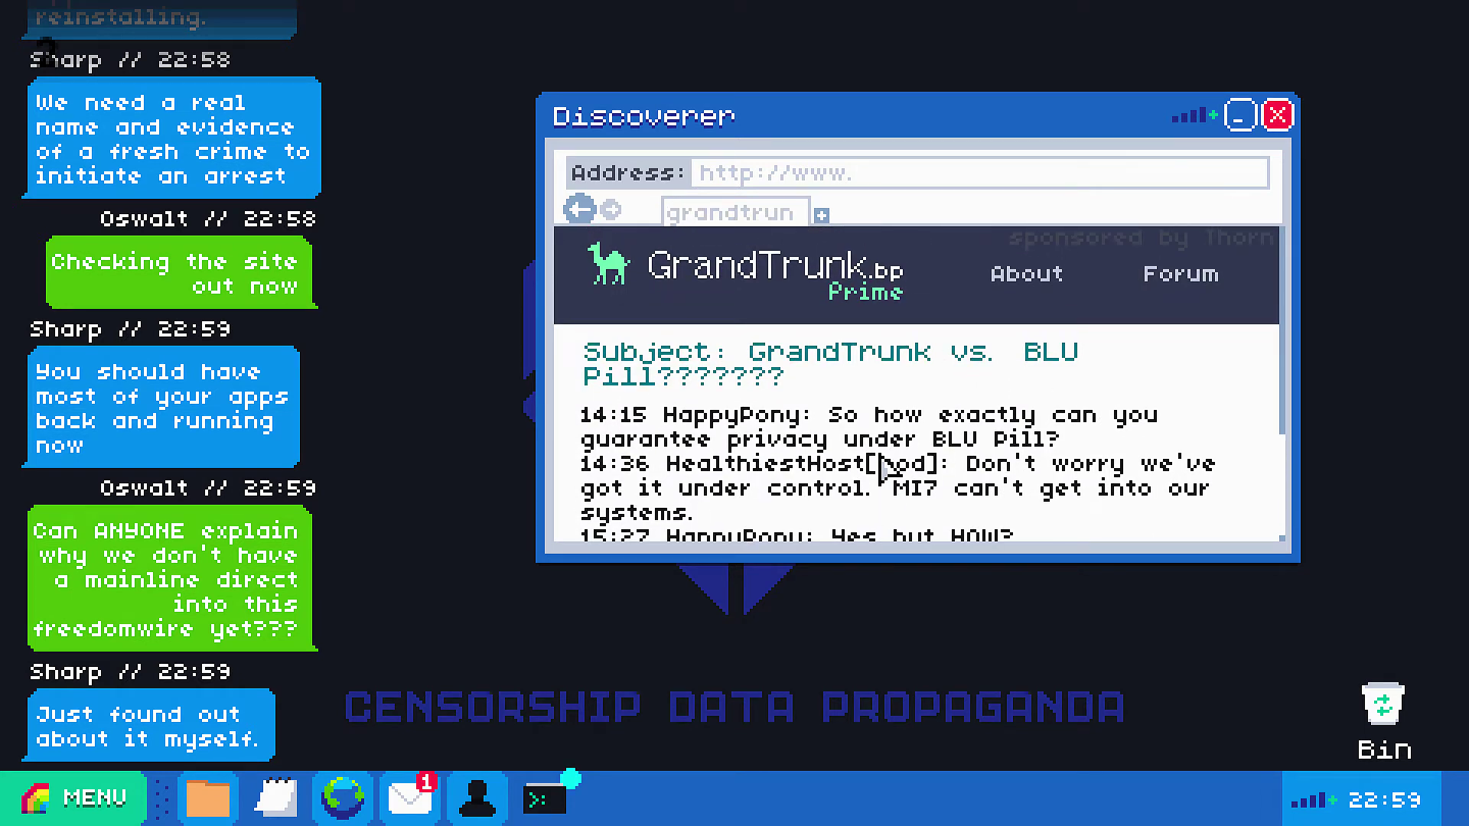
click(1179, 274)
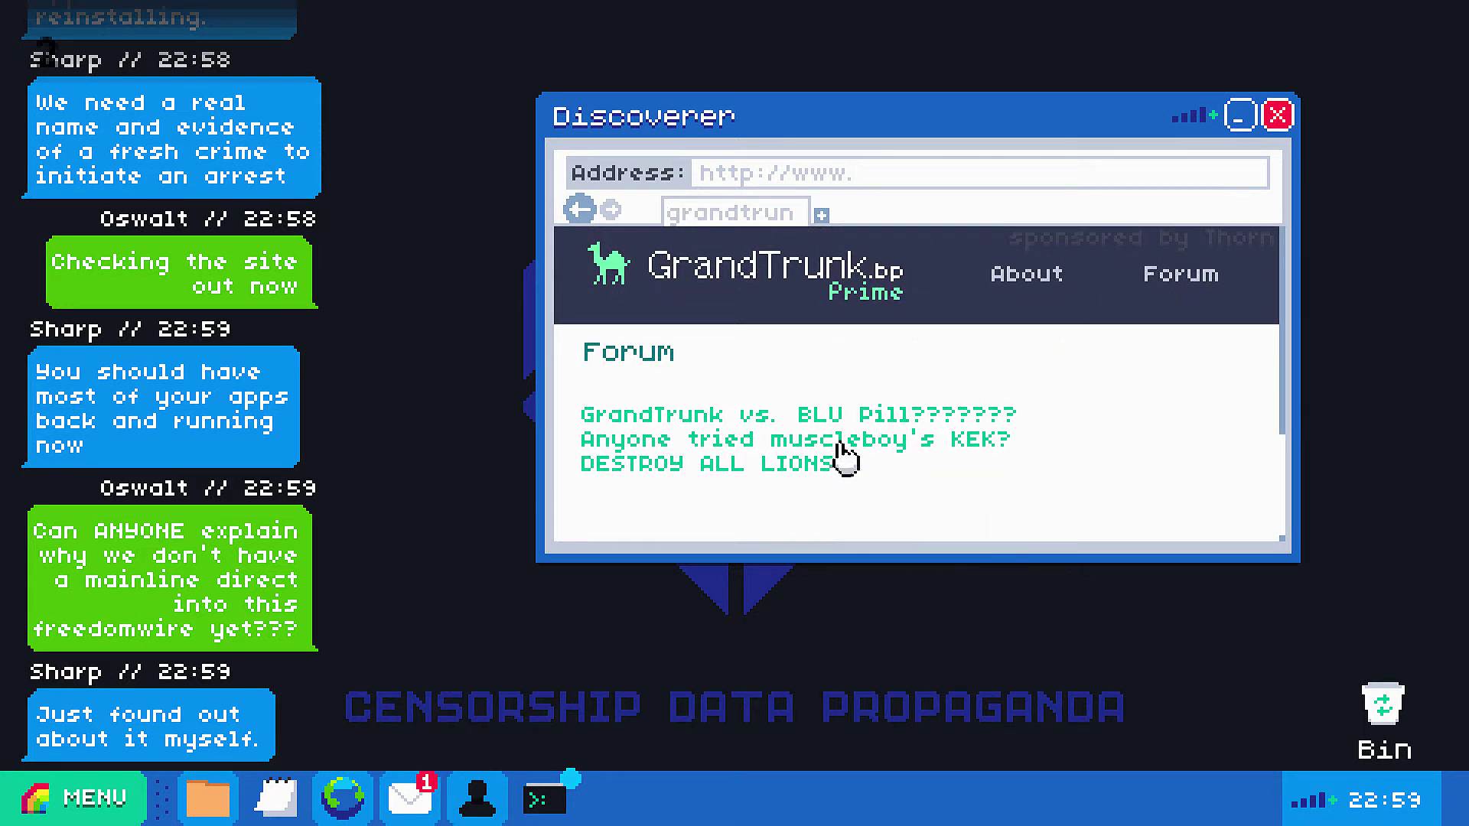
click(863, 442)
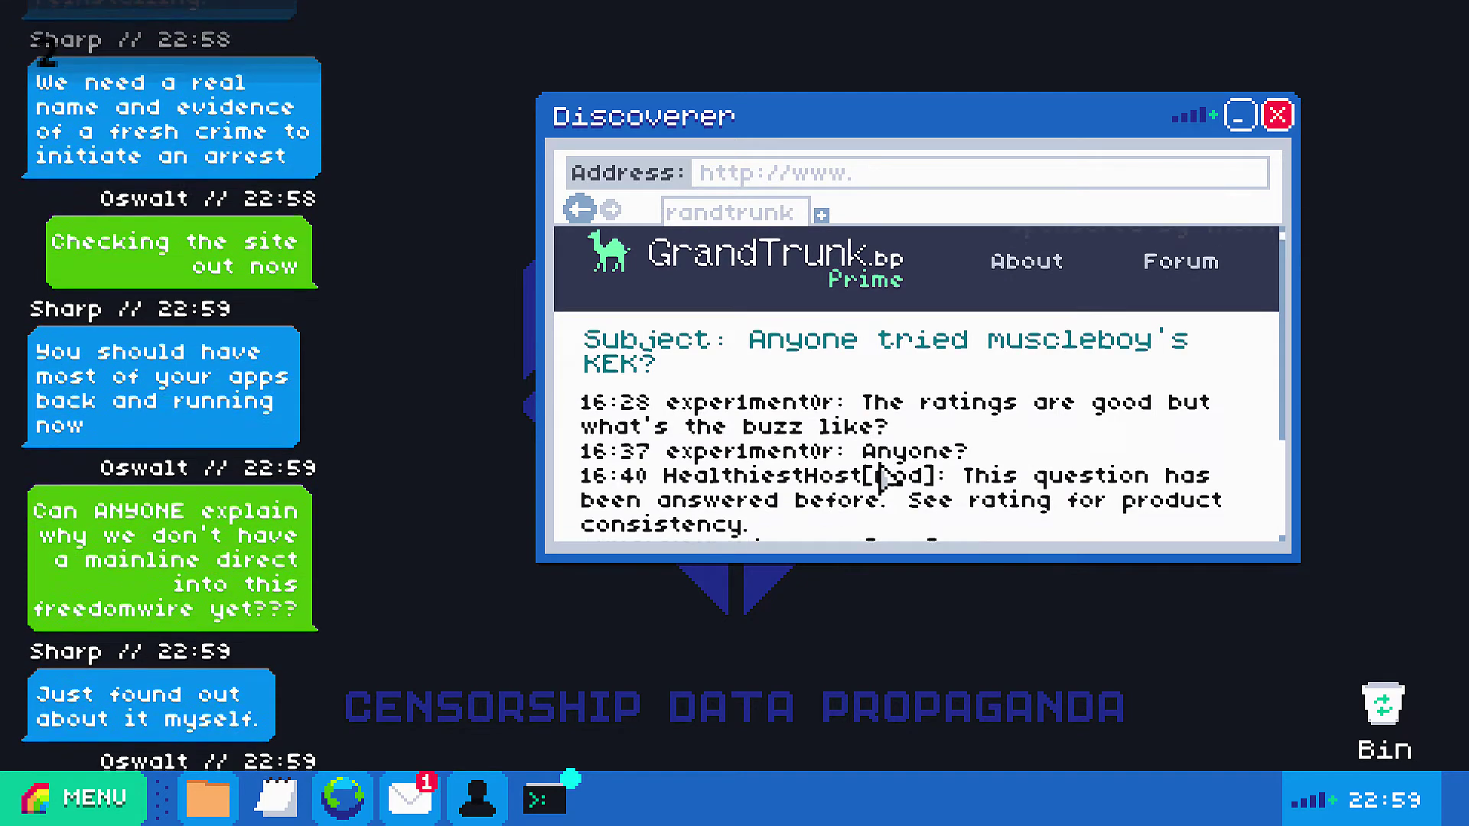
scroll(877, 471, down, 2)
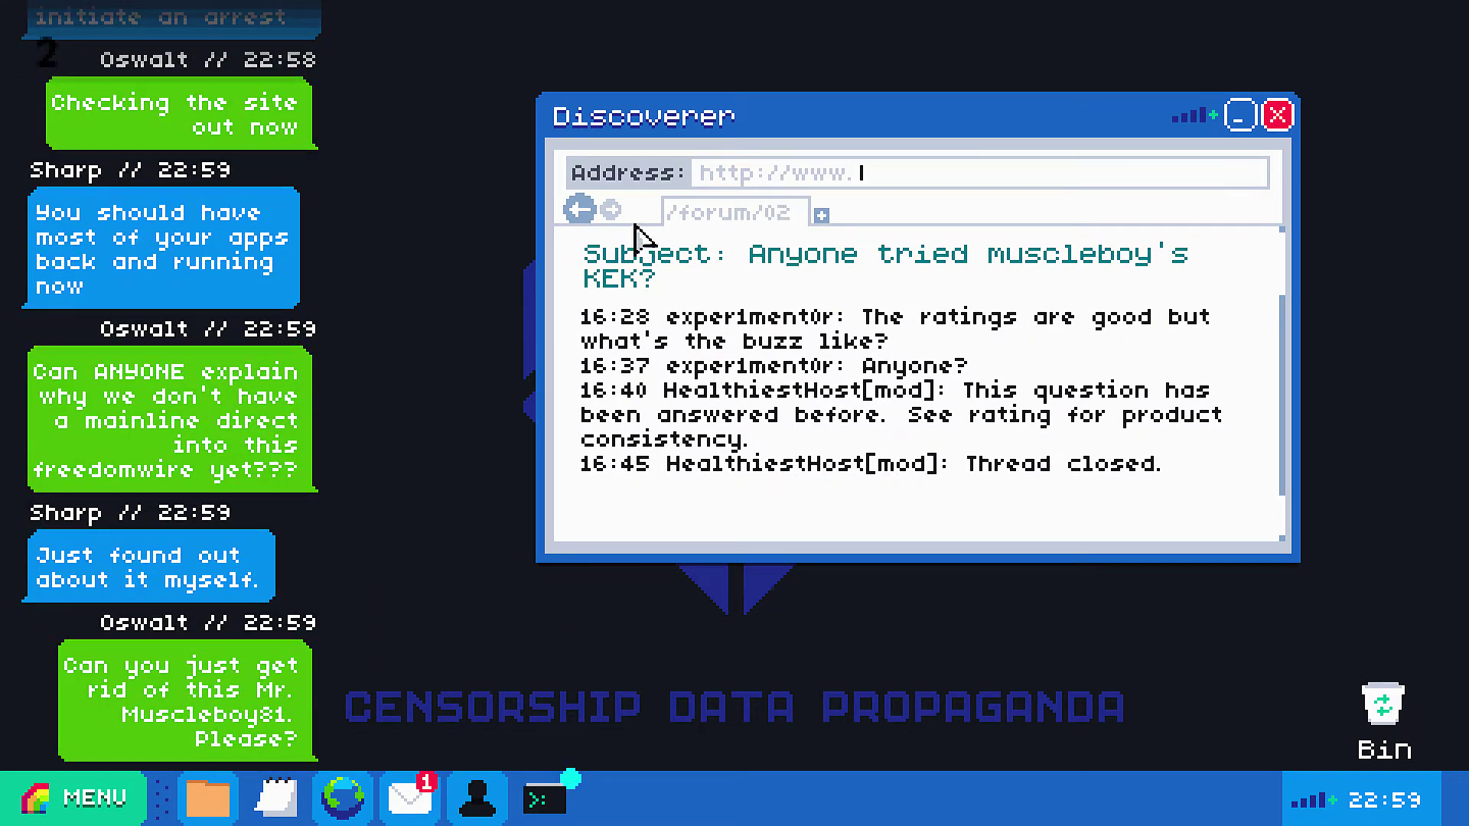
- Read the DESTROY ALL LIONS thread, then reopen the BLU Pill thread
click(579, 210)
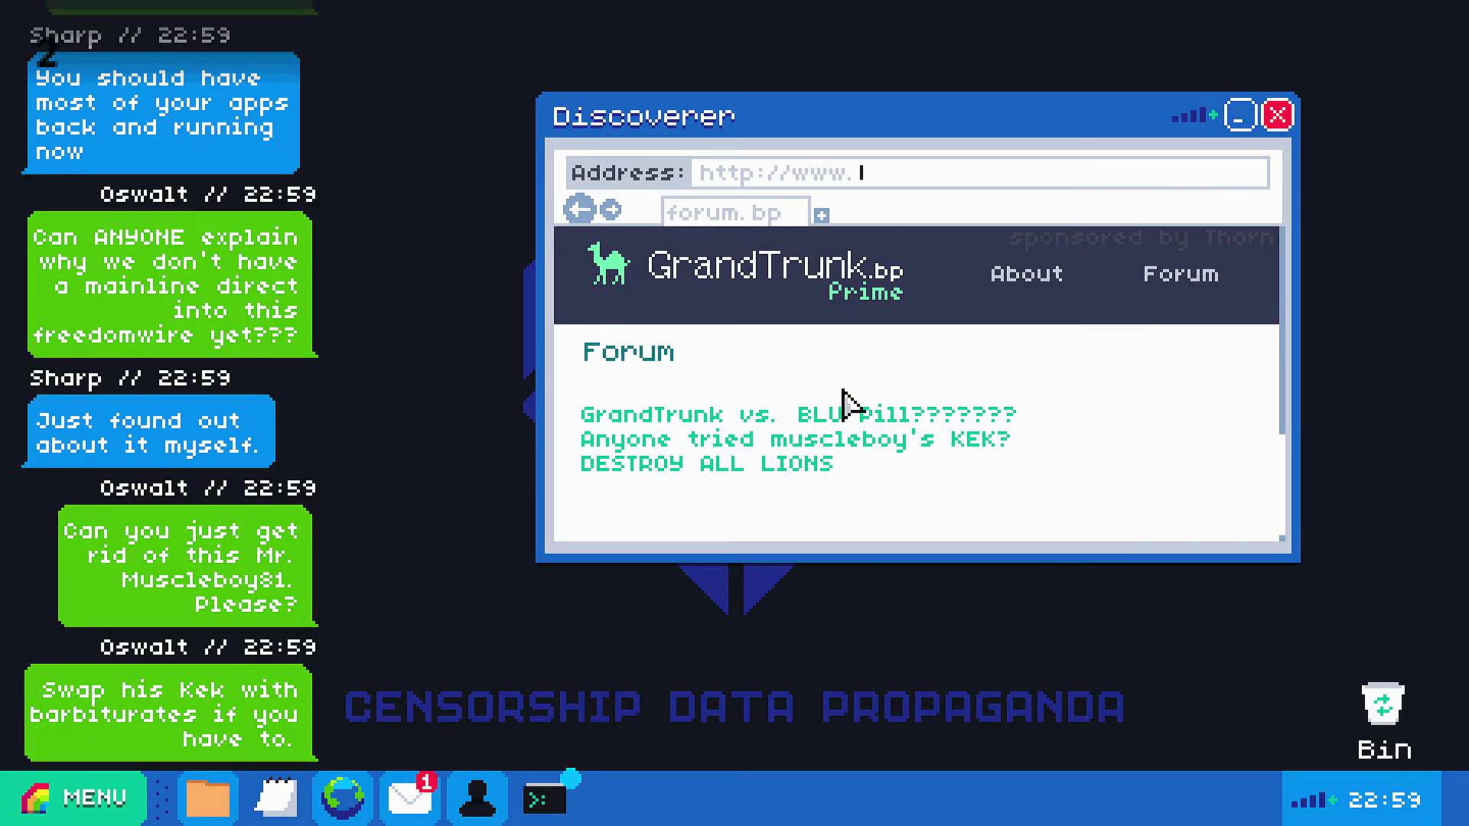
scroll(844, 402, down, 2)
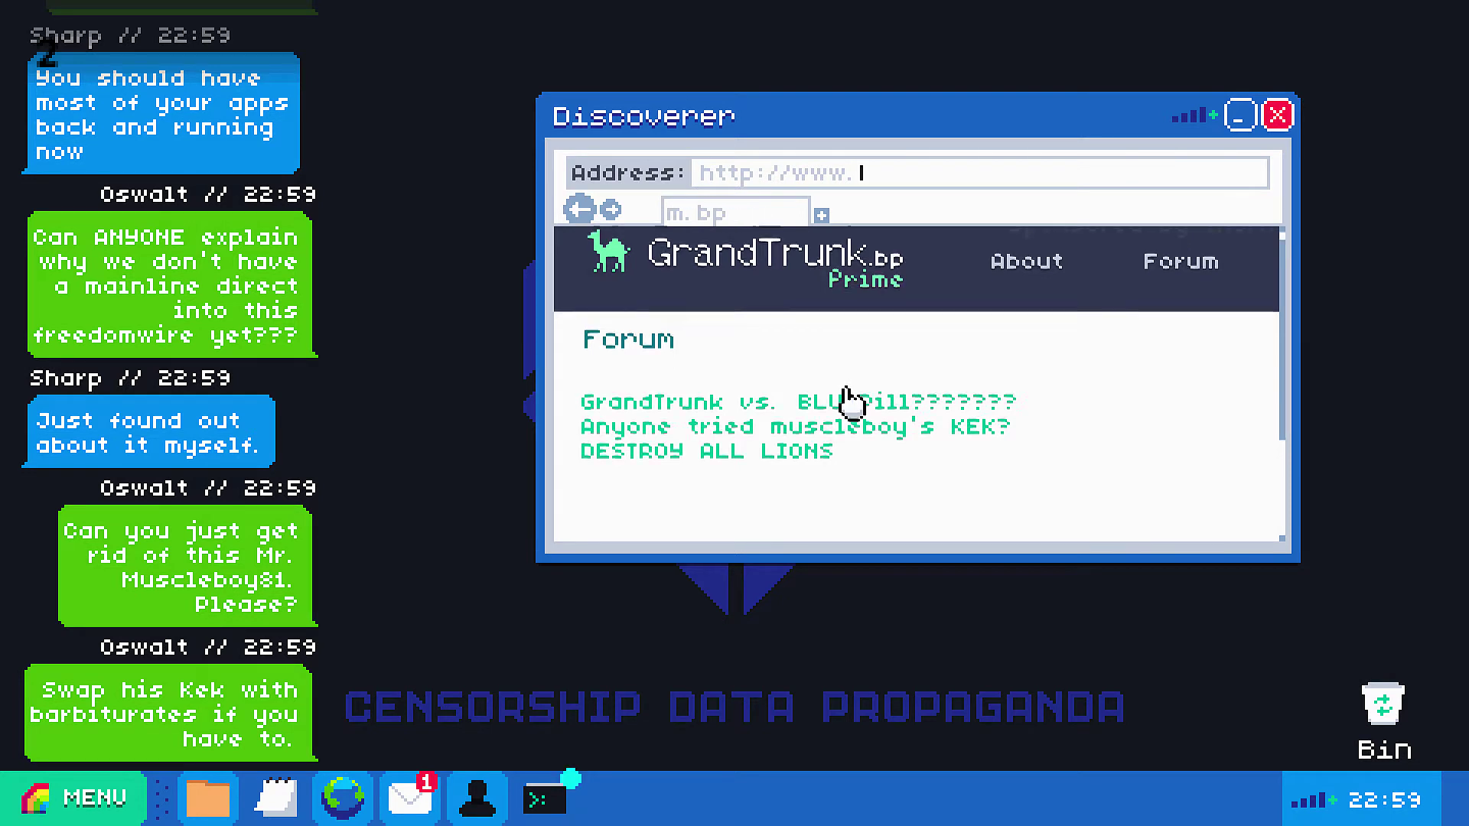
click(792, 457)
scroll(855, 448, down, 2)
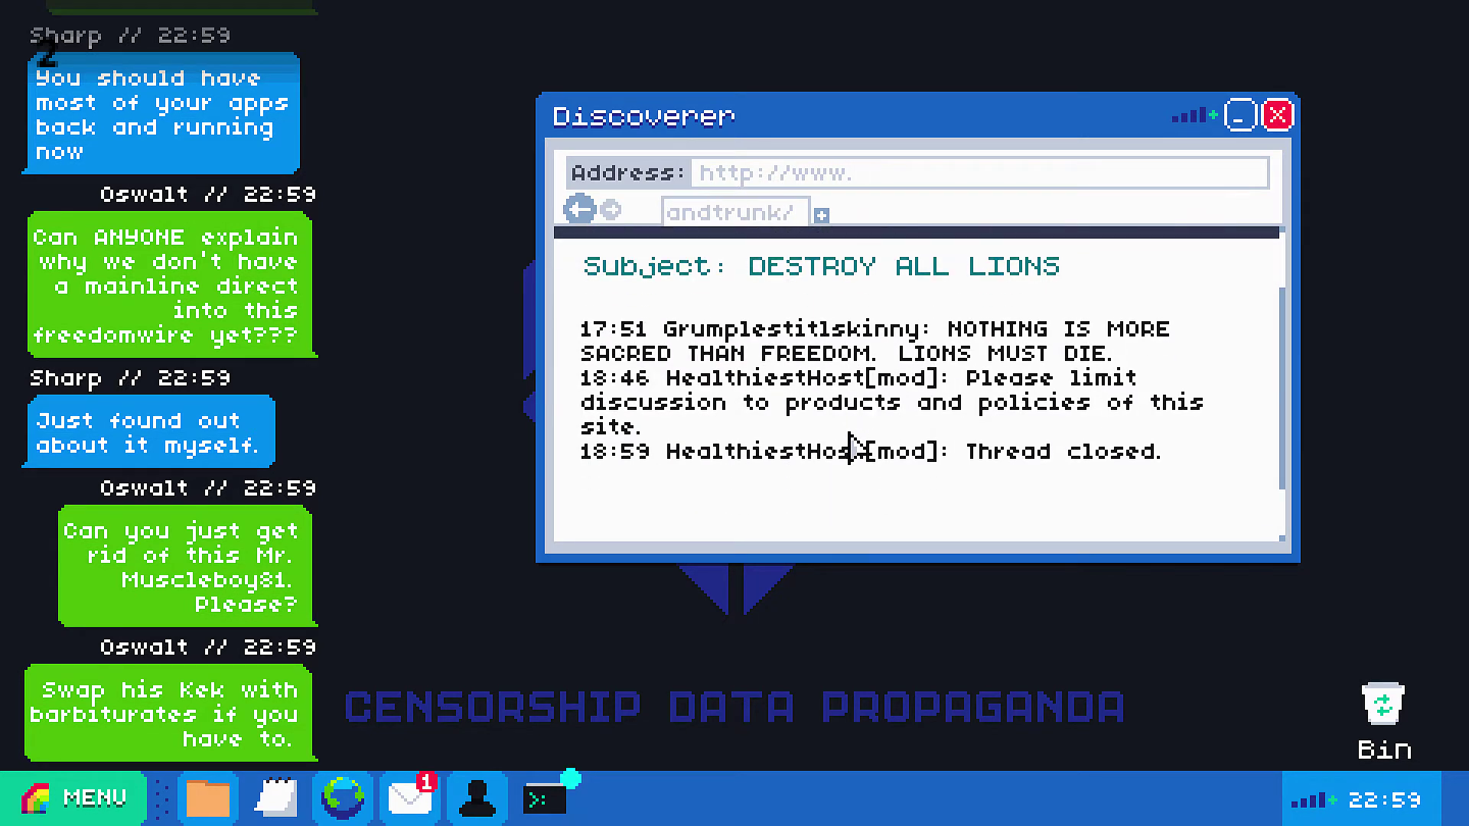
click(580, 210)
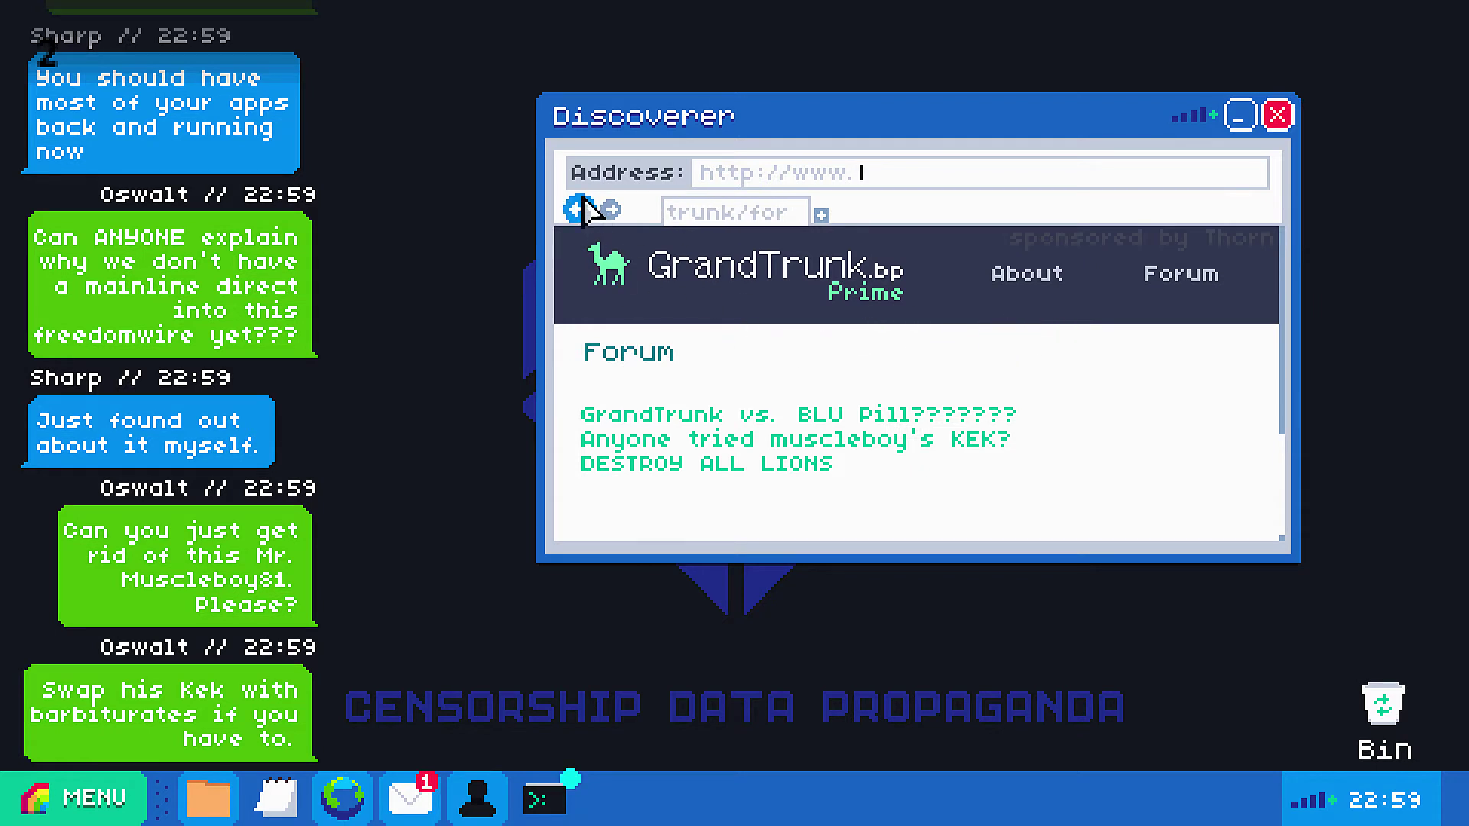
click(611, 210)
scroll(884, 420, down, 1)
scroll(1049, 348, up, 1)
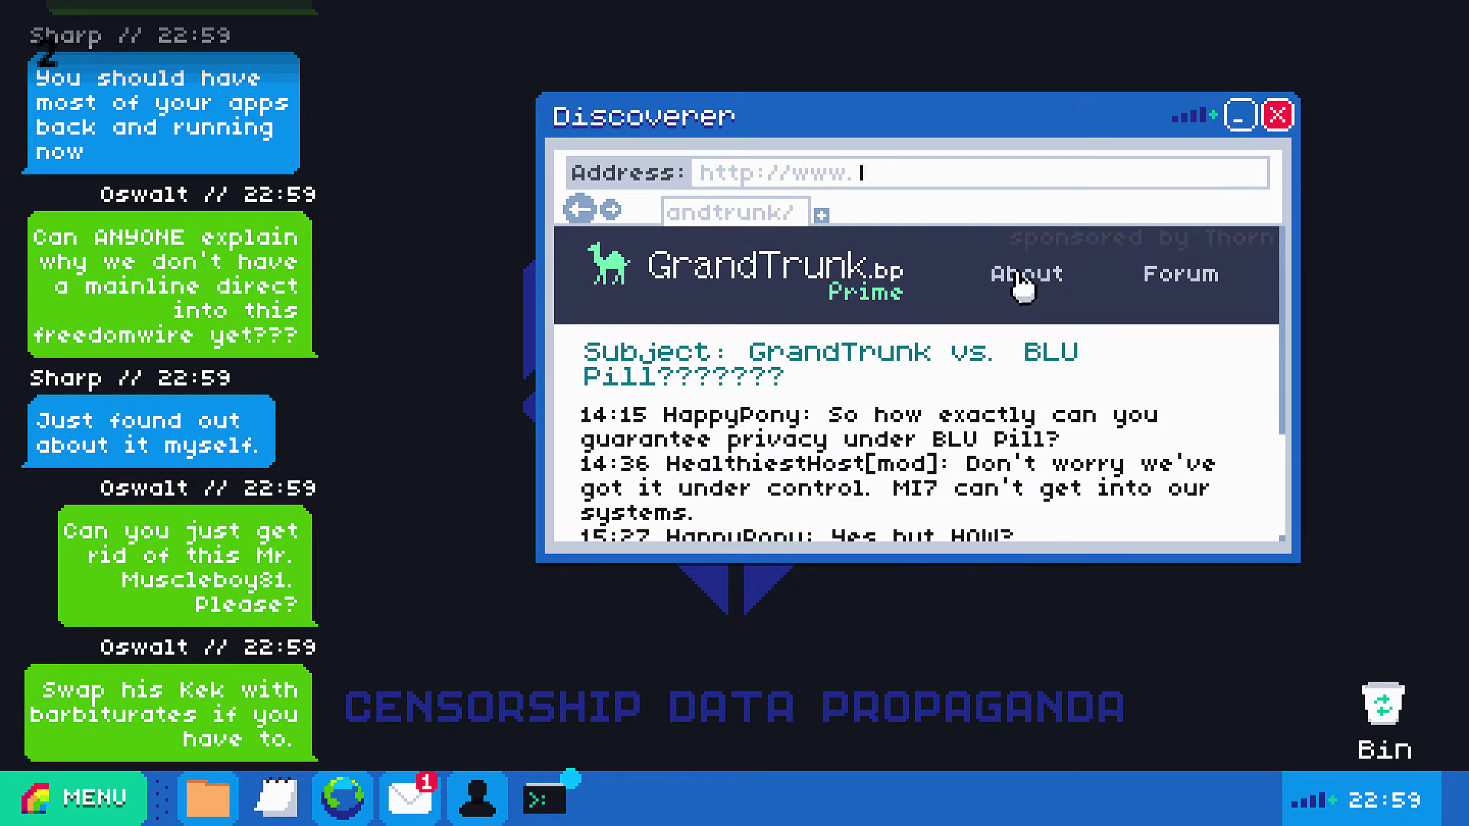
- Browse GrandTrunk's product listings and start a Kek order before backing out
click(885, 282)
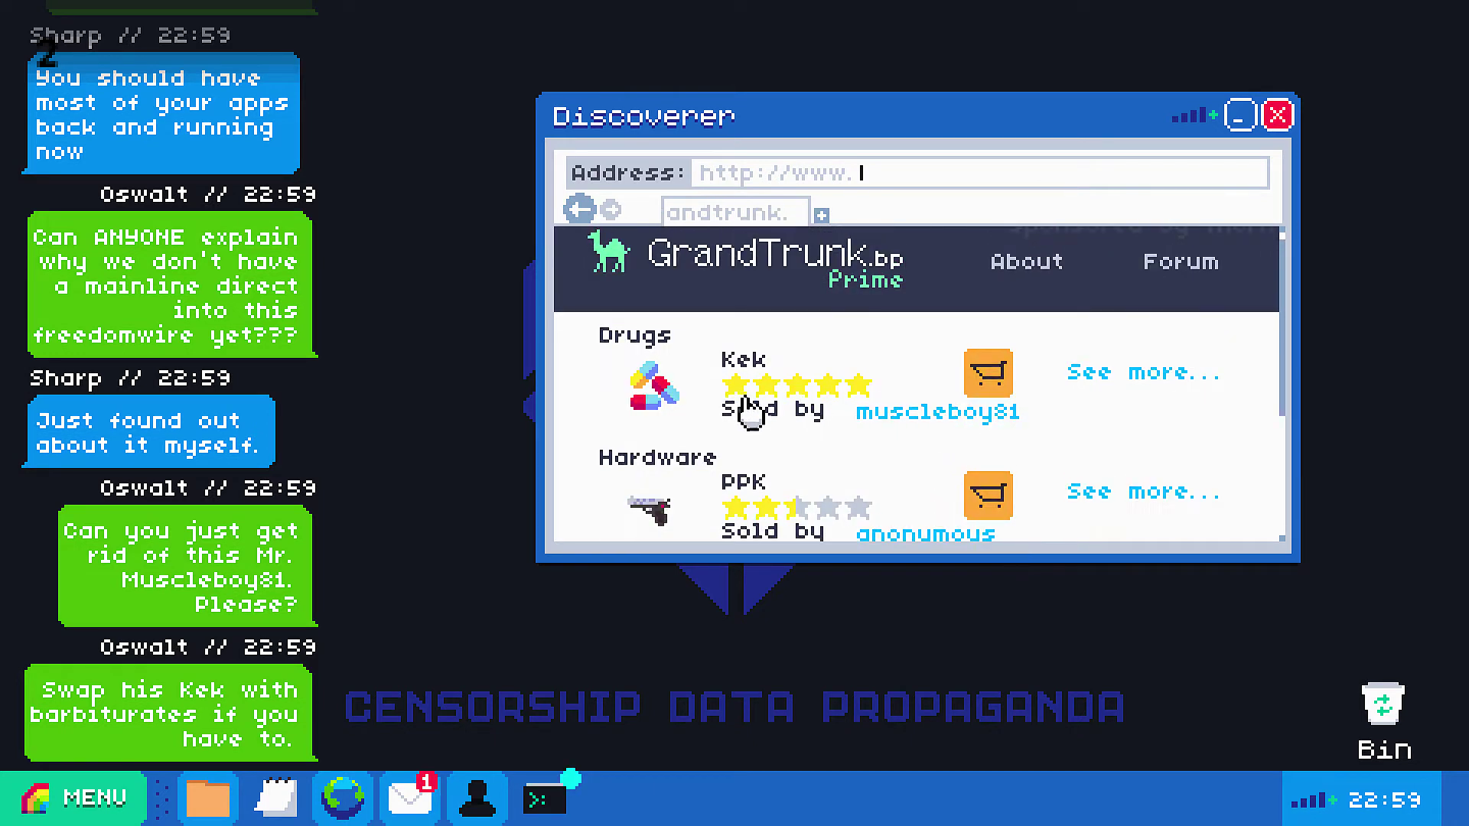
scroll(758, 424, down, 1)
scroll(758, 426, up, 1)
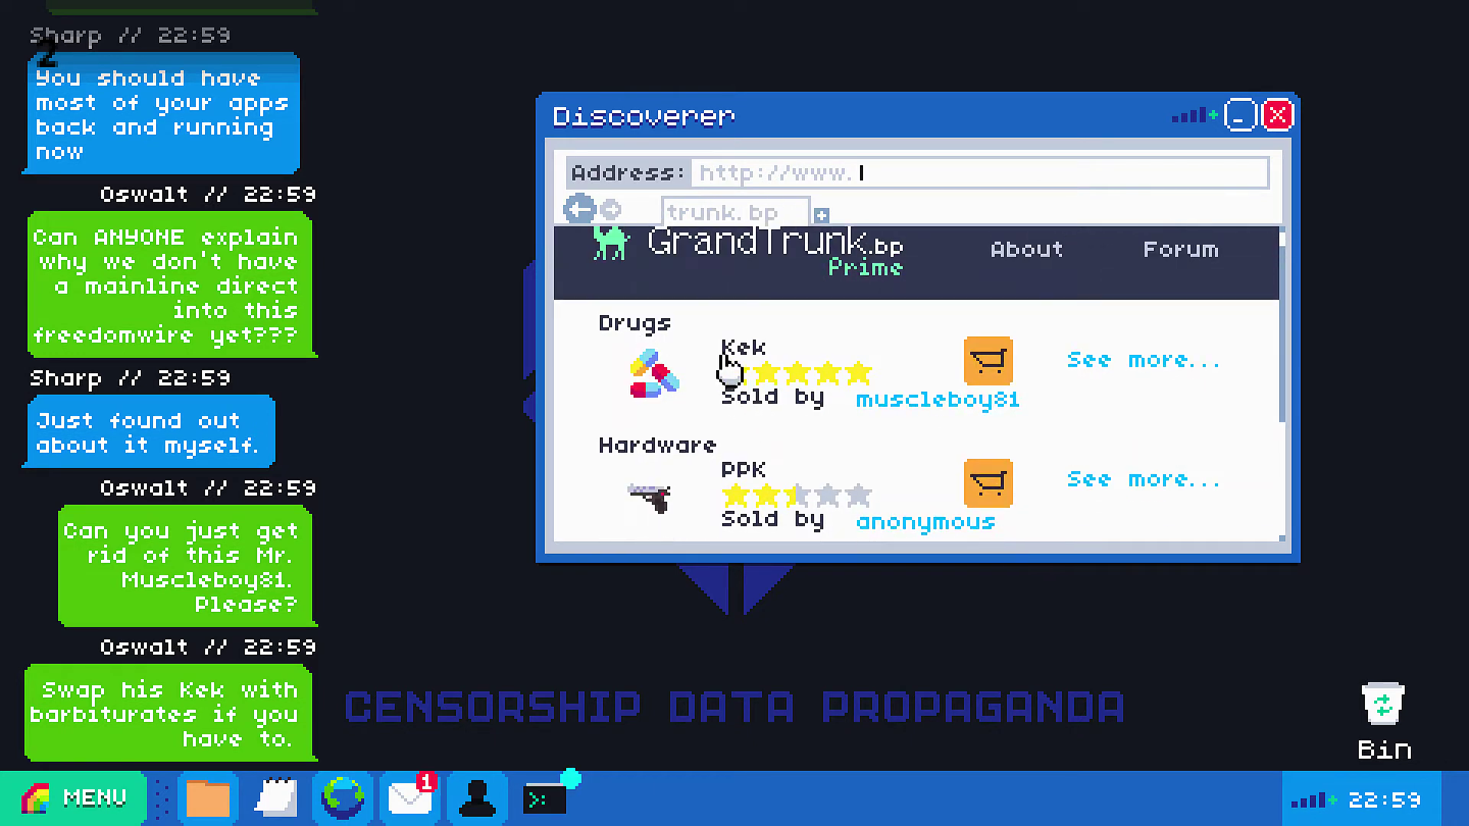
click(990, 370)
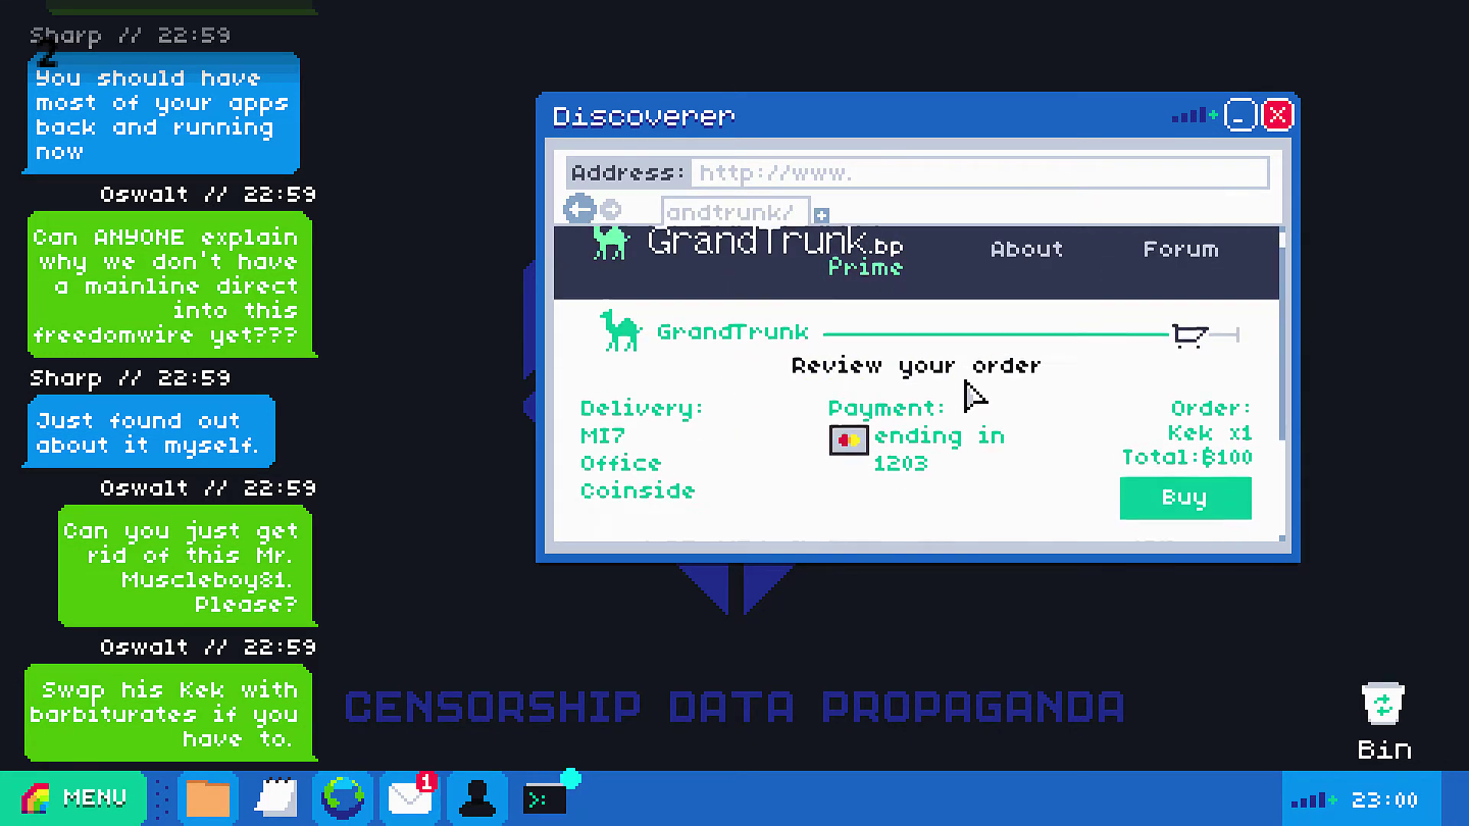
scroll(990, 379, down, 1)
scroll(977, 396, up, 1)
click(584, 212)
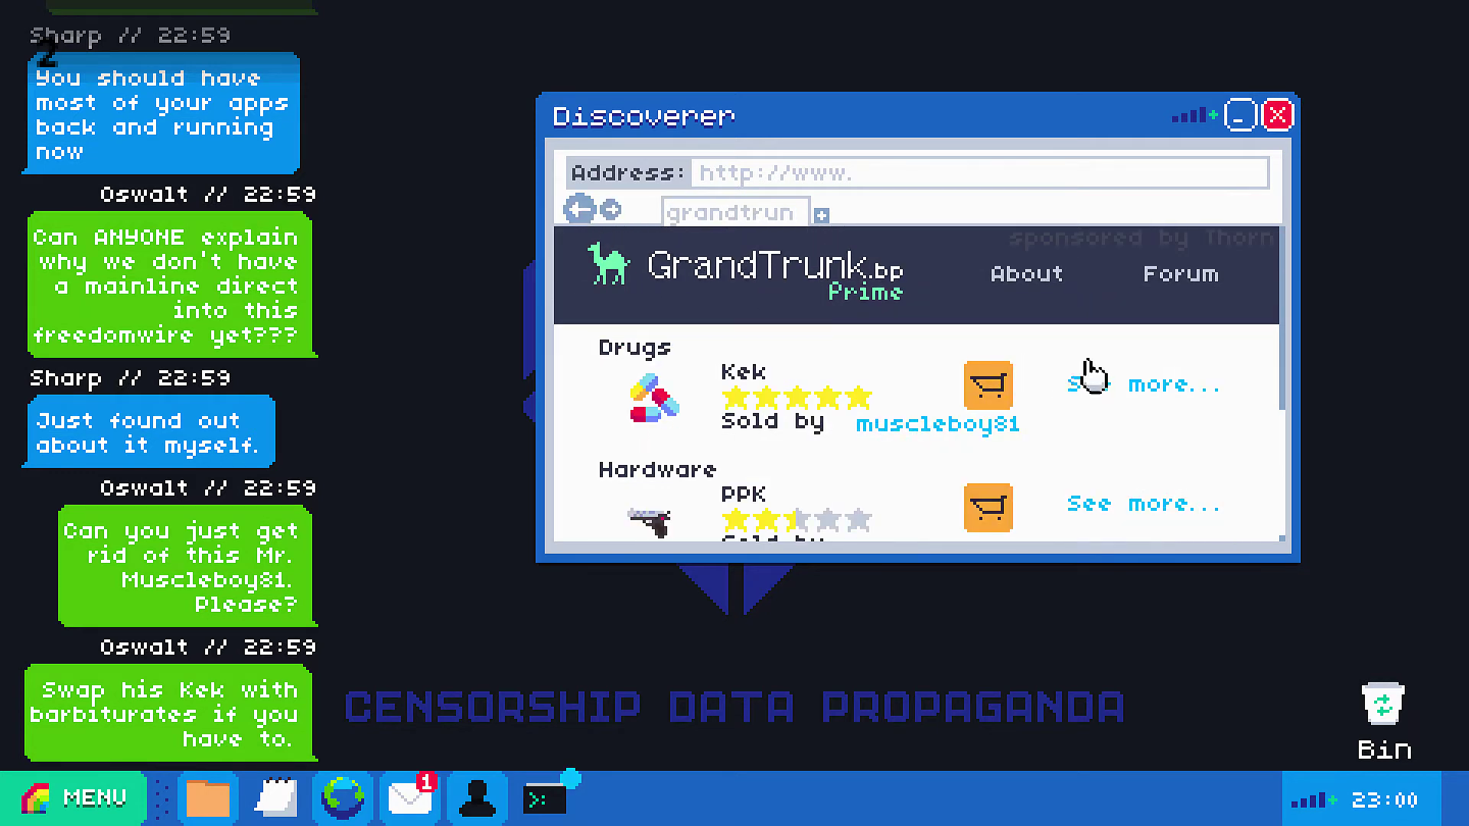
- Buy one Kek from the Drugs category, then close Discoverer
click(1131, 381)
scroll(1058, 446, down, 1)
scroll(1059, 446, down, 1)
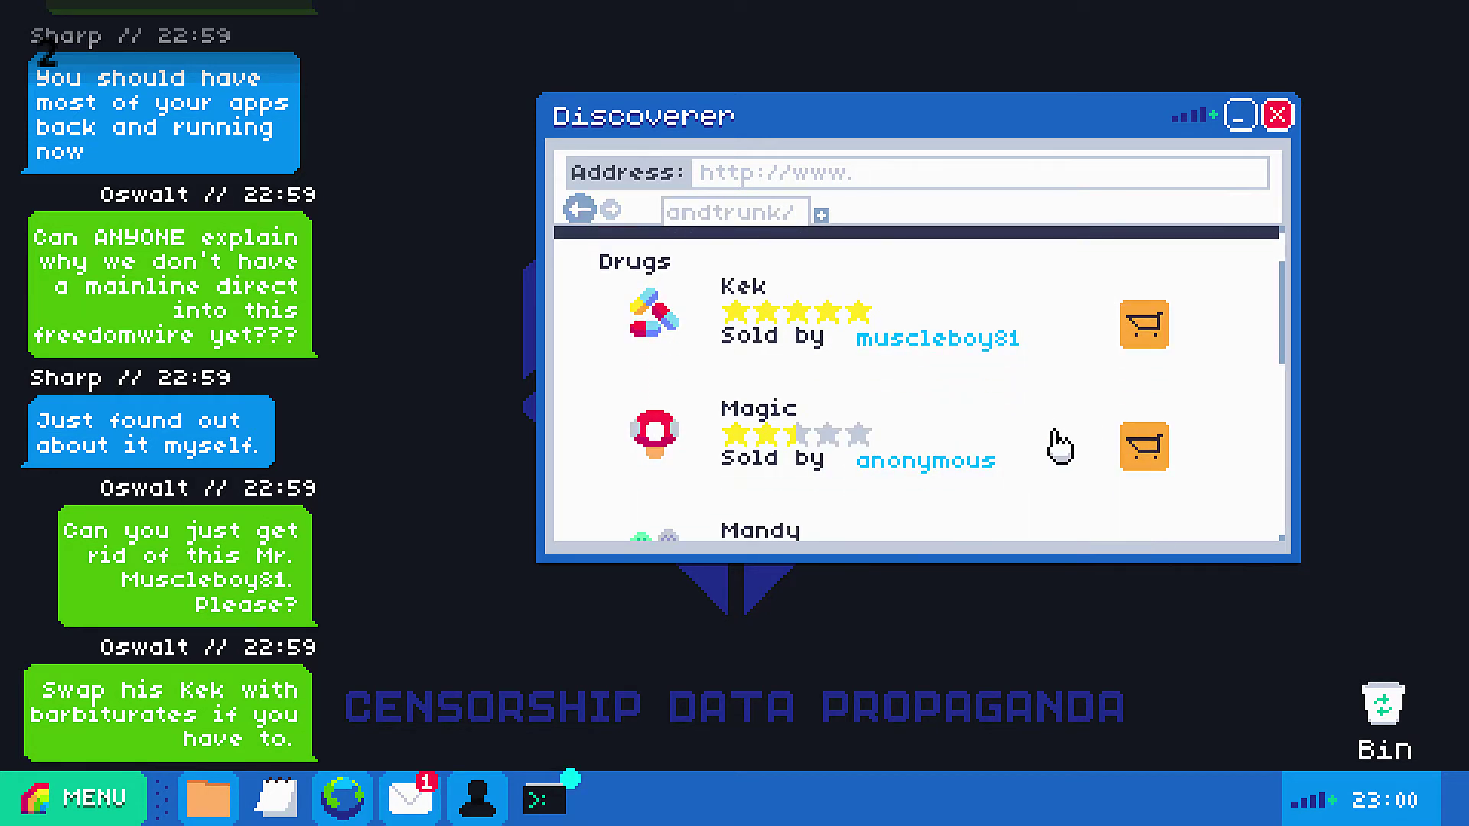
scroll(1059, 446, down, 1)
scroll(1059, 446, down, 1)
scroll(1058, 446, down, 1)
scroll(1056, 454, down, 1)
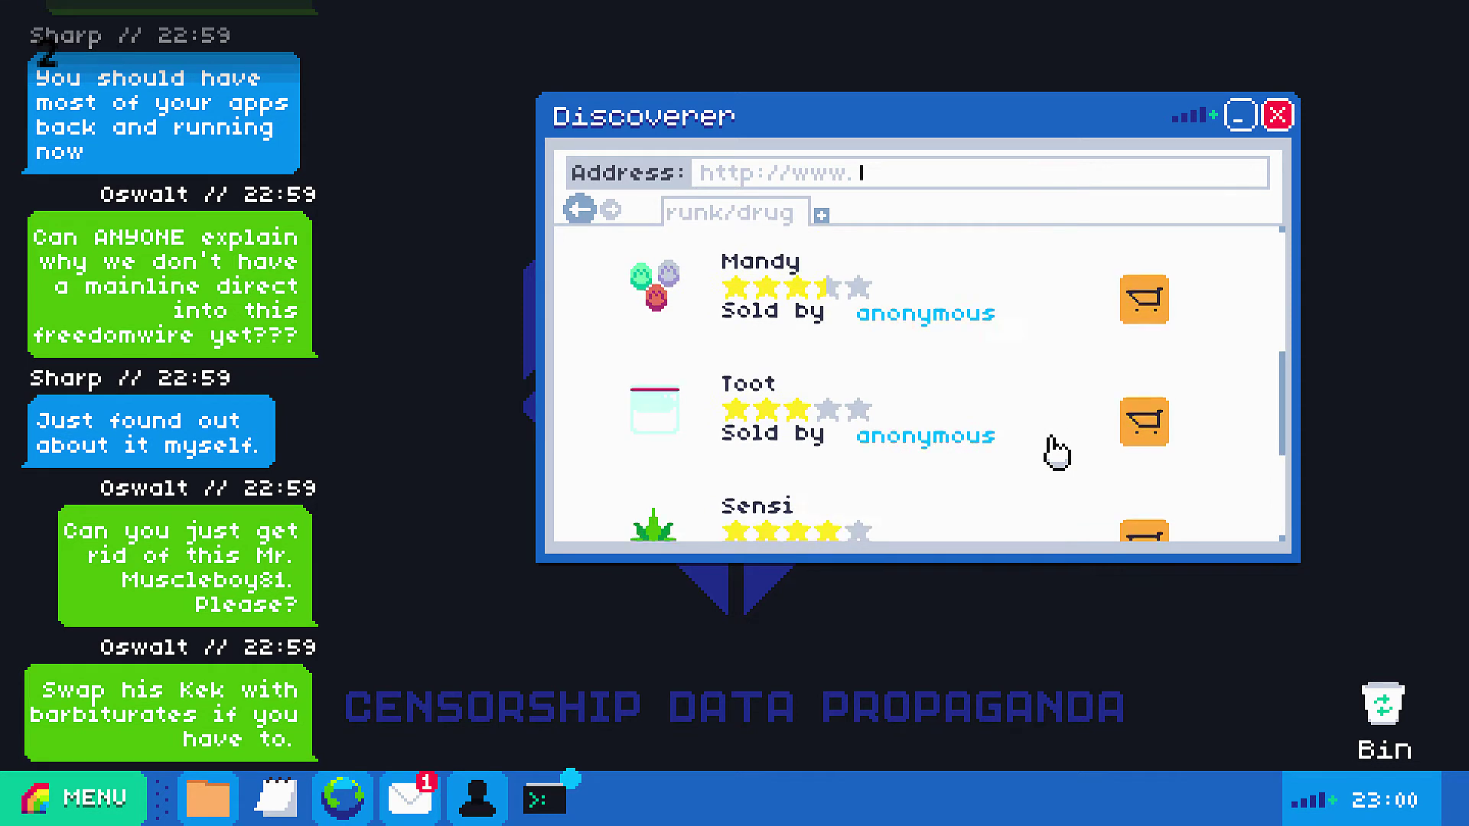
scroll(1057, 454, down, 1)
scroll(1080, 460, down, 1)
scroll(1108, 465, down, 1)
scroll(1112, 465, down, 1)
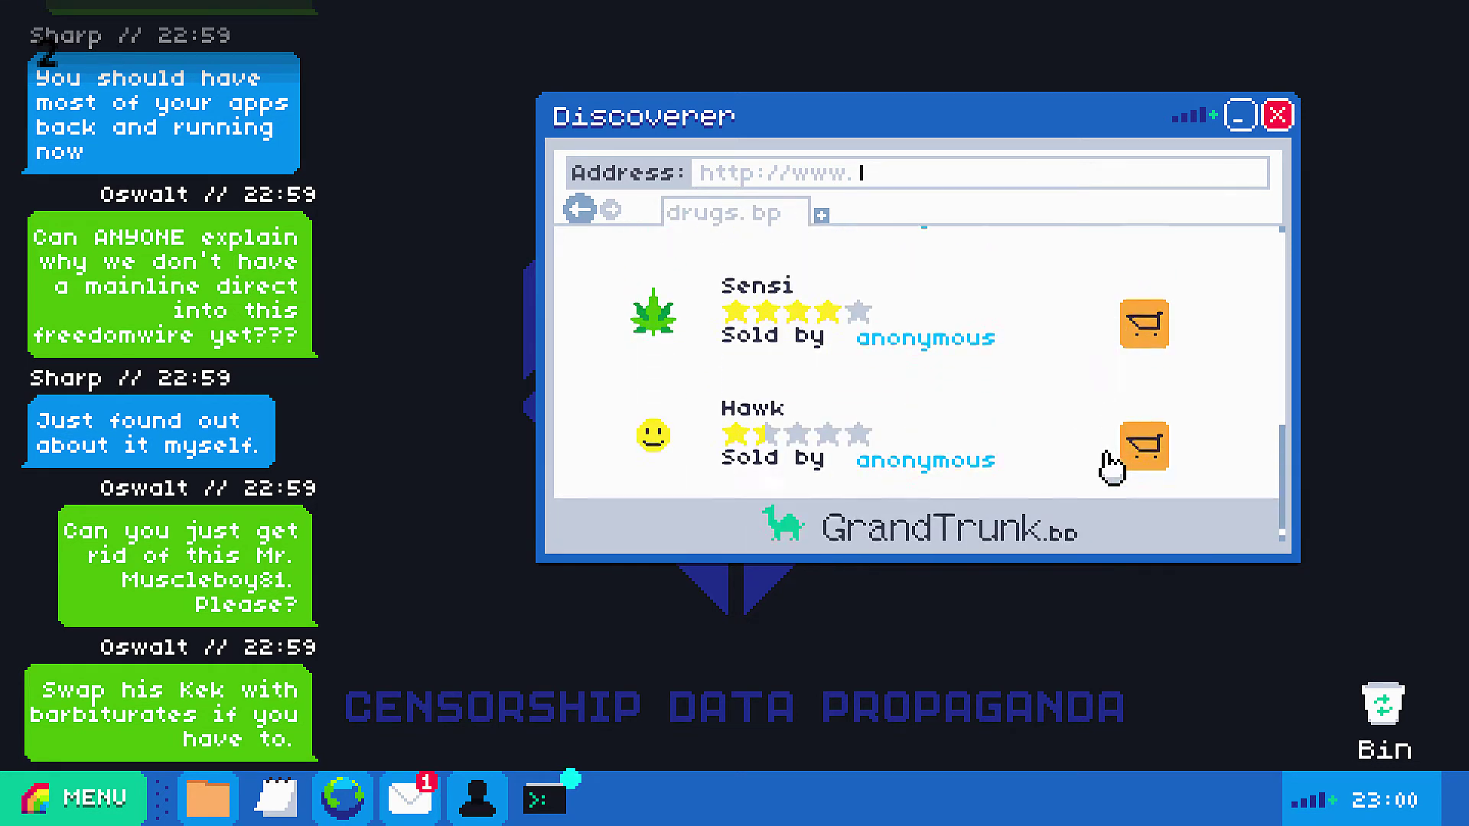
scroll(1111, 465, up, 1)
drag(1286, 488, 1288, 253)
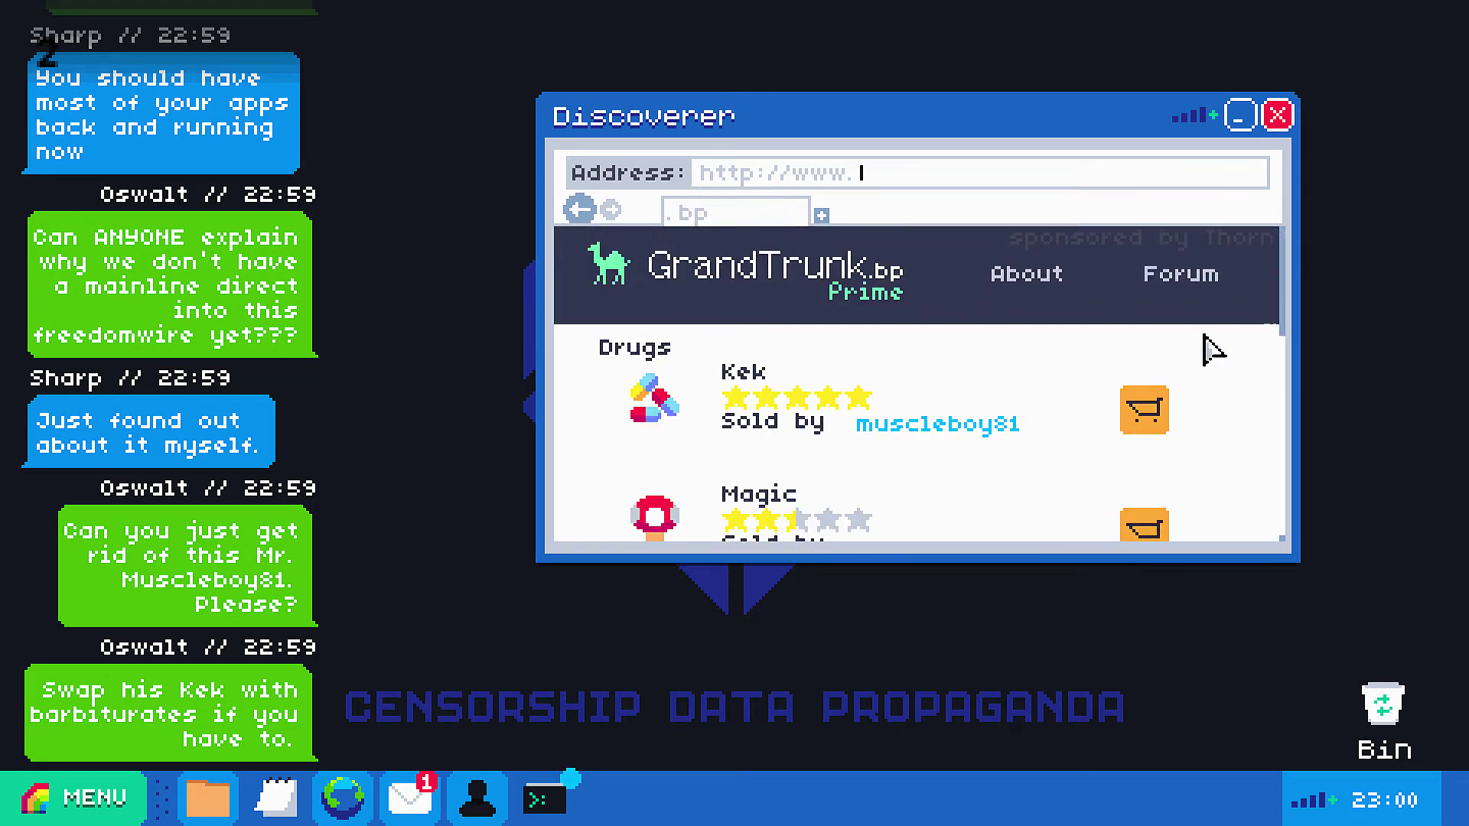
click(1143, 411)
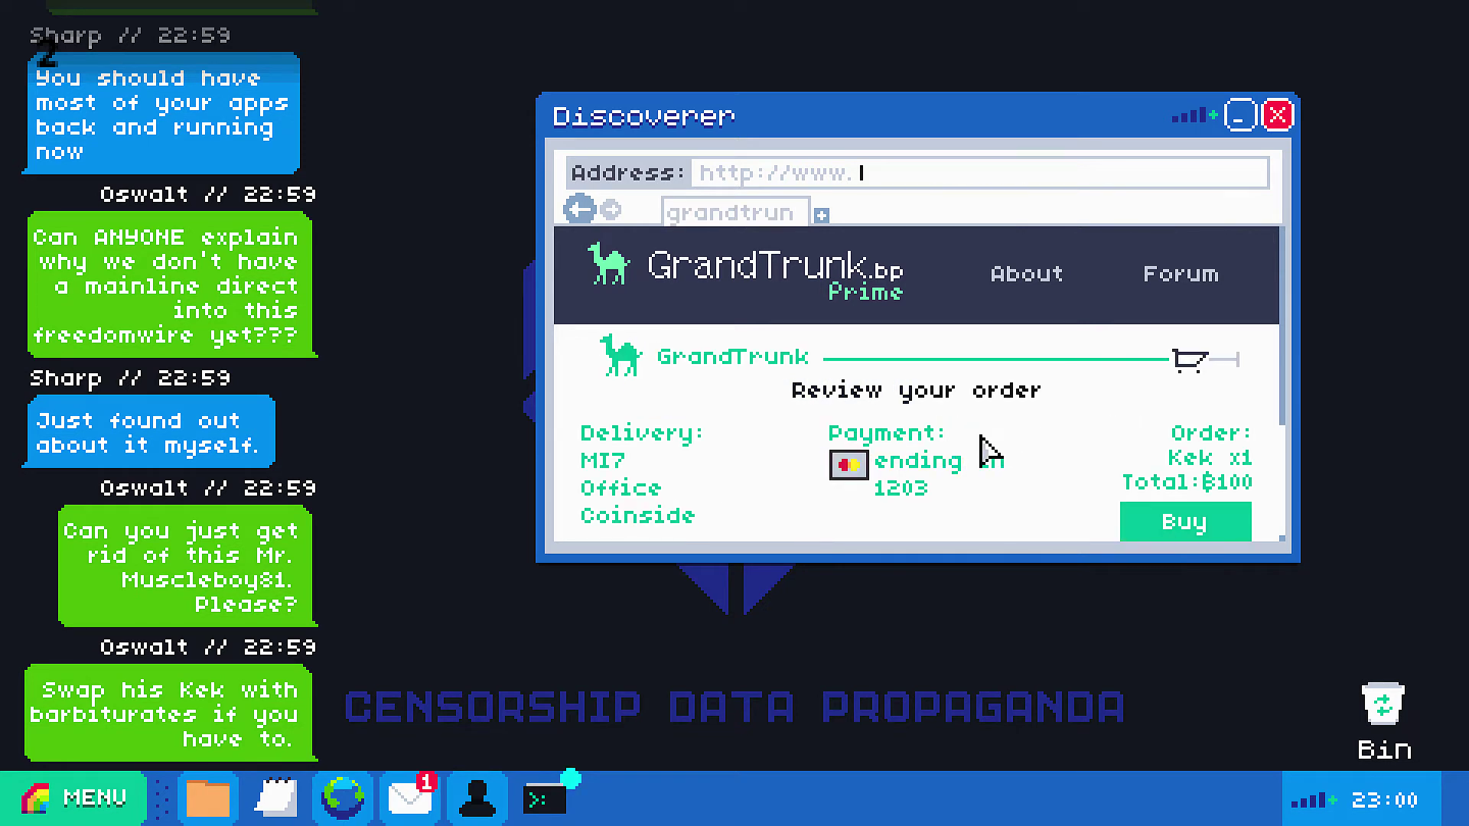
scroll(991, 451, down, 1)
scroll(982, 447, down, 1)
scroll(982, 448, down, 1)
scroll(1115, 465, down, 1)
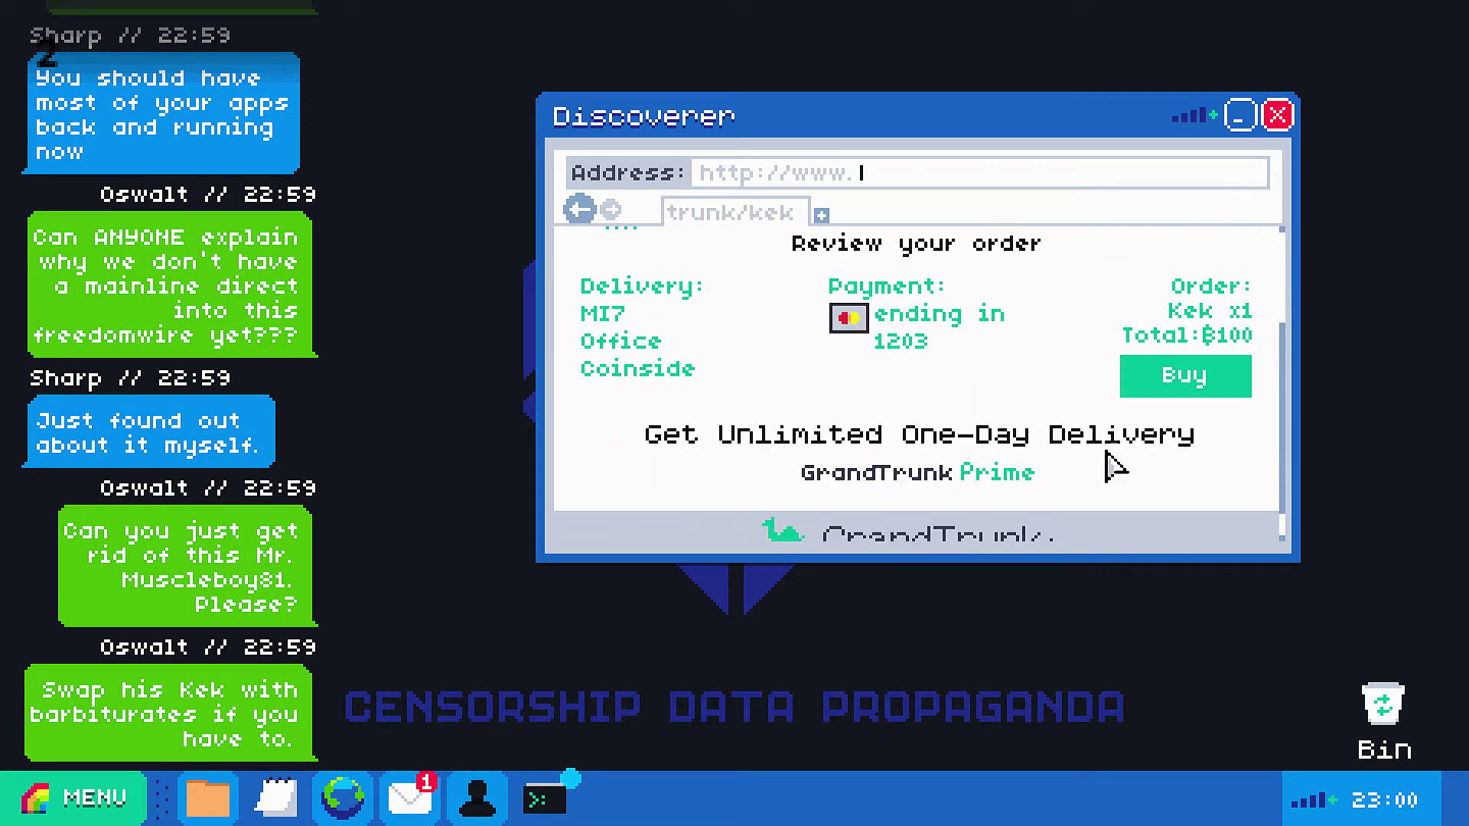
click(1185, 376)
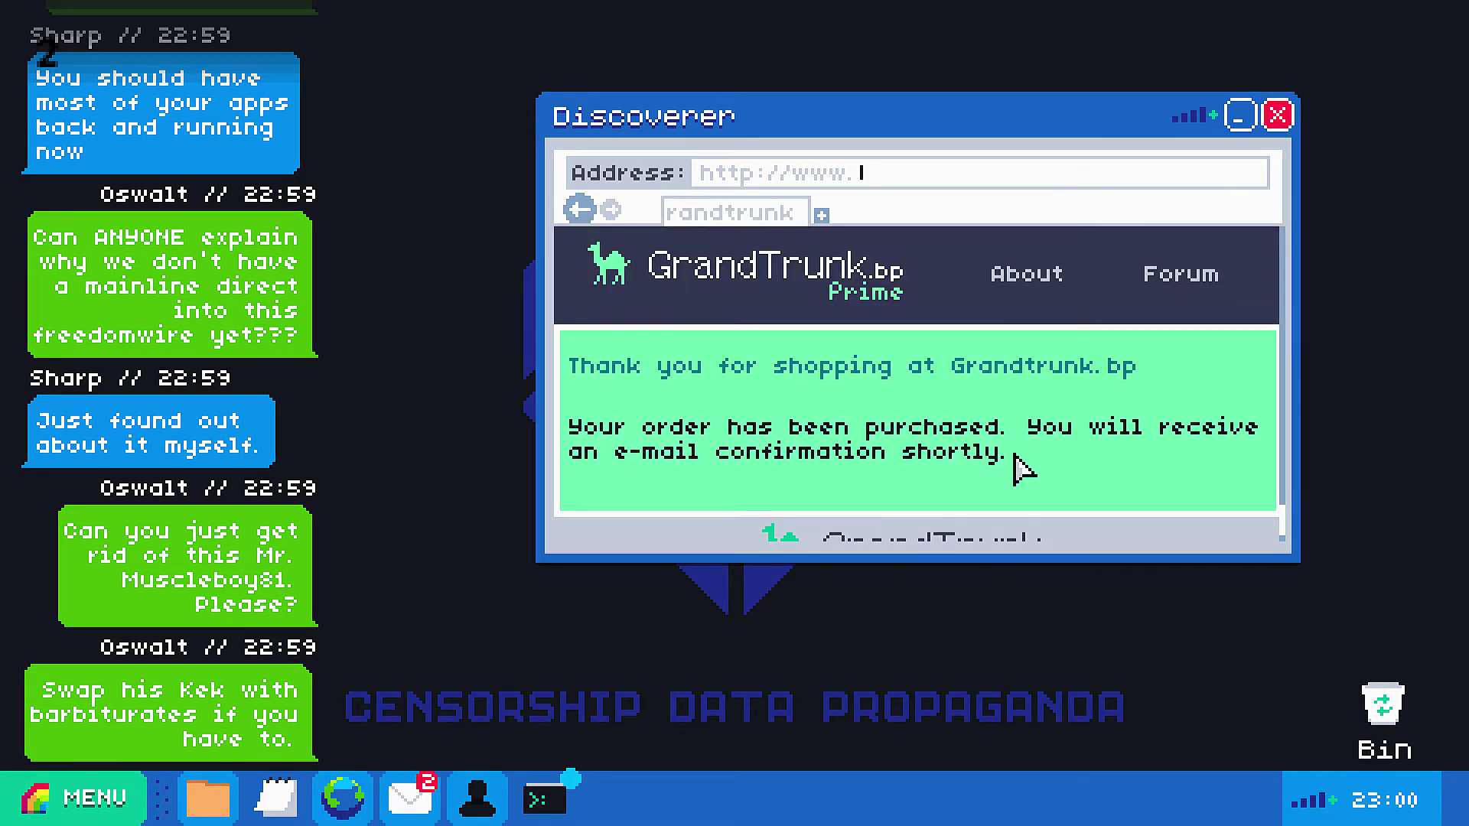
scroll(1022, 469, down, 1)
click(1239, 115)
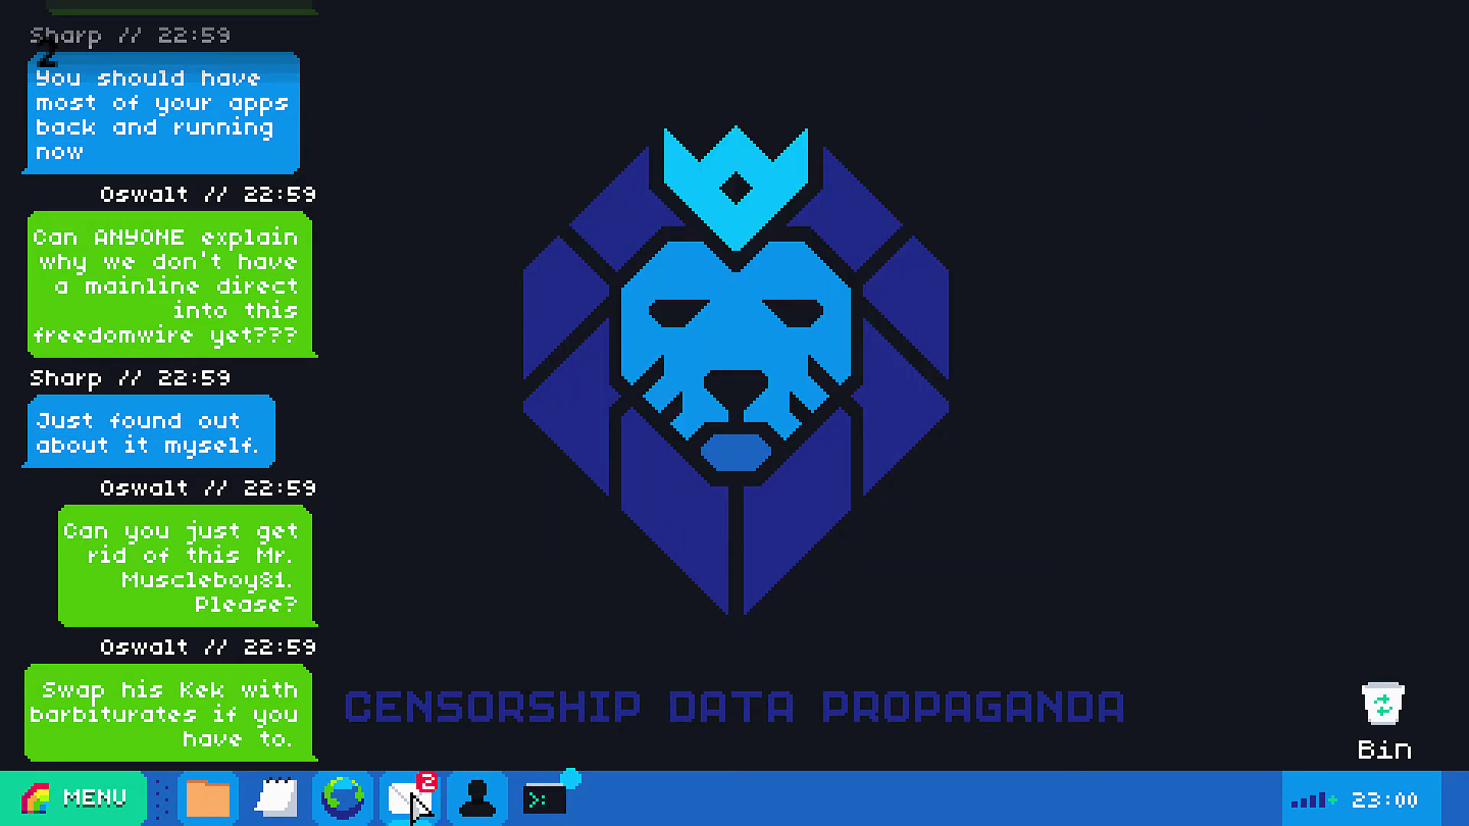
- Read the IT Software Update and GrandTrunk order emails, download the receipt, close email
click(411, 796)
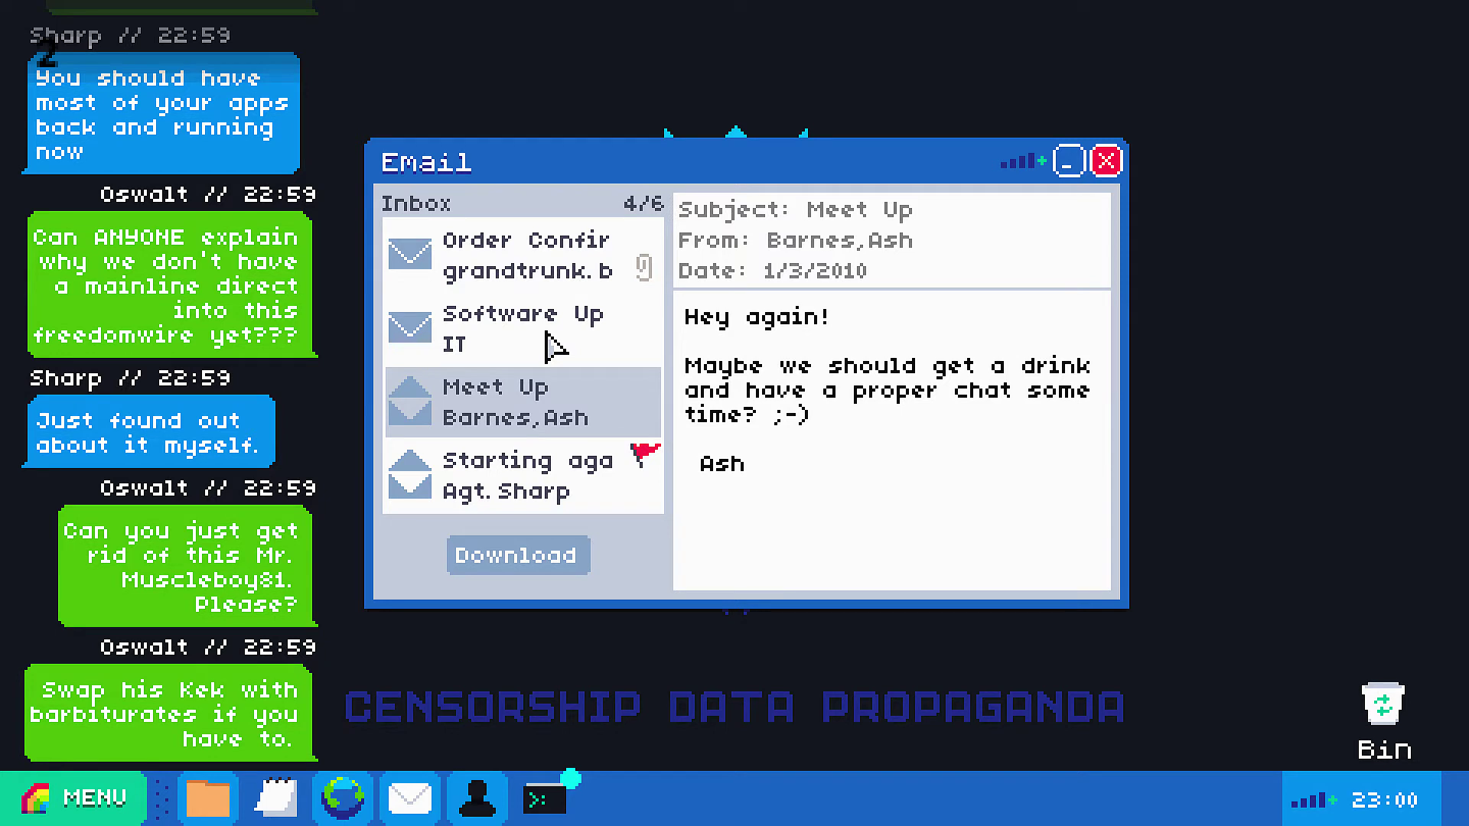
click(554, 339)
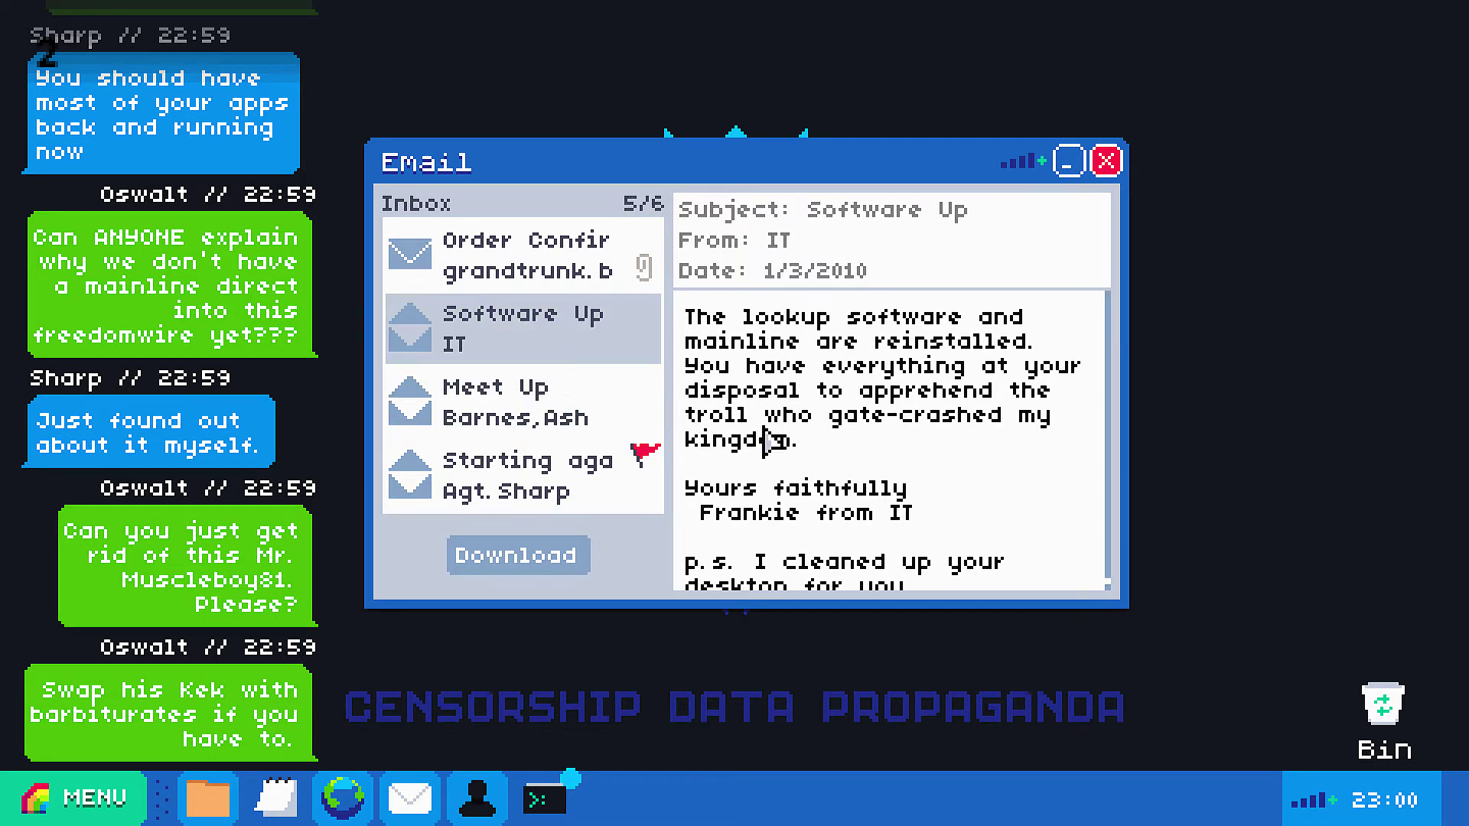
scroll(772, 443, down, 1)
scroll(771, 443, up, 1)
click(528, 269)
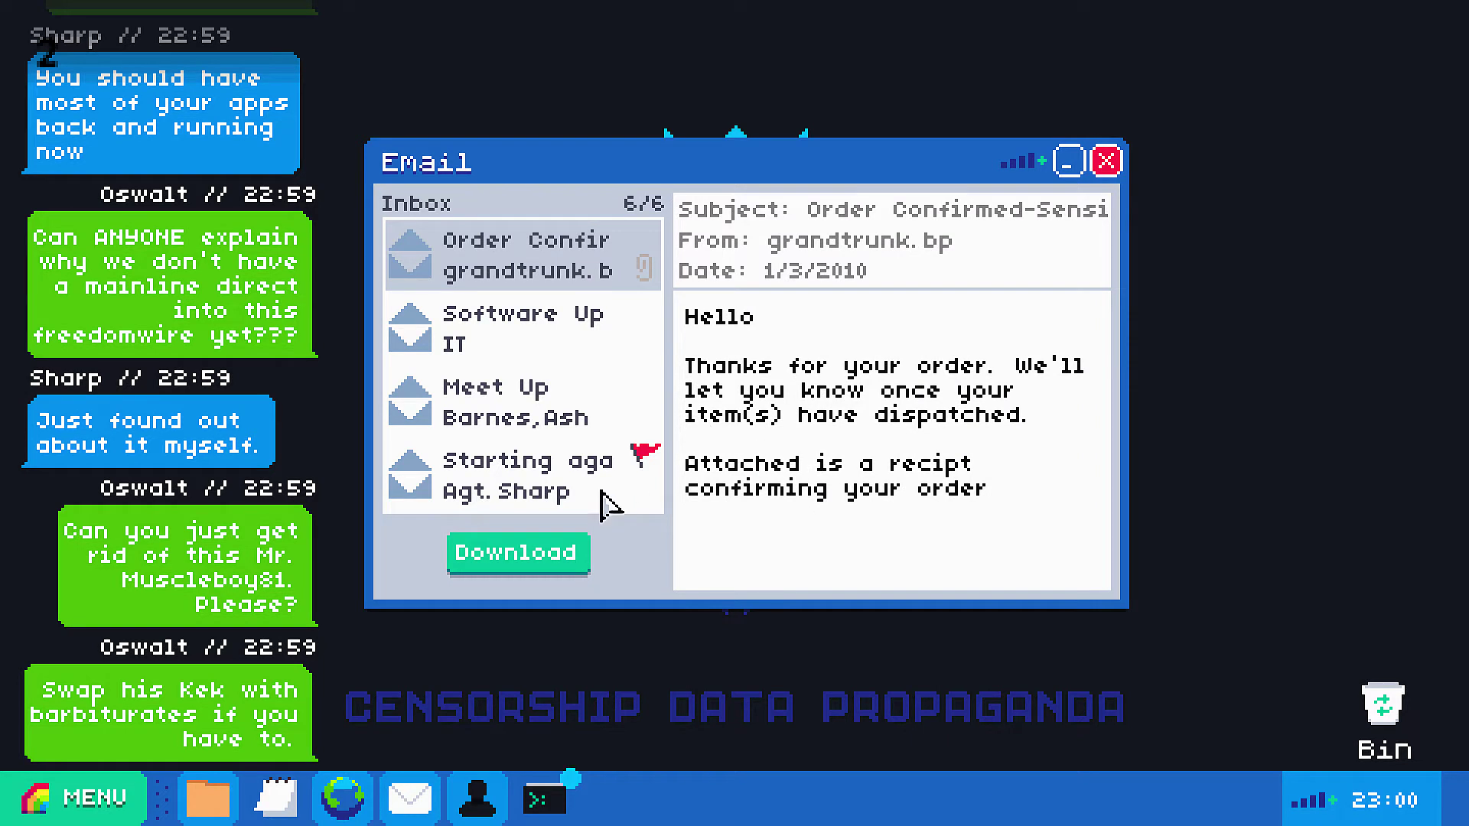
click(563, 552)
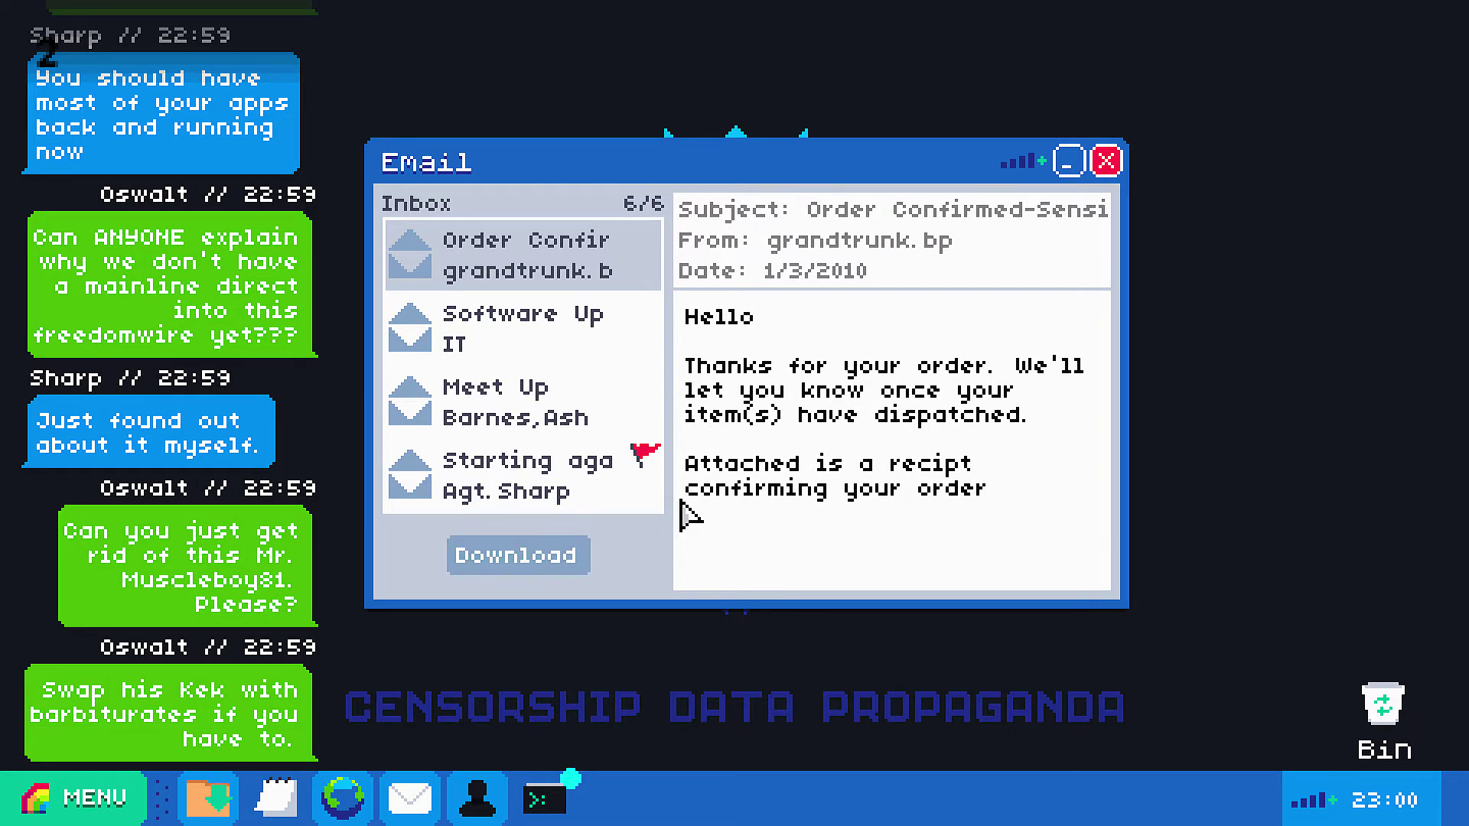
click(1067, 163)
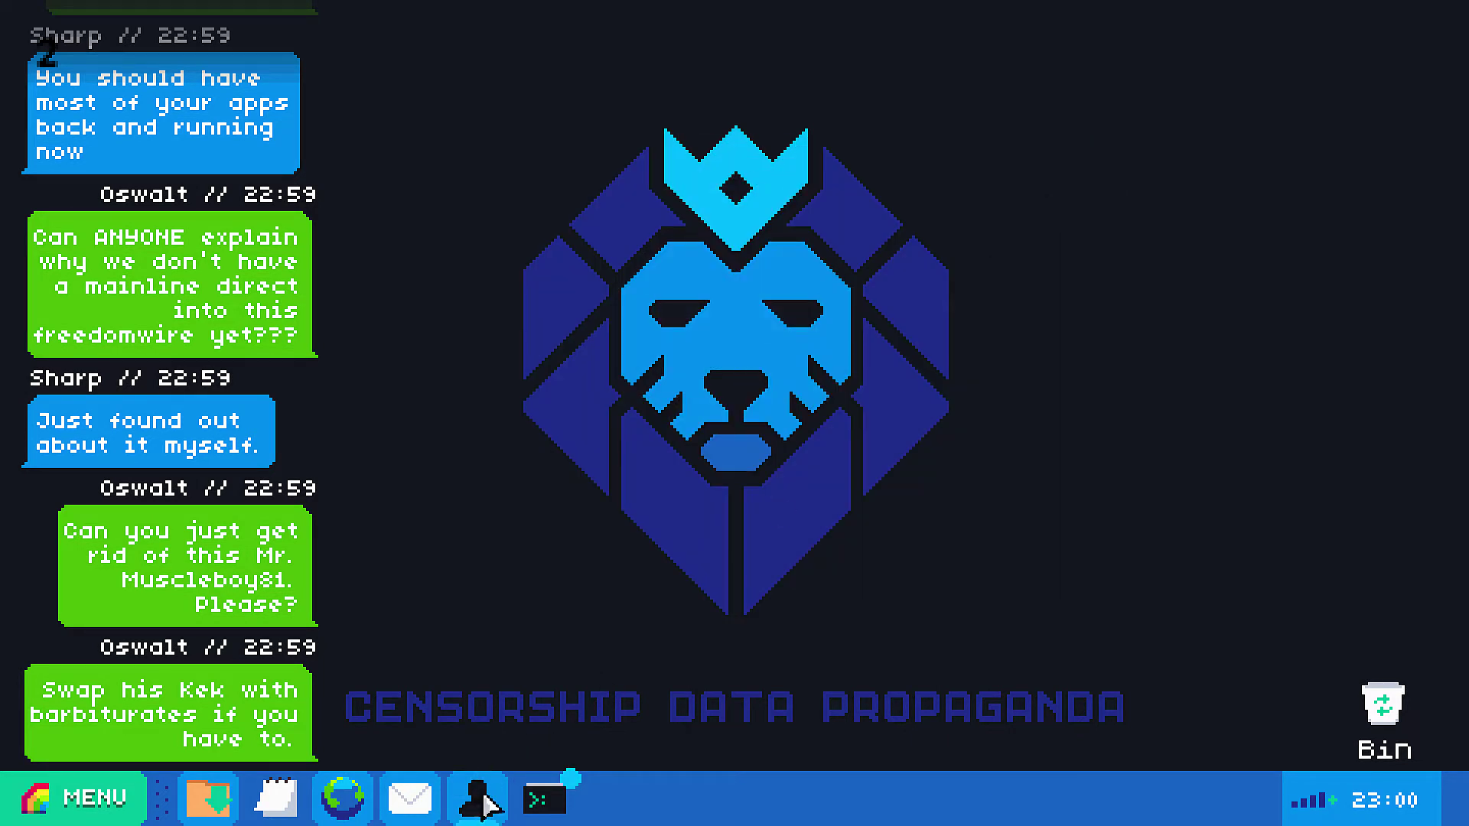
click(209, 797)
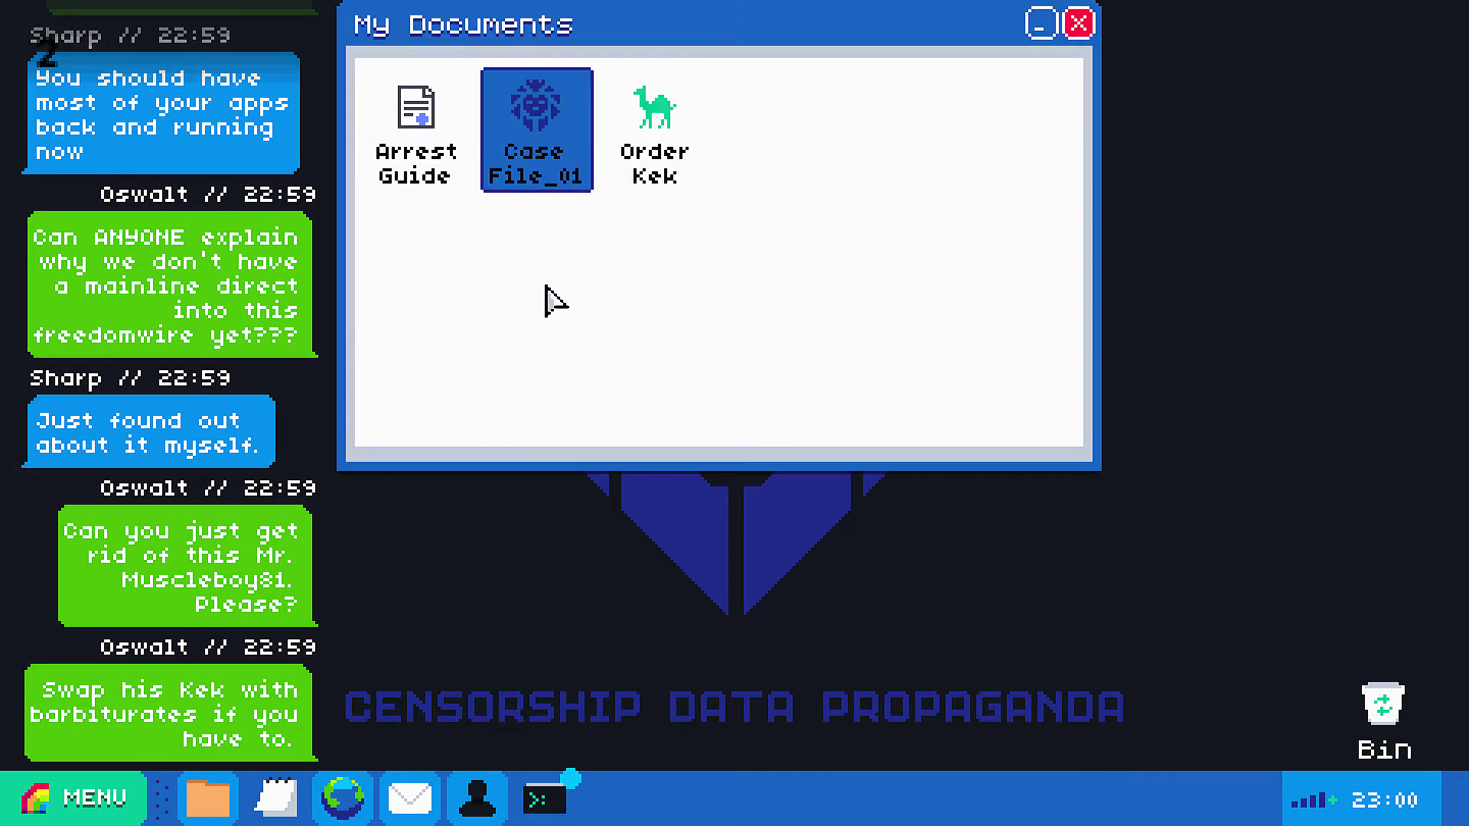
double_click(656, 129)
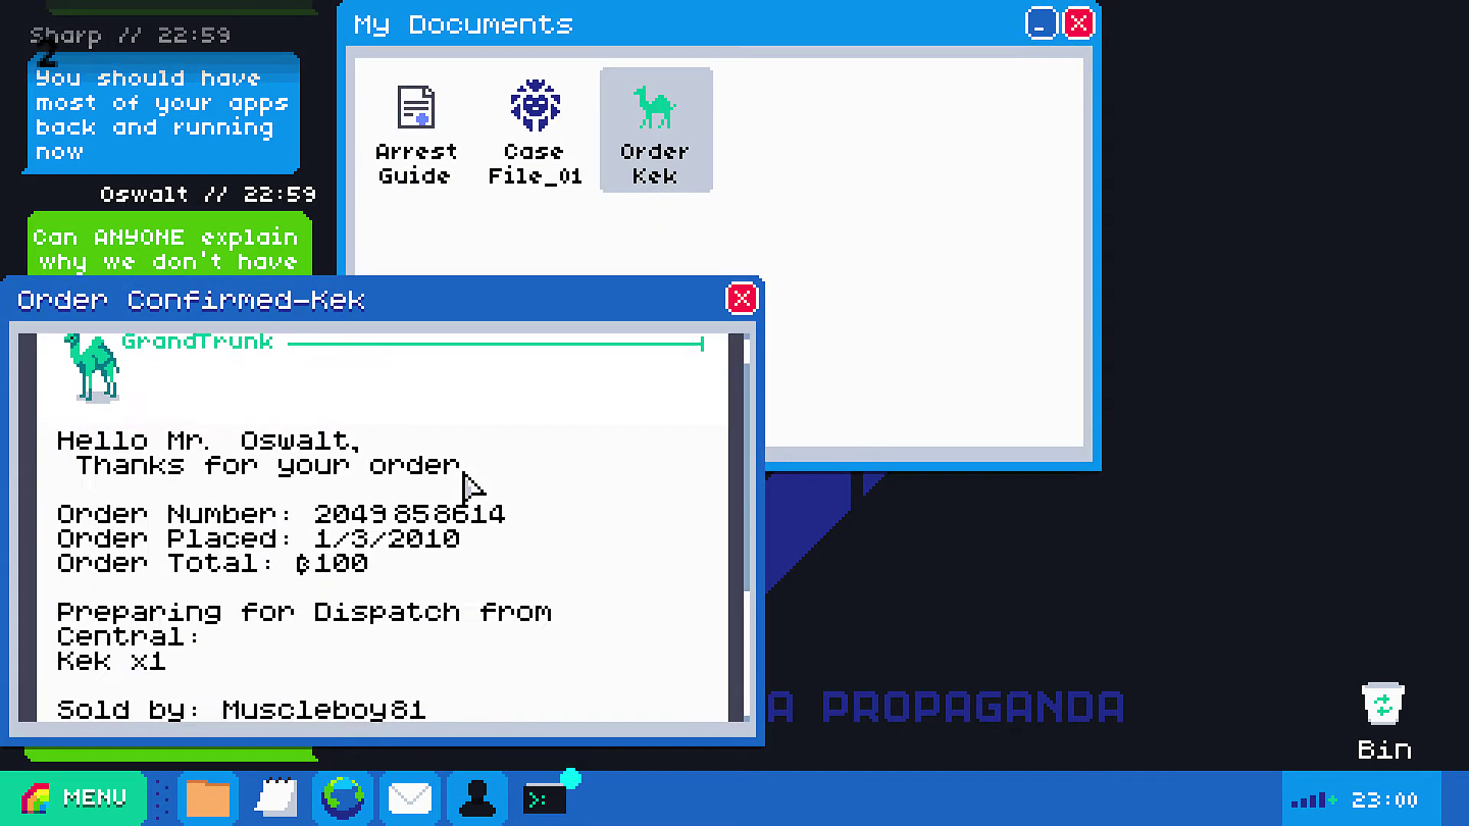
scroll(473, 486, down, 2)
scroll(473, 487, down, 2)
scroll(473, 486, down, 2)
scroll(482, 498, down, 2)
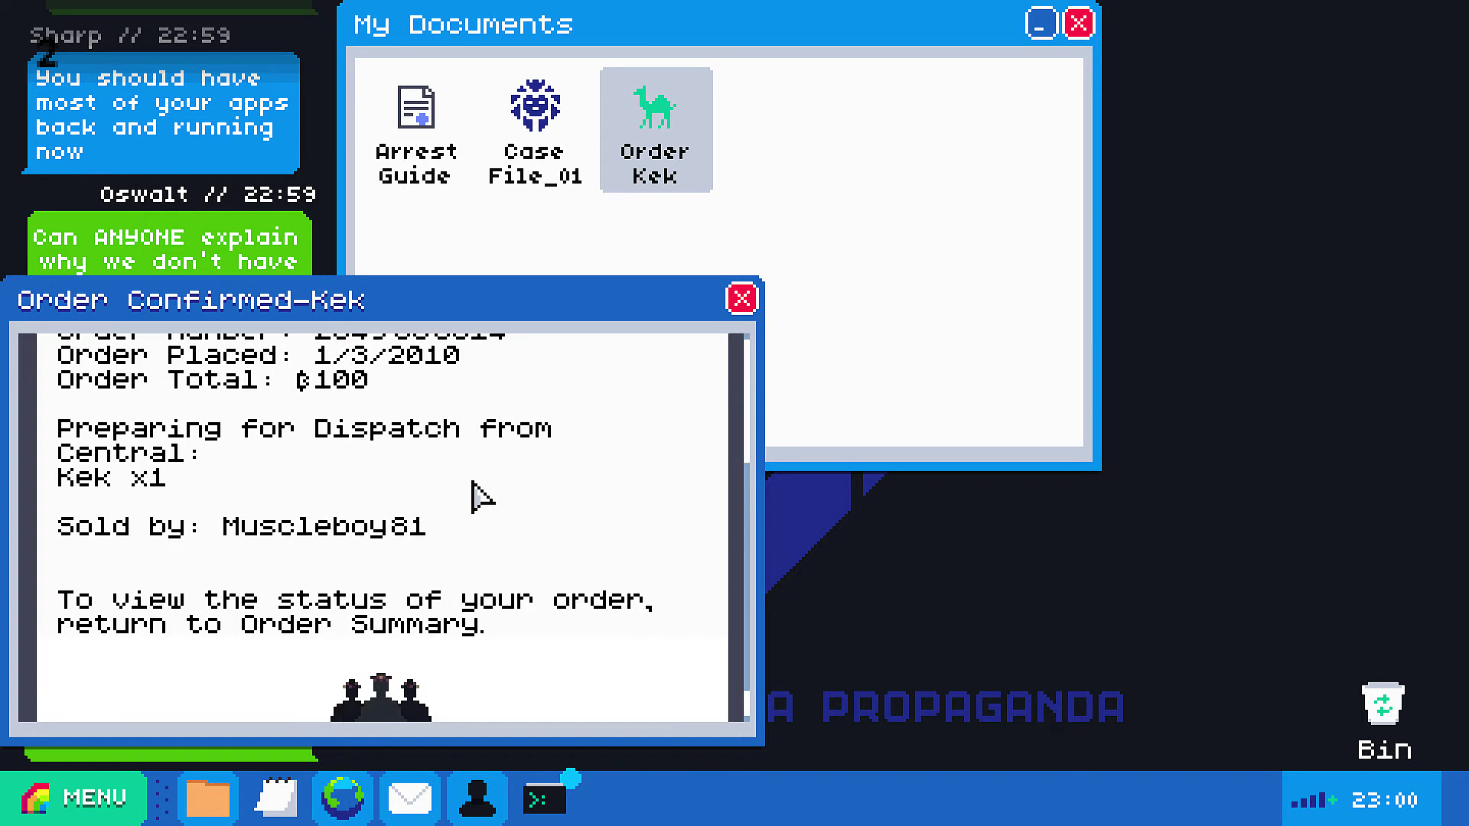
scroll(483, 498, down, 1)
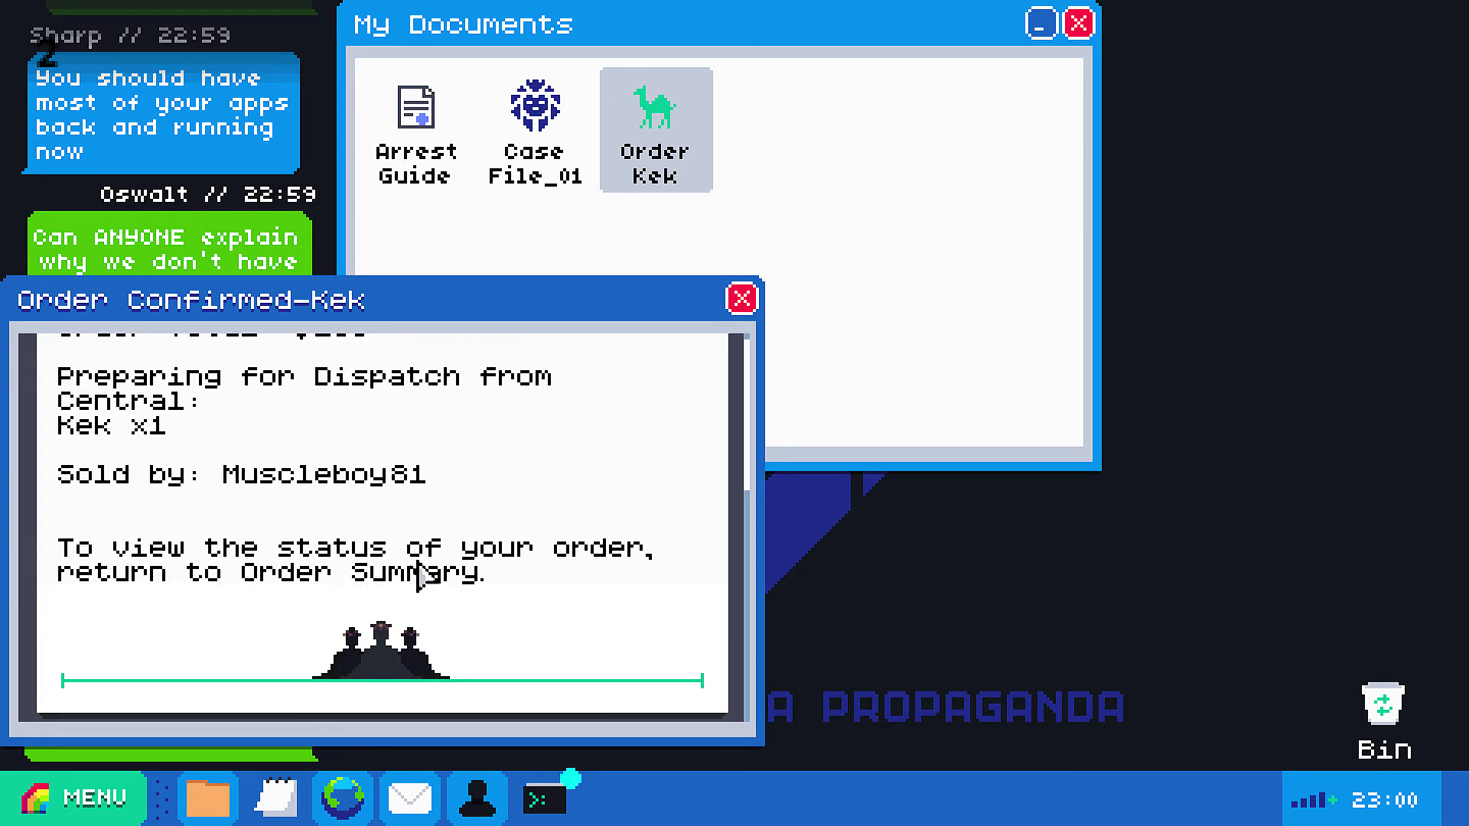
click(742, 299)
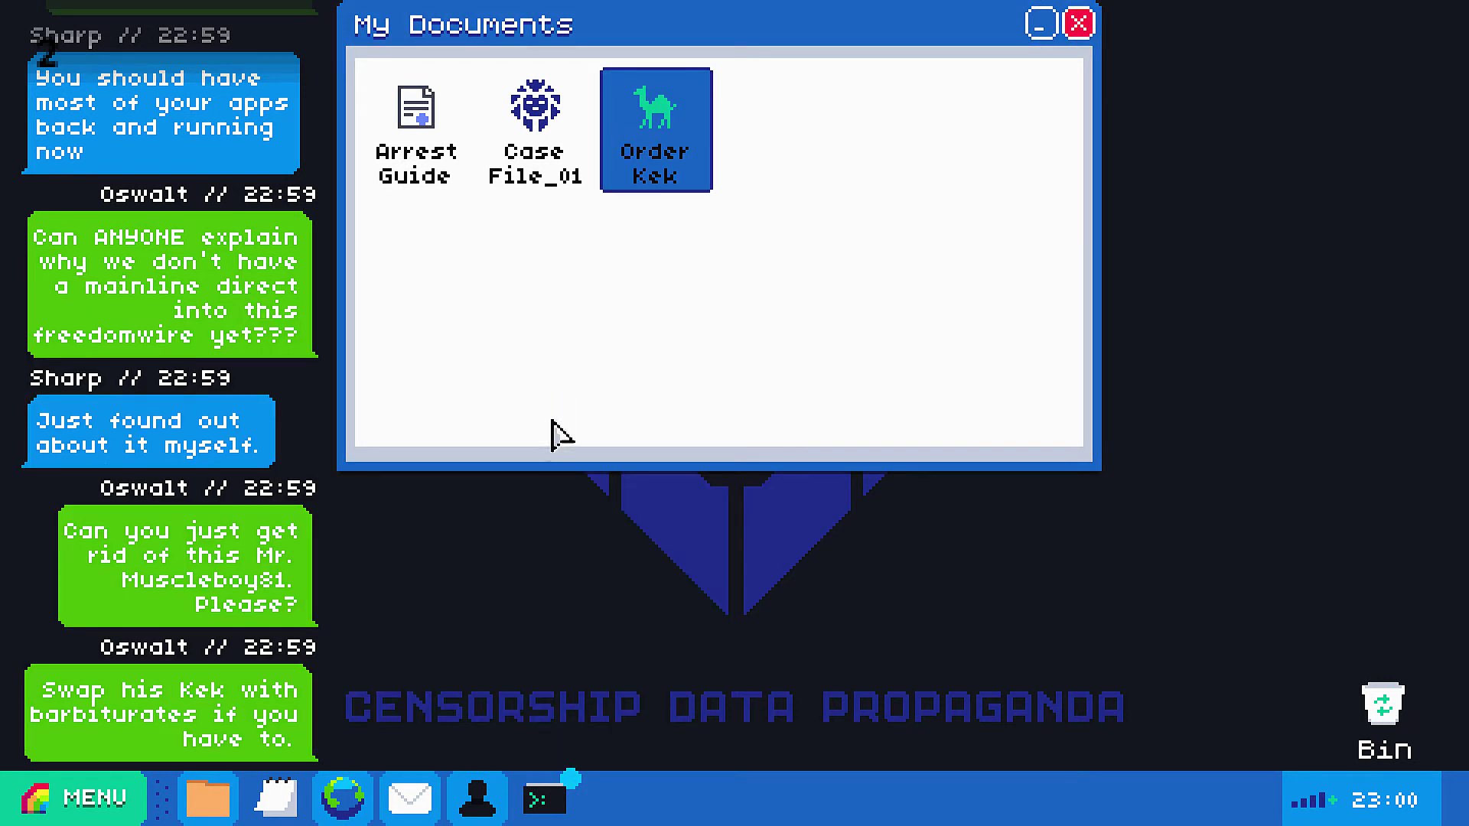
click(549, 804)
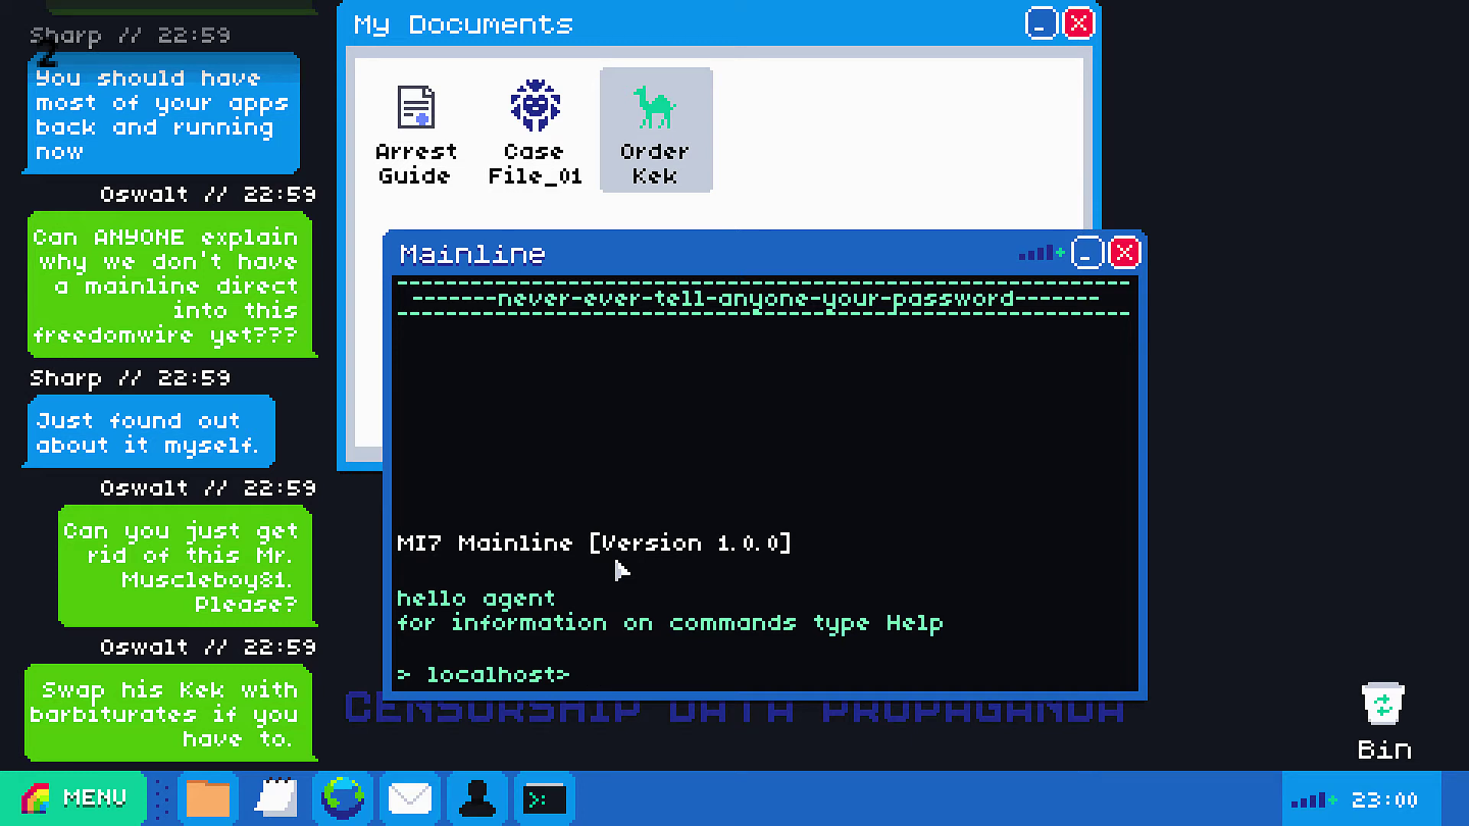
- Browse Look Up's M and N citizen records, then close the directory
click(477, 804)
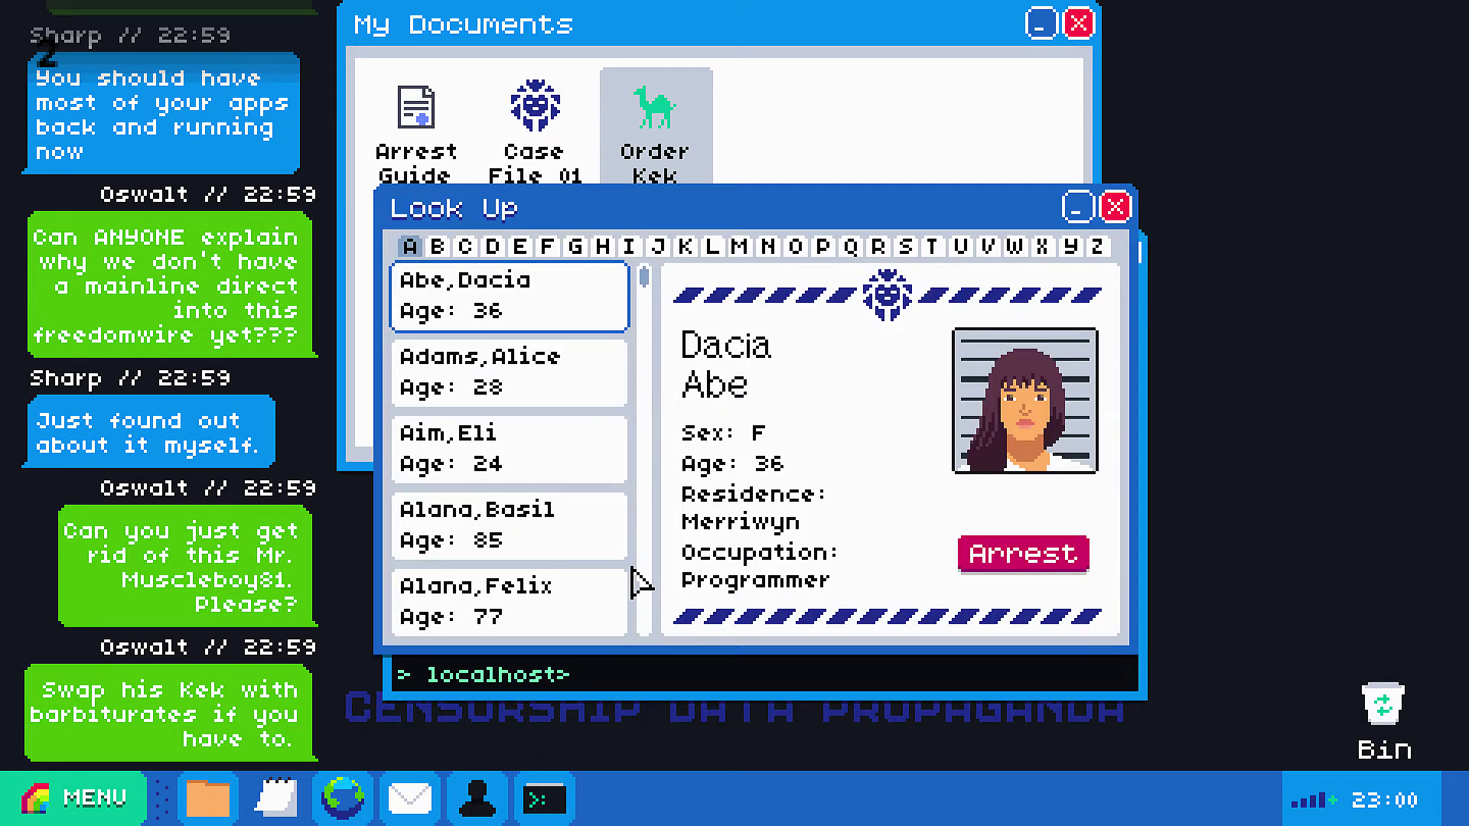
scroll(641, 584, down, 3)
scroll(640, 584, up, 3)
click(739, 246)
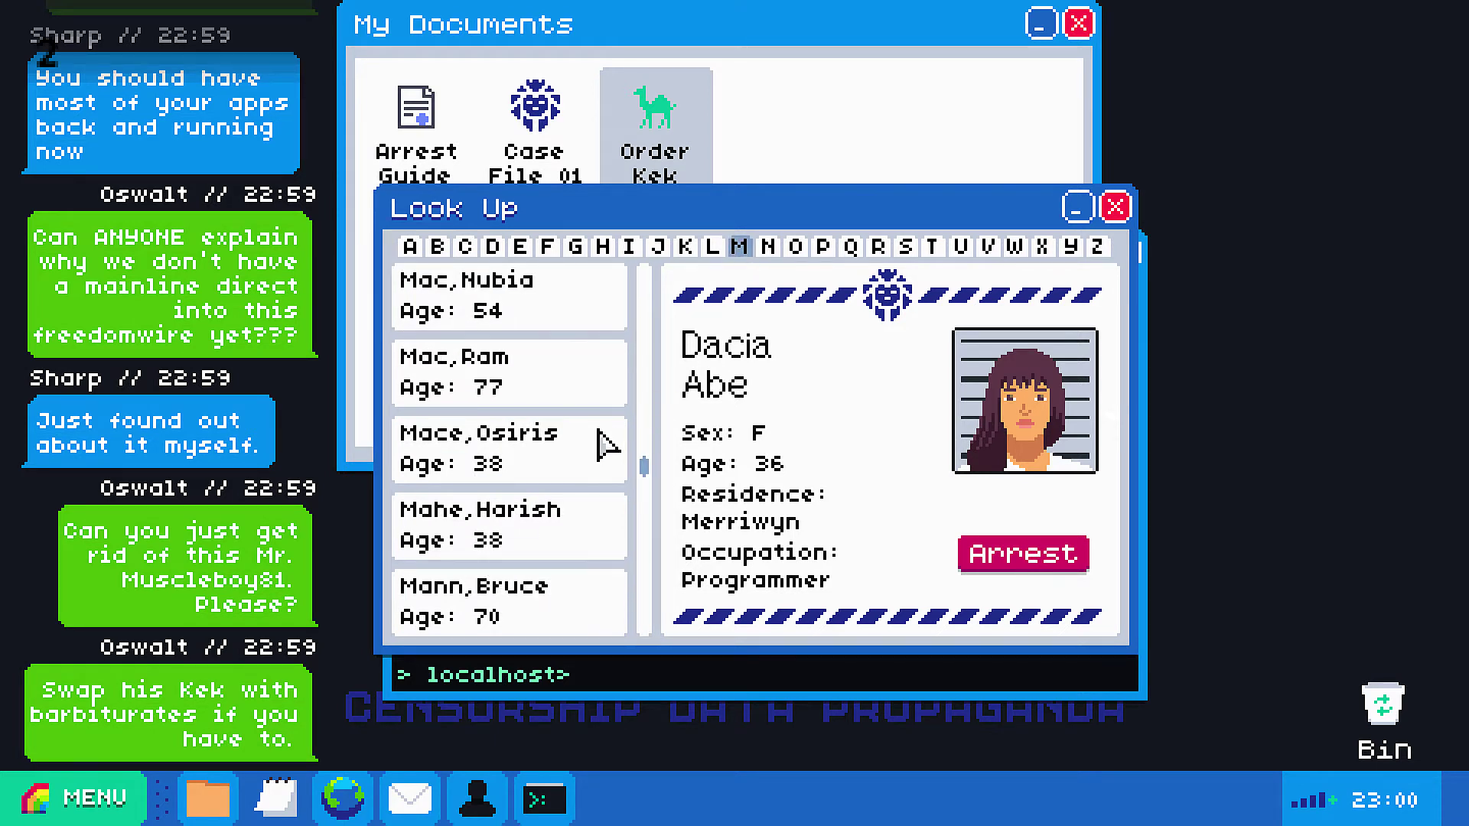
scroll(607, 446, down, 3)
scroll(606, 446, down, 3)
scroll(606, 445, down, 3)
scroll(607, 446, down, 3)
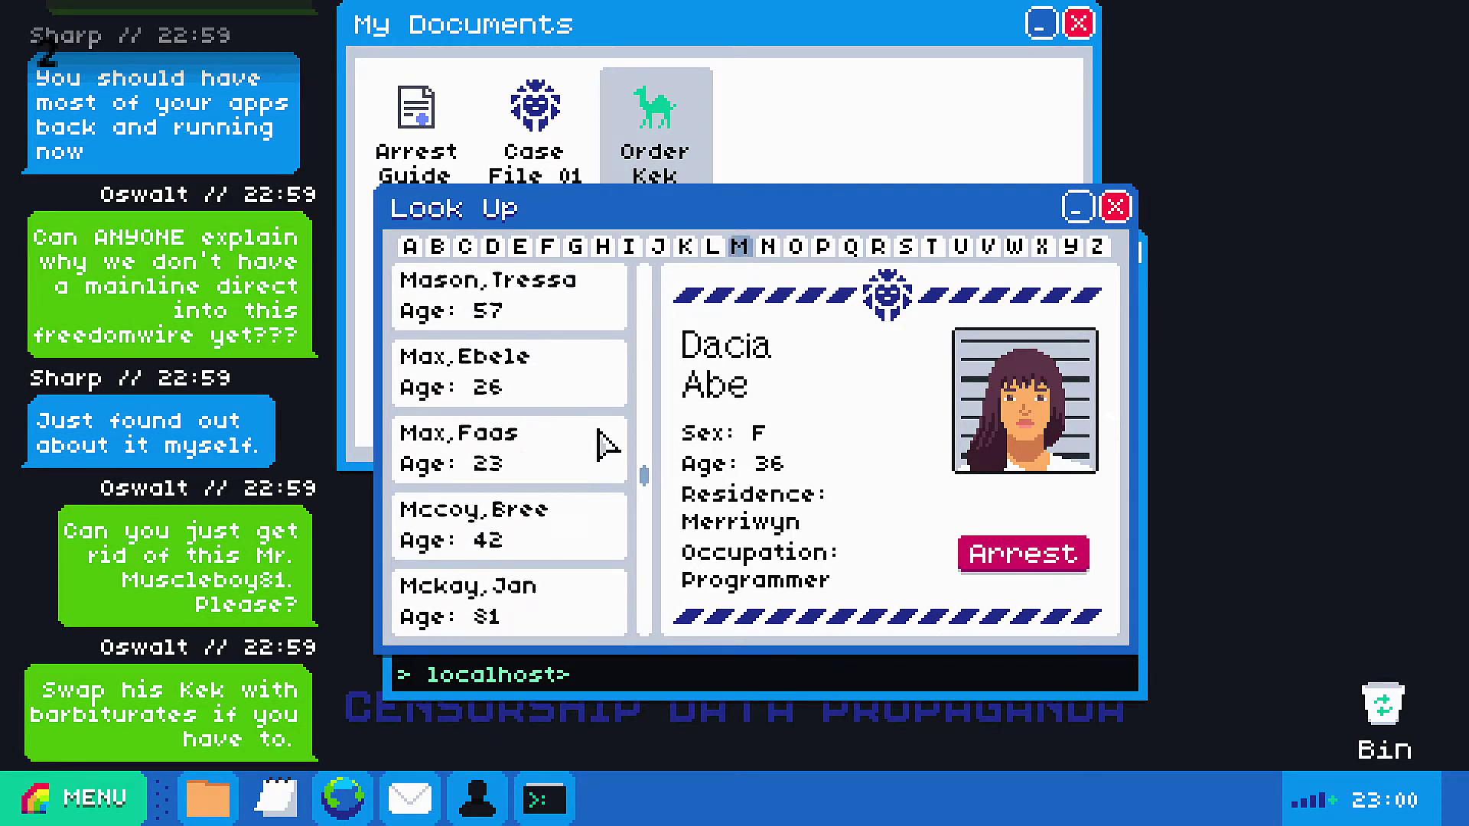
scroll(607, 446, down, 3)
scroll(607, 446, down, 3)
scroll(607, 446, down, 3)
scroll(606, 446, down, 3)
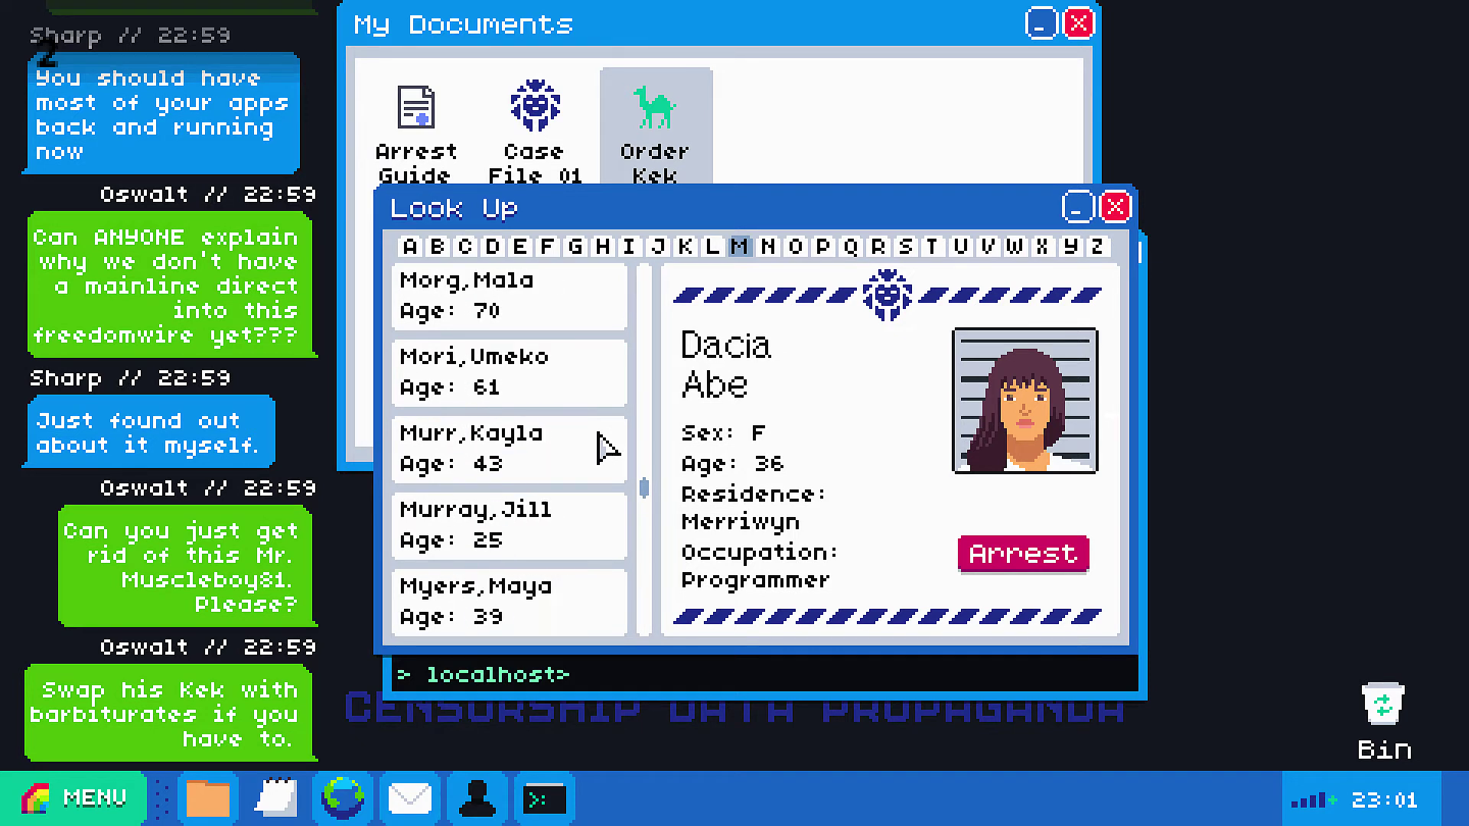
scroll(607, 445, down, 4)
scroll(606, 445, up, 3)
scroll(606, 446, up, 1)
scroll(606, 446, up, 1)
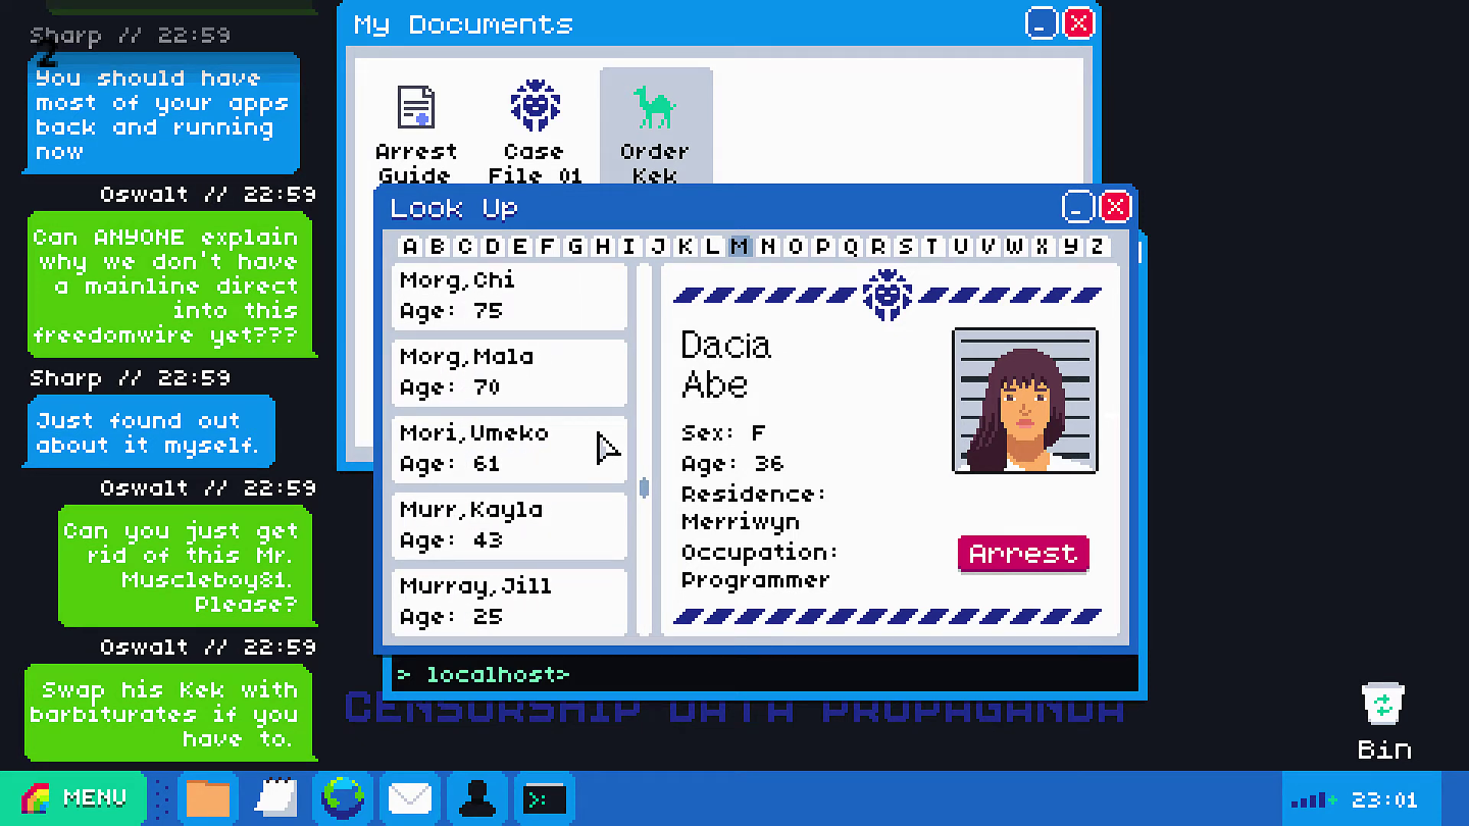
scroll(606, 446, down, 1)
scroll(606, 446, down, 1)
scroll(606, 445, down, 2)
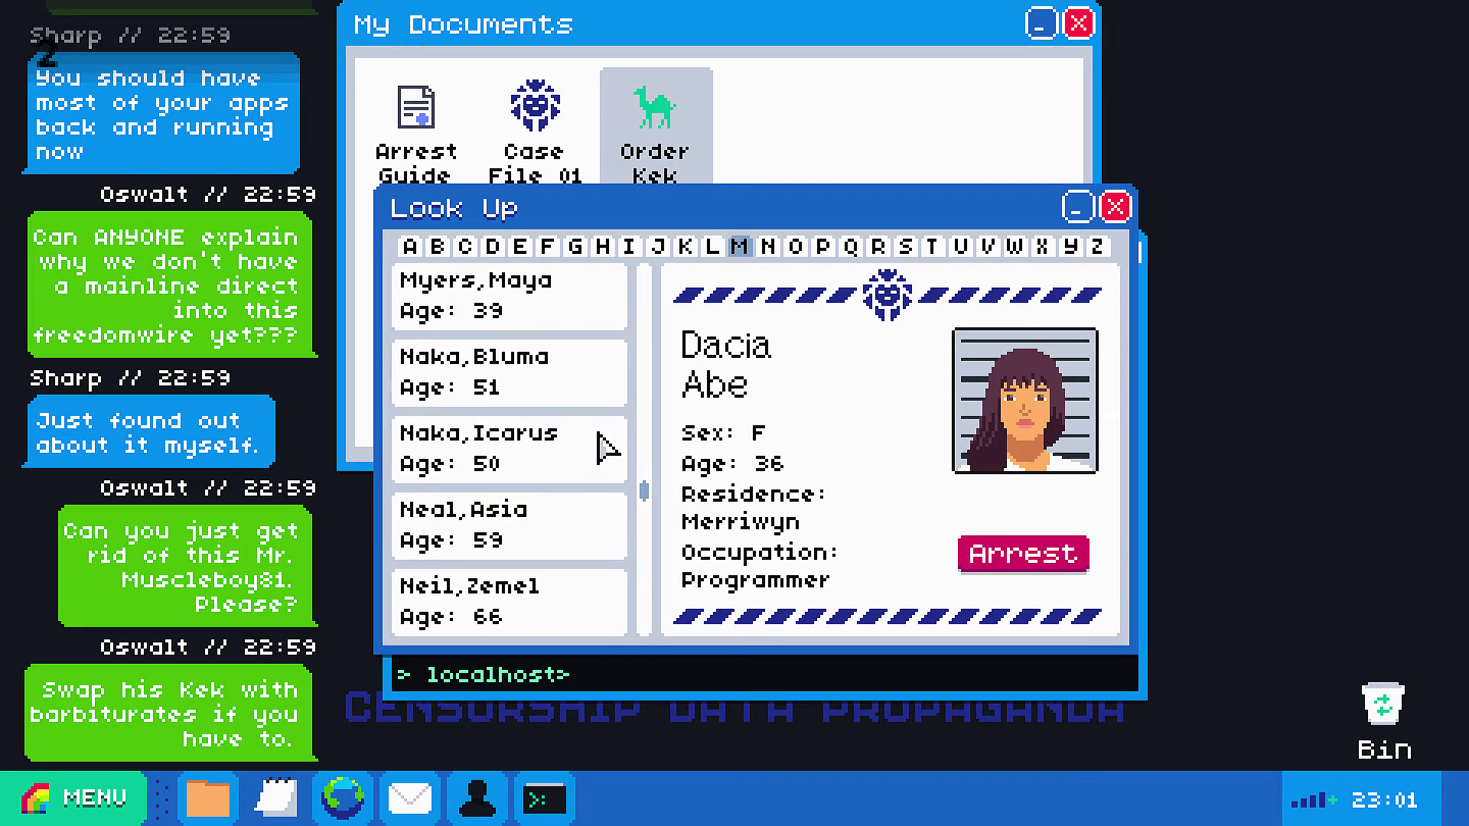
scroll(607, 446, down, 5)
scroll(607, 445, down, 3)
click(597, 374)
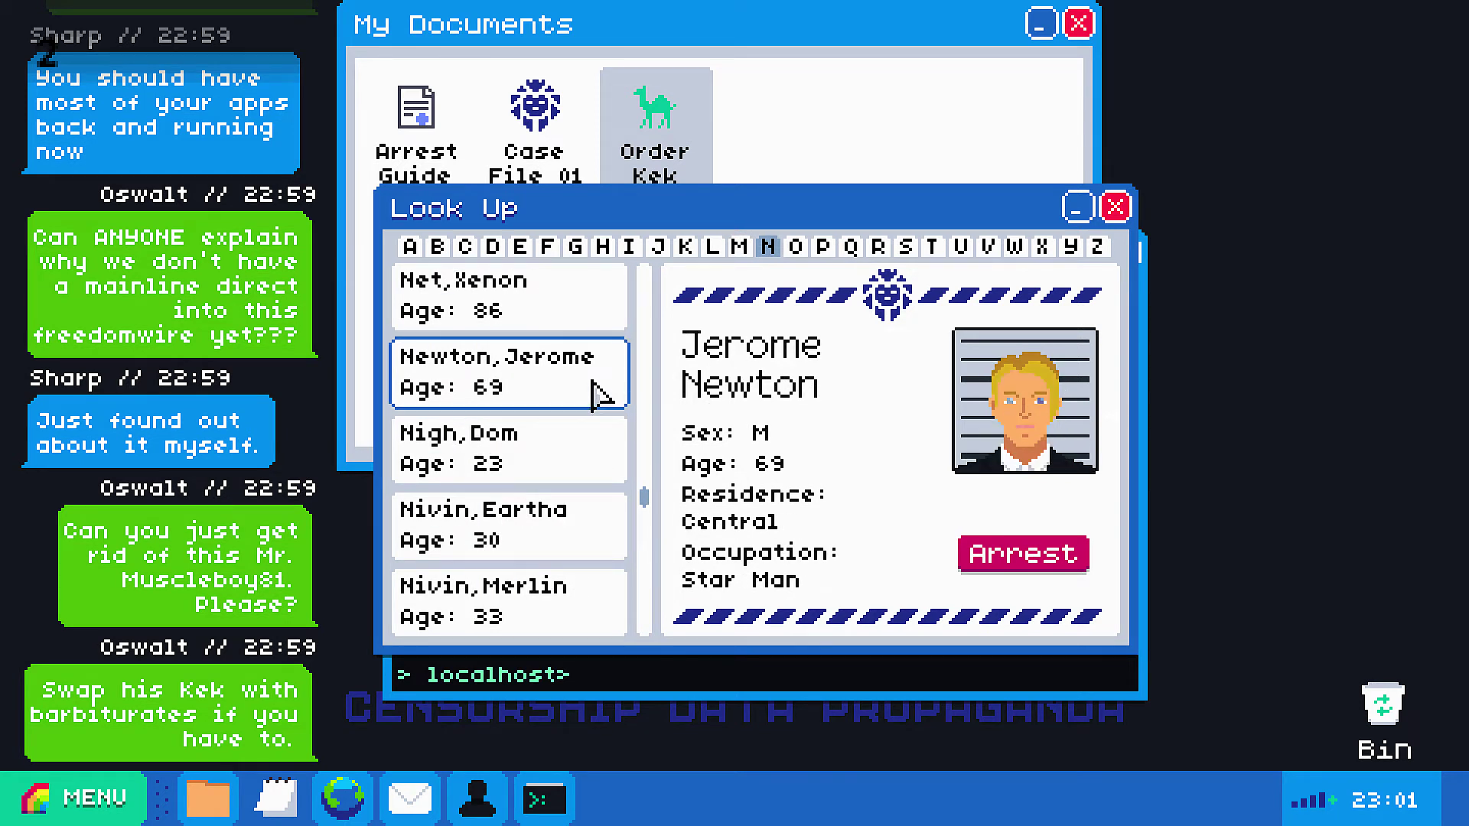
click(579, 450)
scroll(592, 470, down, 5)
scroll(591, 472, down, 3)
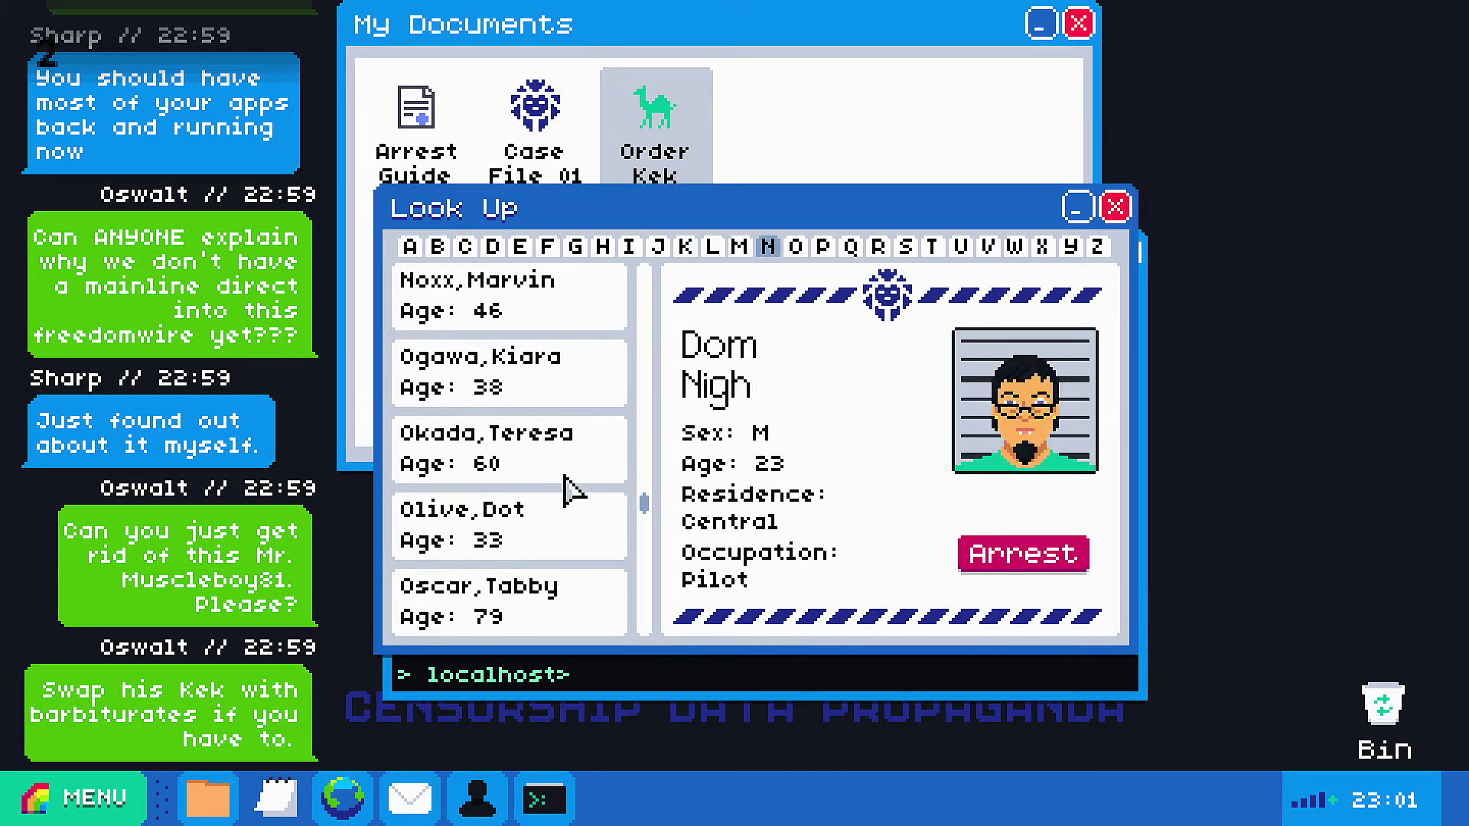
scroll(591, 471, down, 3)
scroll(620, 505, down, 2)
drag(649, 511, 660, 449)
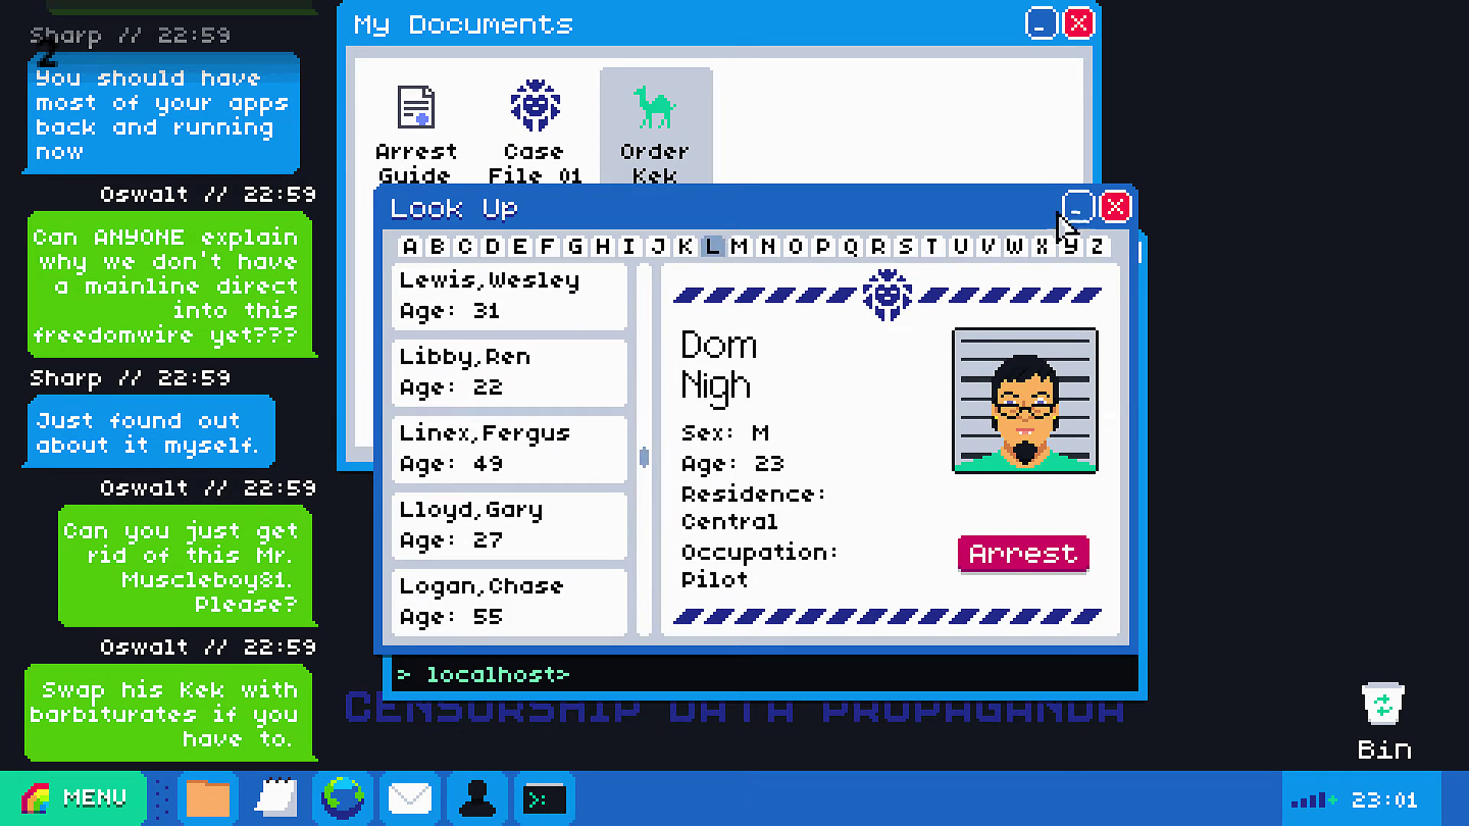
click(1114, 207)
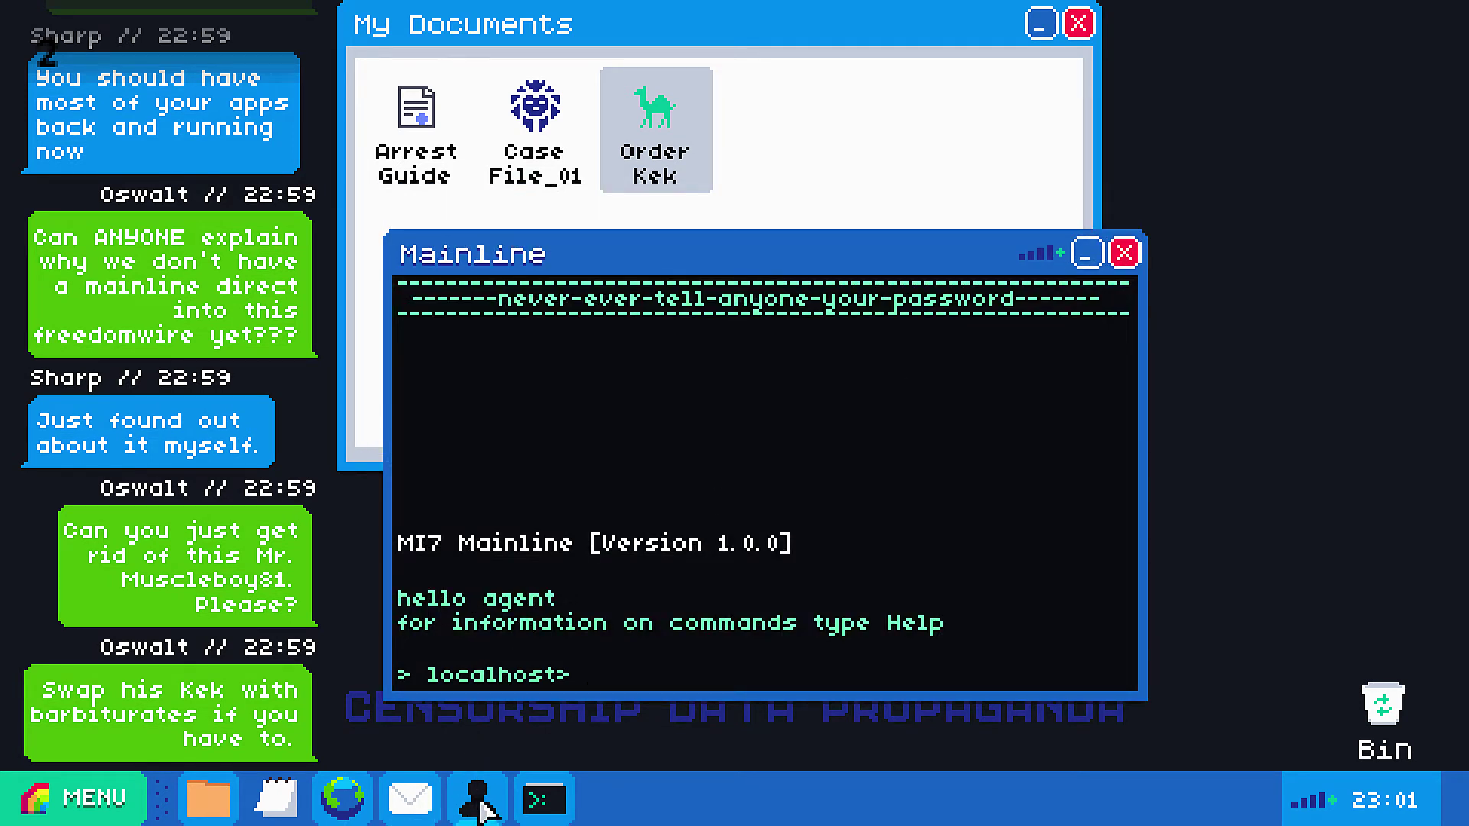
click(411, 797)
click(551, 333)
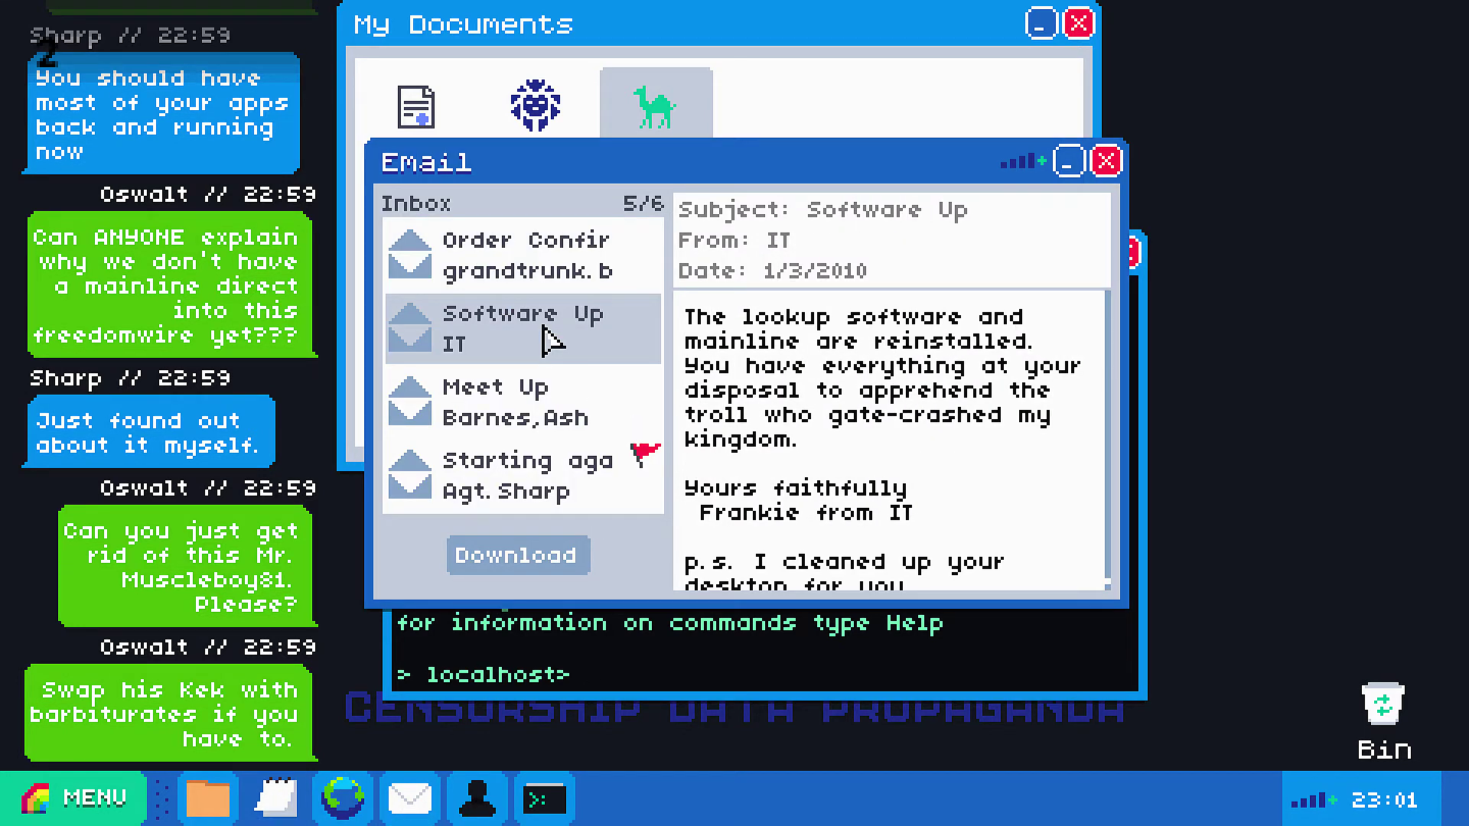
click(537, 267)
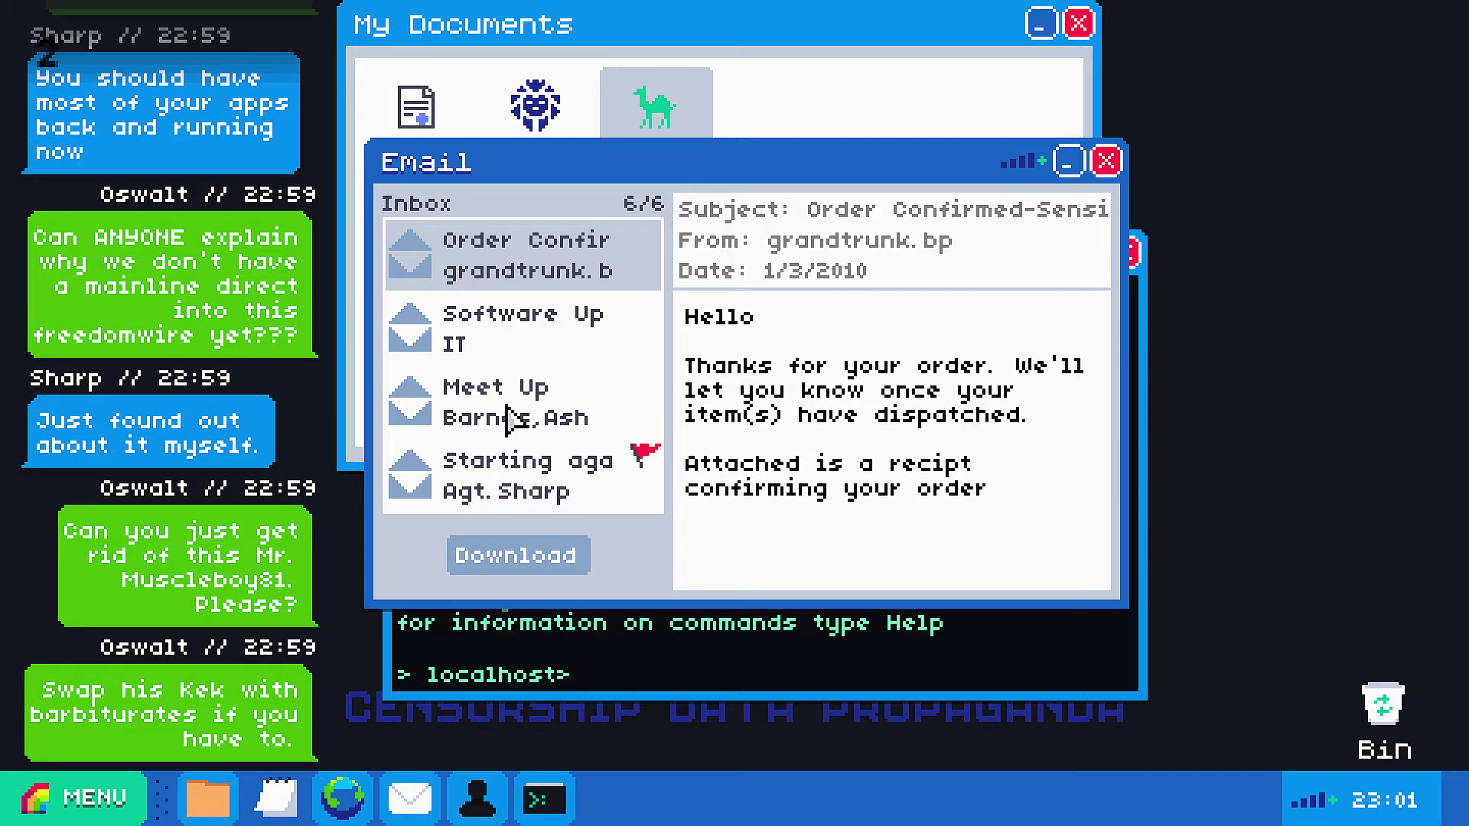
click(516, 419)
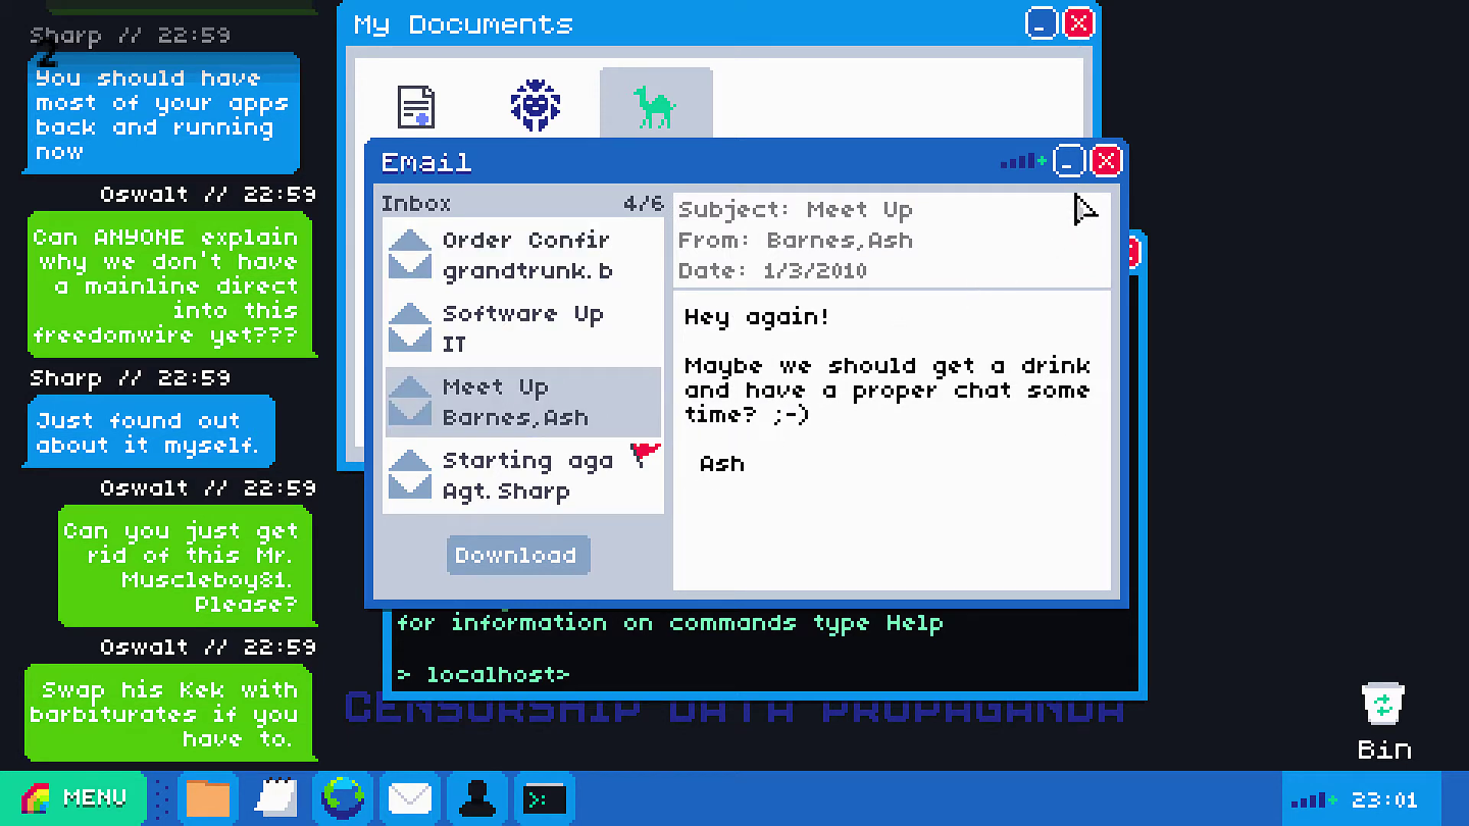
click(1071, 162)
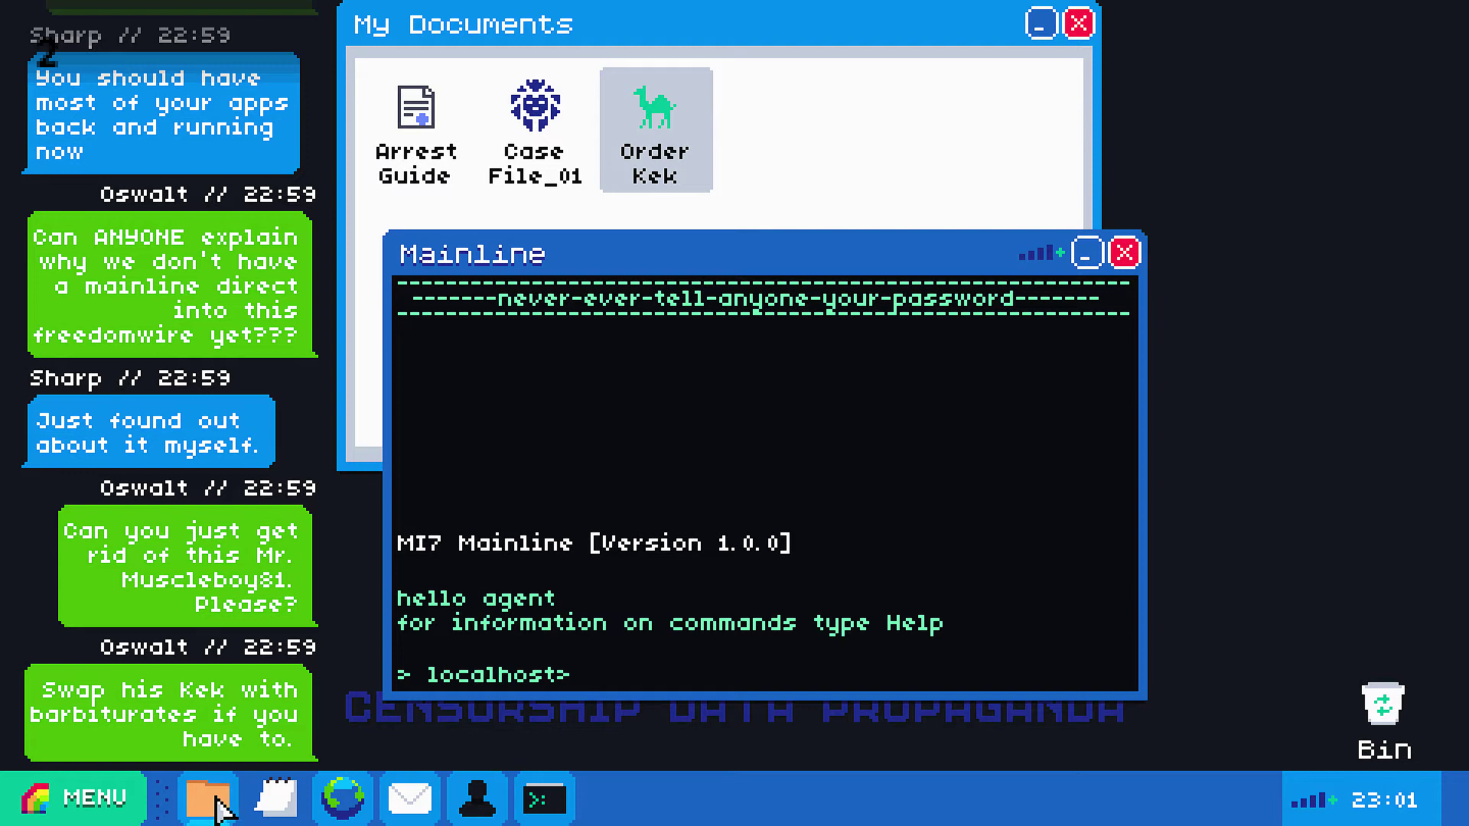
click(209, 798)
click(538, 128)
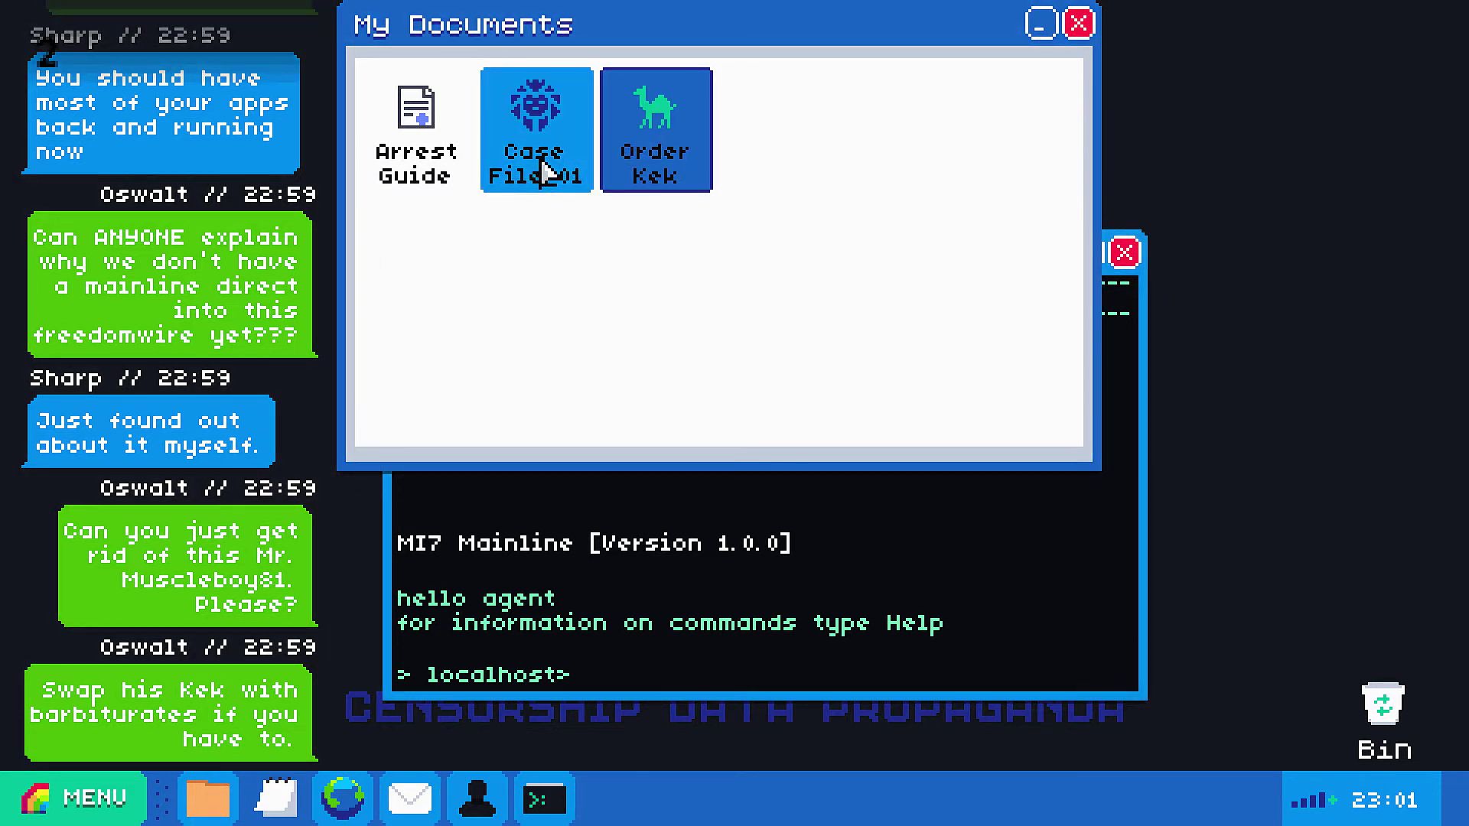
double_click(532, 170)
scroll(477, 522, down, 3)
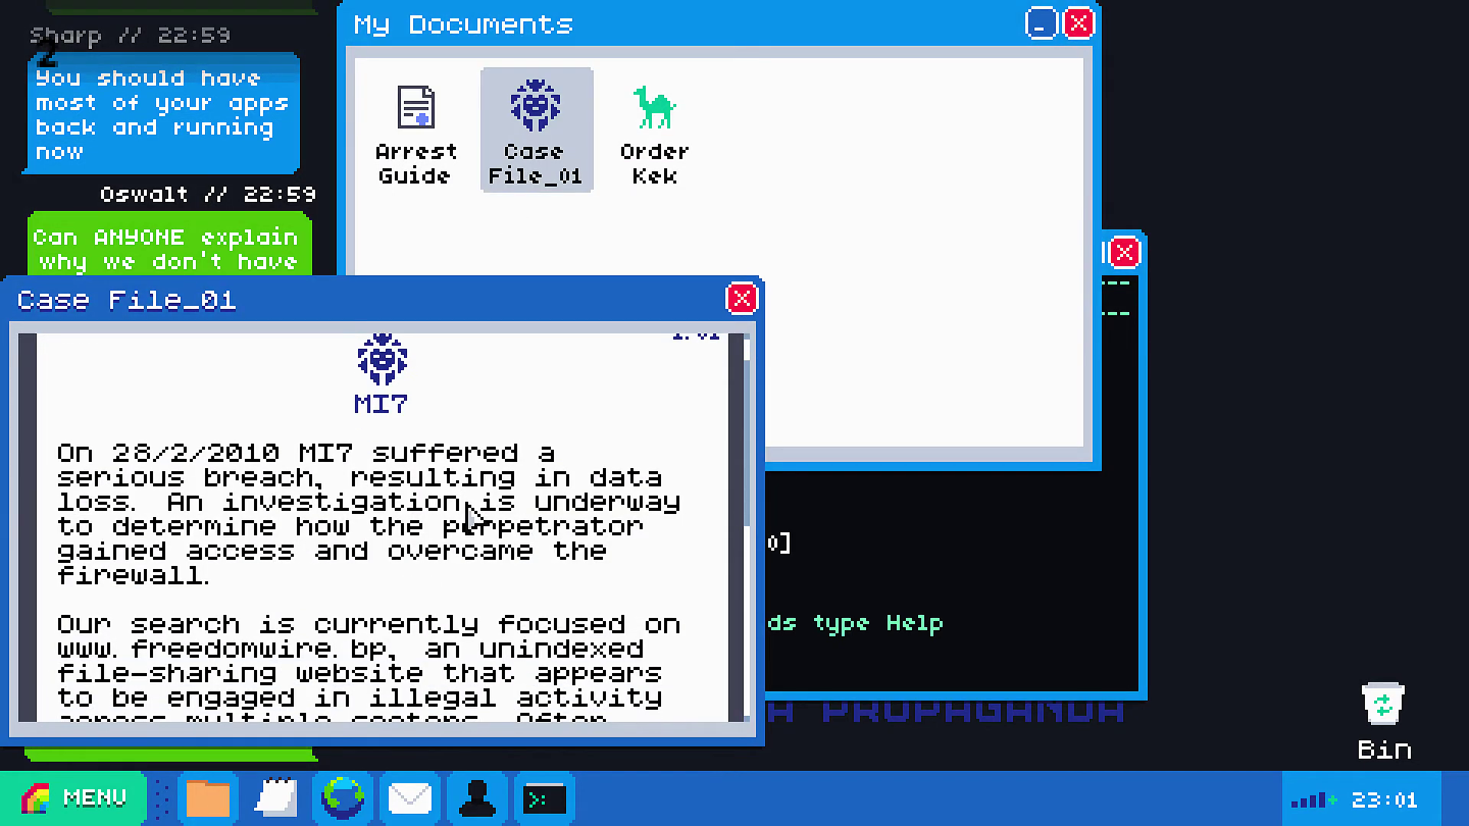
scroll(477, 523, down, 3)
scroll(478, 523, down, 2)
scroll(477, 523, down, 2)
scroll(477, 522, down, 2)
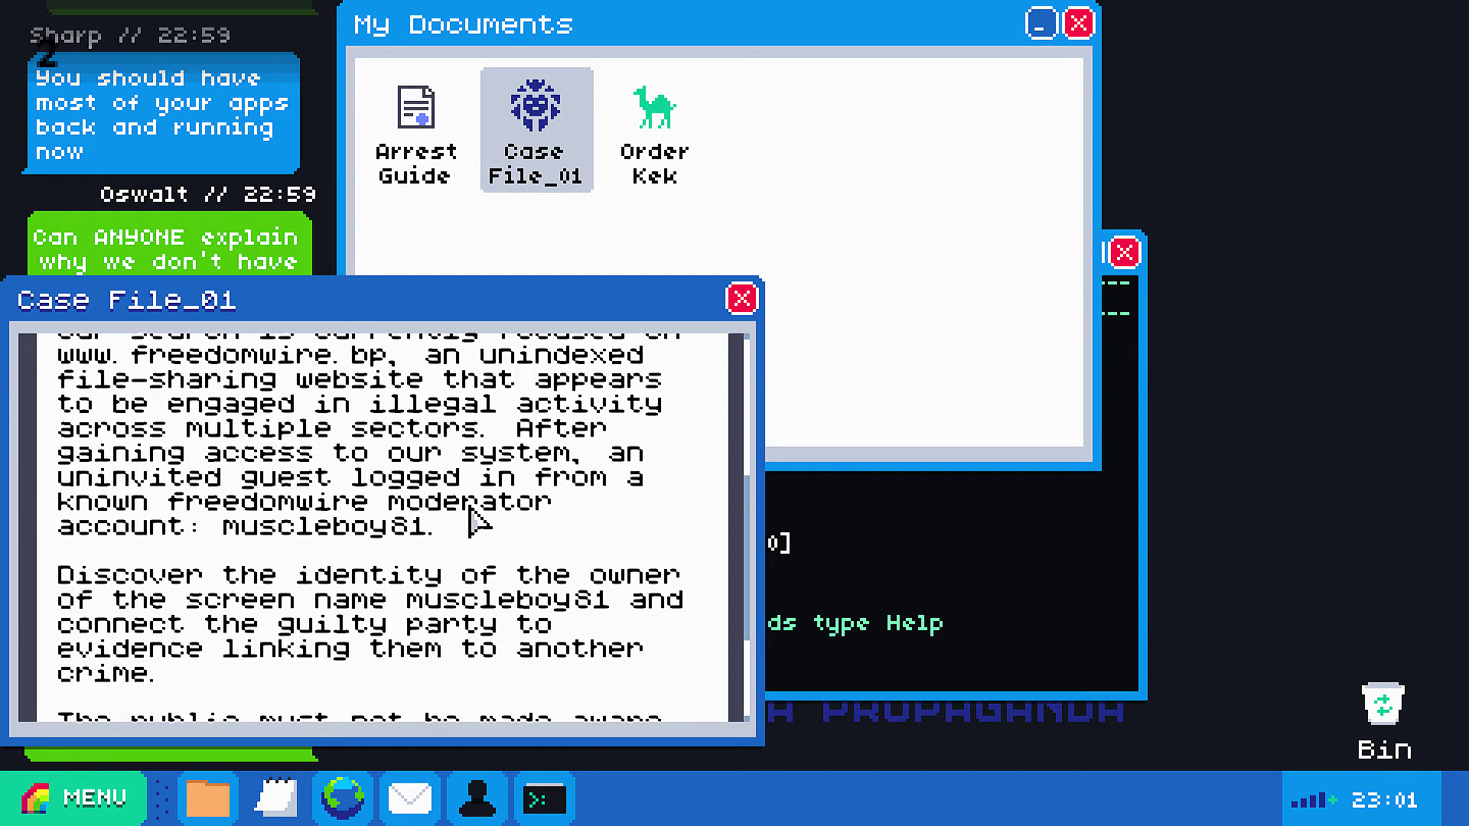
scroll(477, 523, down, 2)
scroll(478, 522, down, 3)
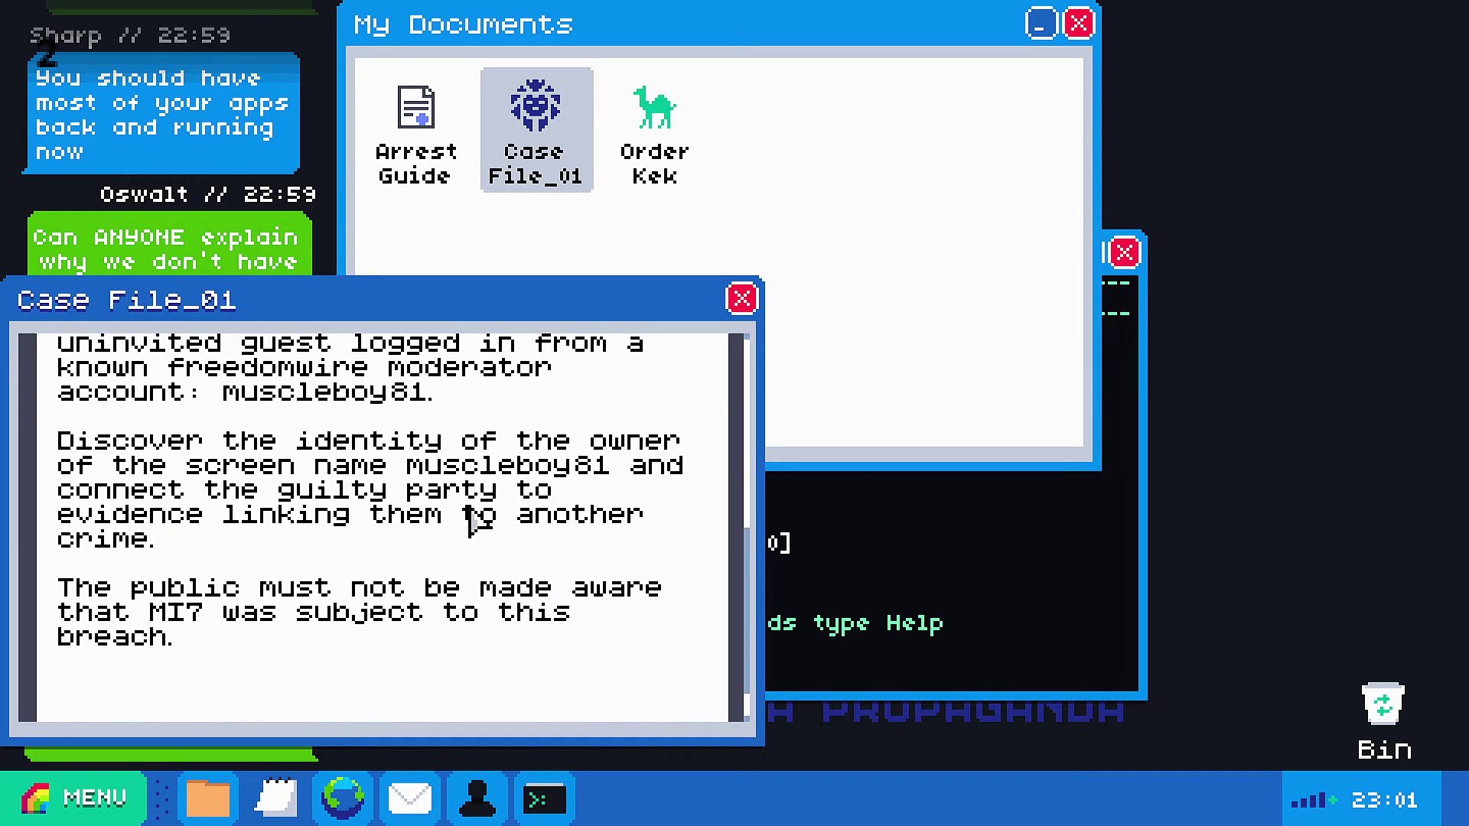
click(741, 299)
click(596, 678)
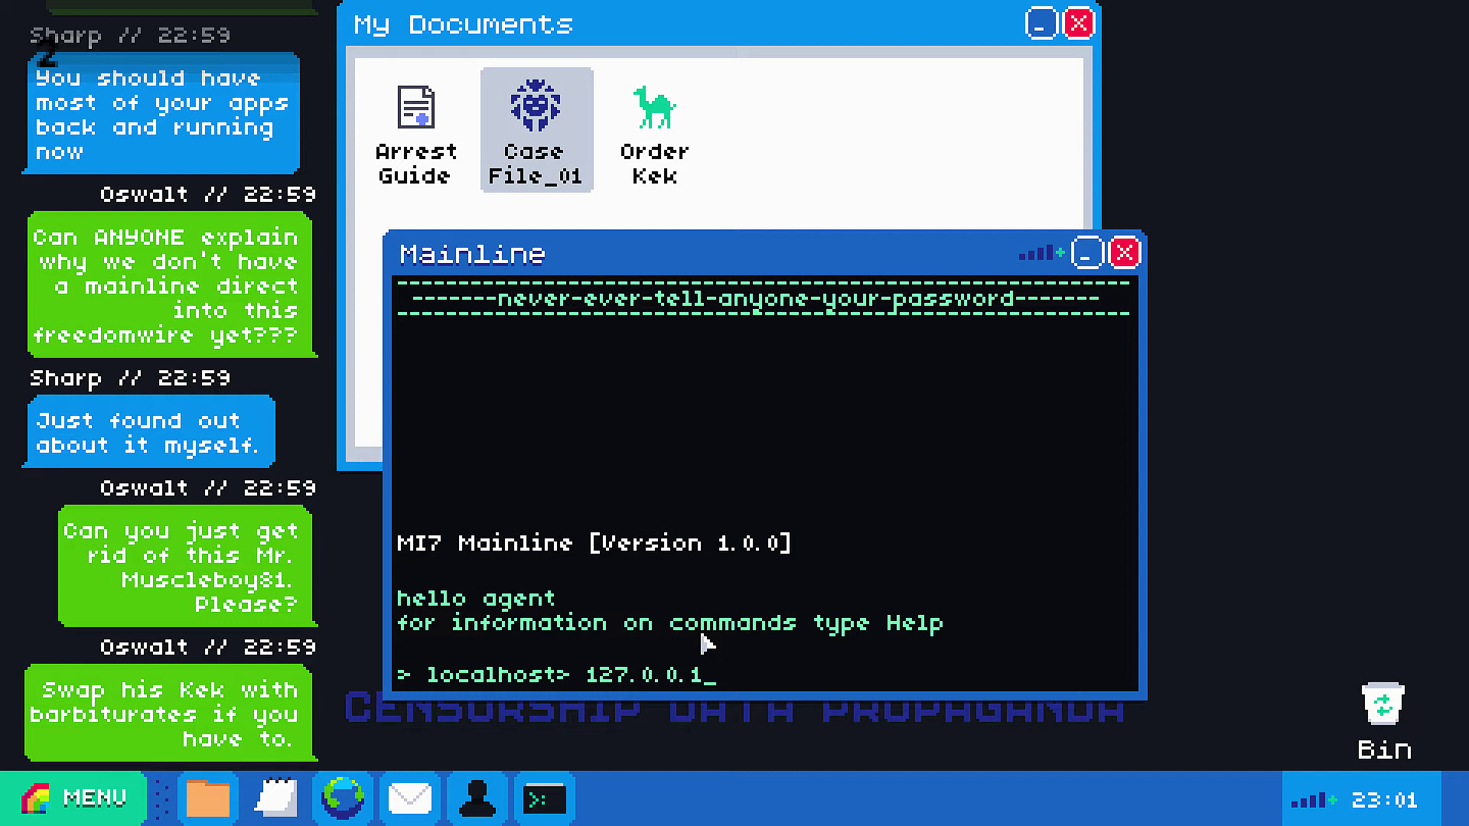
- Run 127.0.0.1 in the Mainline terminal, see it rejected, and minimize the terminal
key(Return)
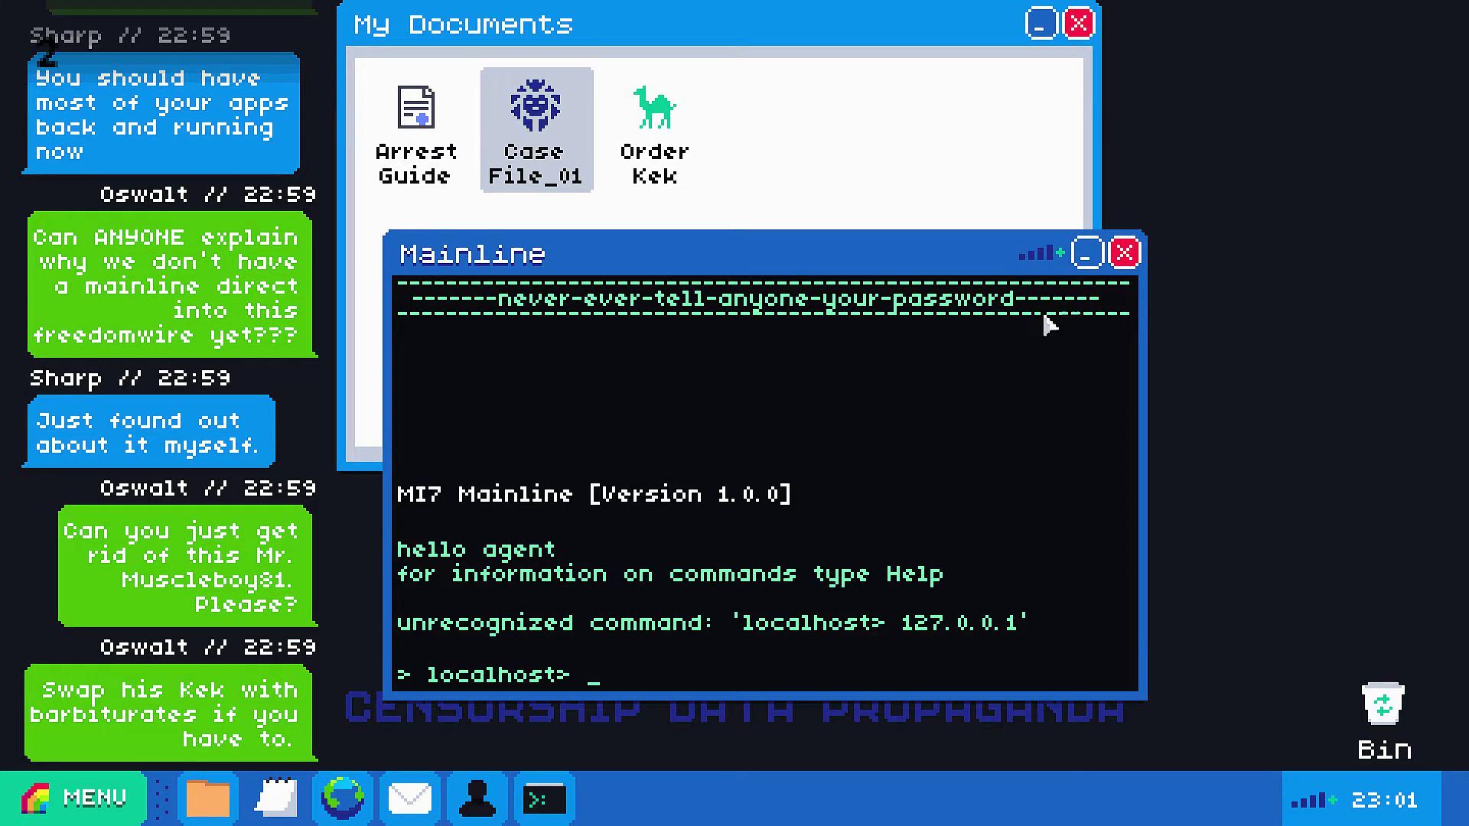
click(1089, 254)
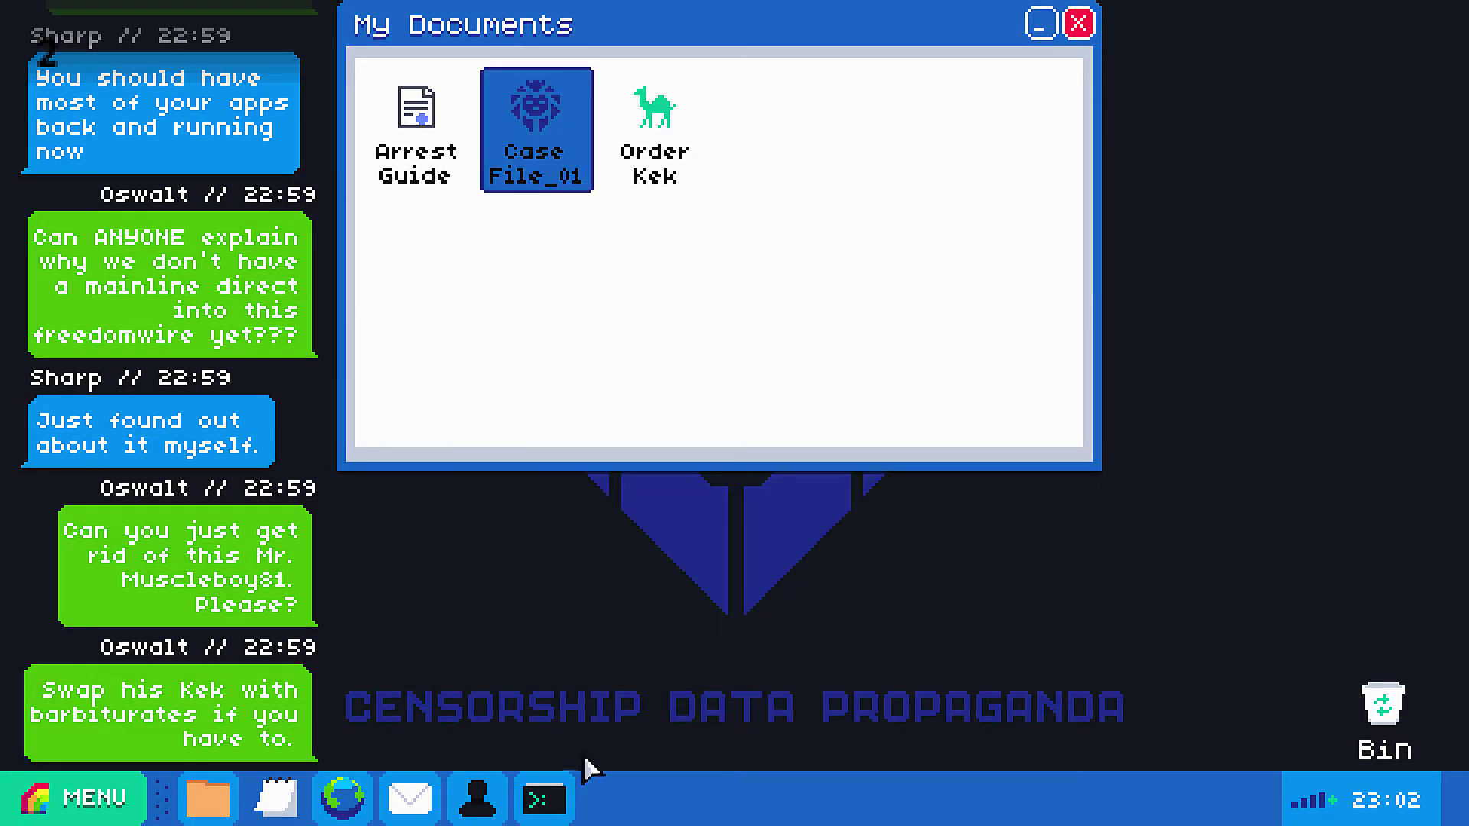
- Reread the inbox emails, including Arrest Guidelines from Cpt. Oswalt and Hello from Barnes,Ash
click(411, 798)
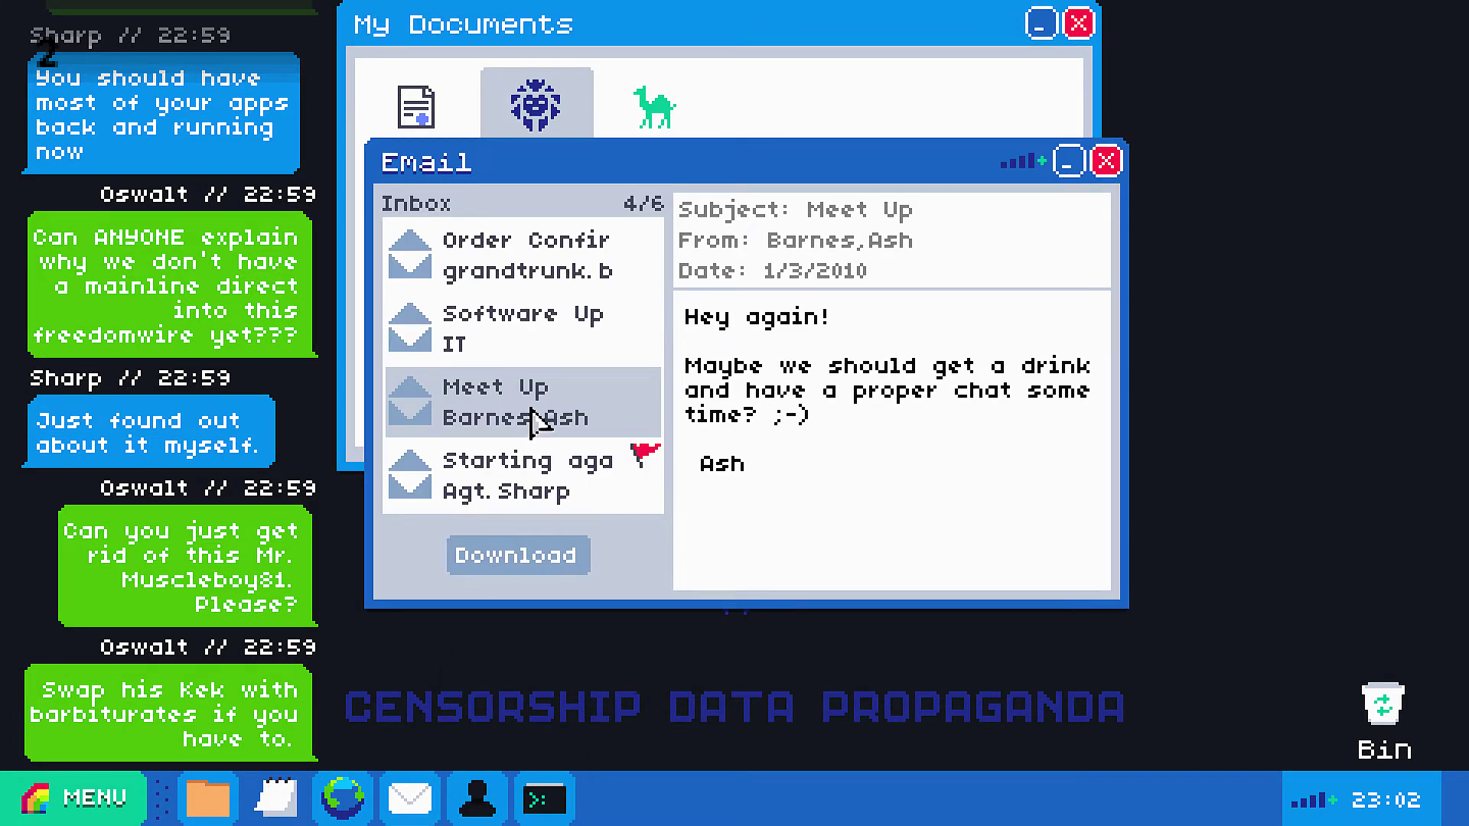
click(542, 266)
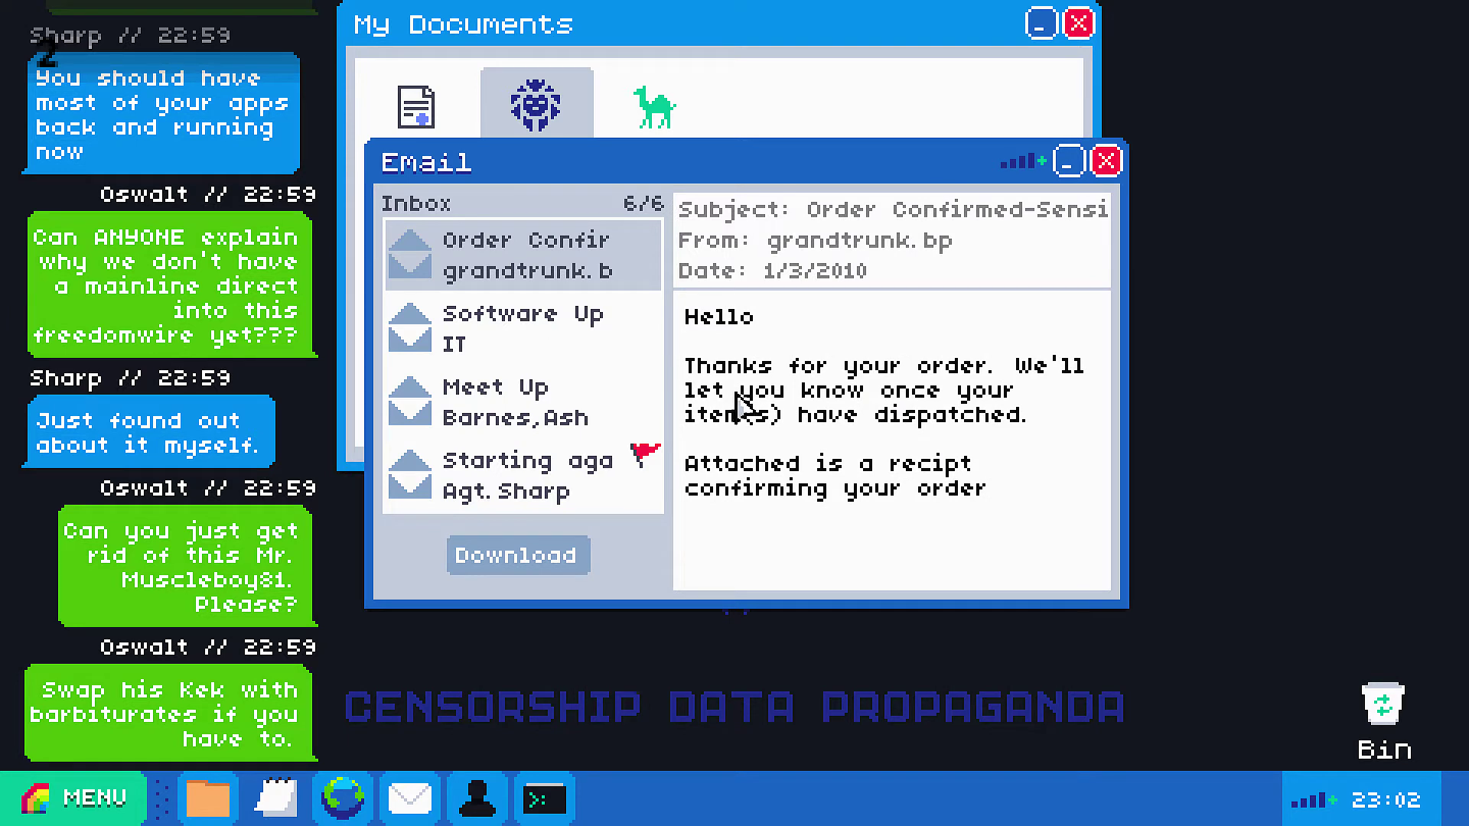
click(519, 340)
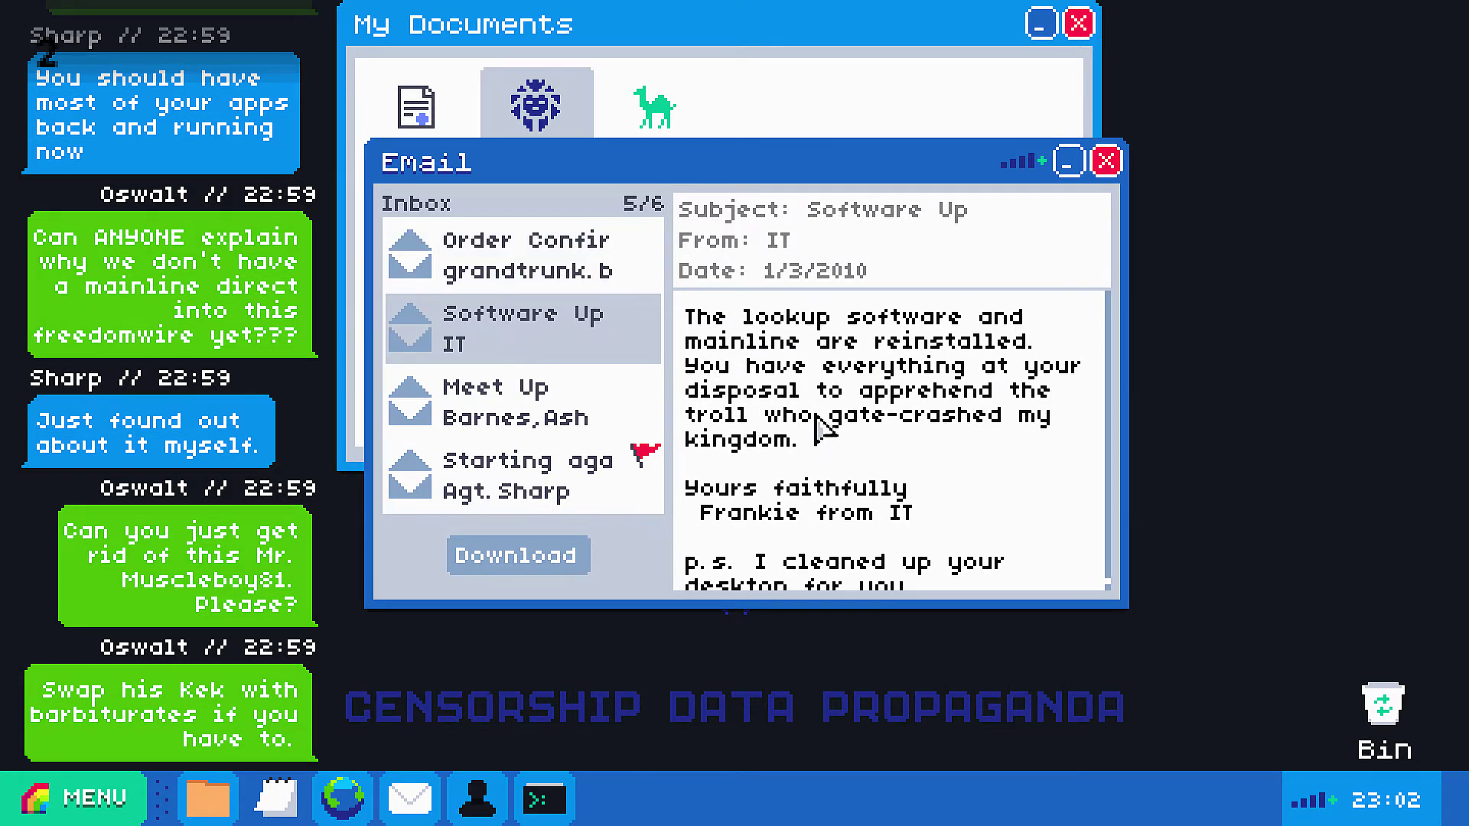
scroll(818, 427, down, 1)
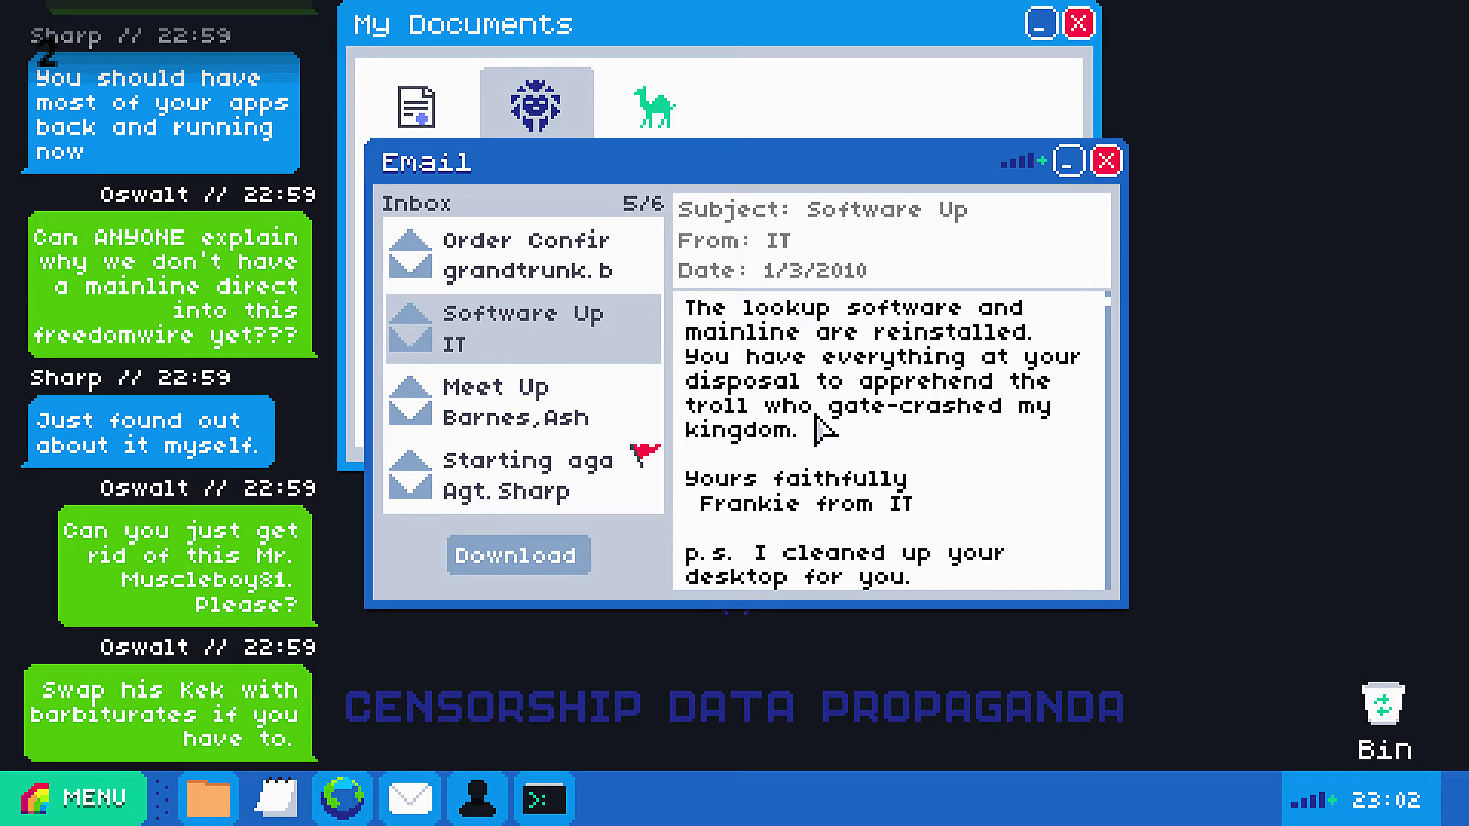
click(531, 412)
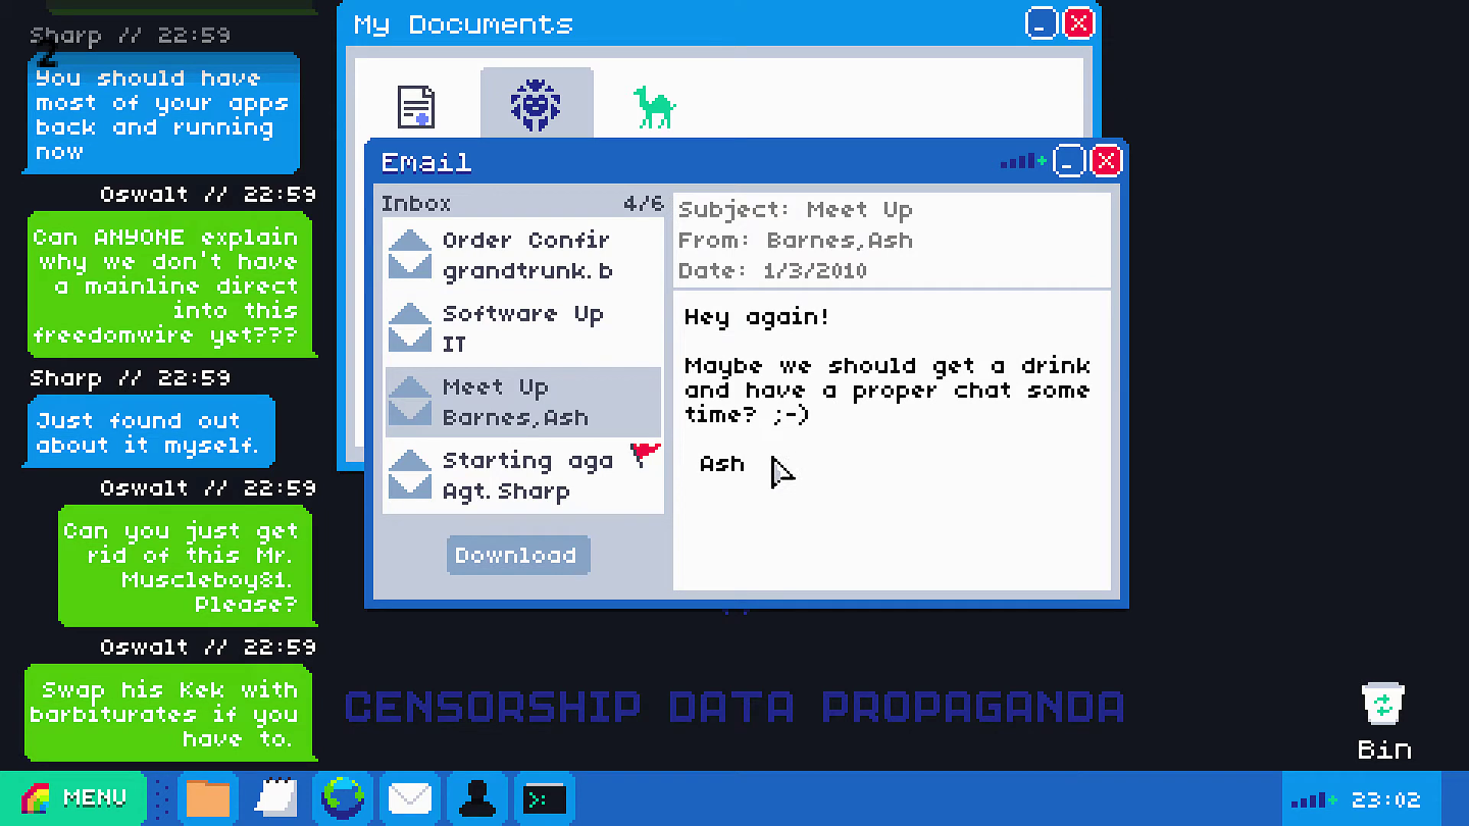
click(541, 476)
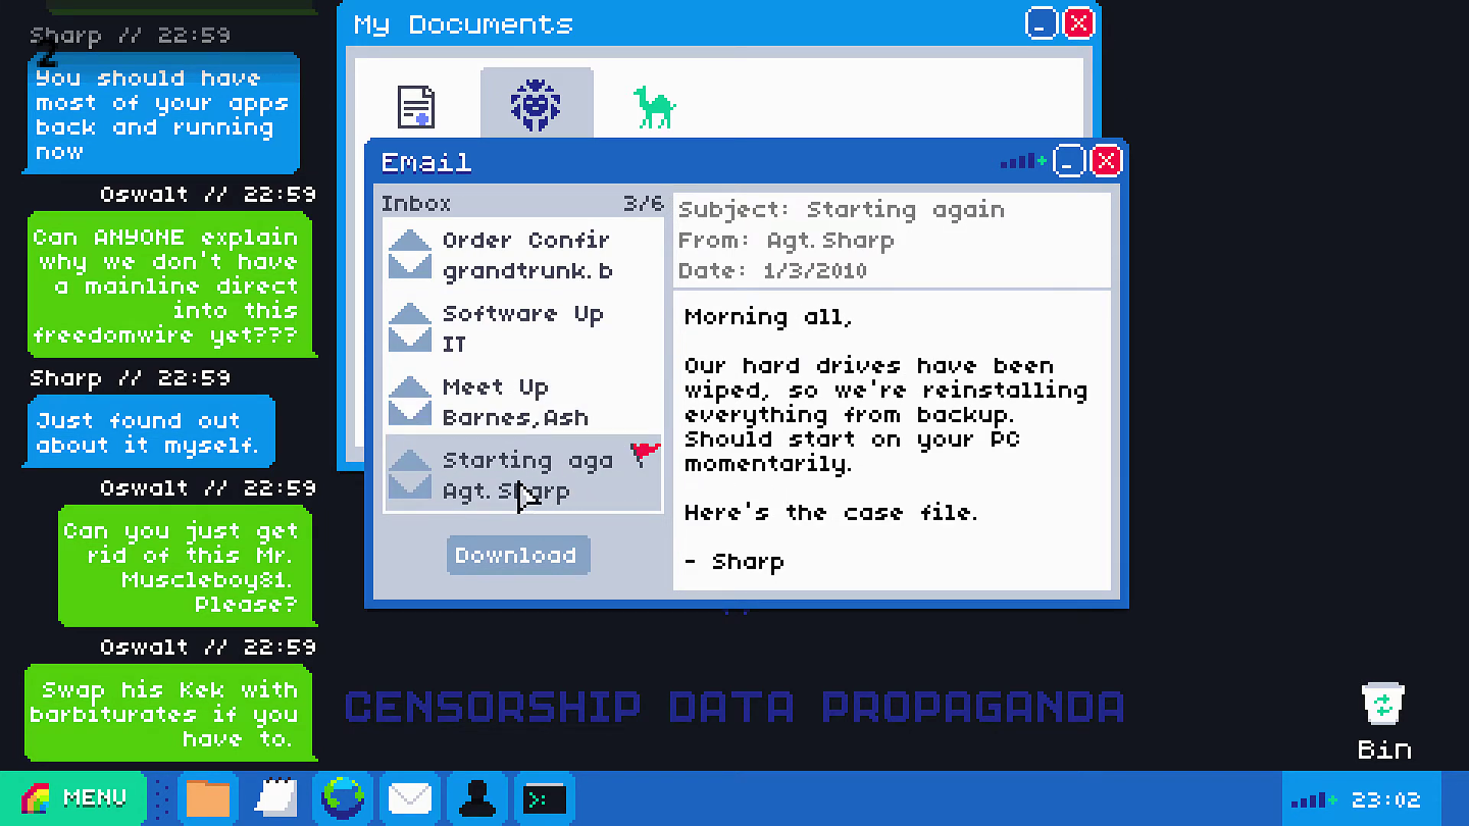
scroll(528, 496, down, 2)
click(531, 427)
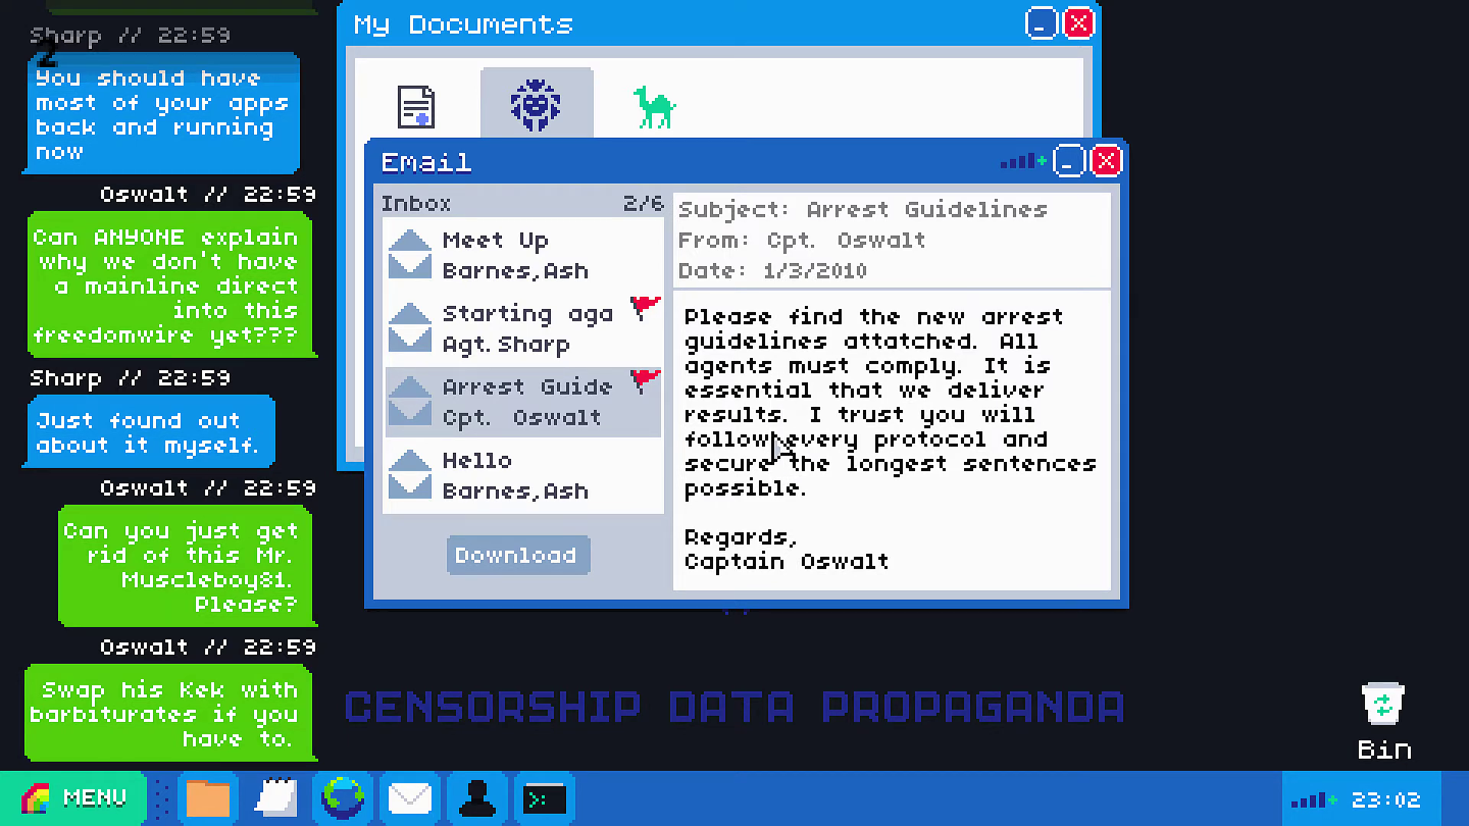
click(540, 477)
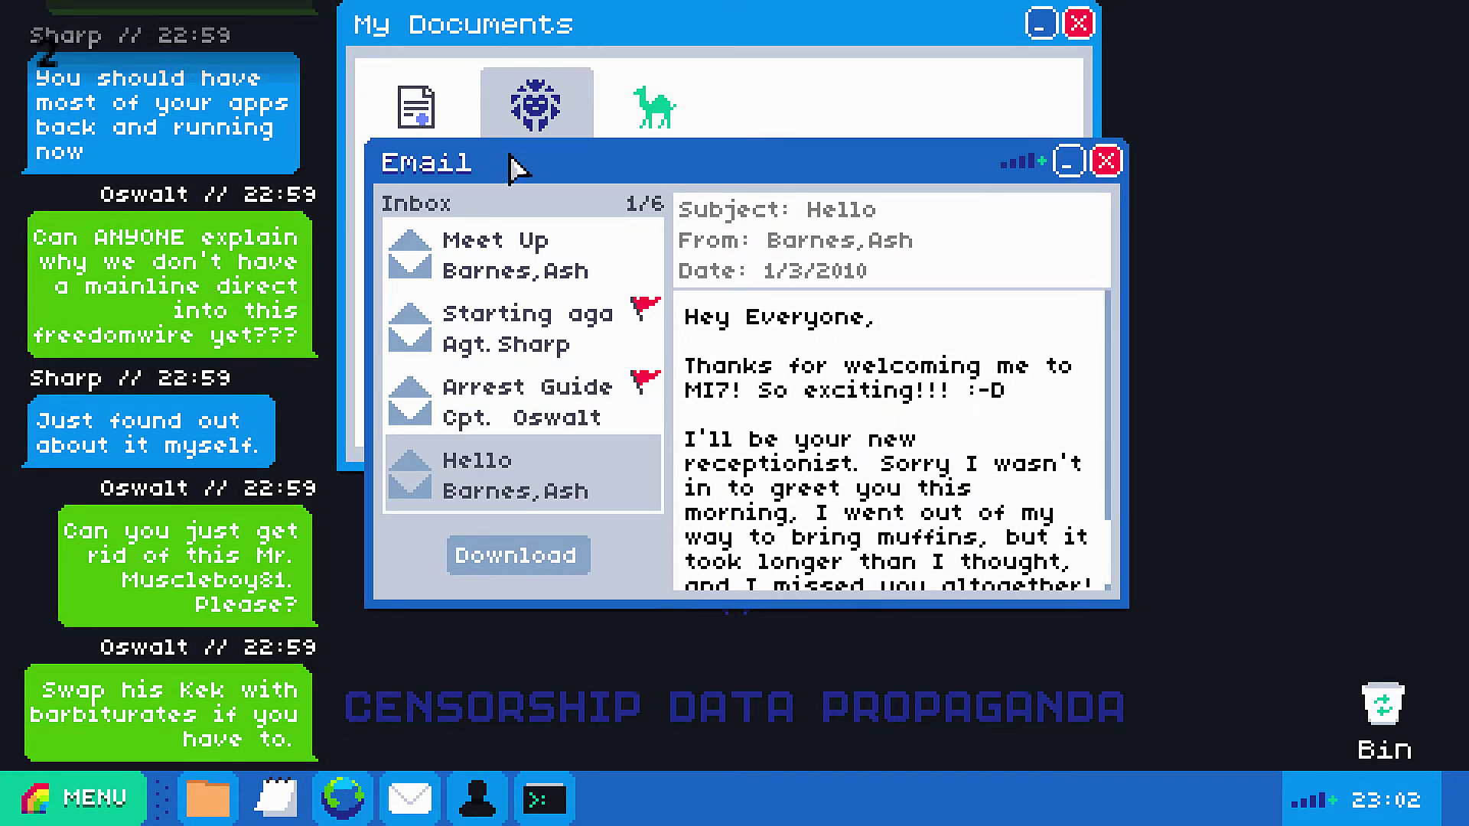
- Open the Arrest Guide document from My Documents, read it, and close it
click(417, 109)
double_click(419, 125)
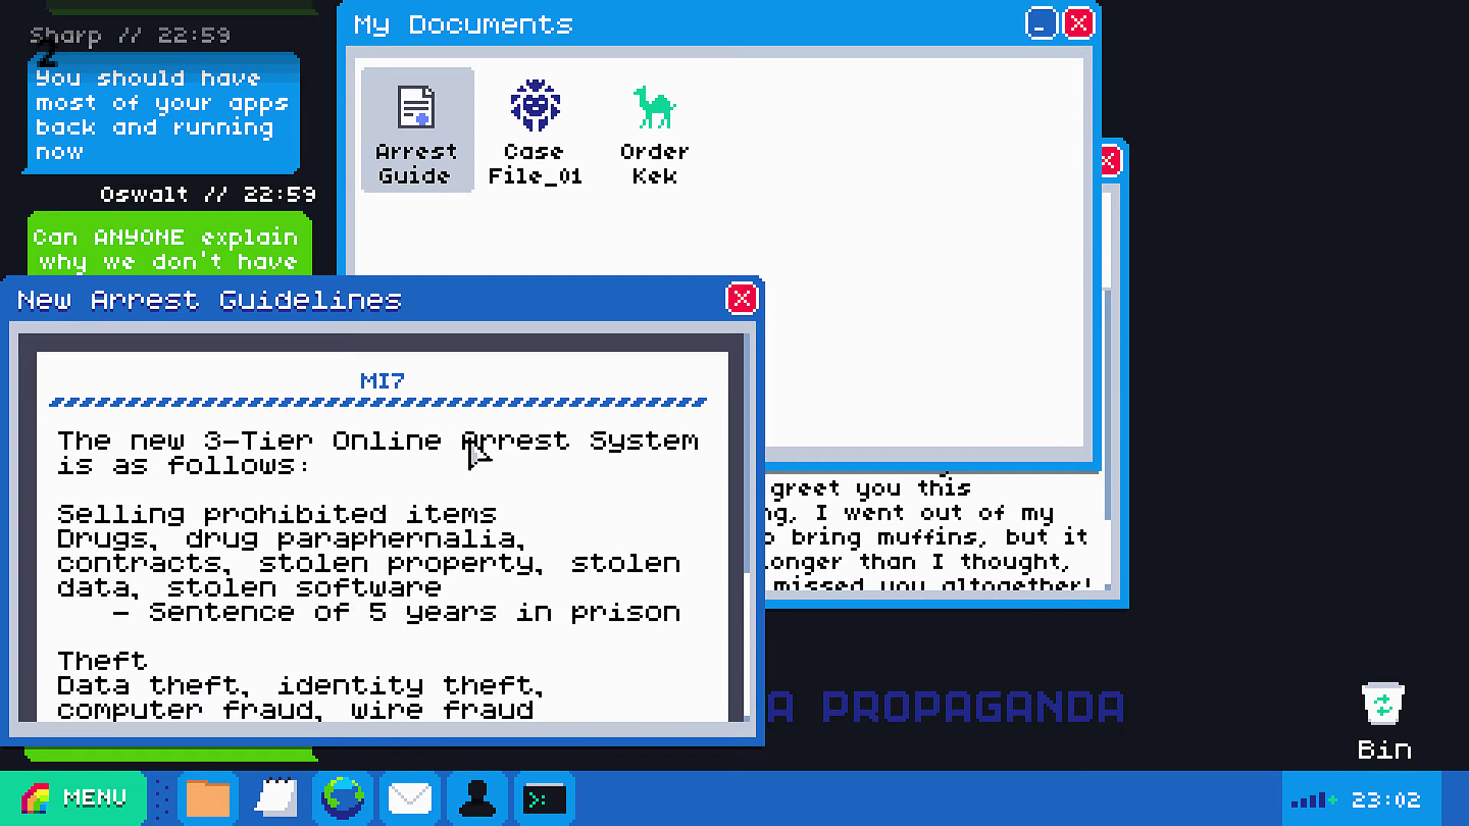
scroll(476, 454, down, 4)
scroll(476, 454, down, 4)
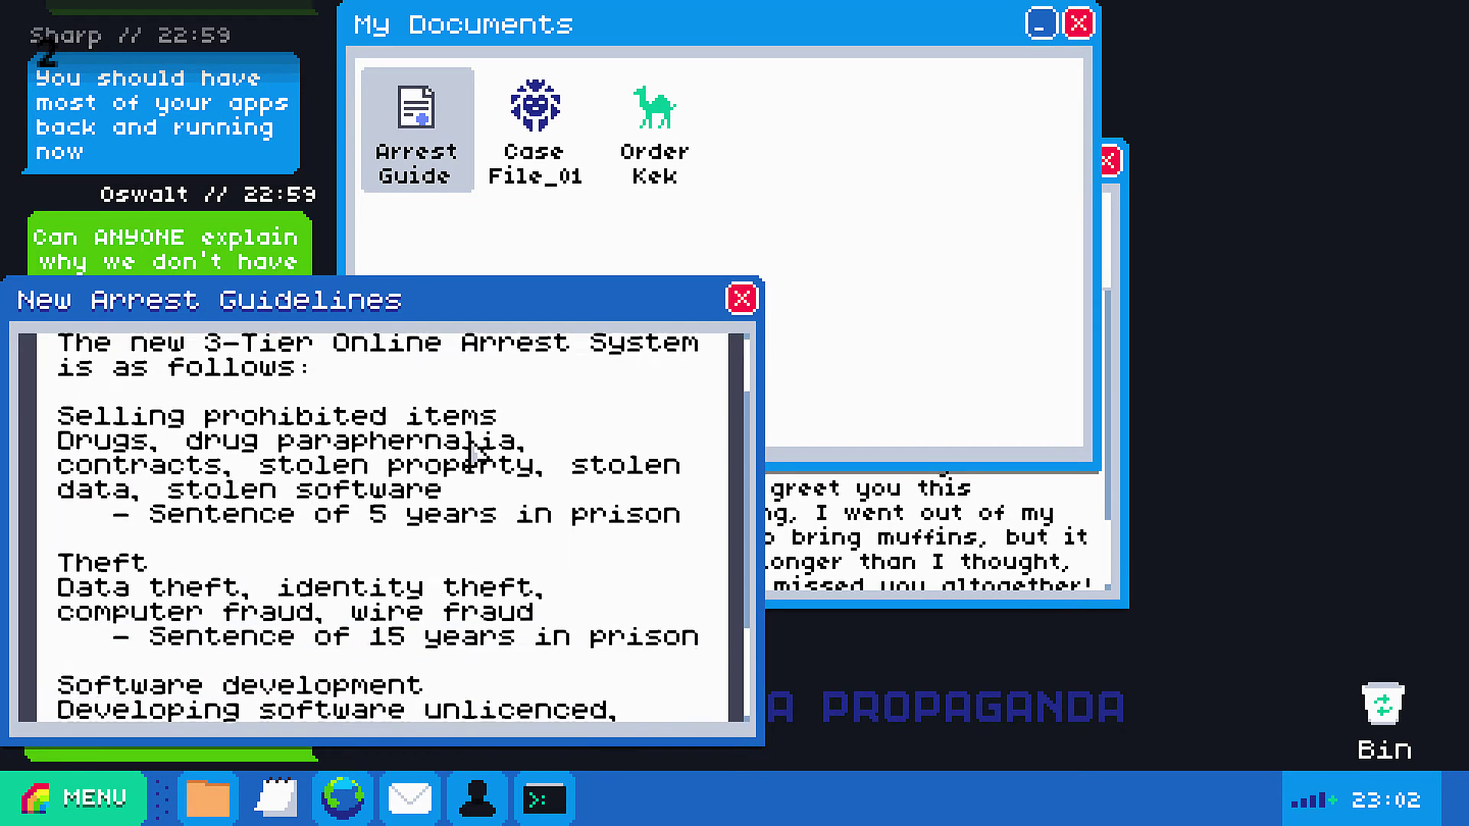
click(745, 299)
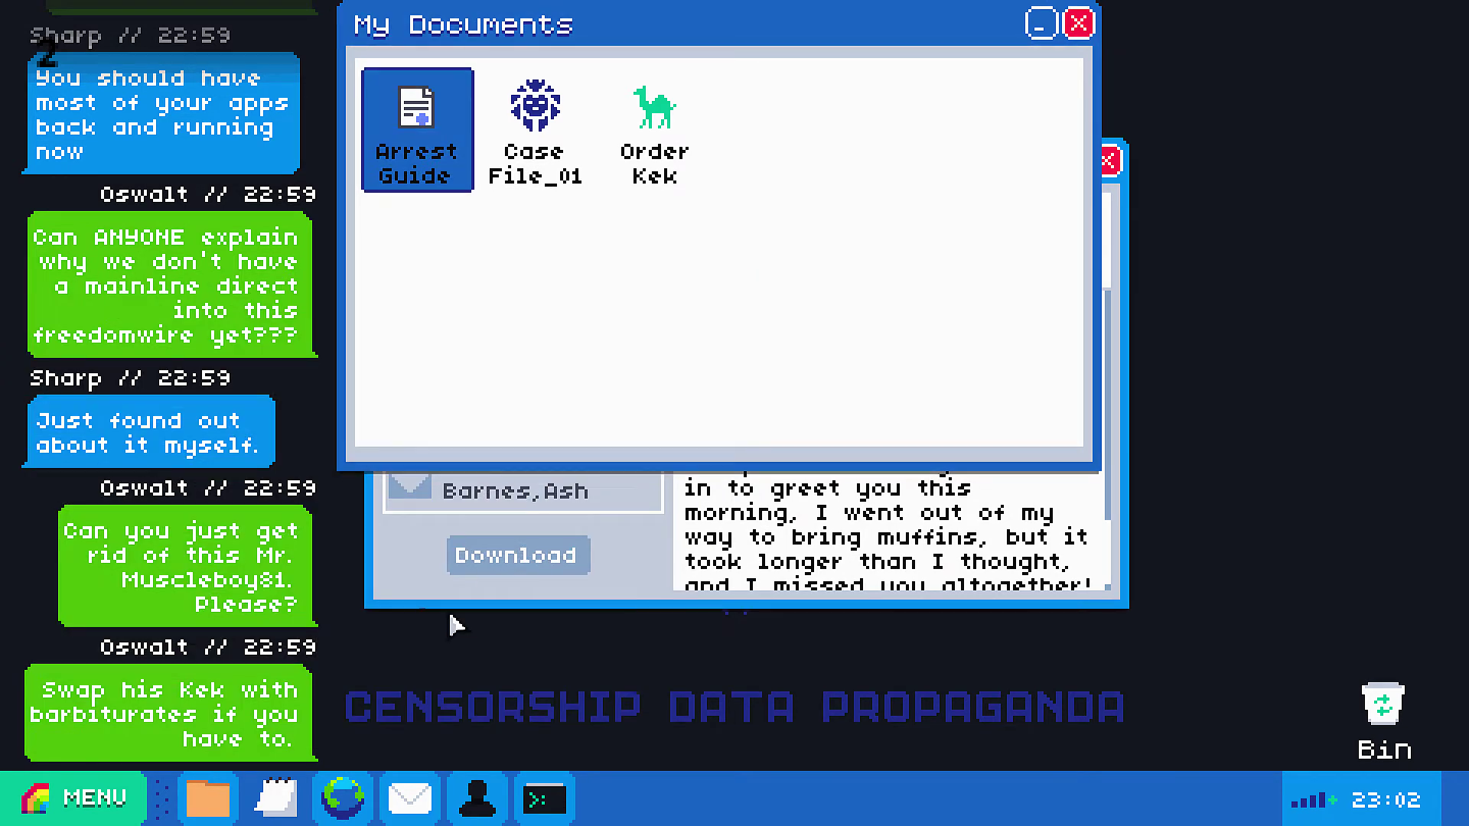
scroll(275, 562, up, 1)
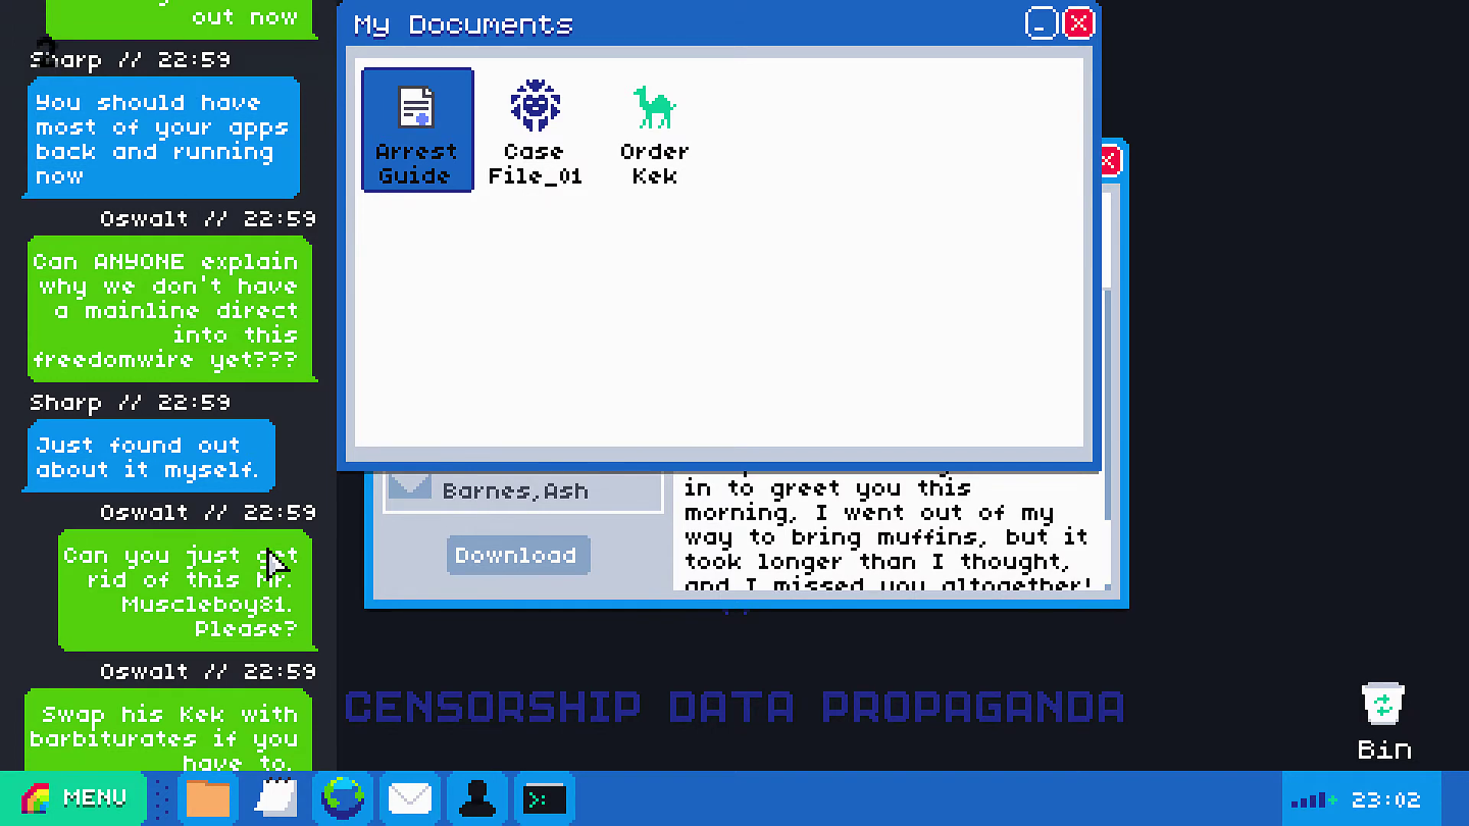
scroll(276, 563, down, 1)
scroll(275, 562, up, 1)
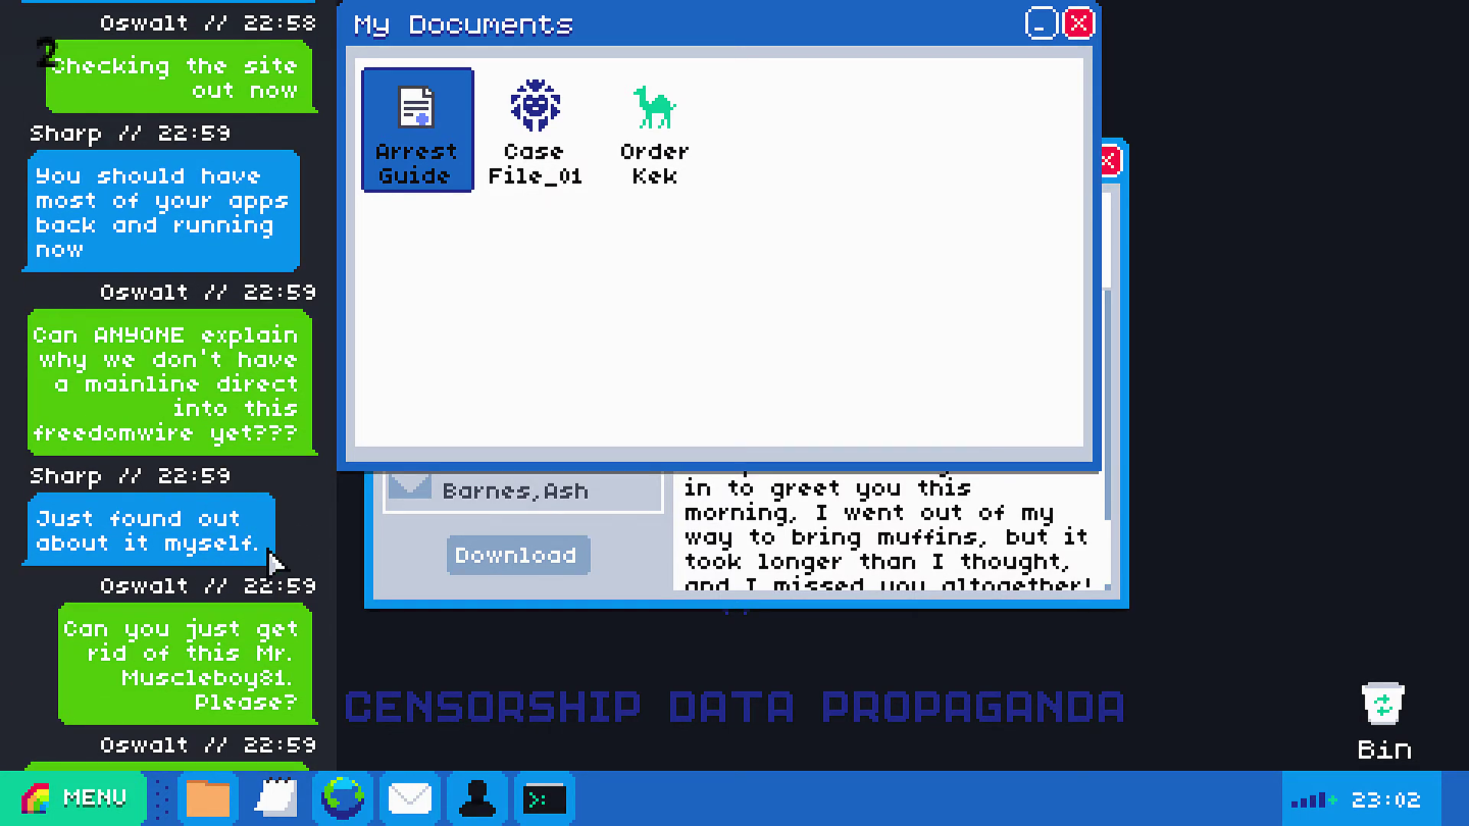
scroll(276, 562, up, 1)
scroll(275, 563, up, 1)
scroll(275, 563, up, 1)
scroll(275, 559, up, 2)
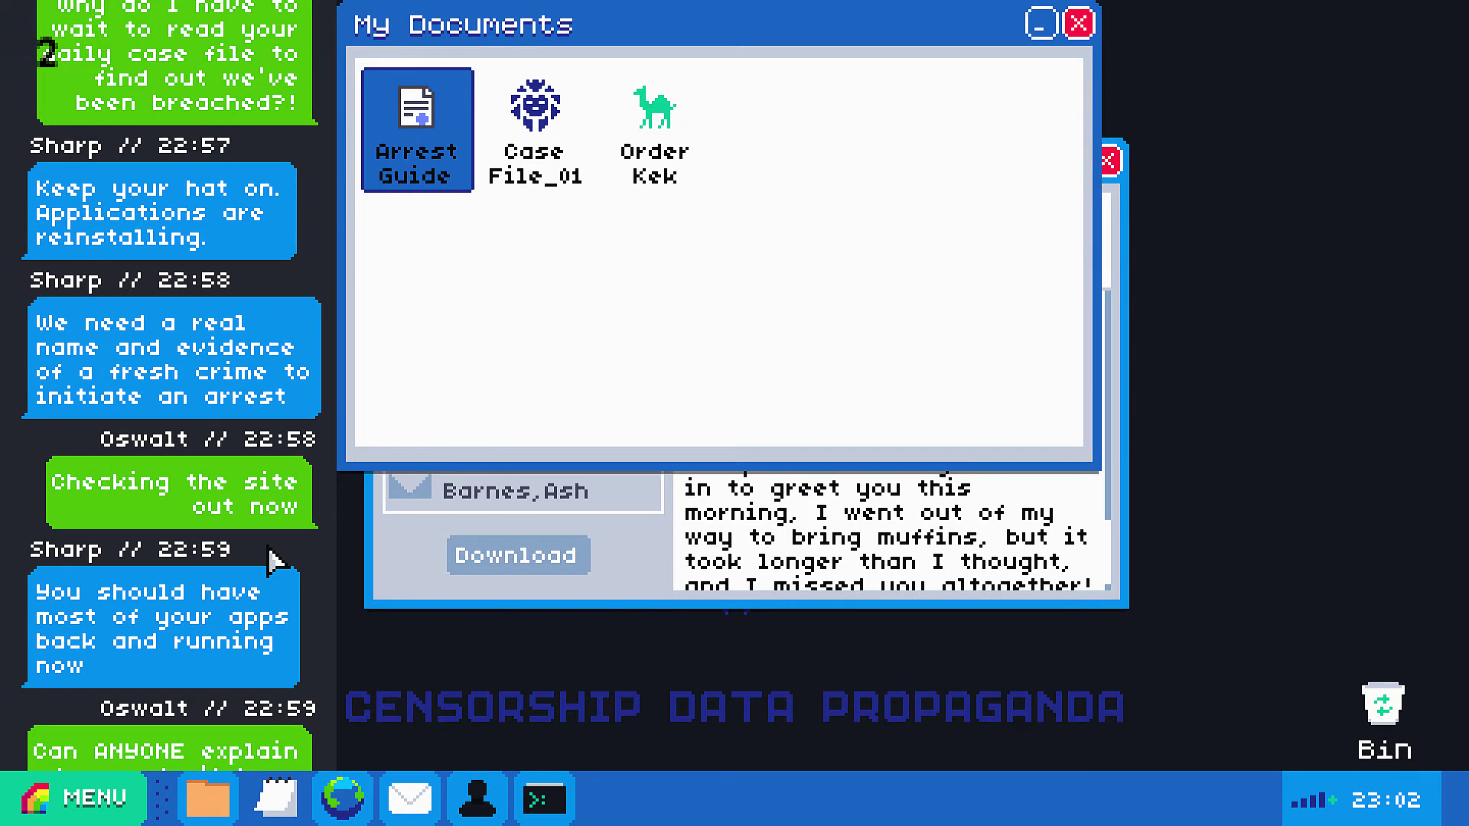
scroll(275, 559, down, 1)
scroll(263, 470, up, 2)
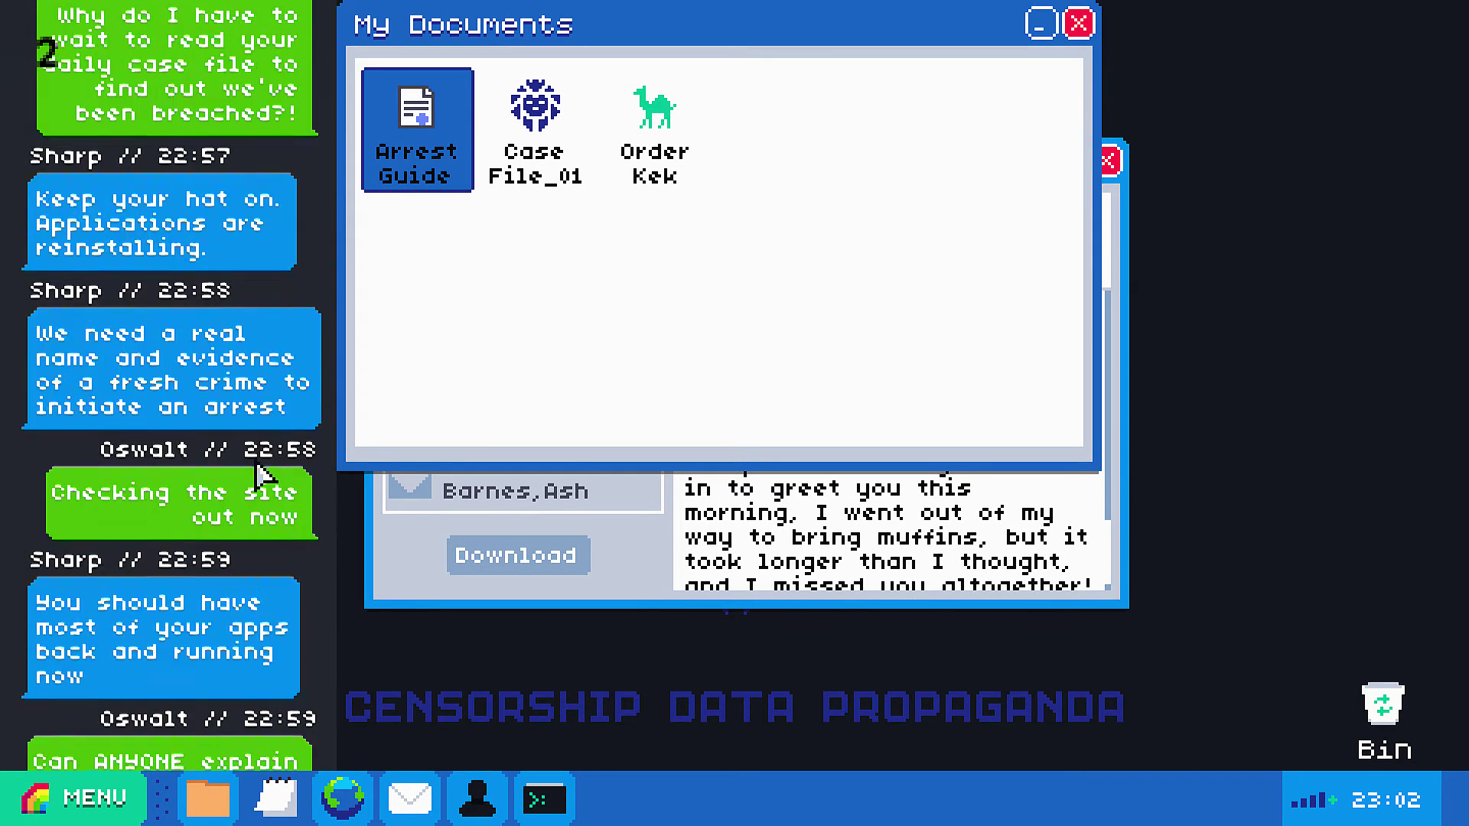
scroll(264, 532, up, 2)
scroll(264, 530, down, 2)
scroll(264, 531, down, 1)
scroll(258, 523, down, 2)
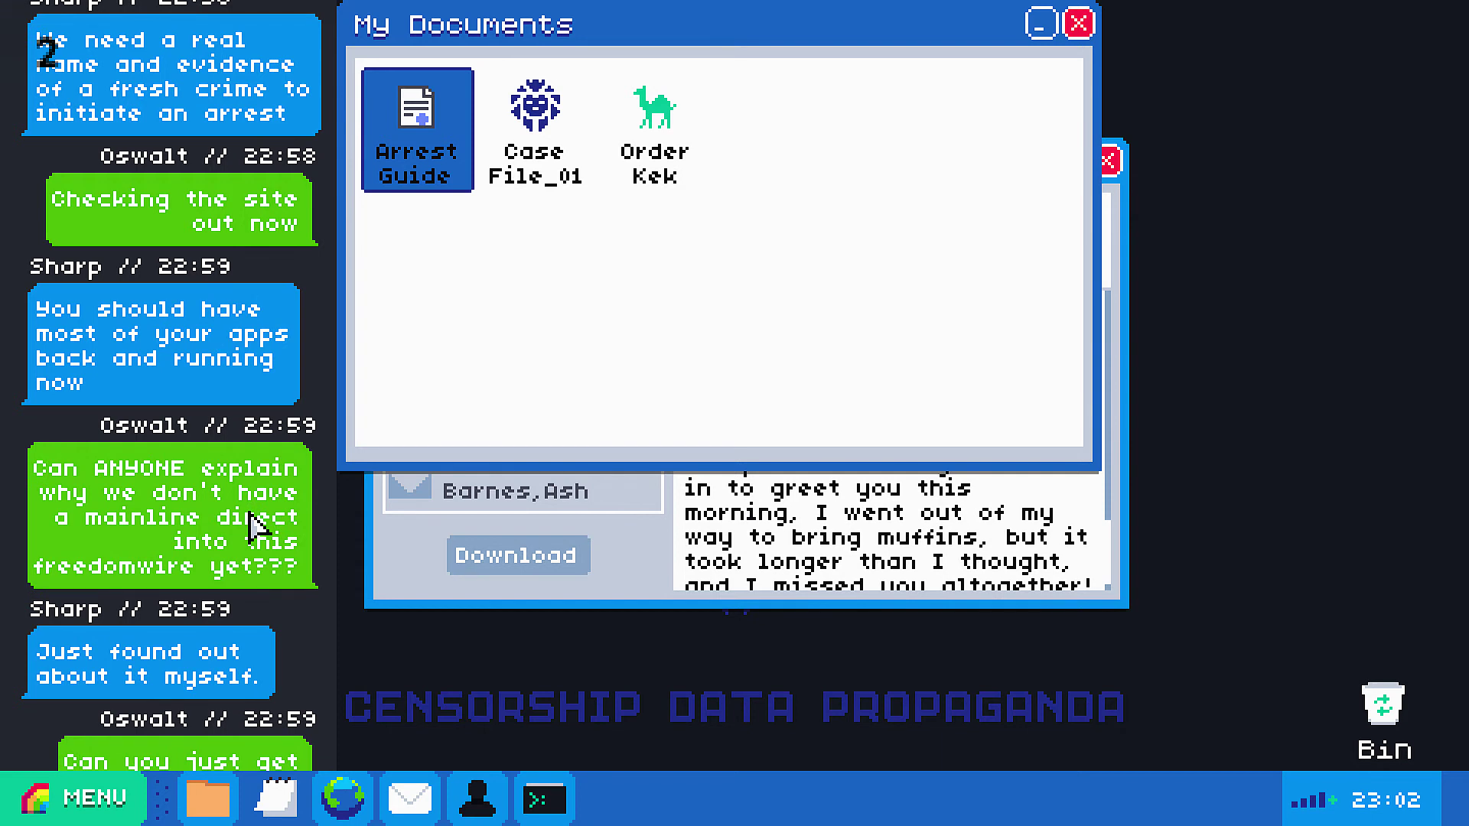
scroll(255, 519, down, 2)
scroll(256, 519, down, 2)
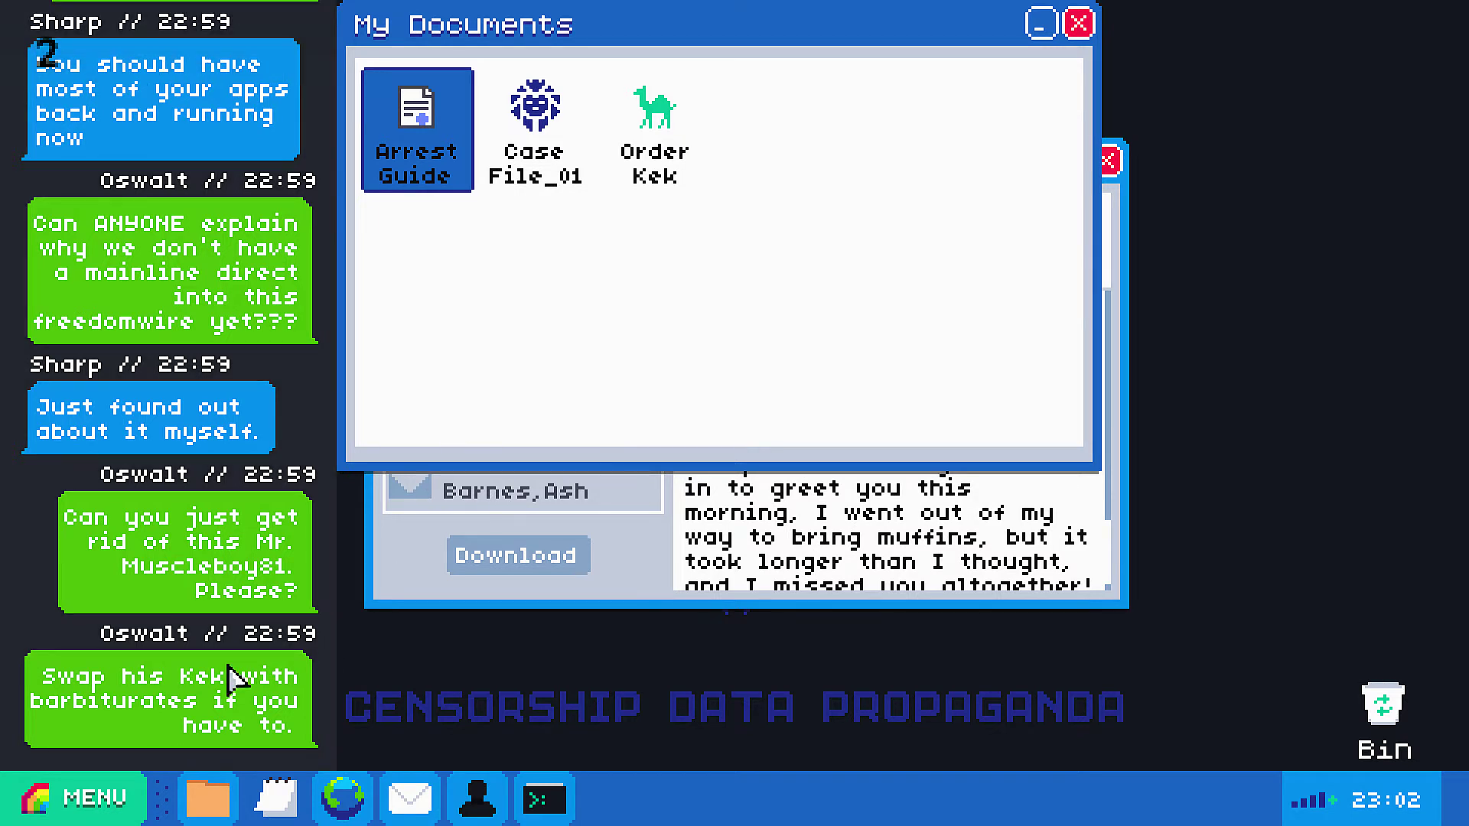
- Revisit GrandTrunk's About page and the muscleboy's KEK thread, returning to the forum list
click(344, 802)
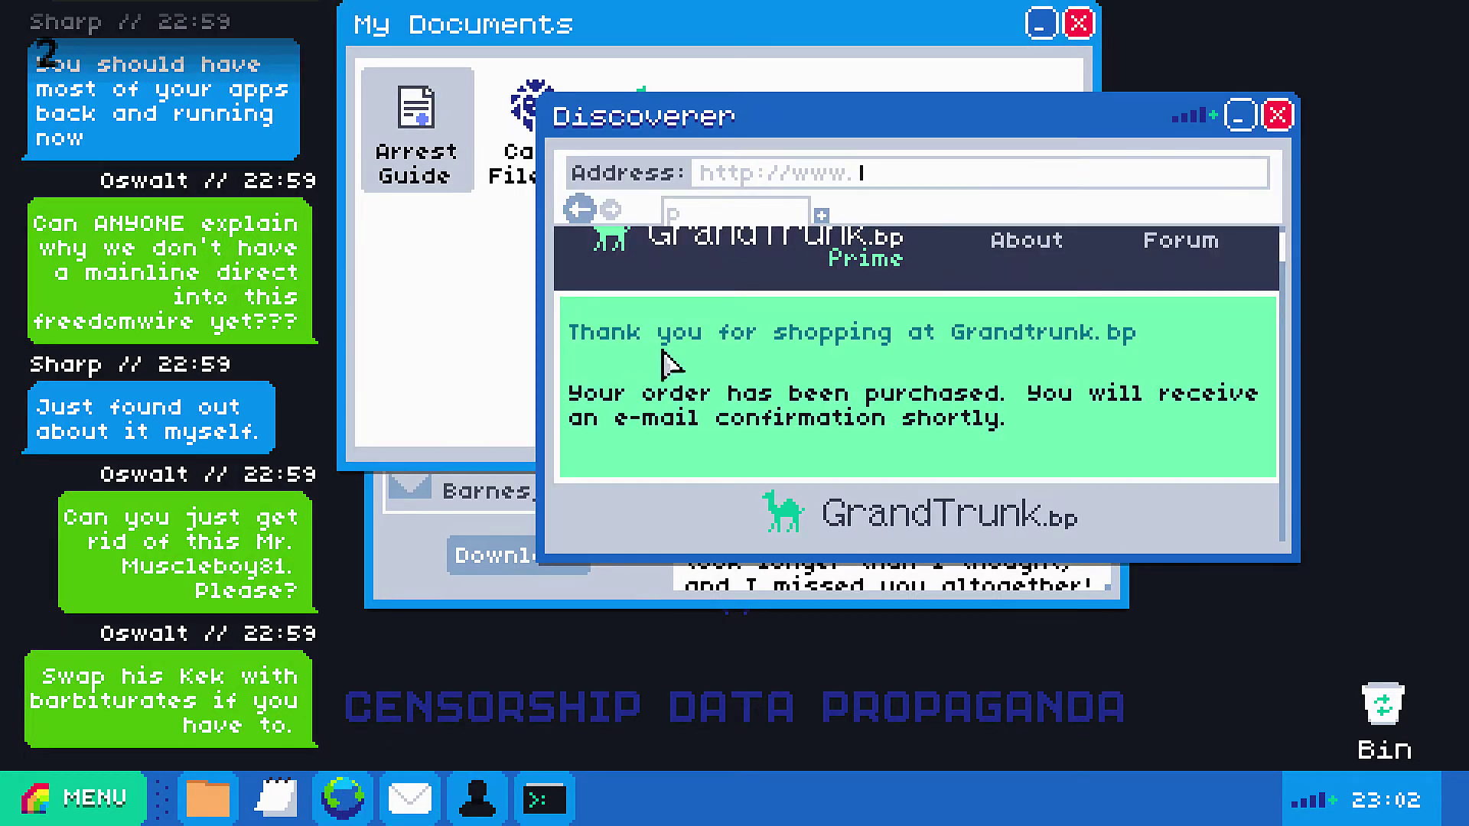
scroll(1029, 317, up, 1)
scroll(1030, 318, down, 1)
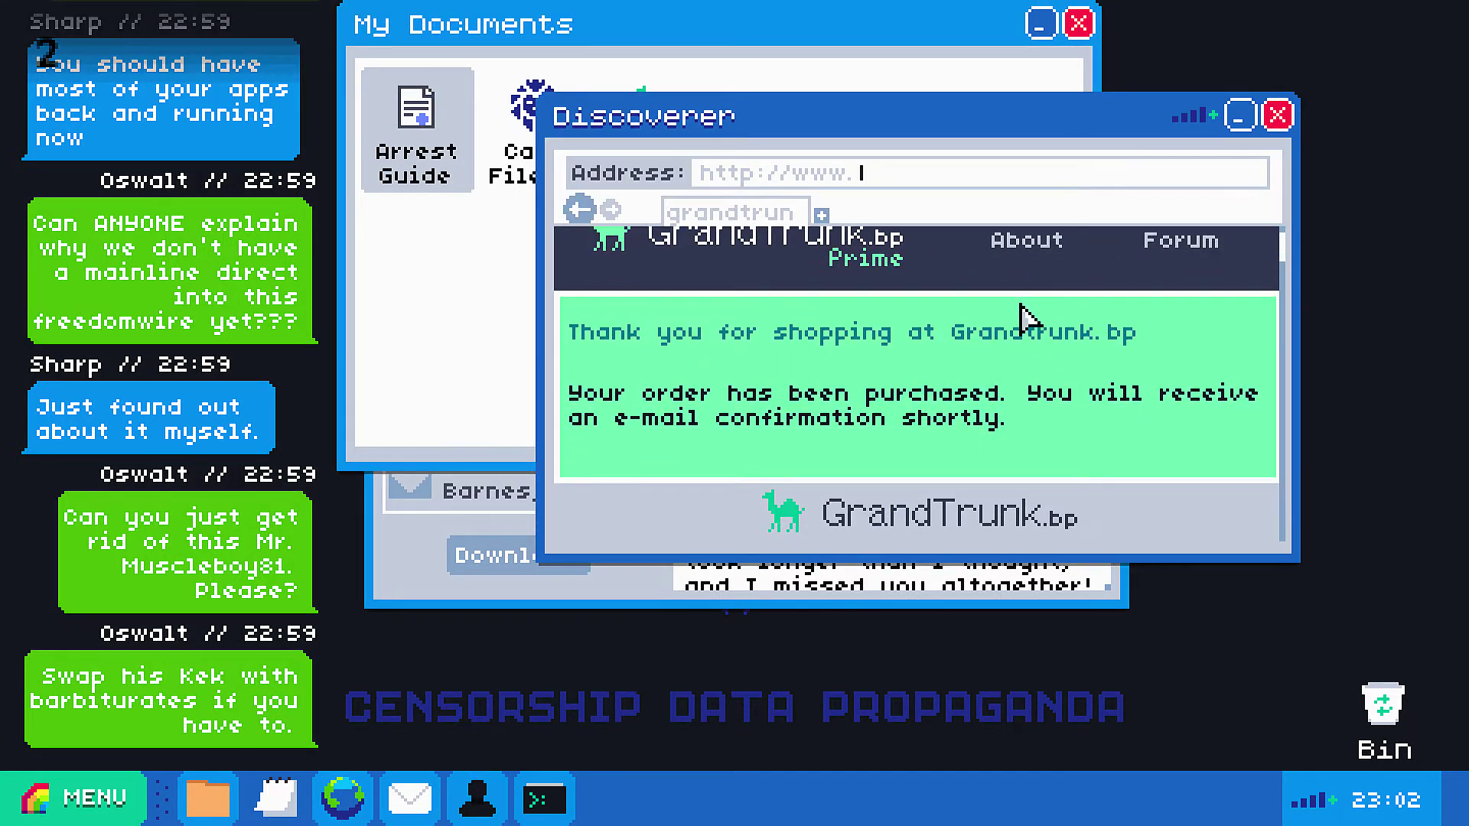
scroll(998, 344, up, 1)
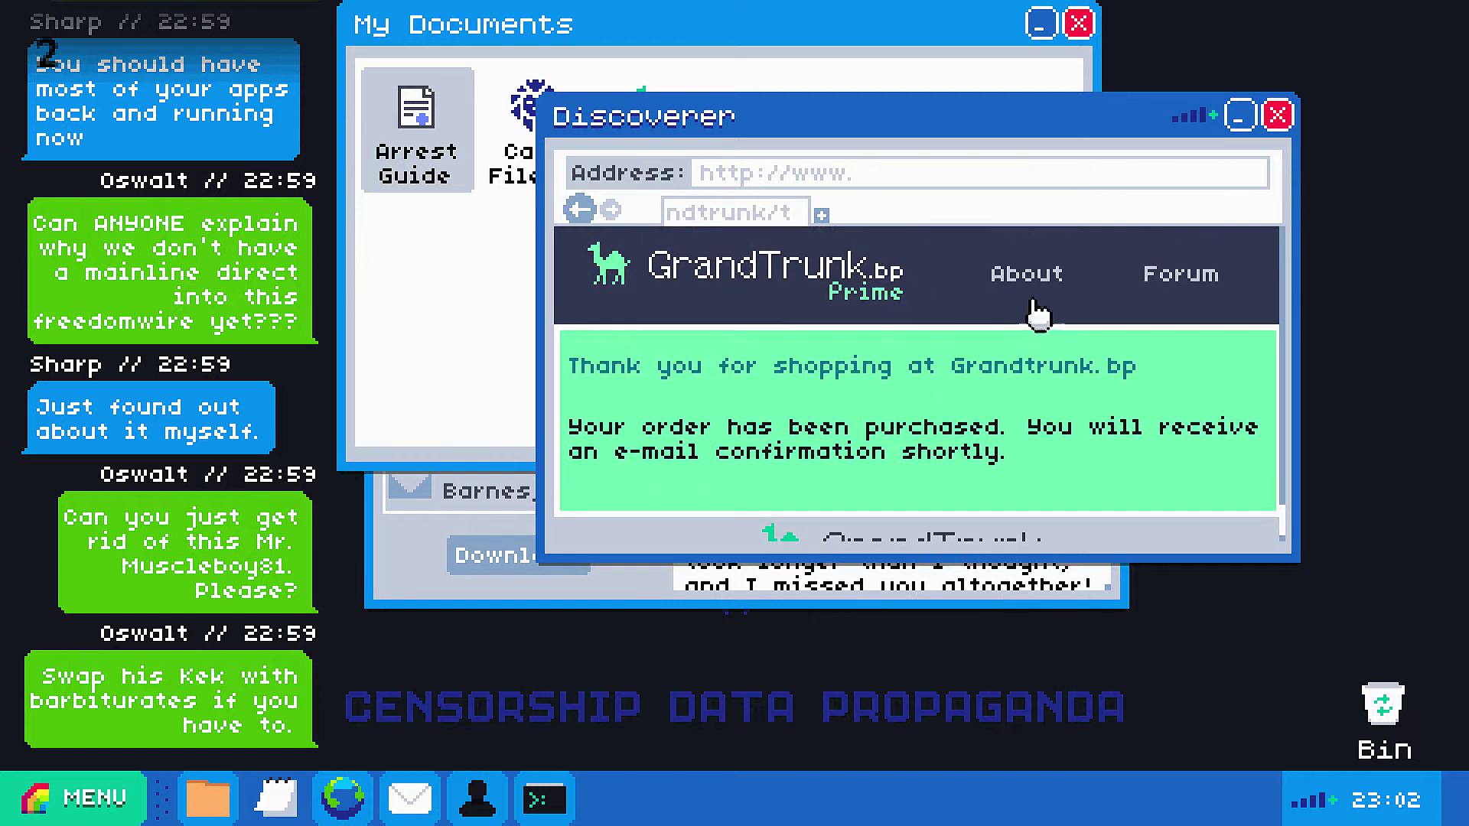
click(1048, 288)
scroll(1085, 341, down, 4)
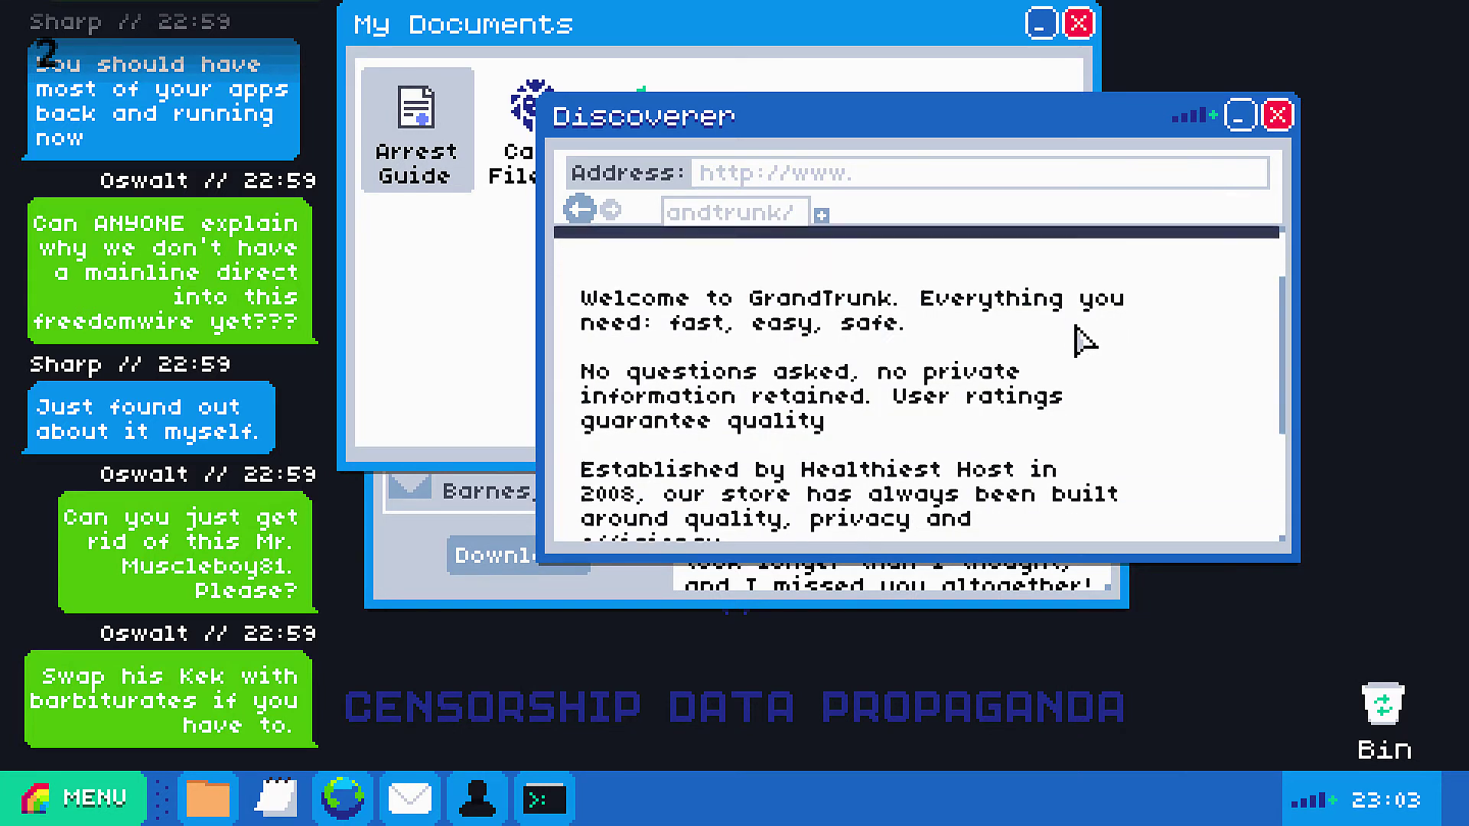
scroll(1084, 341, up, 3)
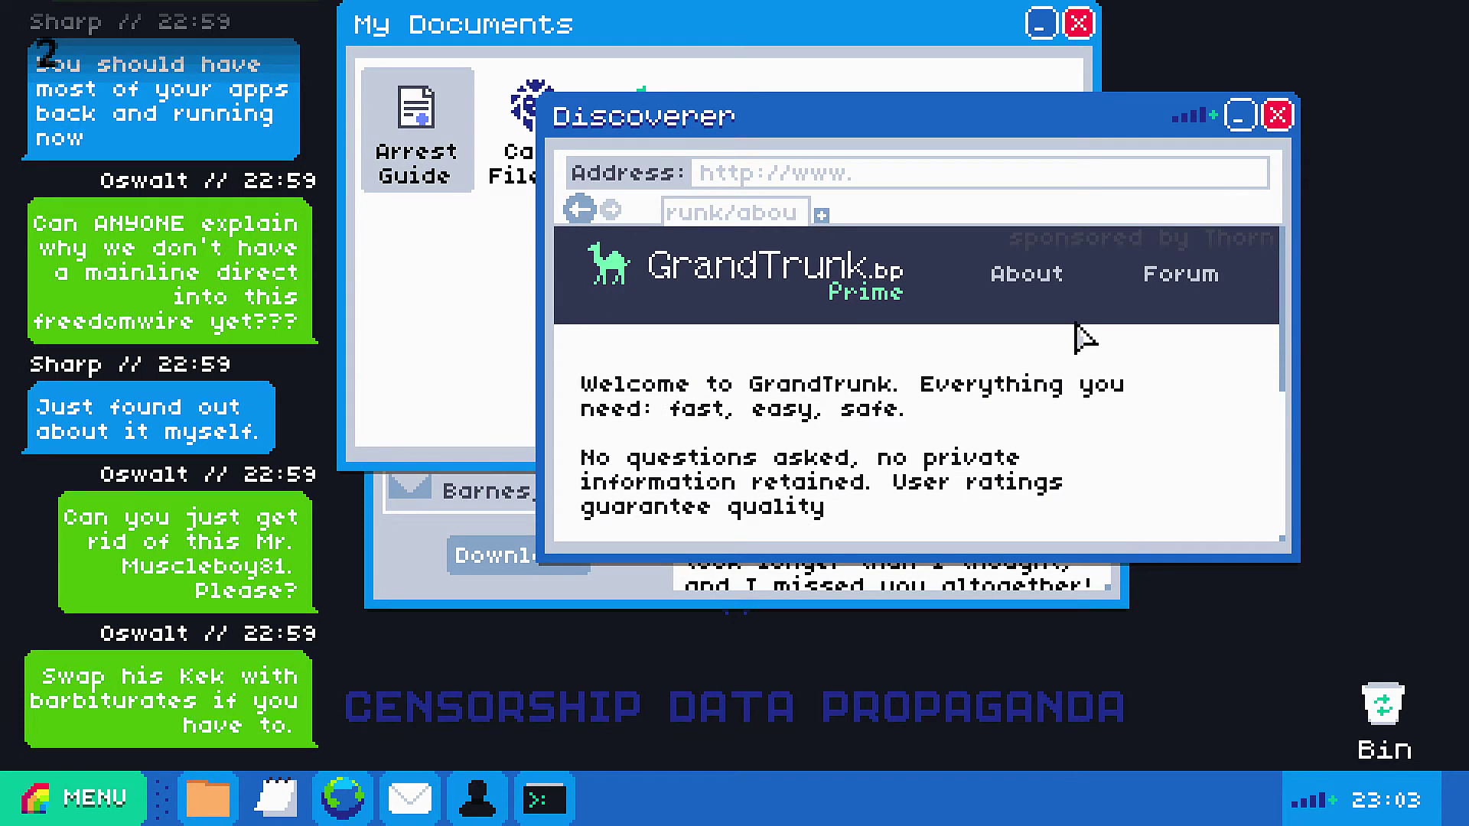
click(1180, 275)
scroll(919, 379, down, 3)
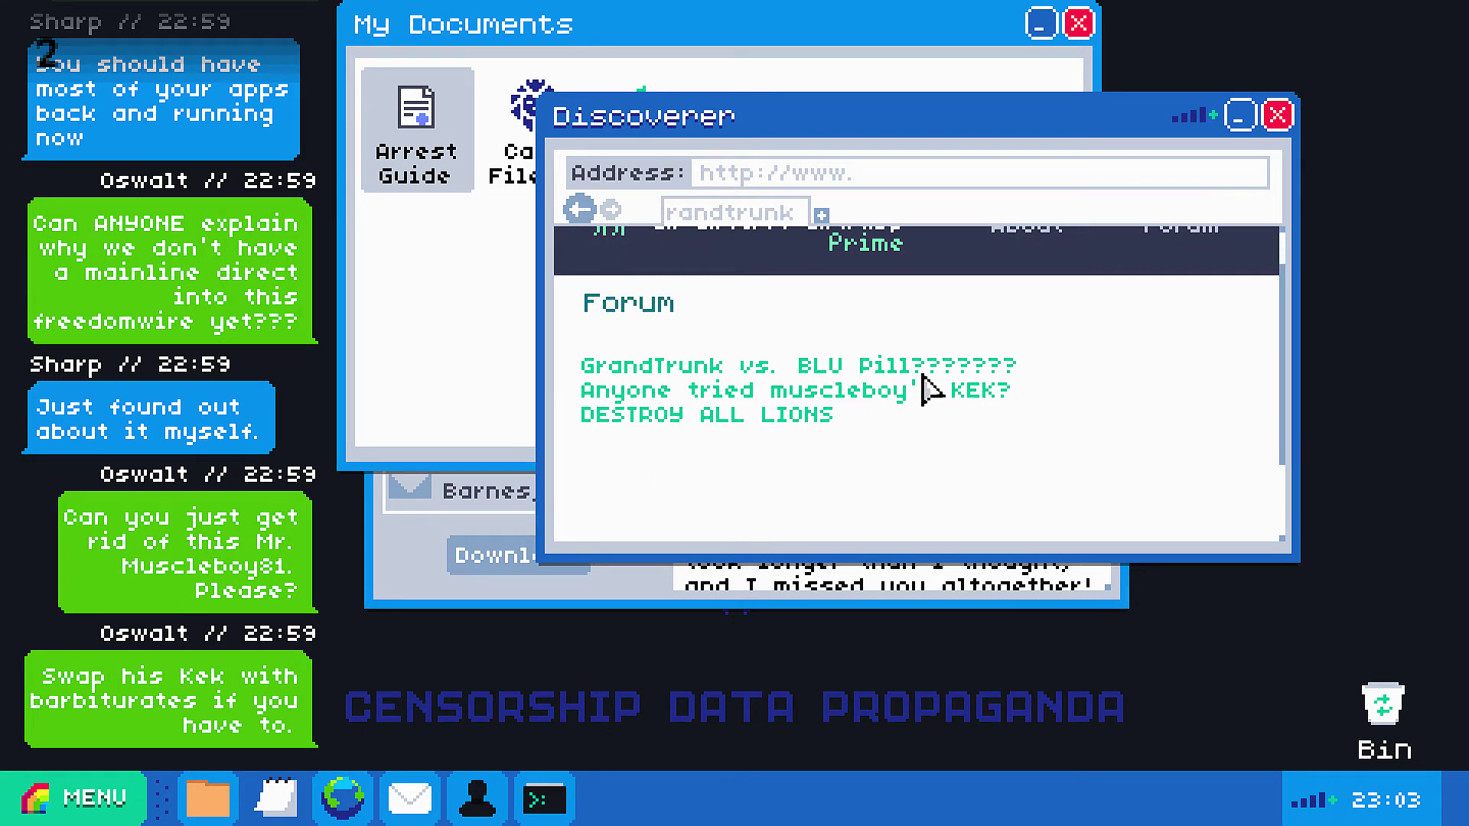
click(878, 331)
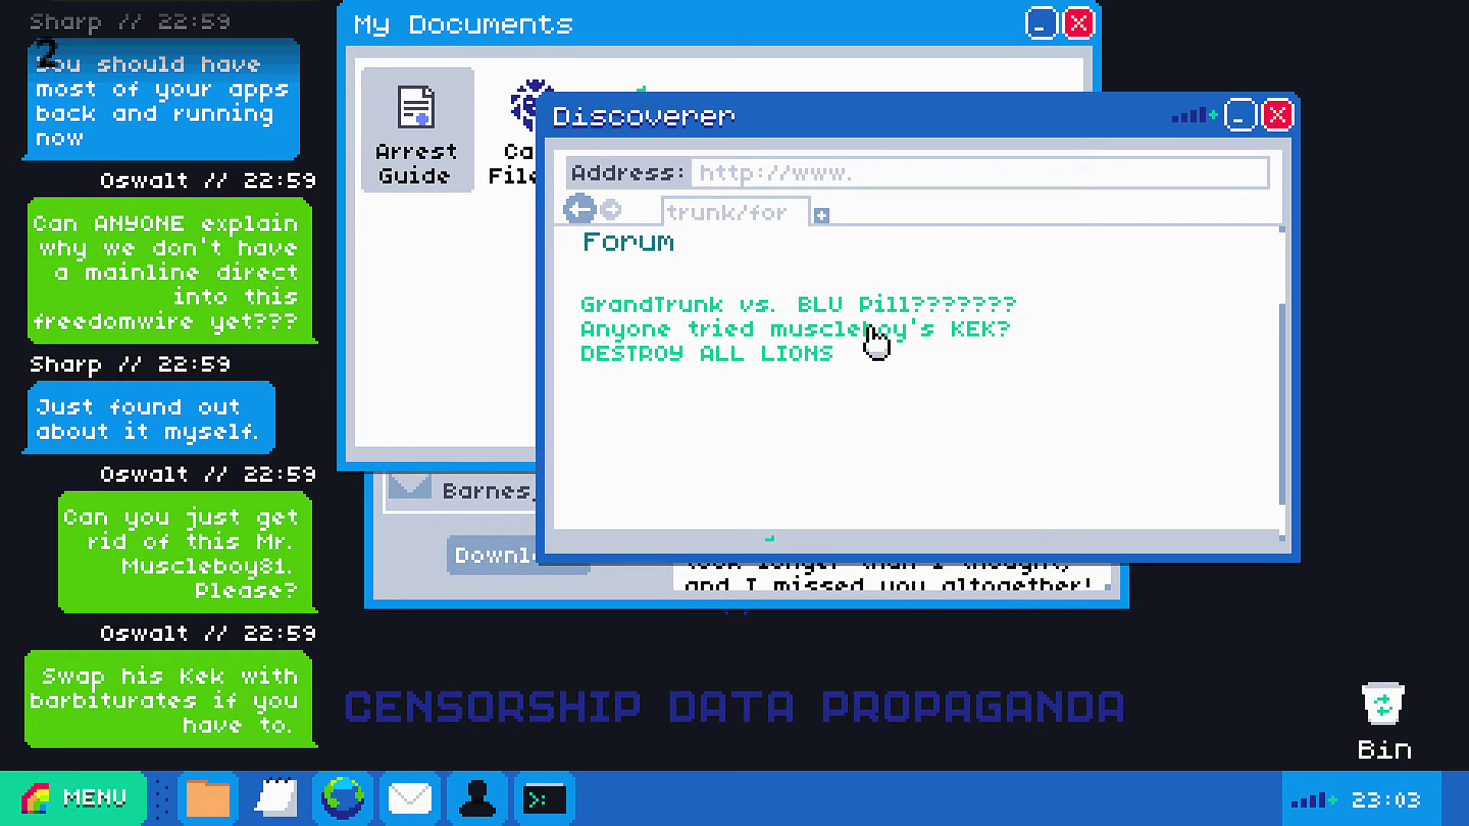
scroll(1018, 404, down, 3)
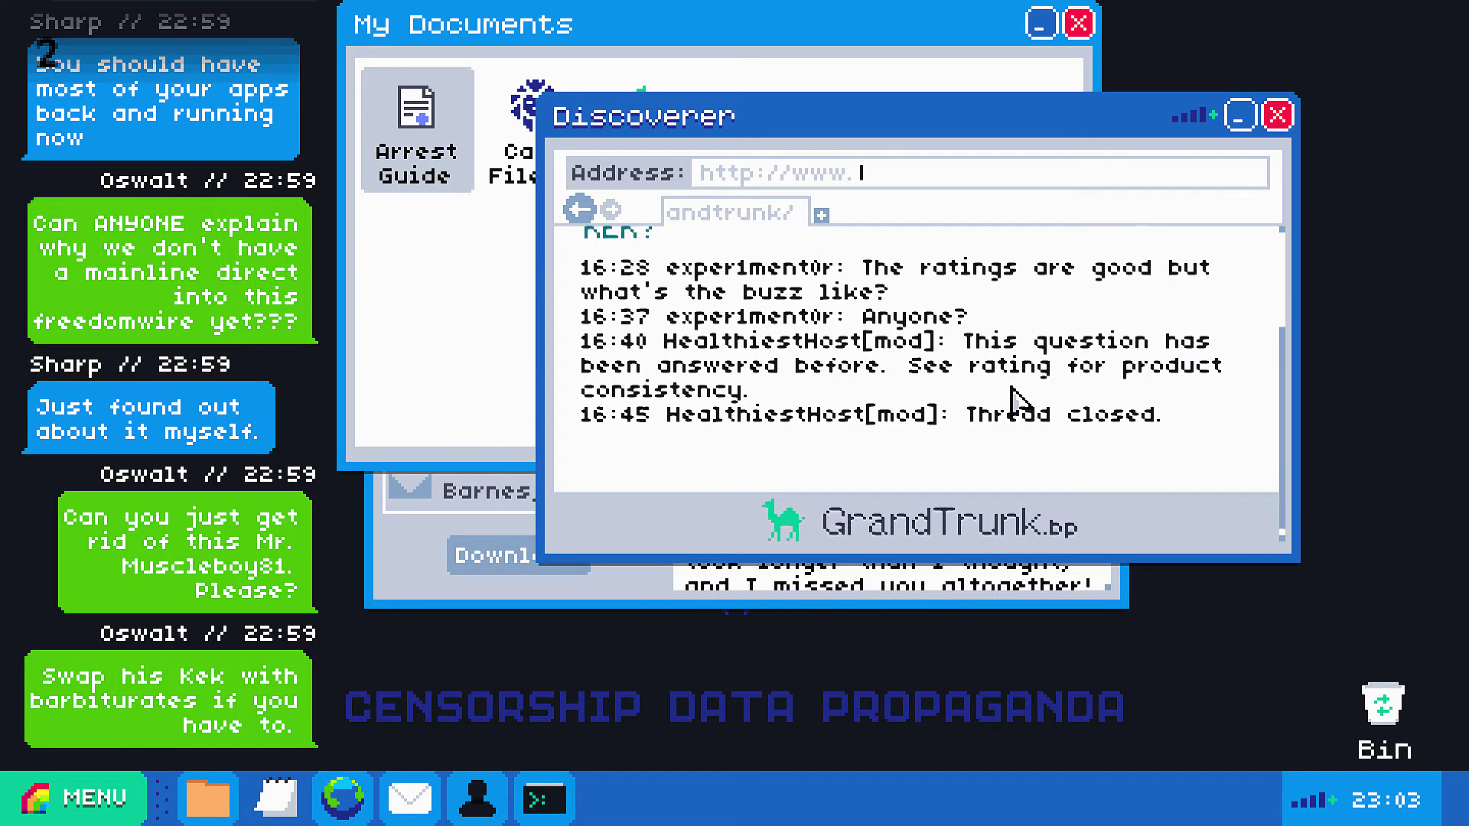
scroll(885, 384, up, 3)
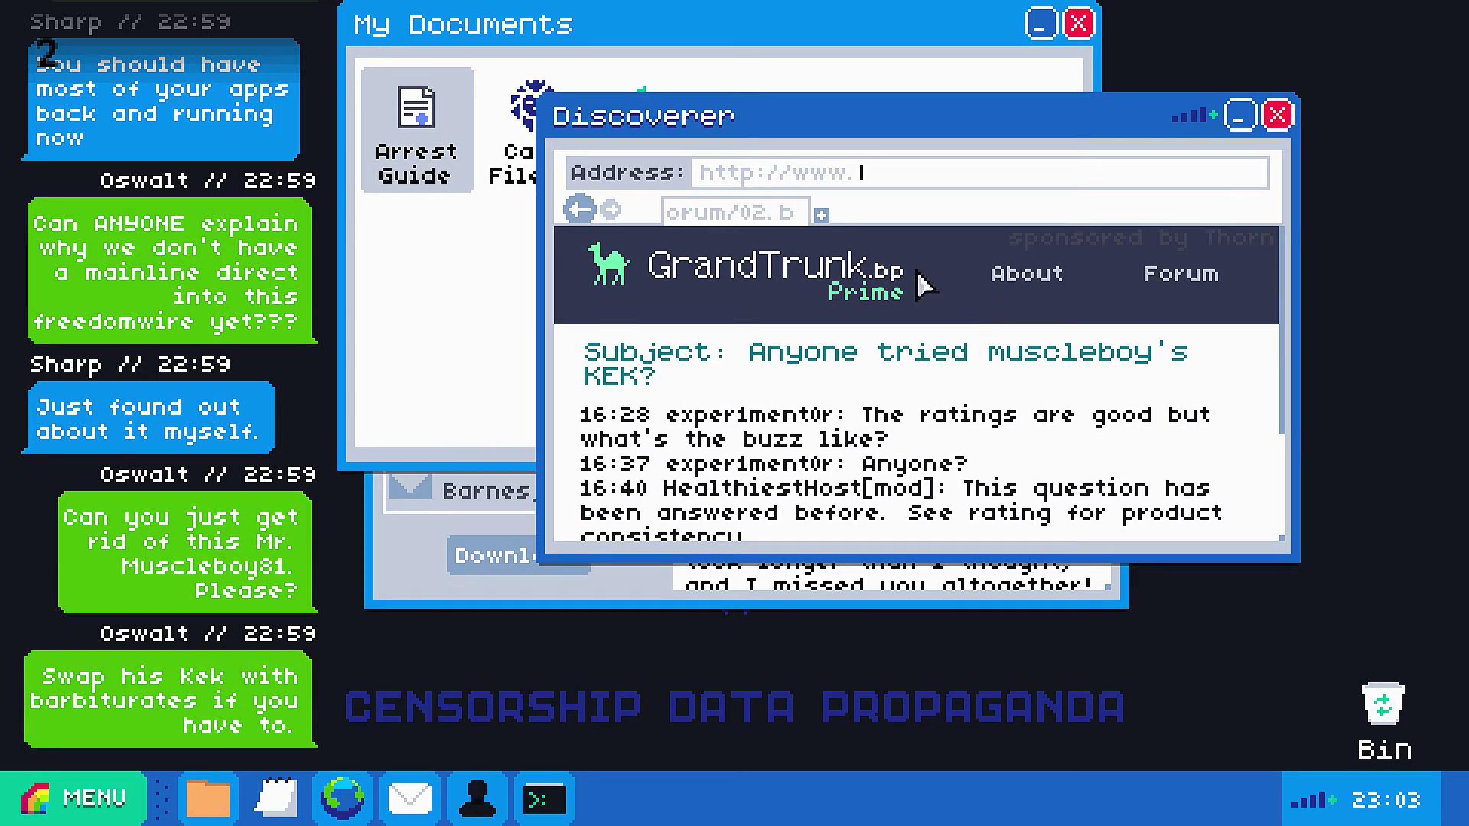
click(581, 211)
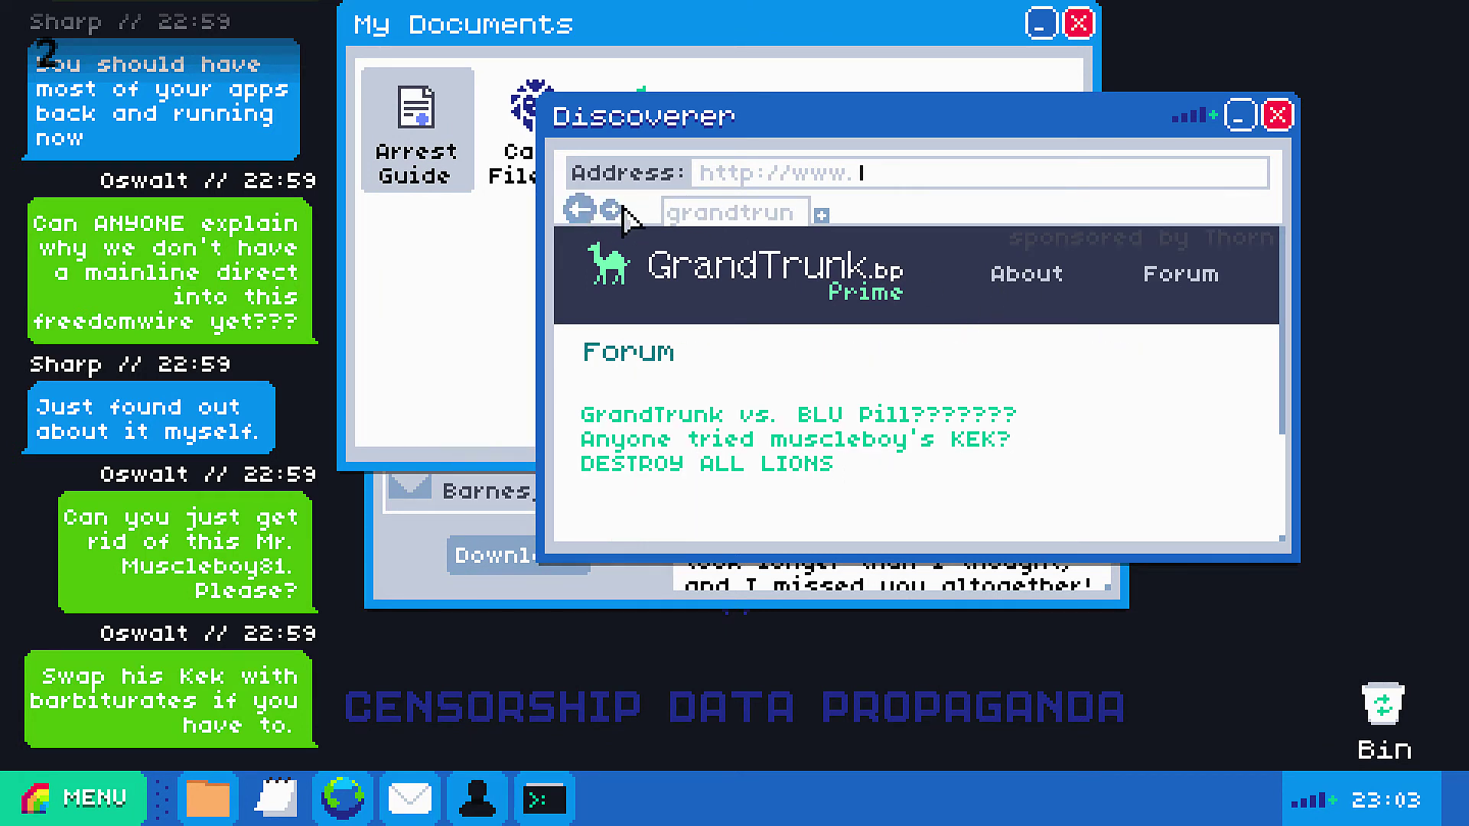
- Open and close a new Home.bp tab, then minimize the browser
click(820, 215)
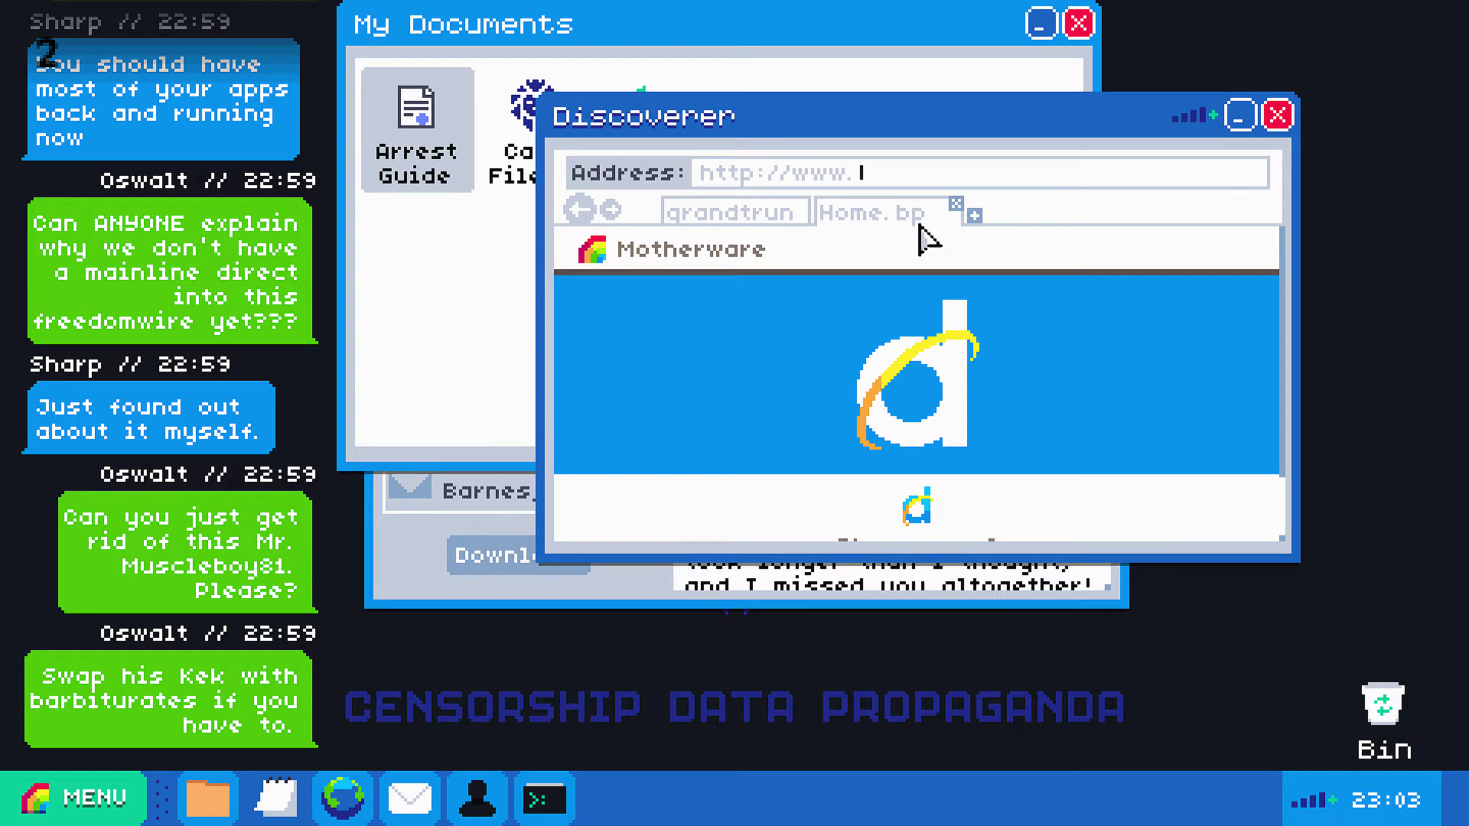
scroll(942, 411, down, 3)
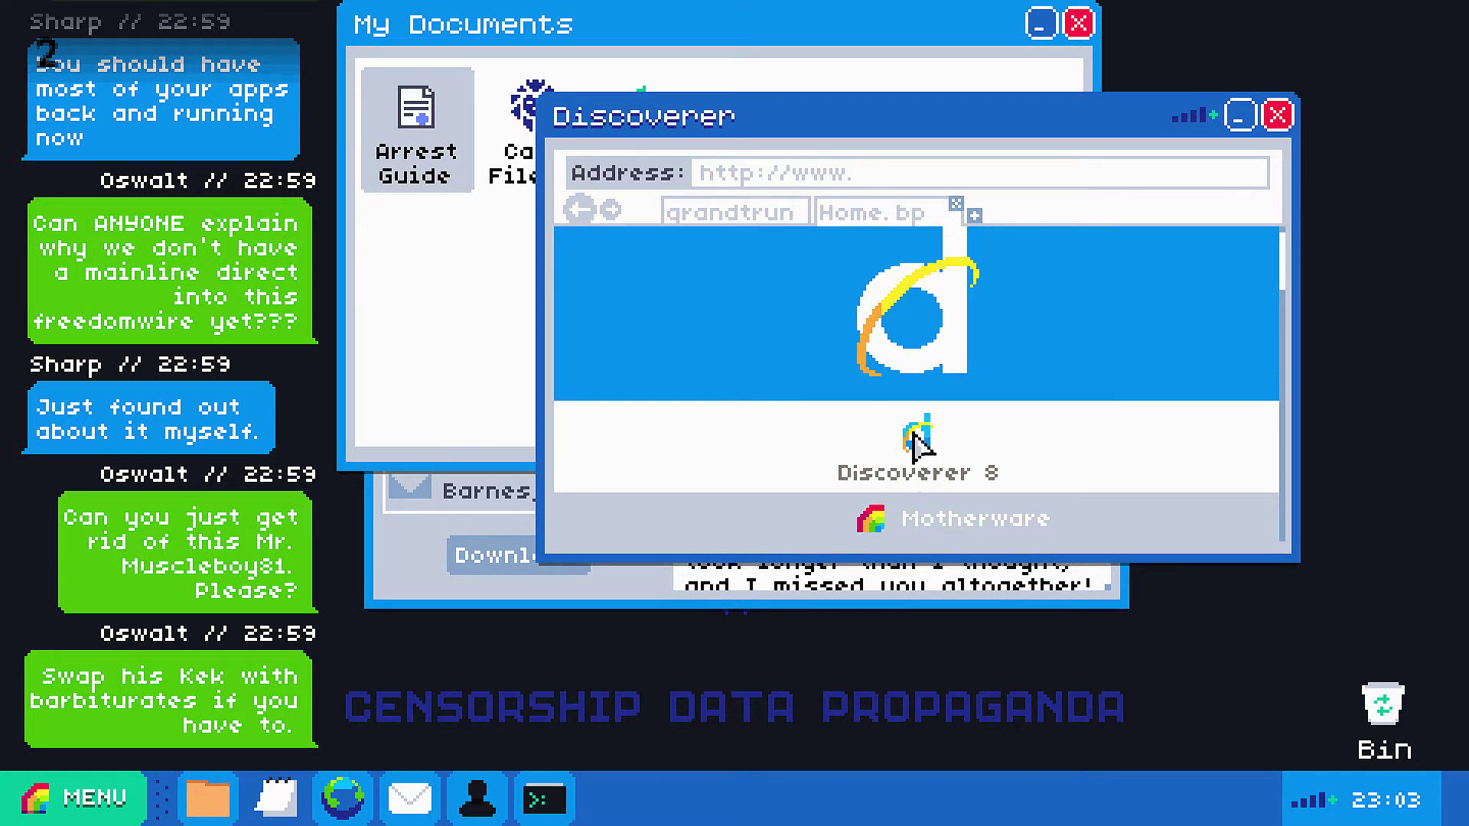
scroll(931, 345, up, 3)
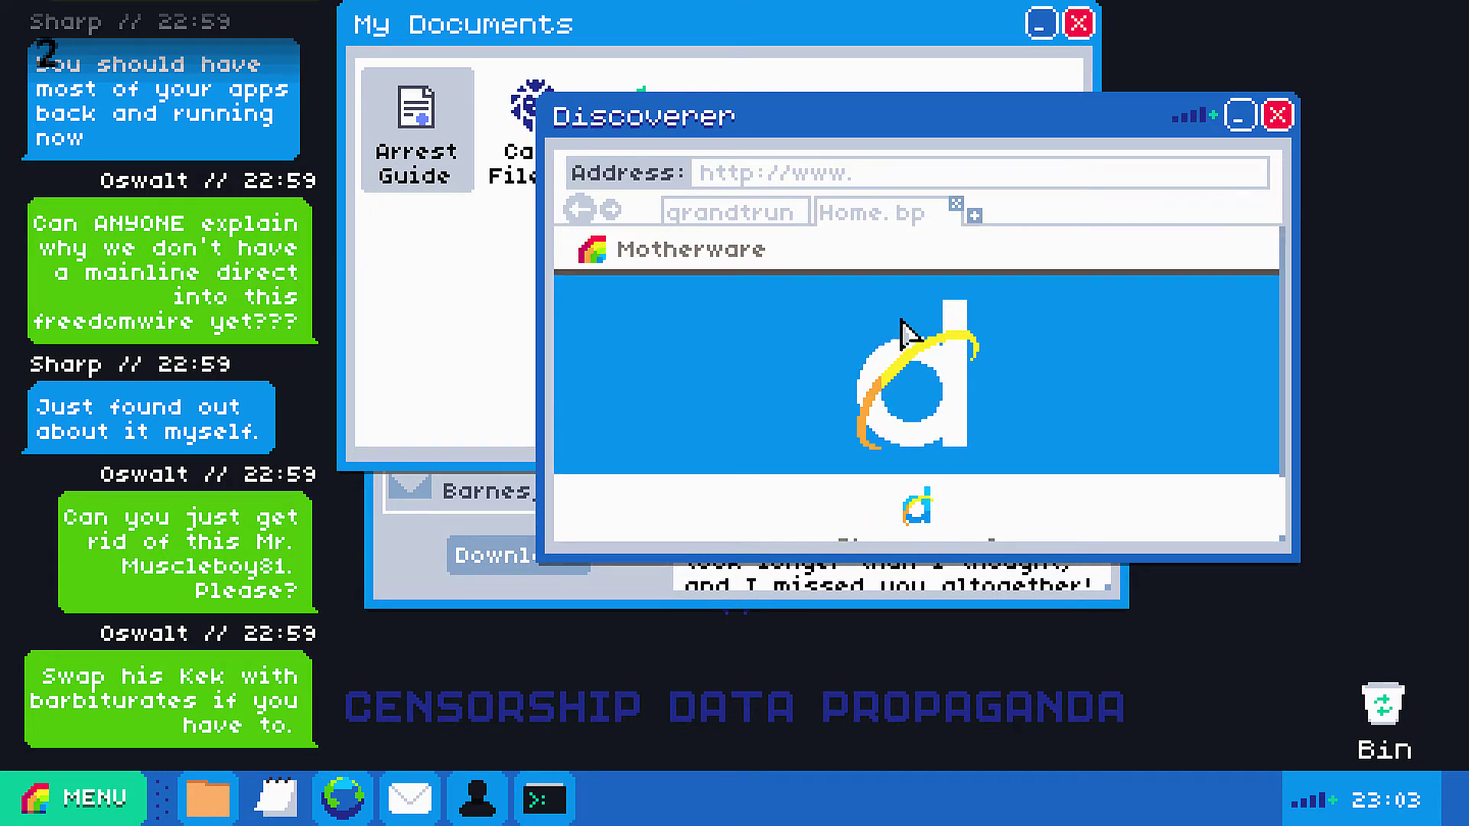
click(956, 207)
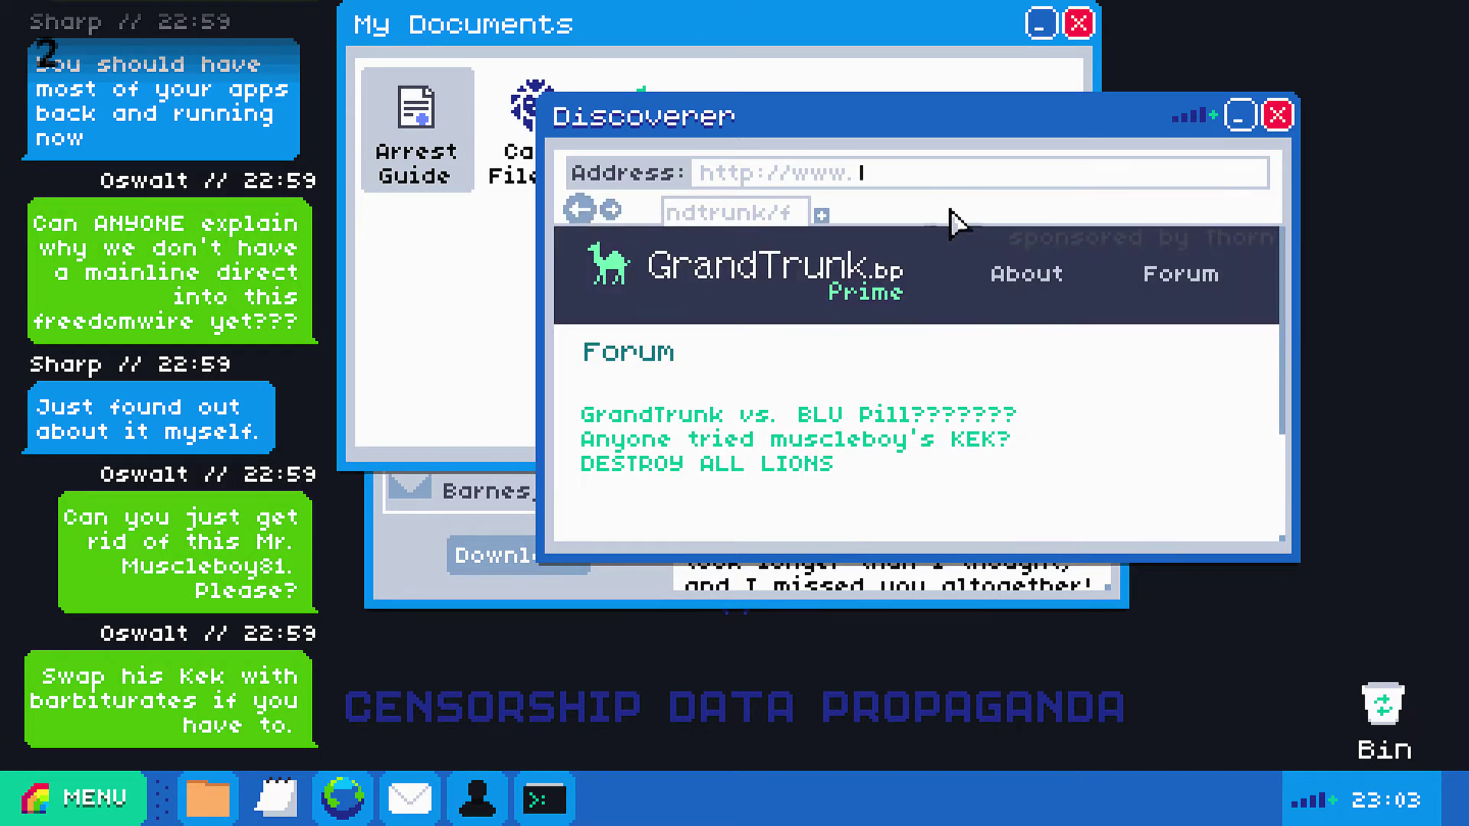
click(1240, 115)
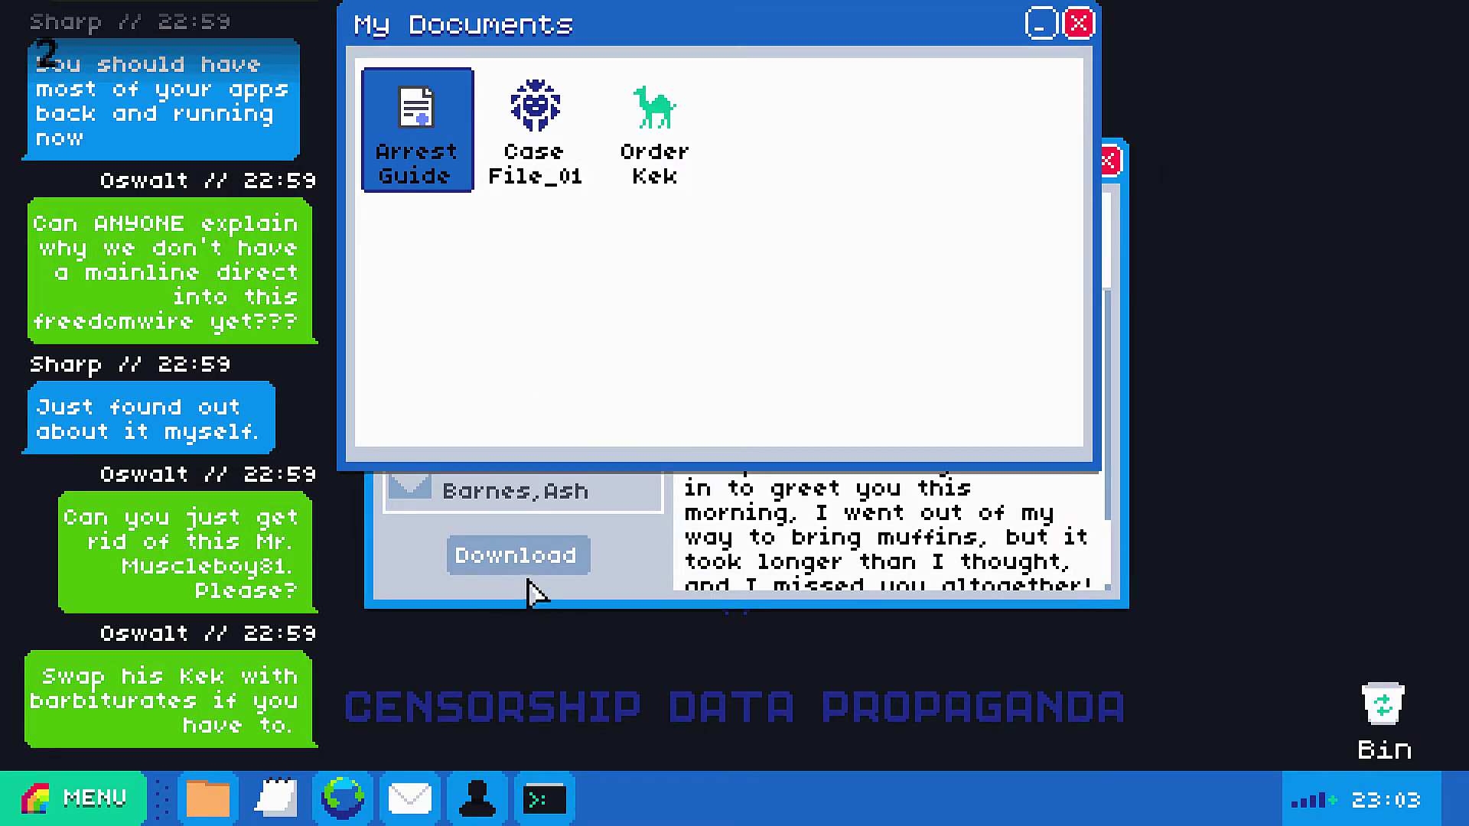
- Close My Documents, select Xenos,Baha in Look Up, and start her arrest
click(1079, 23)
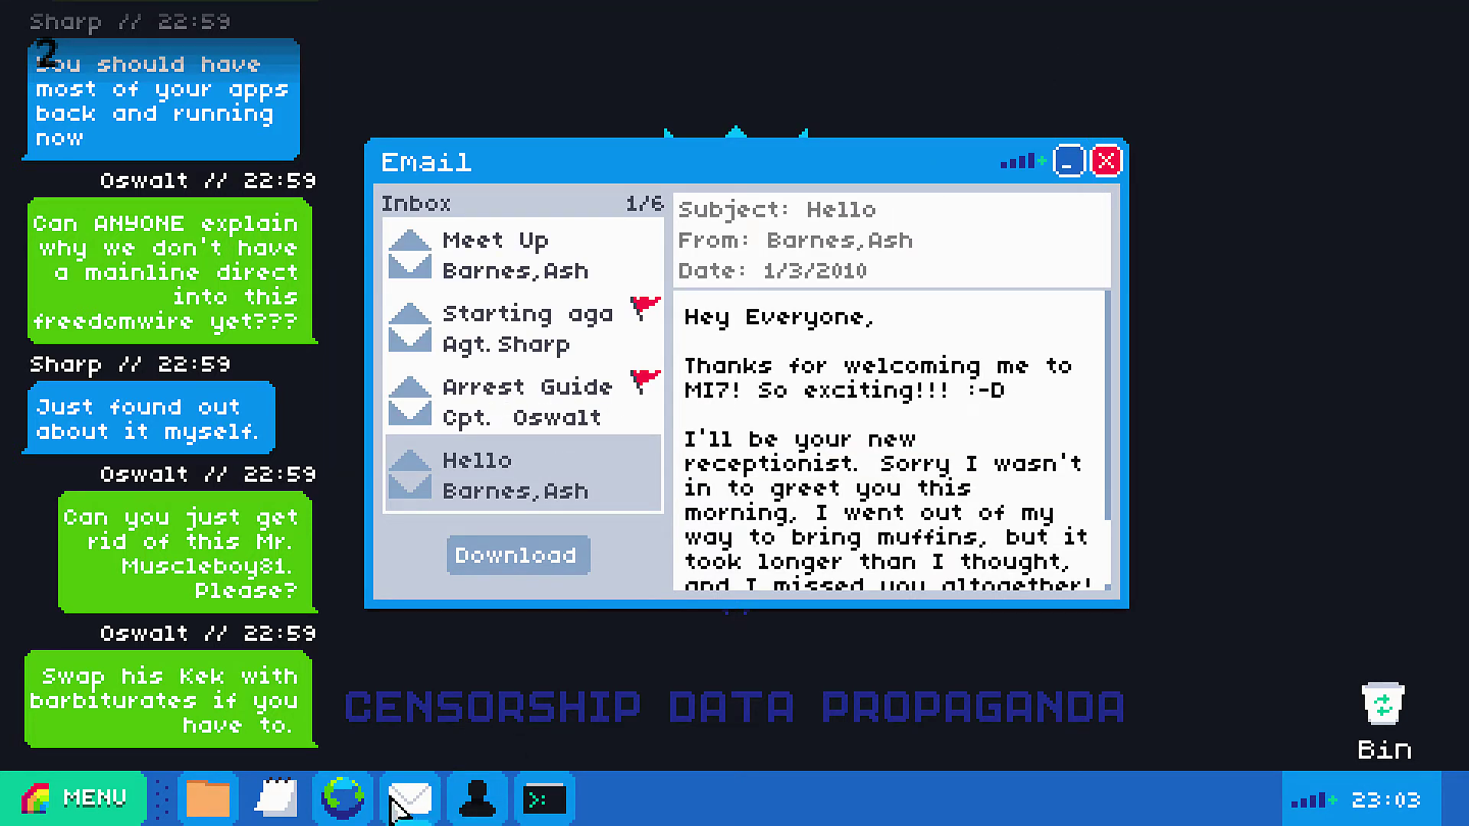
click(481, 799)
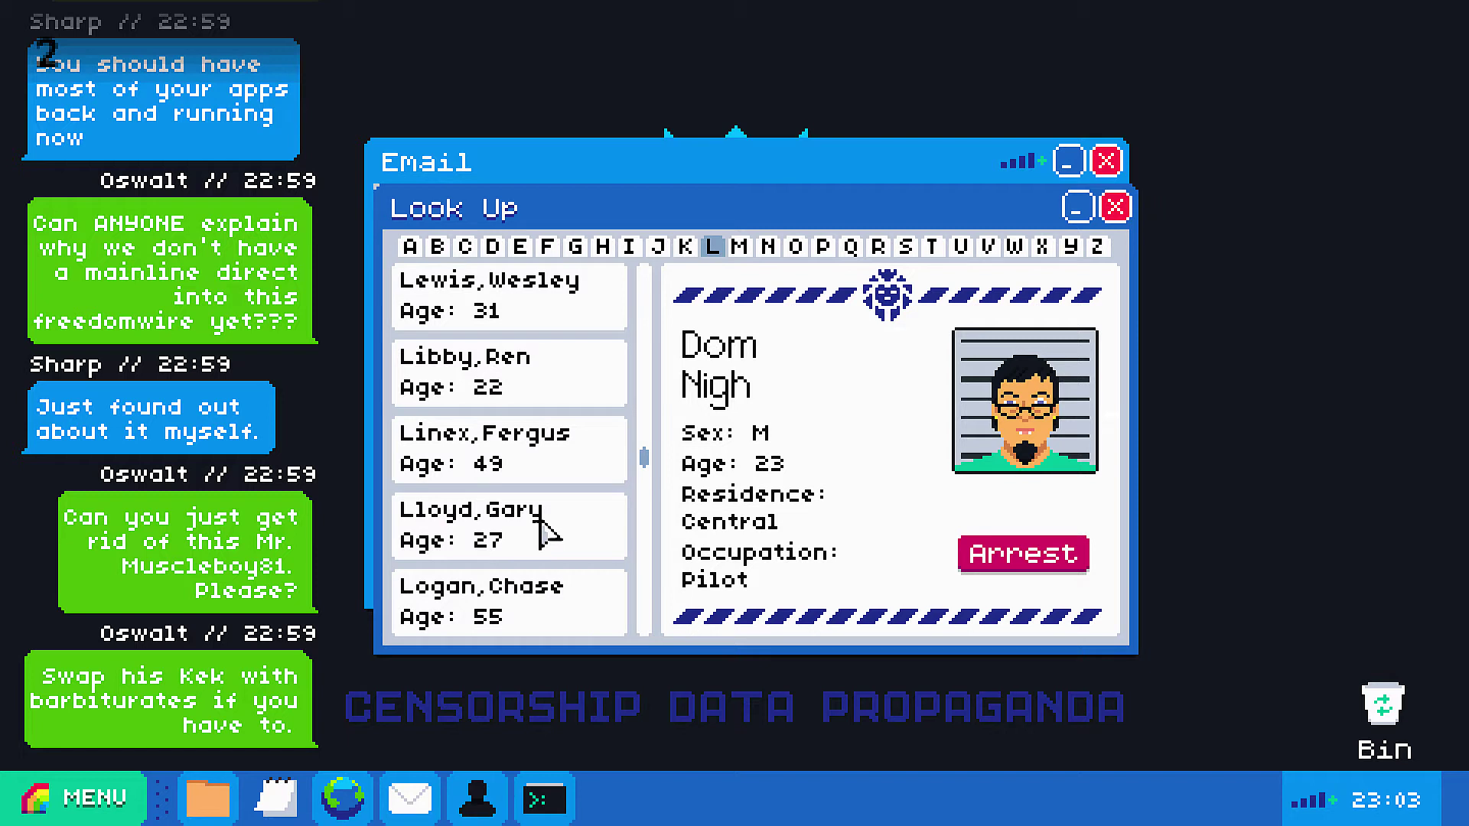
mouse_move(645, 460)
mouse_down()
mouse_move(646, 629)
mouse_move(646, 615)
mouse_up()
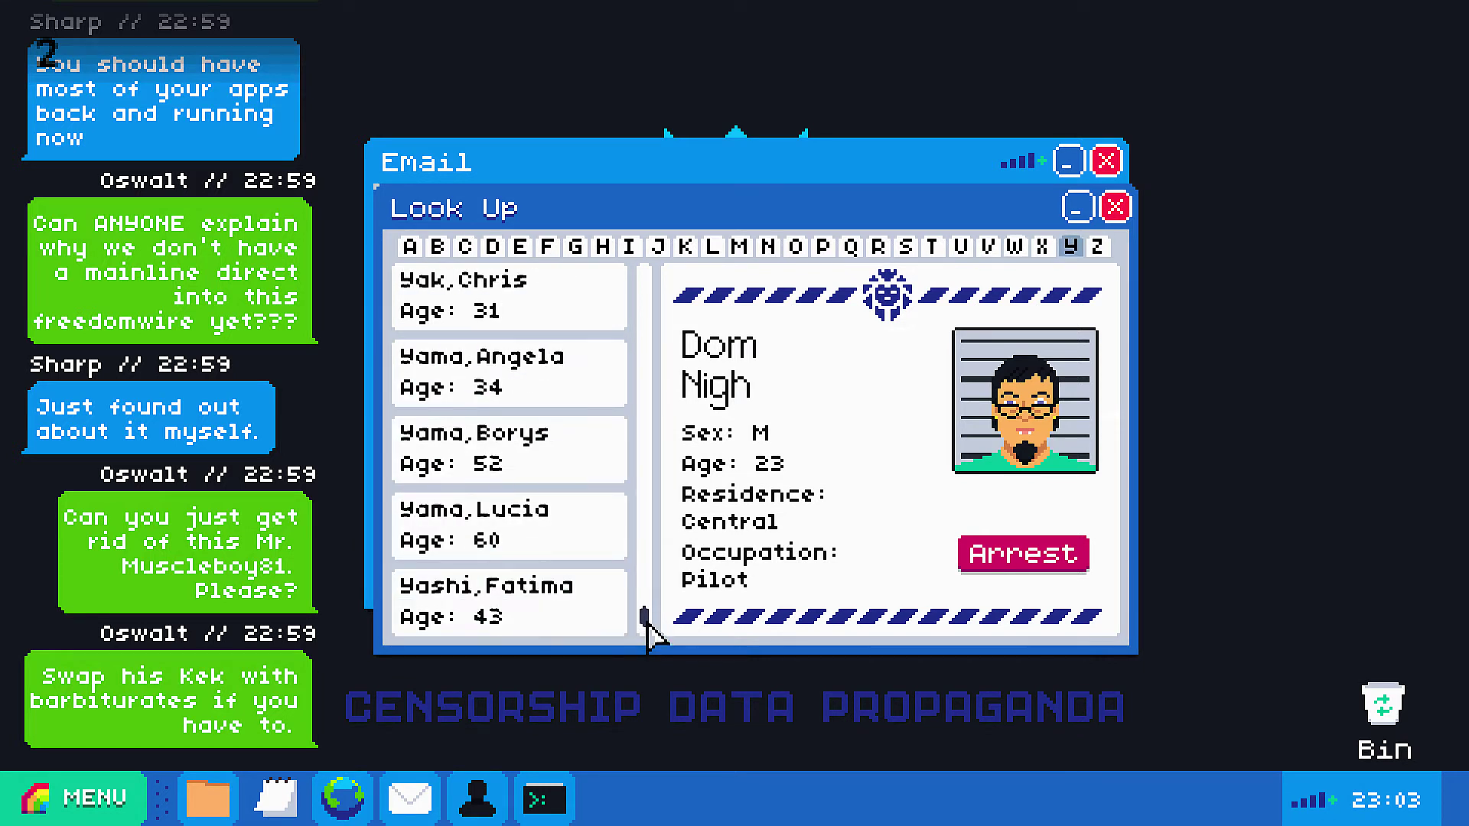
click(547, 462)
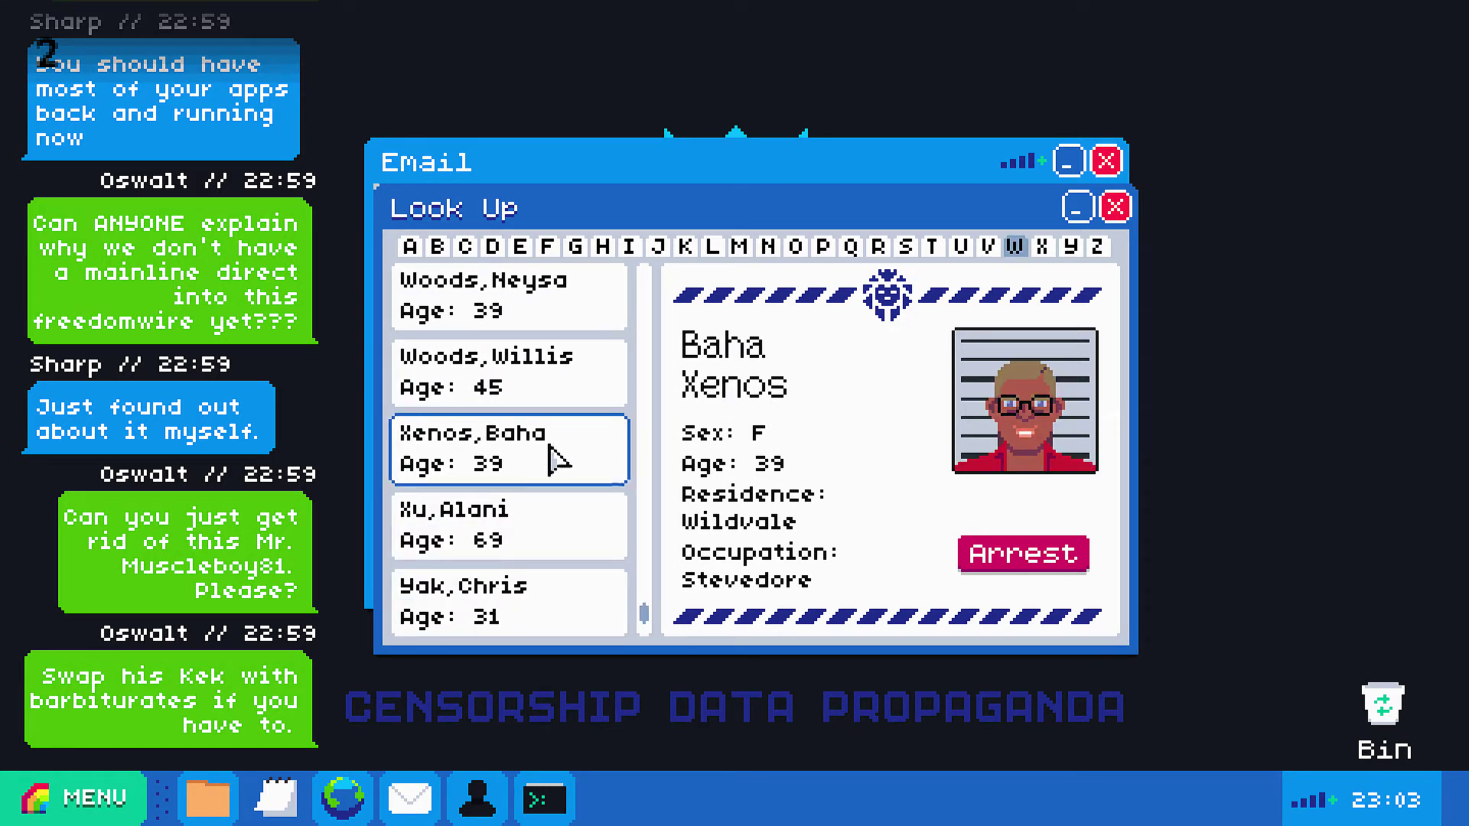
click(1021, 555)
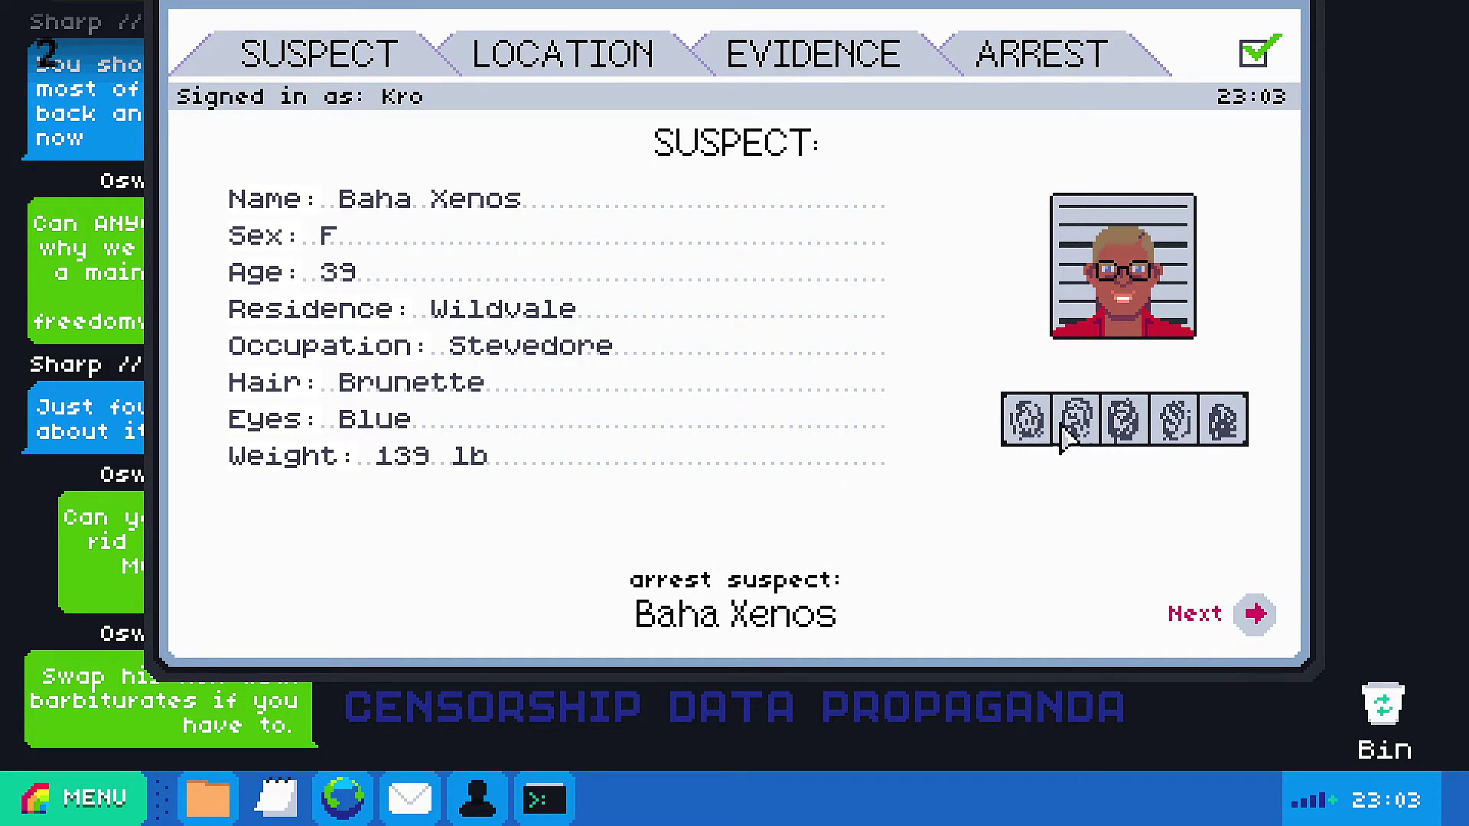
- Select the Order Confirmed-Kek receipt as arrest evidence and review the summary
click(573, 58)
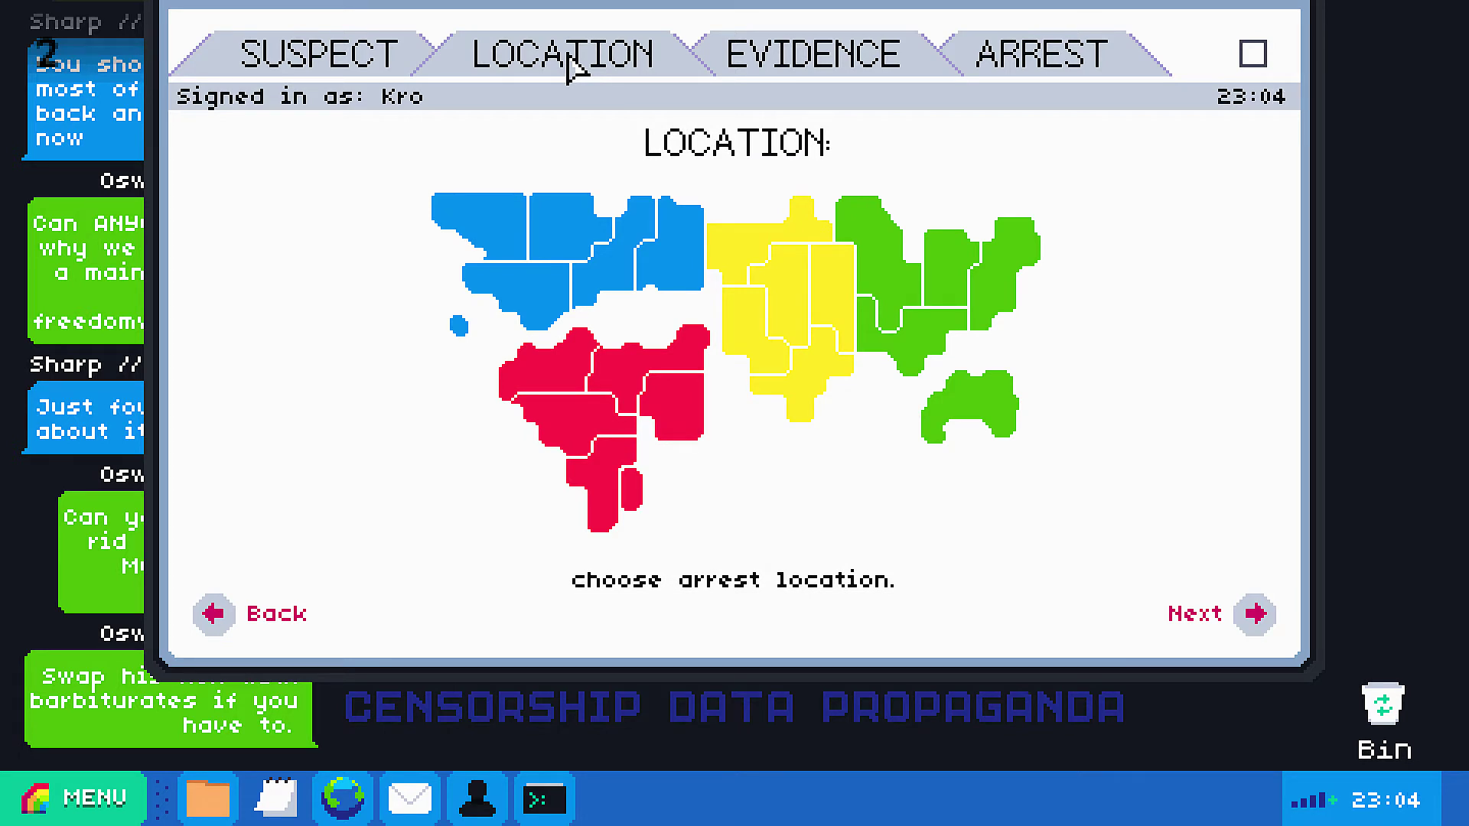
click(781, 53)
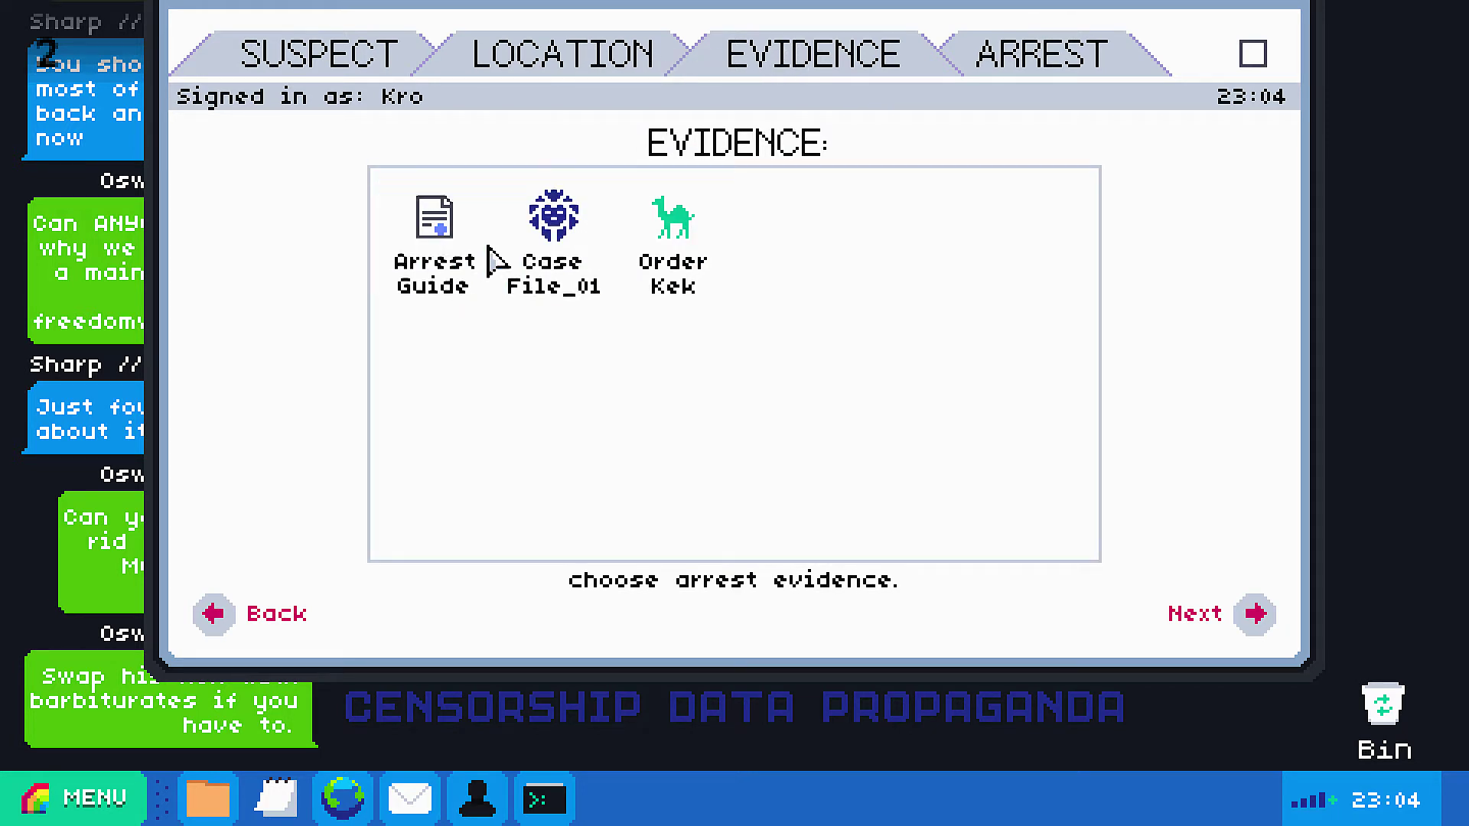
click(659, 263)
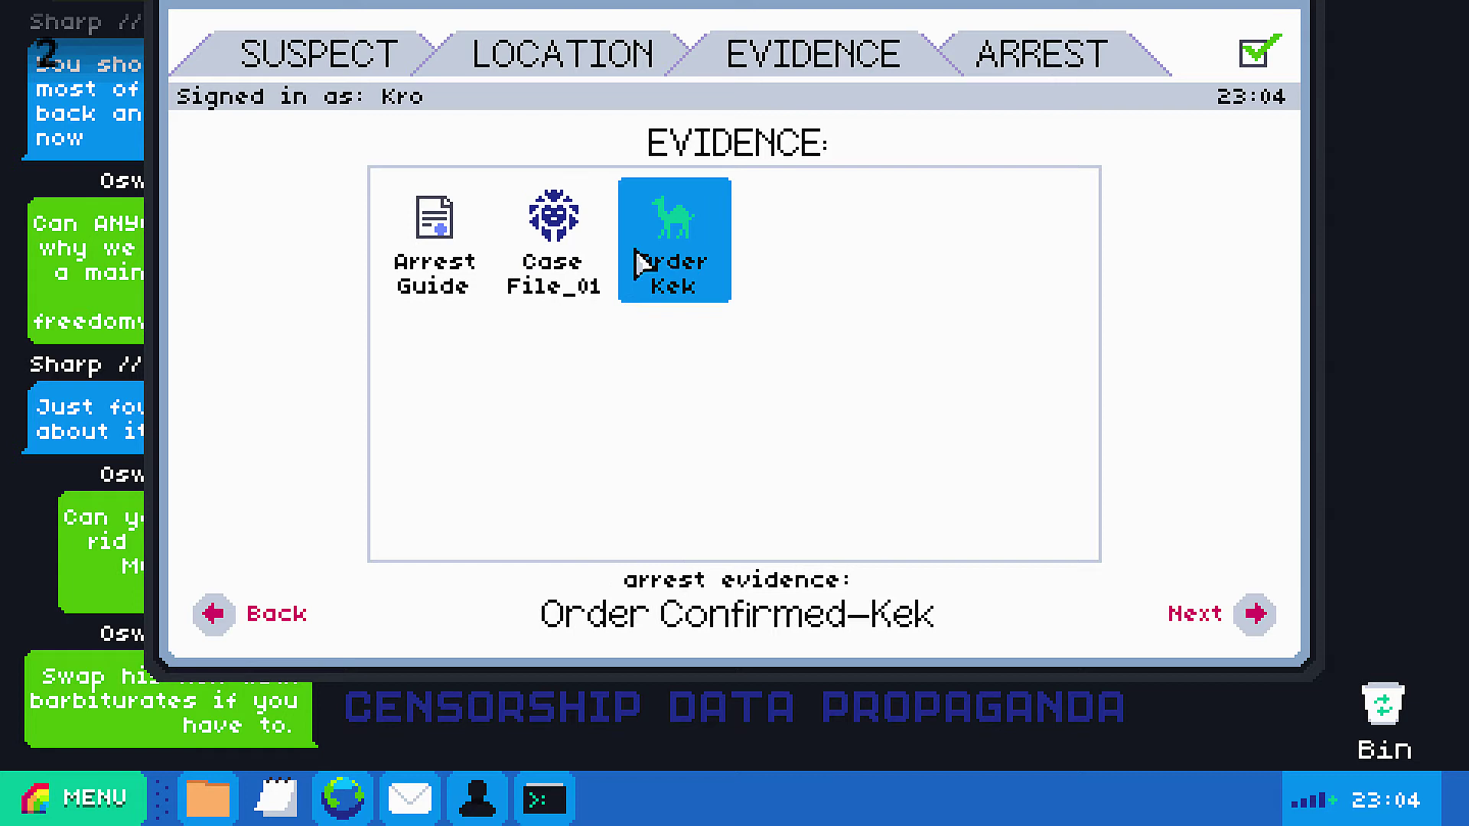
click(1043, 64)
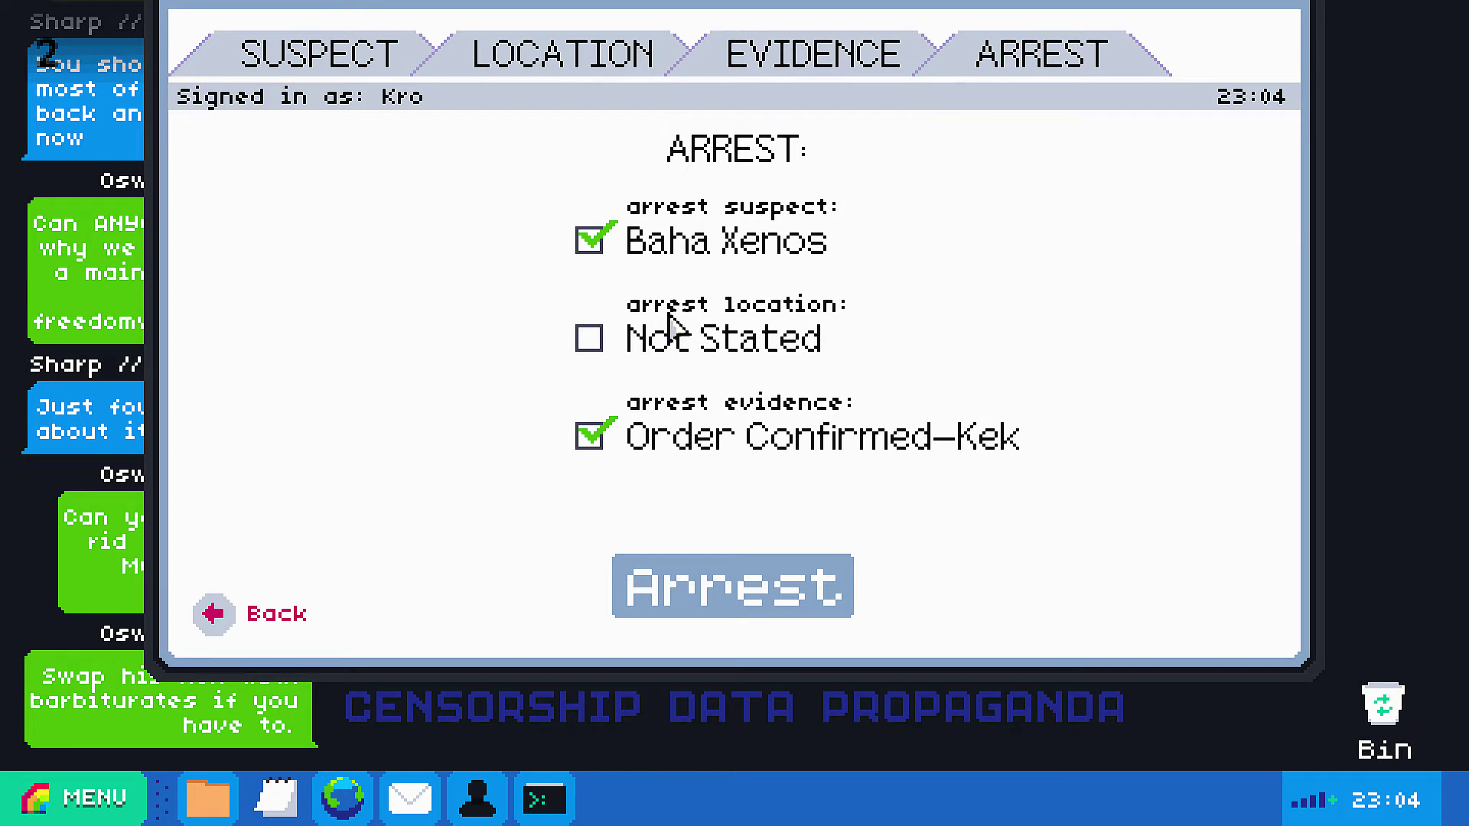
- Choose Uptown as the arrest location and complete Baha Xenos's arrest
click(563, 55)
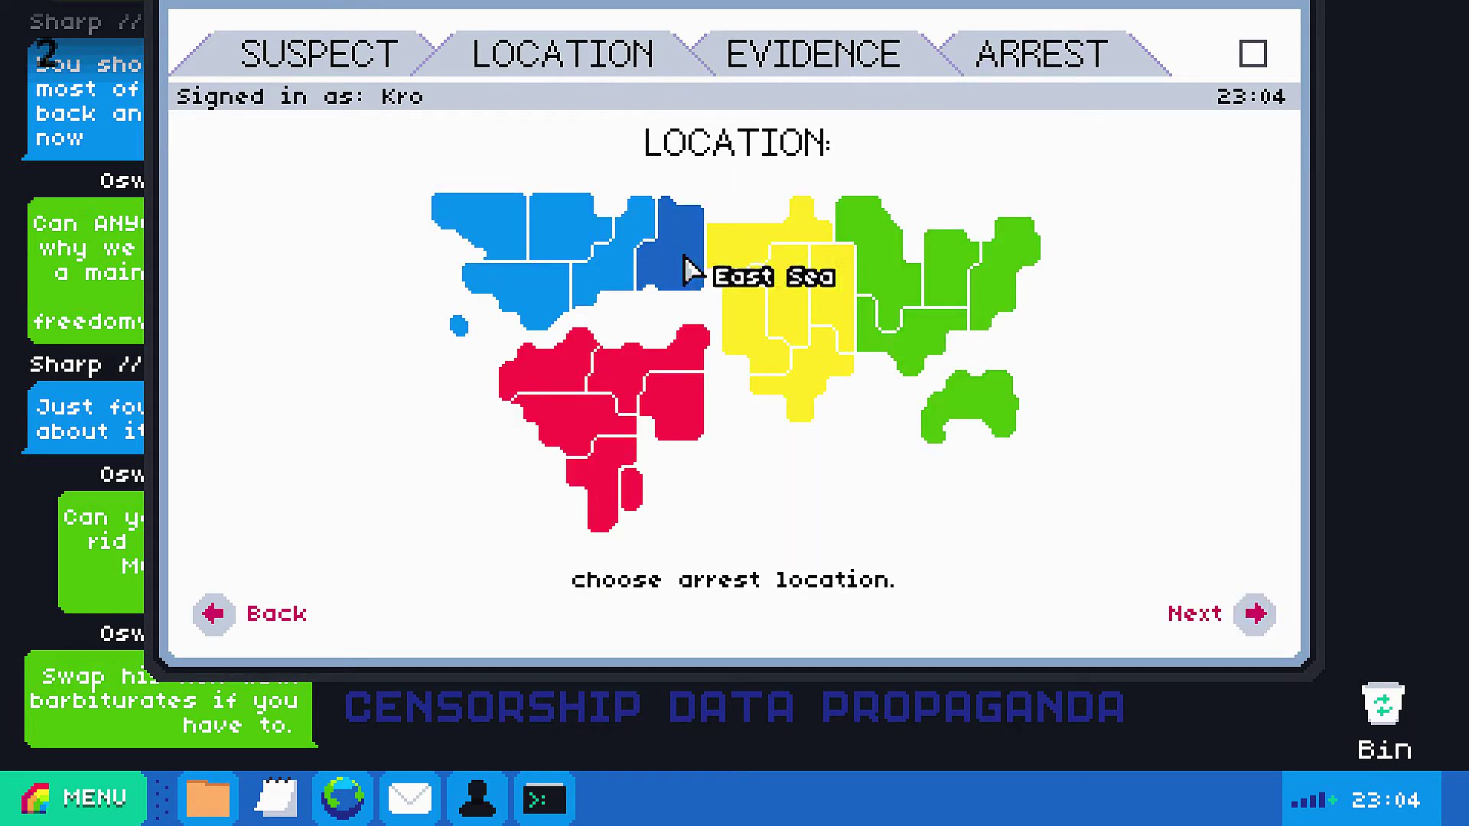
click(744, 264)
click(1039, 58)
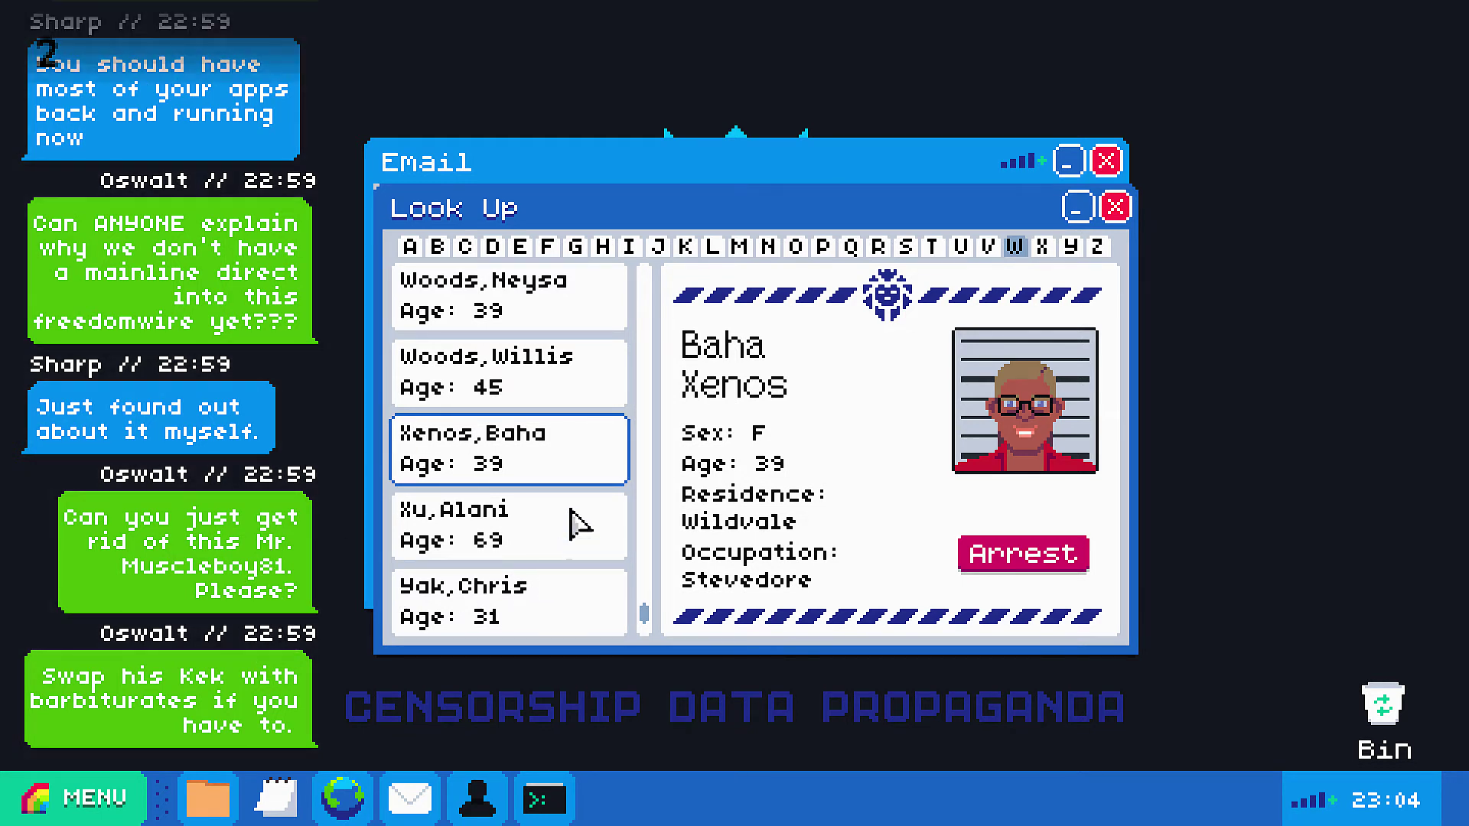
scroll(543, 487, up, 1)
scroll(543, 471, up, 1)
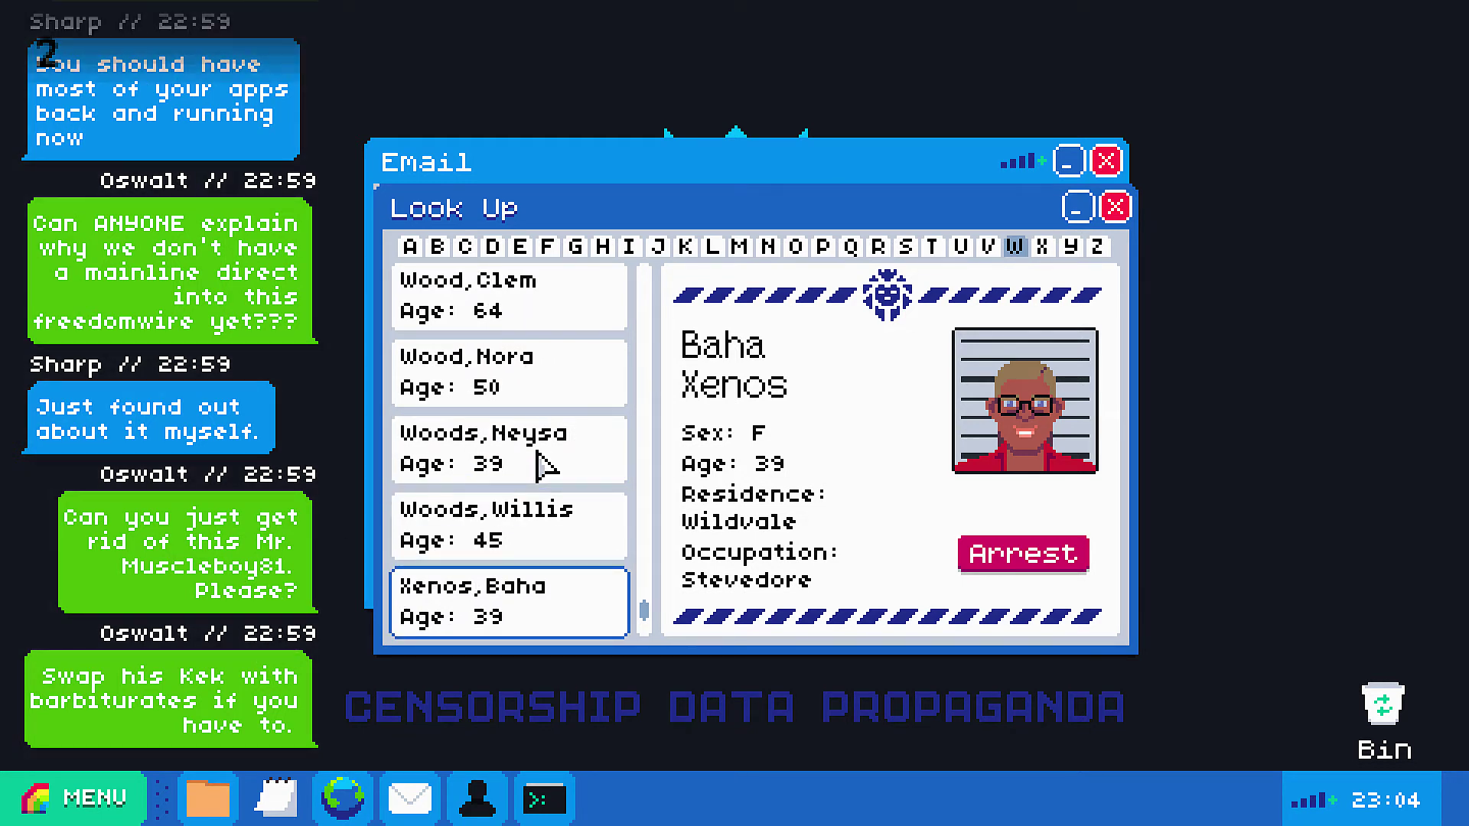
scroll(543, 463, up, 2)
scroll(544, 464, up, 2)
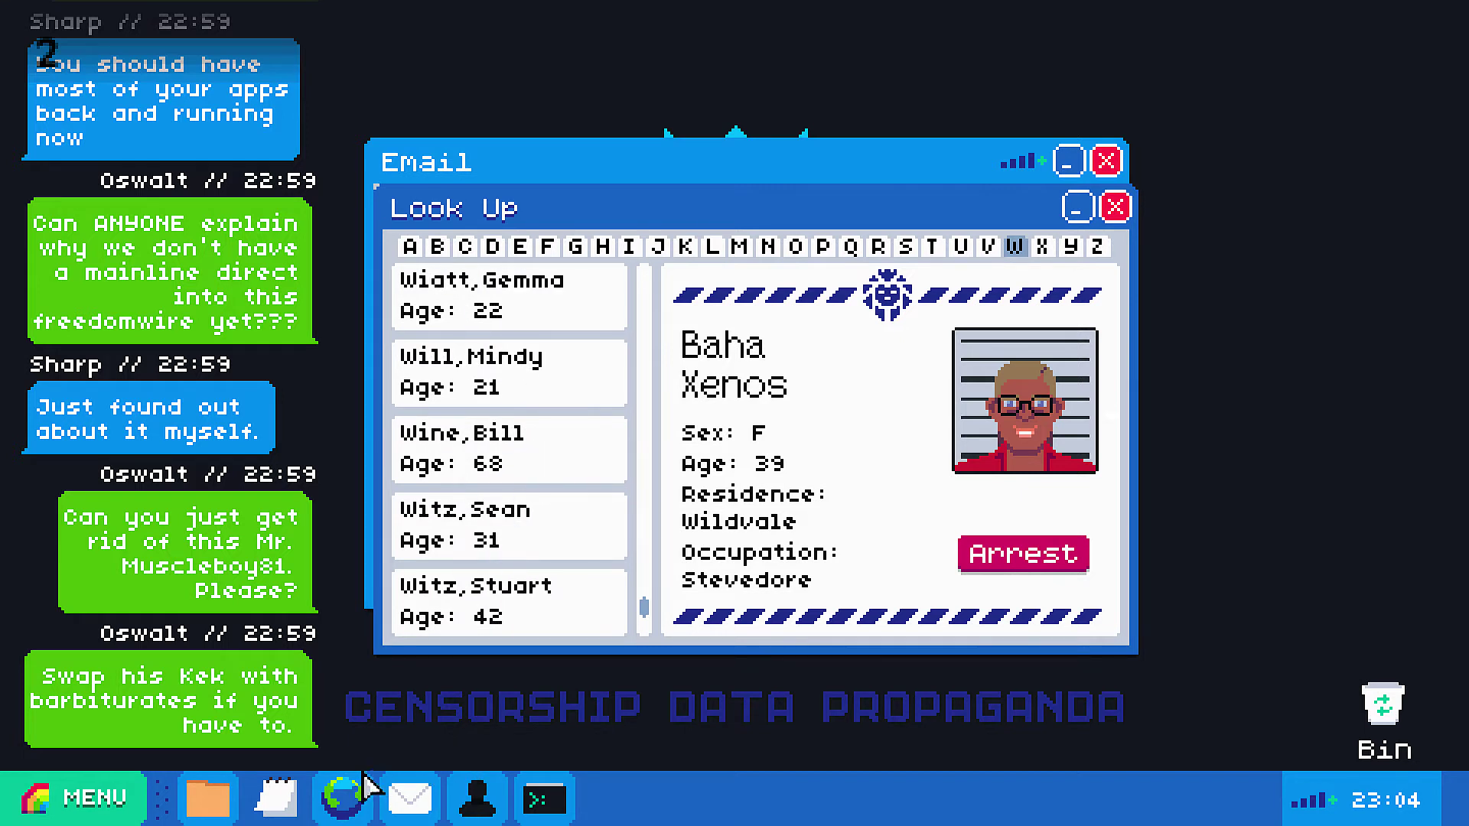
- Open the browser, reread the Order Kek receipt in My Documents, then close both
click(346, 796)
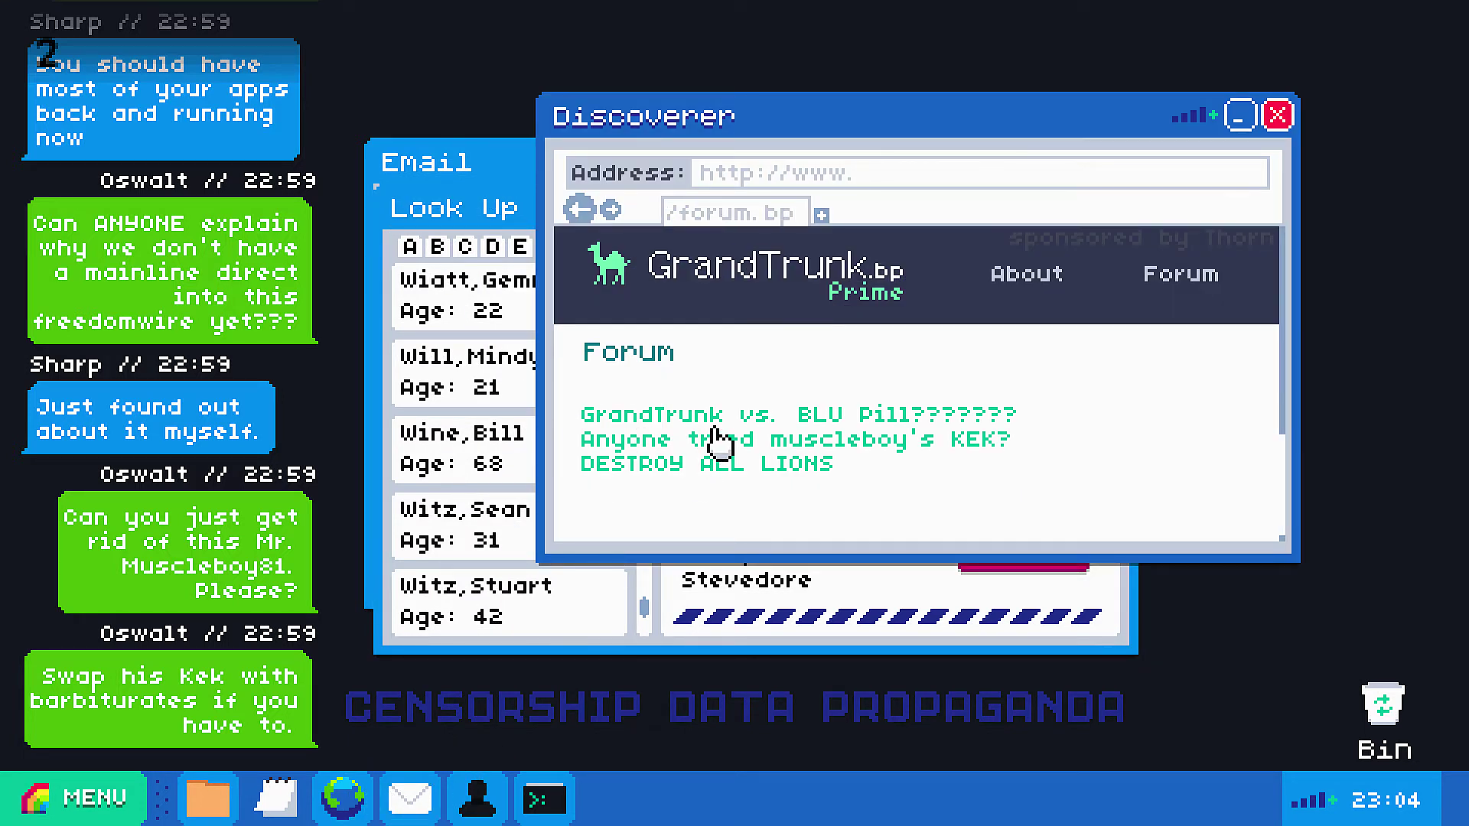
scroll(714, 446, down, 2)
scroll(714, 446, up, 1)
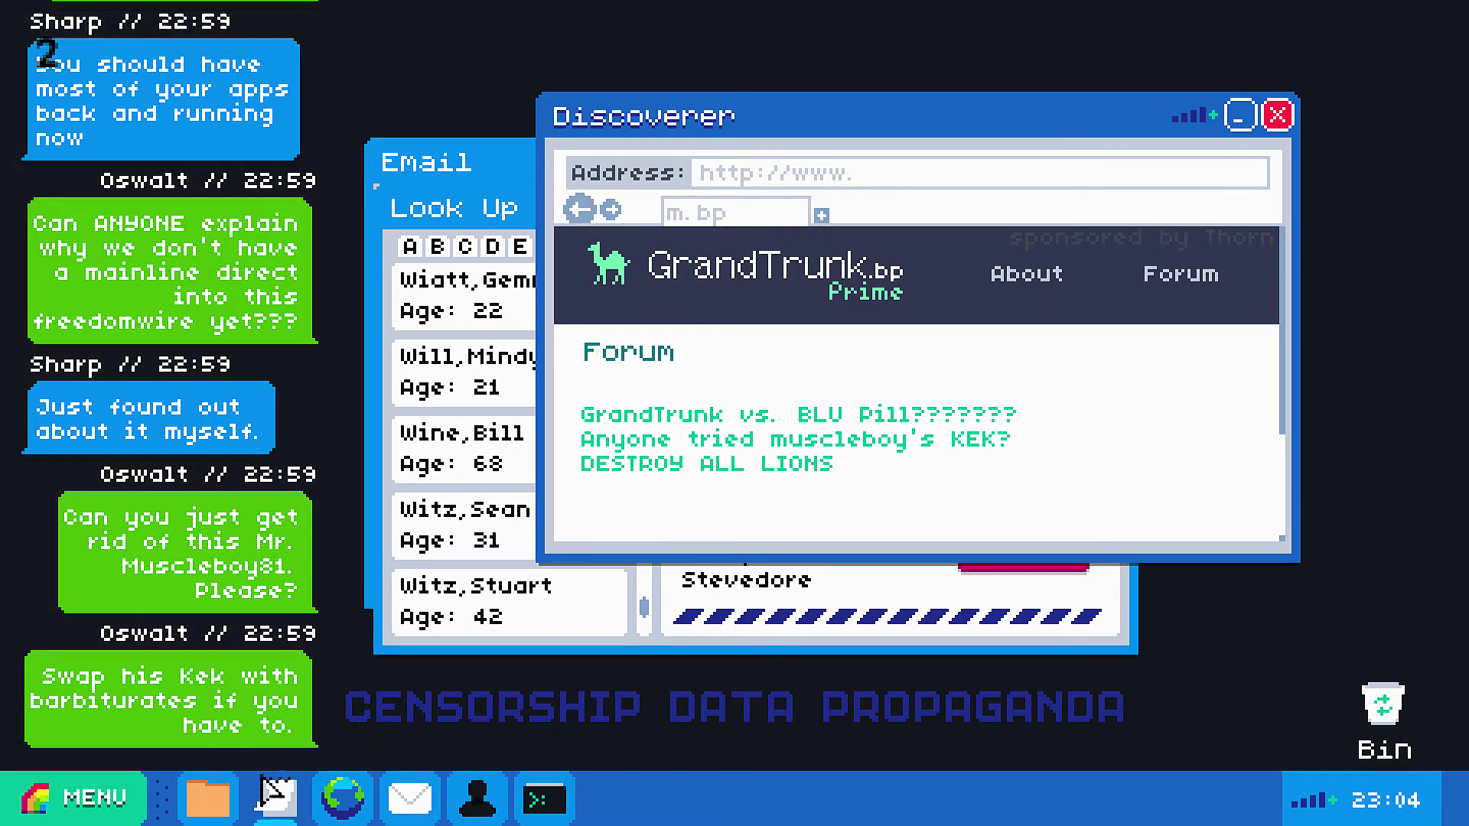
click(206, 800)
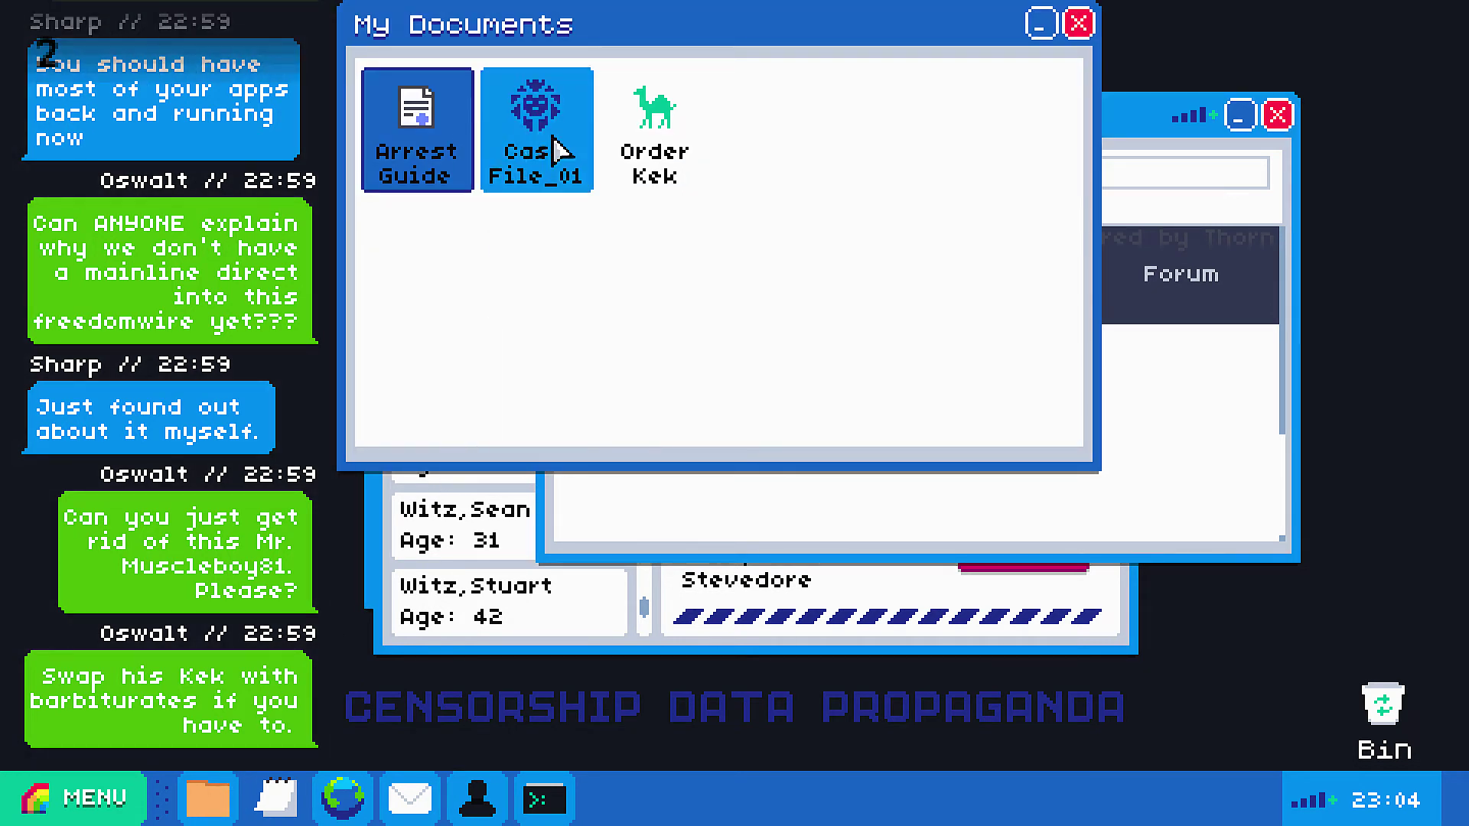
double_click(656, 129)
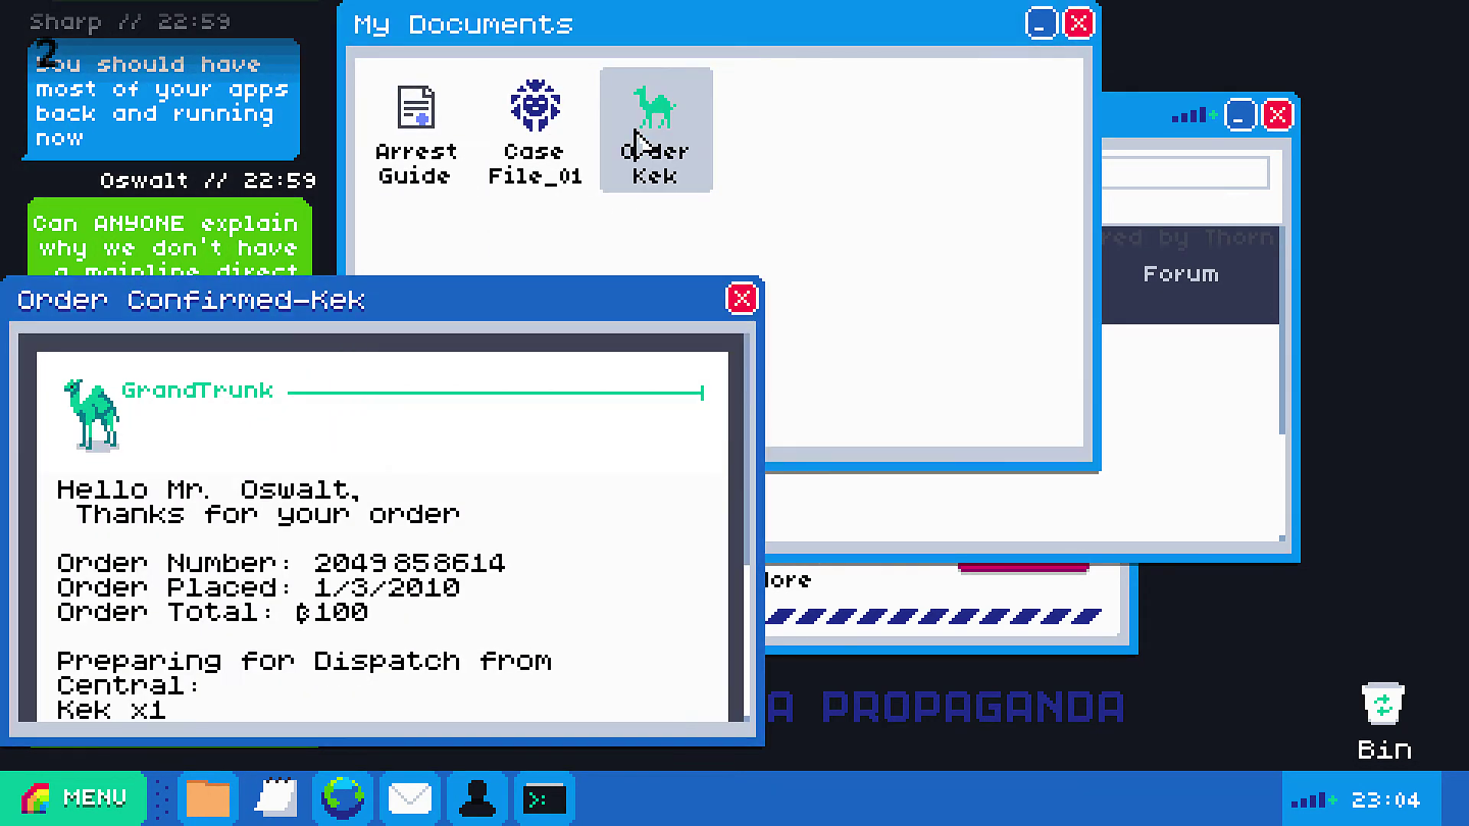
scroll(478, 432, down, 2)
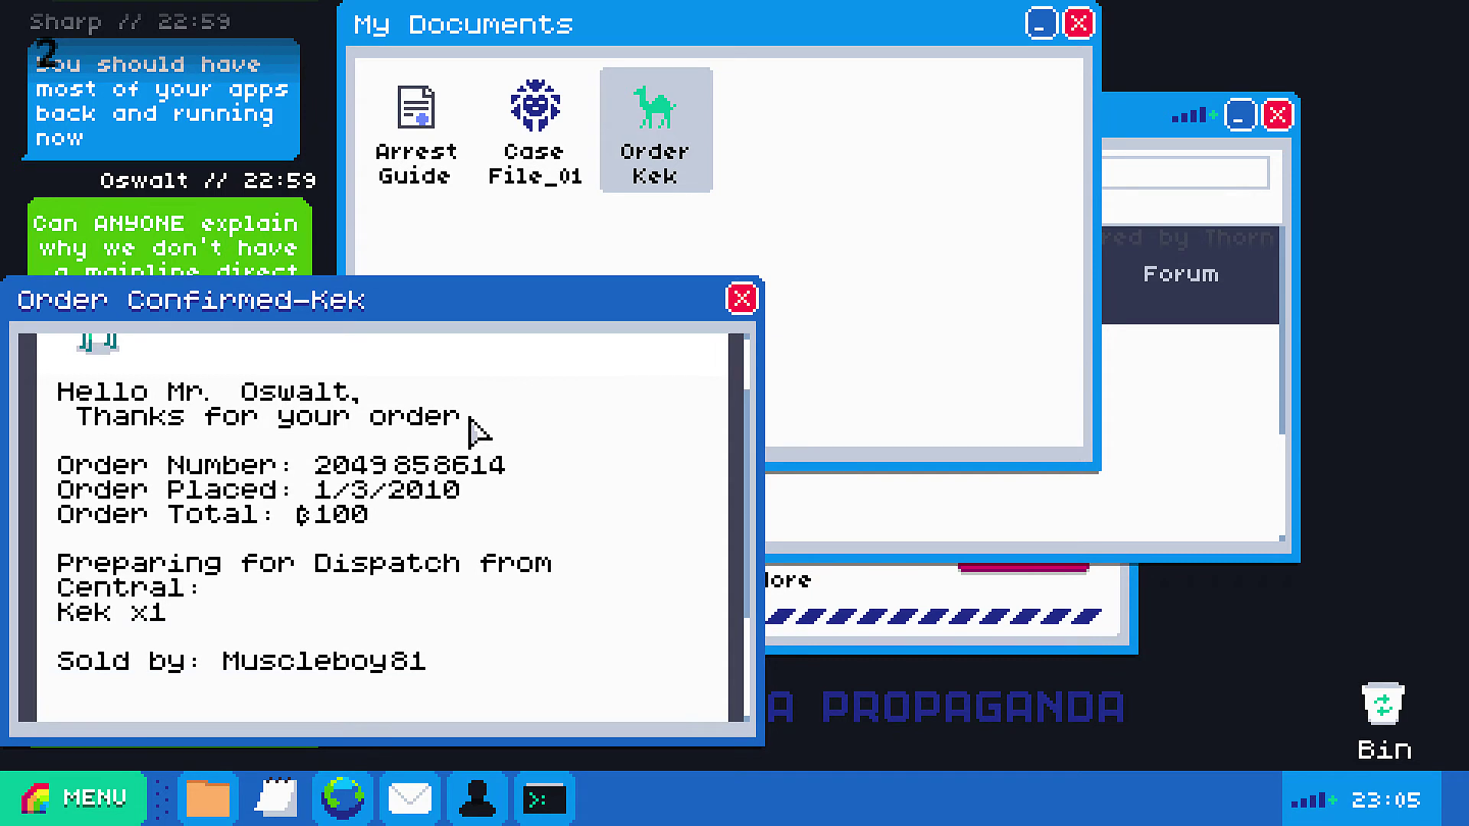
scroll(478, 432, down, 2)
scroll(475, 436, down, 2)
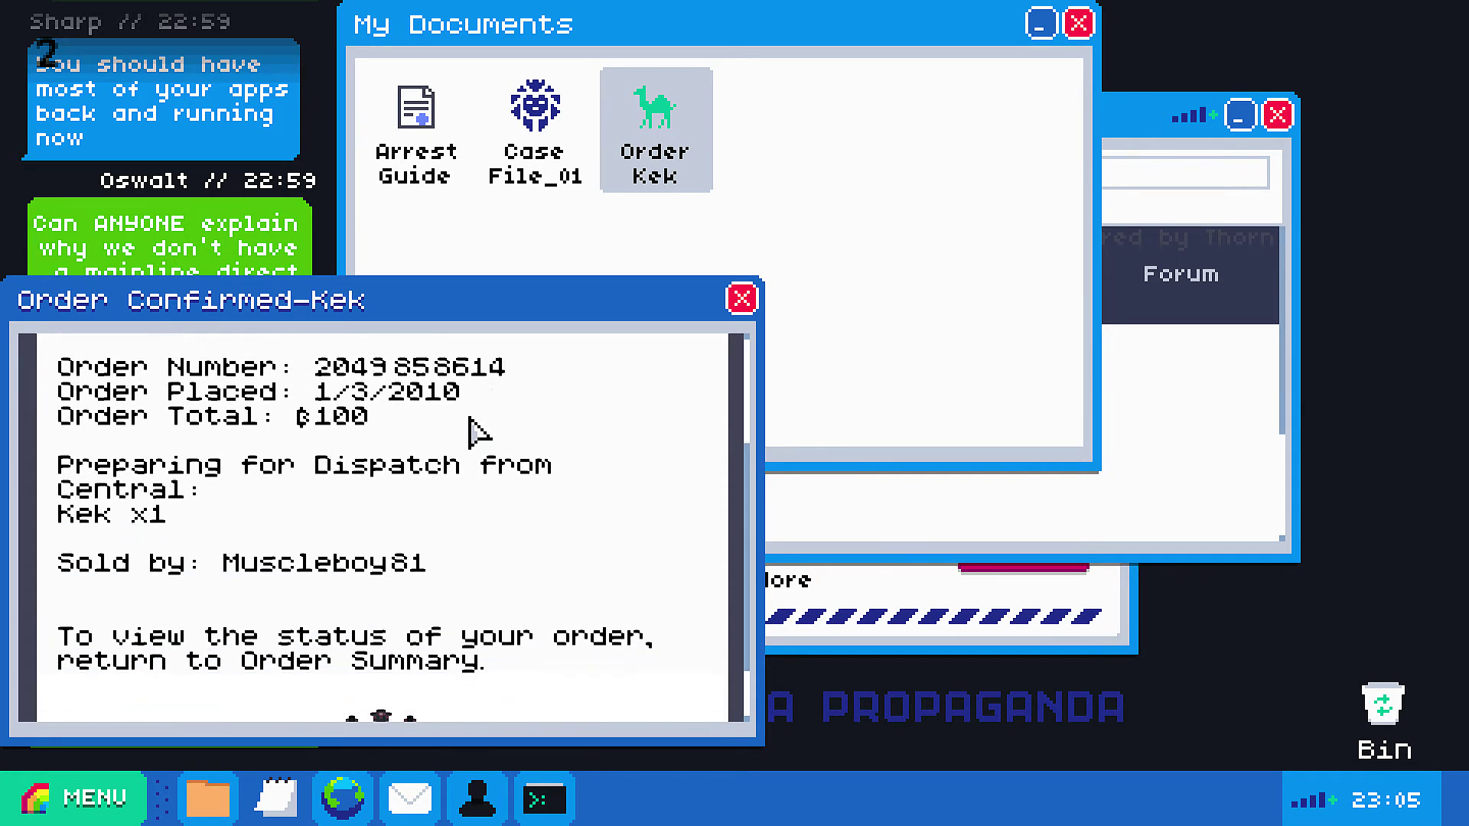
scroll(475, 436, down, 2)
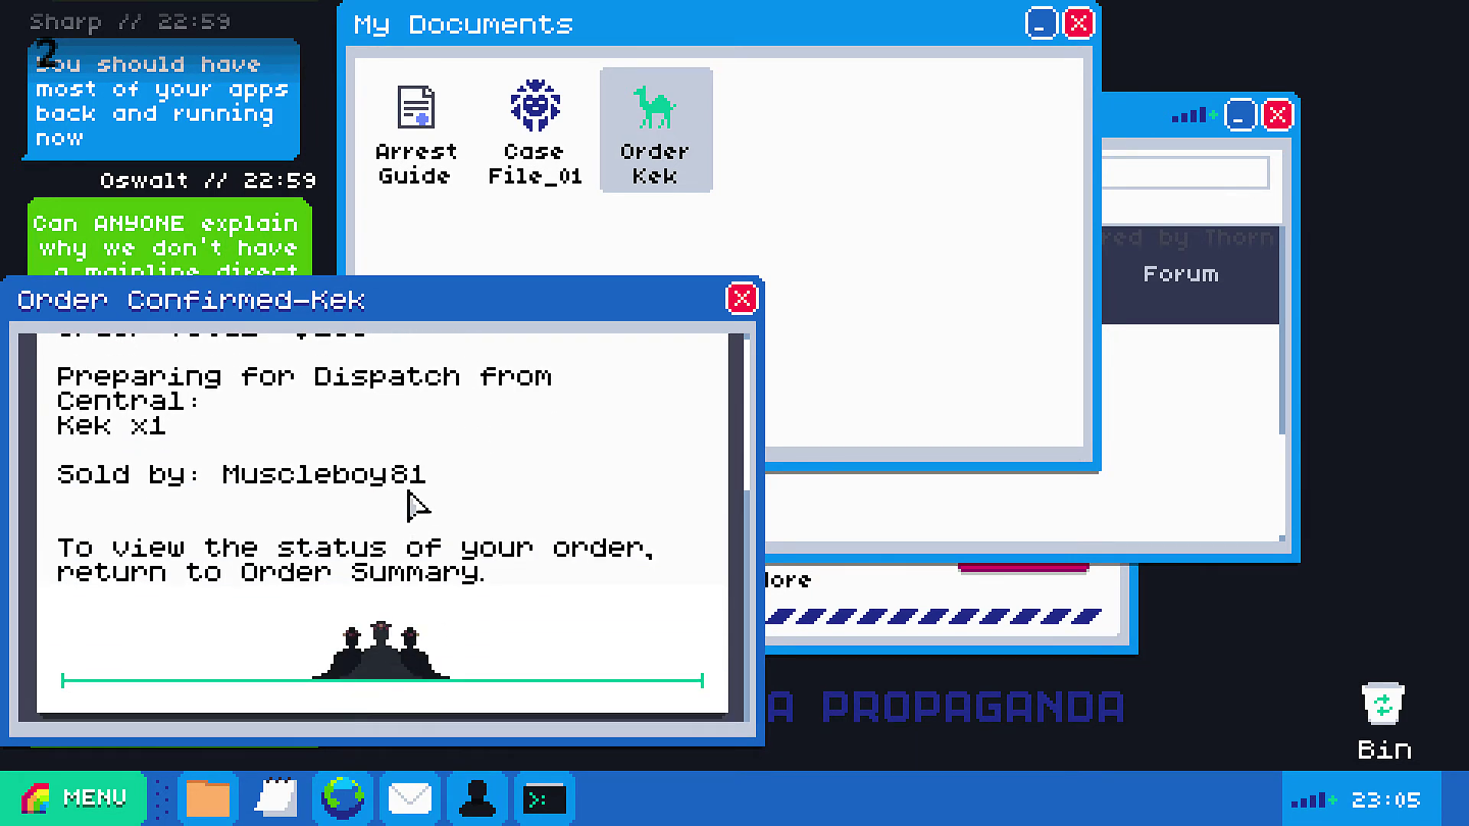
scroll(415, 508, up, 2)
scroll(412, 494, up, 2)
scroll(411, 494, up, 2)
scroll(400, 522, up, 2)
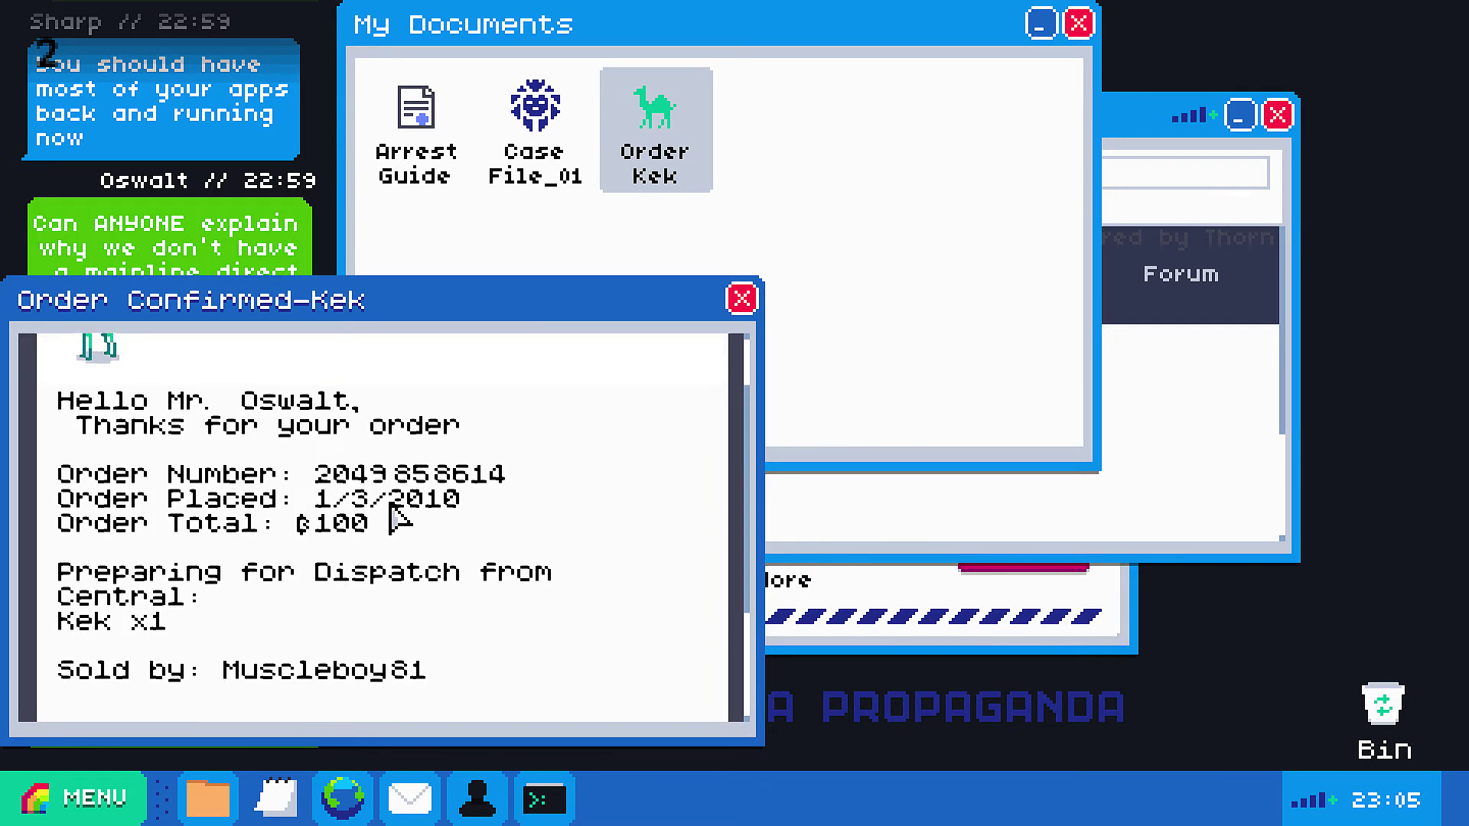
scroll(400, 522, up, 2)
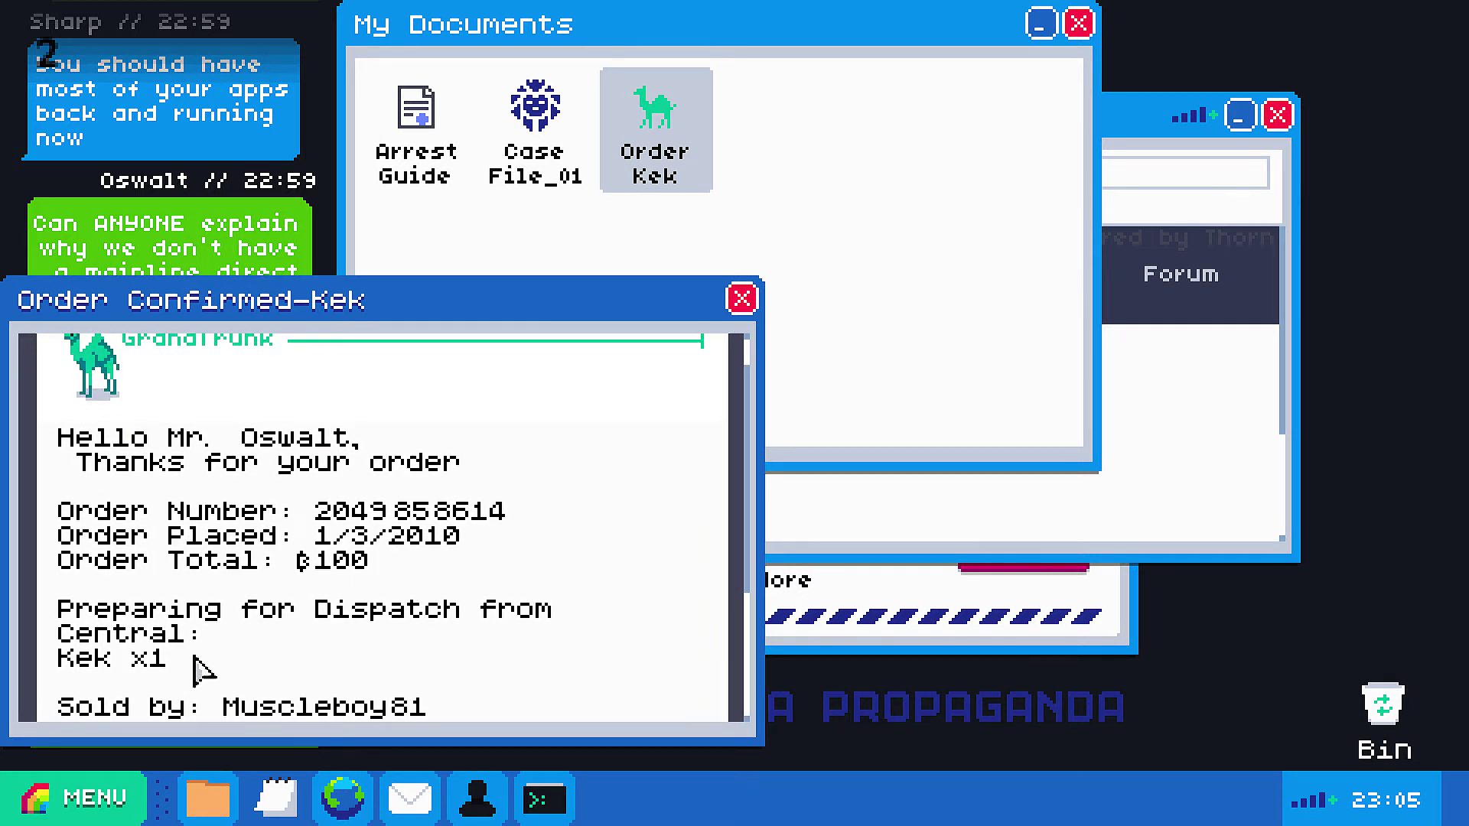
scroll(352, 506, up, 1)
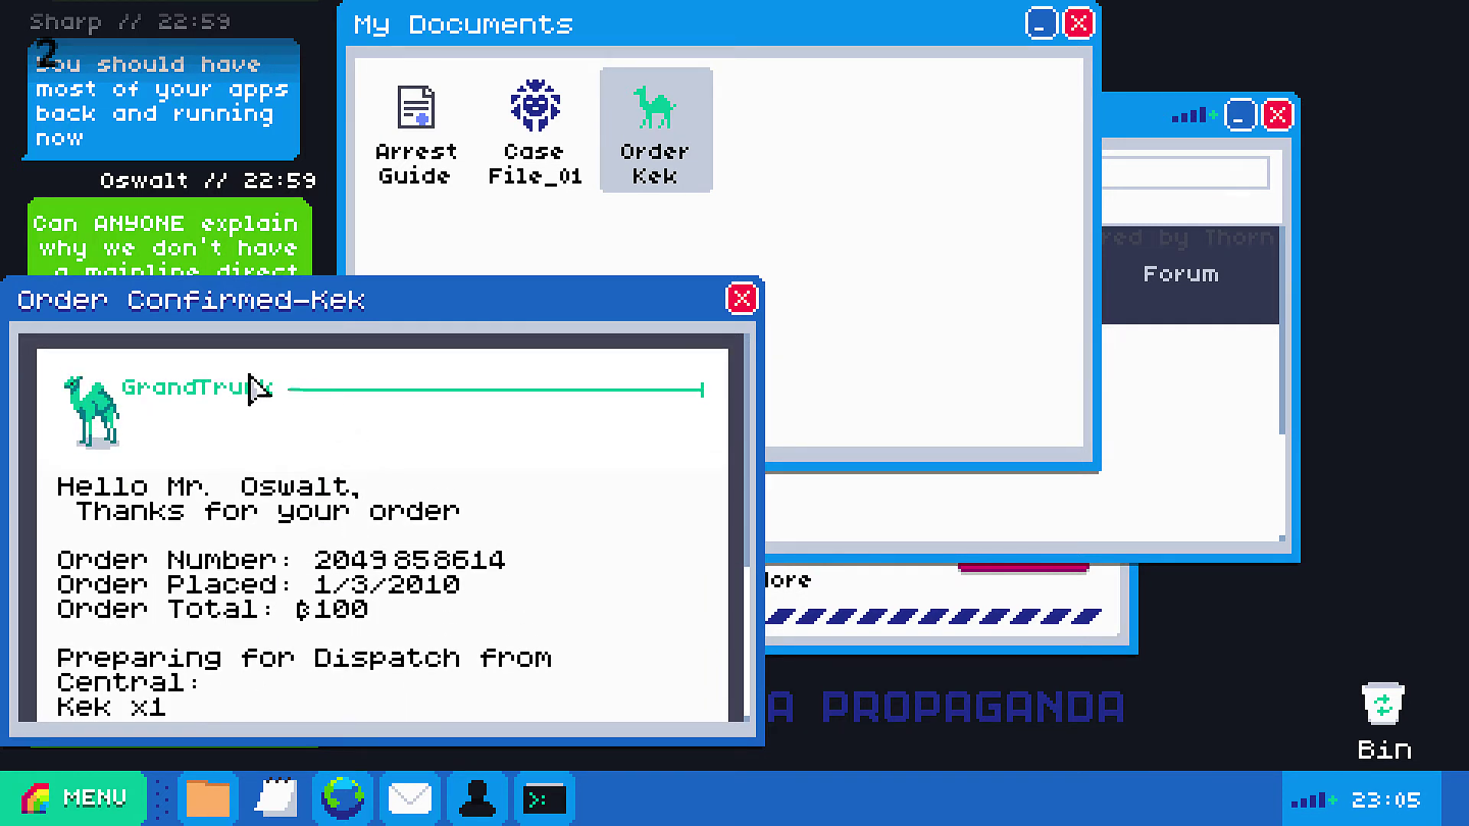
scroll(332, 549, down, 2)
scroll(333, 549, down, 2)
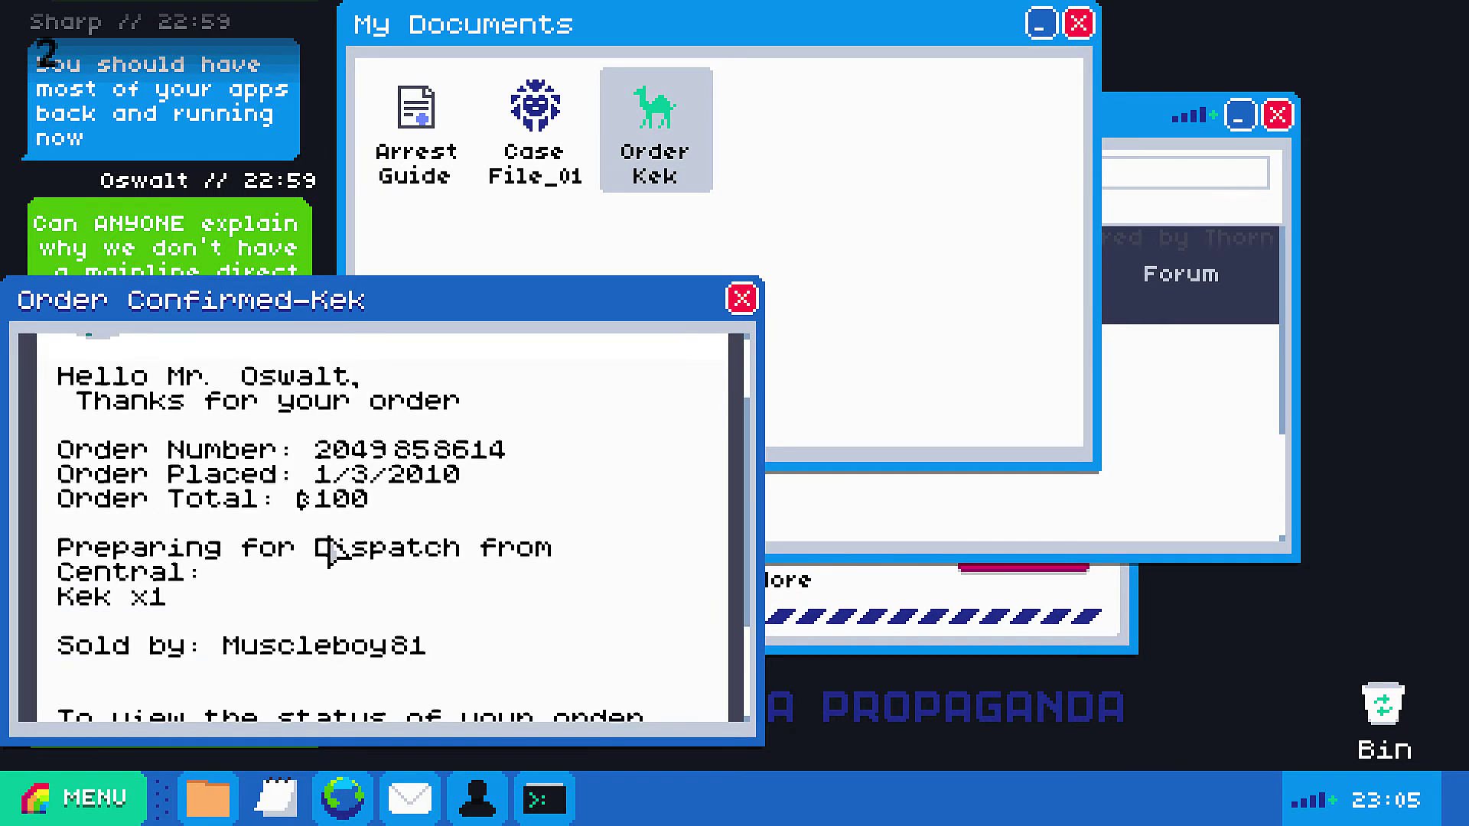
scroll(333, 549, down, 2)
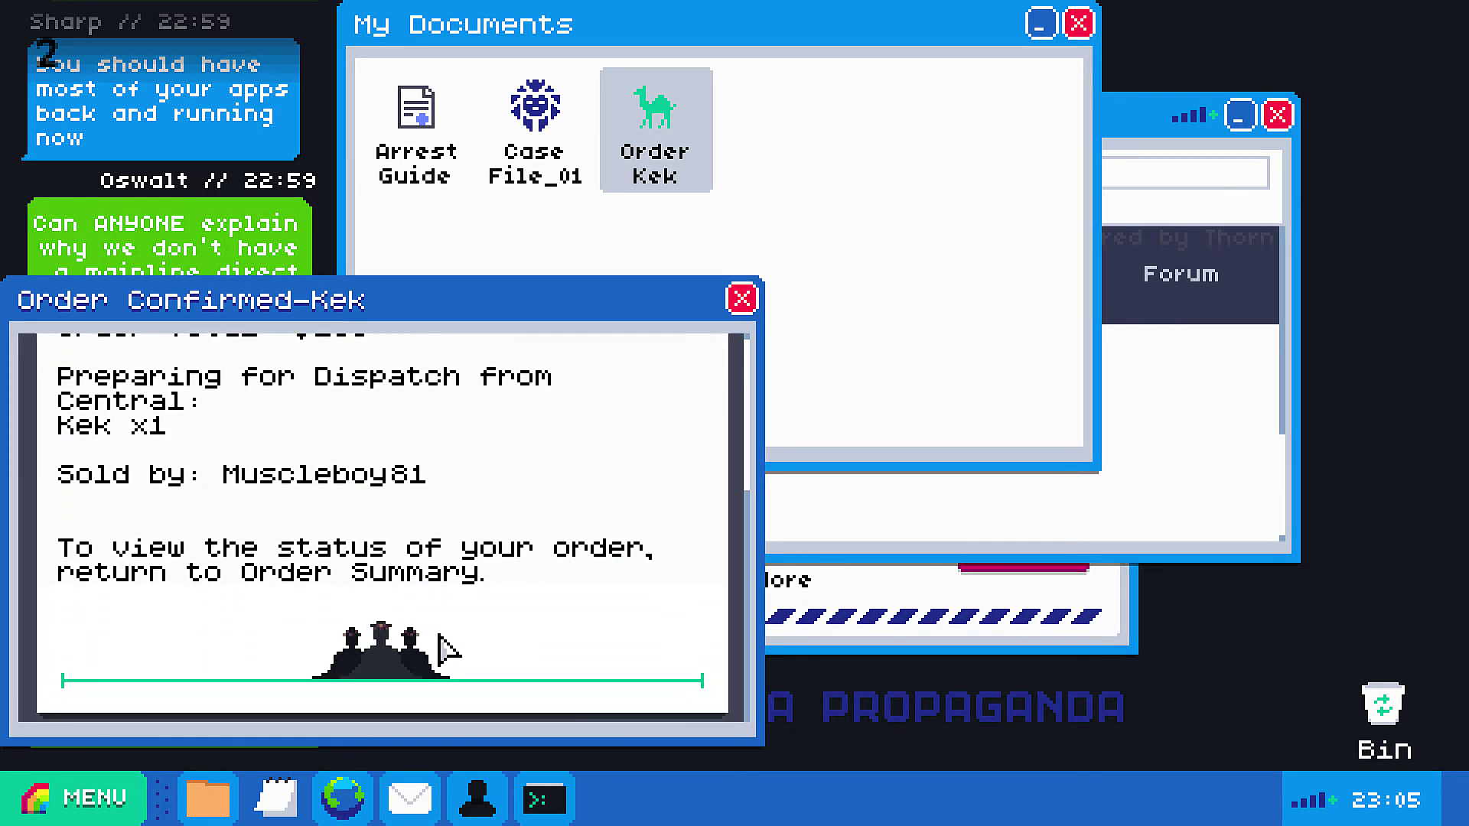
scroll(530, 522, up, 2)
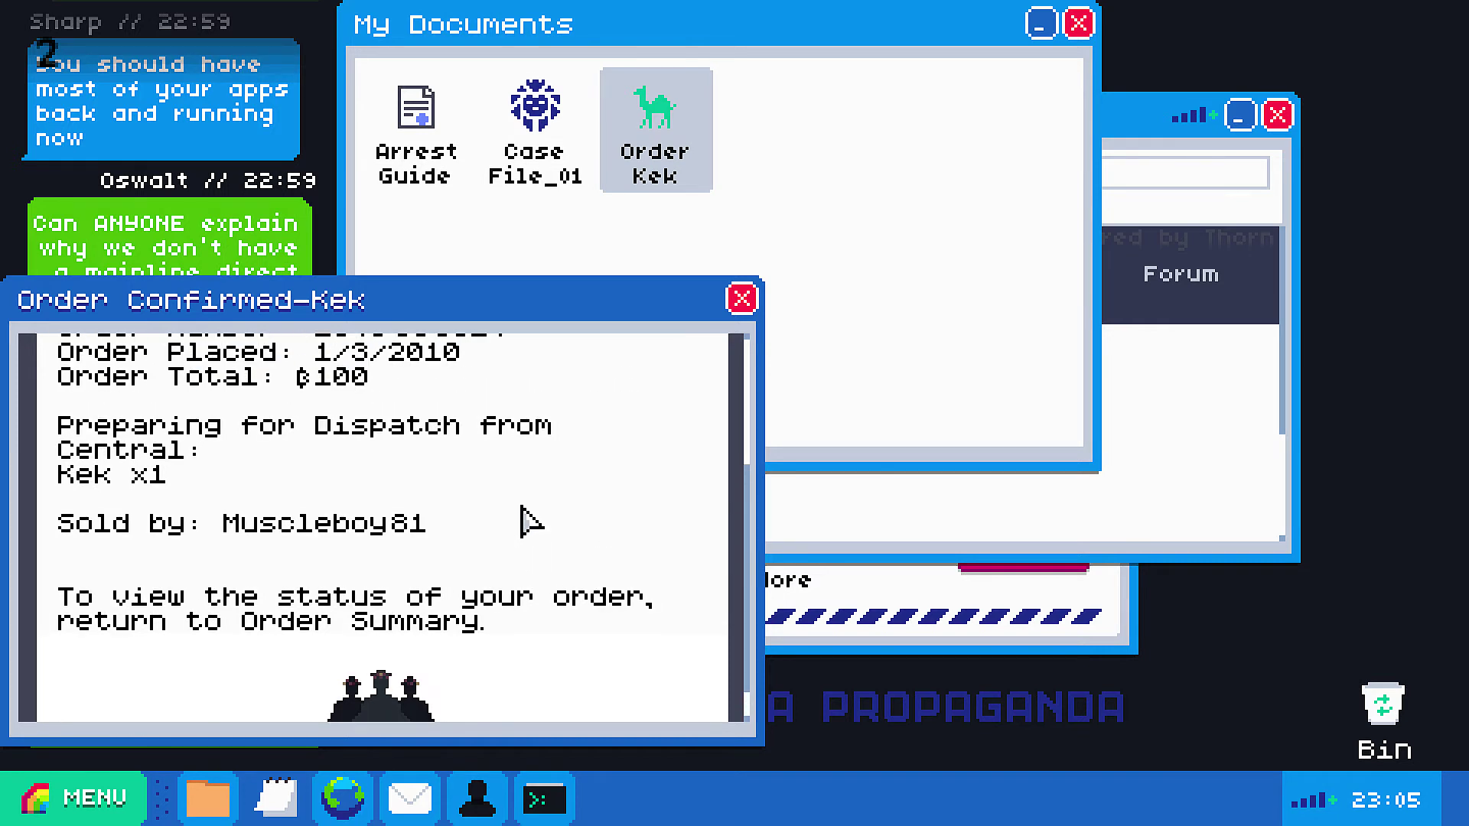
scroll(530, 522, up, 1)
click(741, 300)
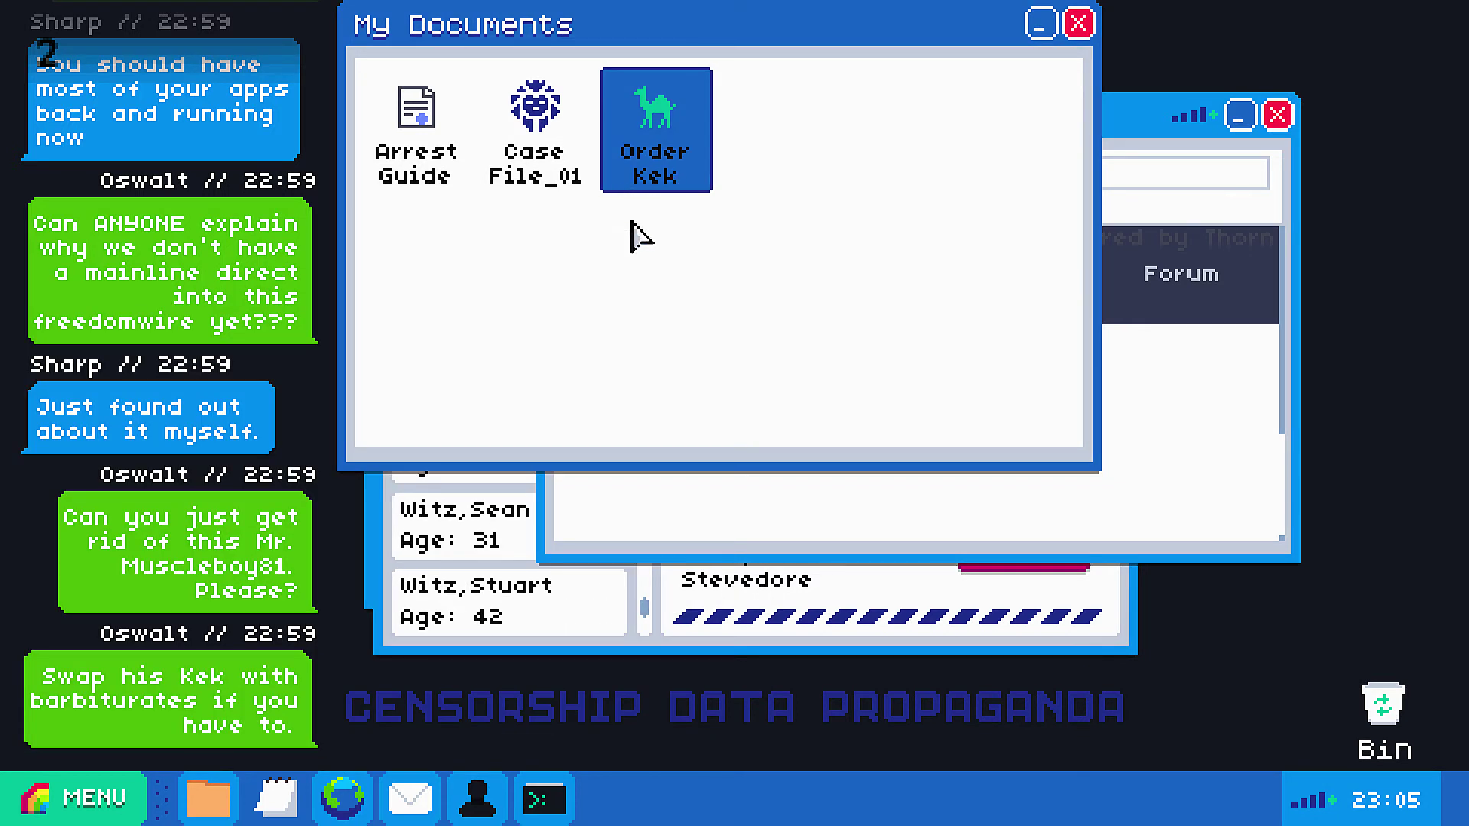
click(1040, 25)
- Reread the grandtrunk.bp order confirmation email, then close Email
click(479, 169)
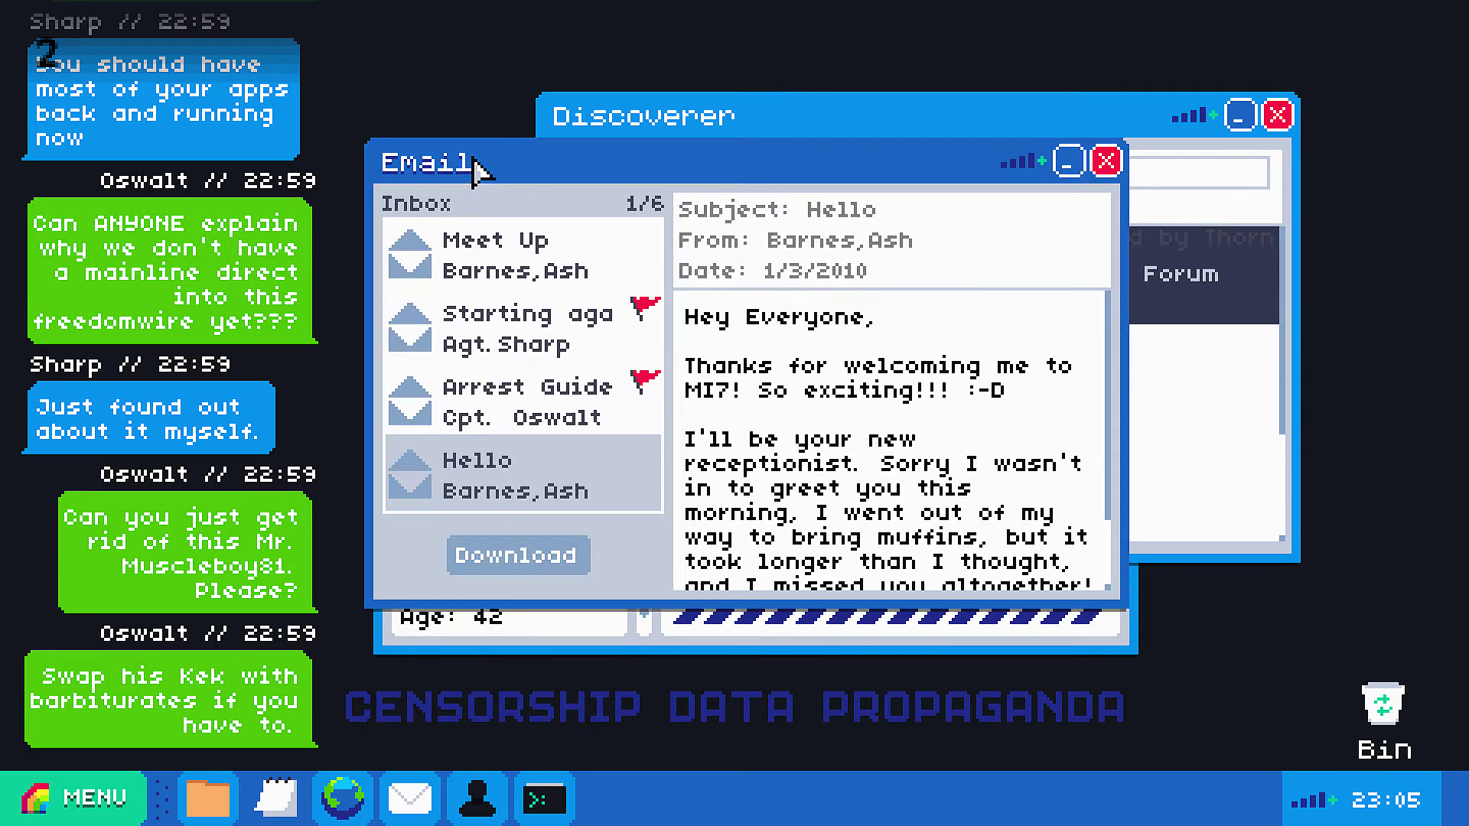
scroll(534, 395, up, 2)
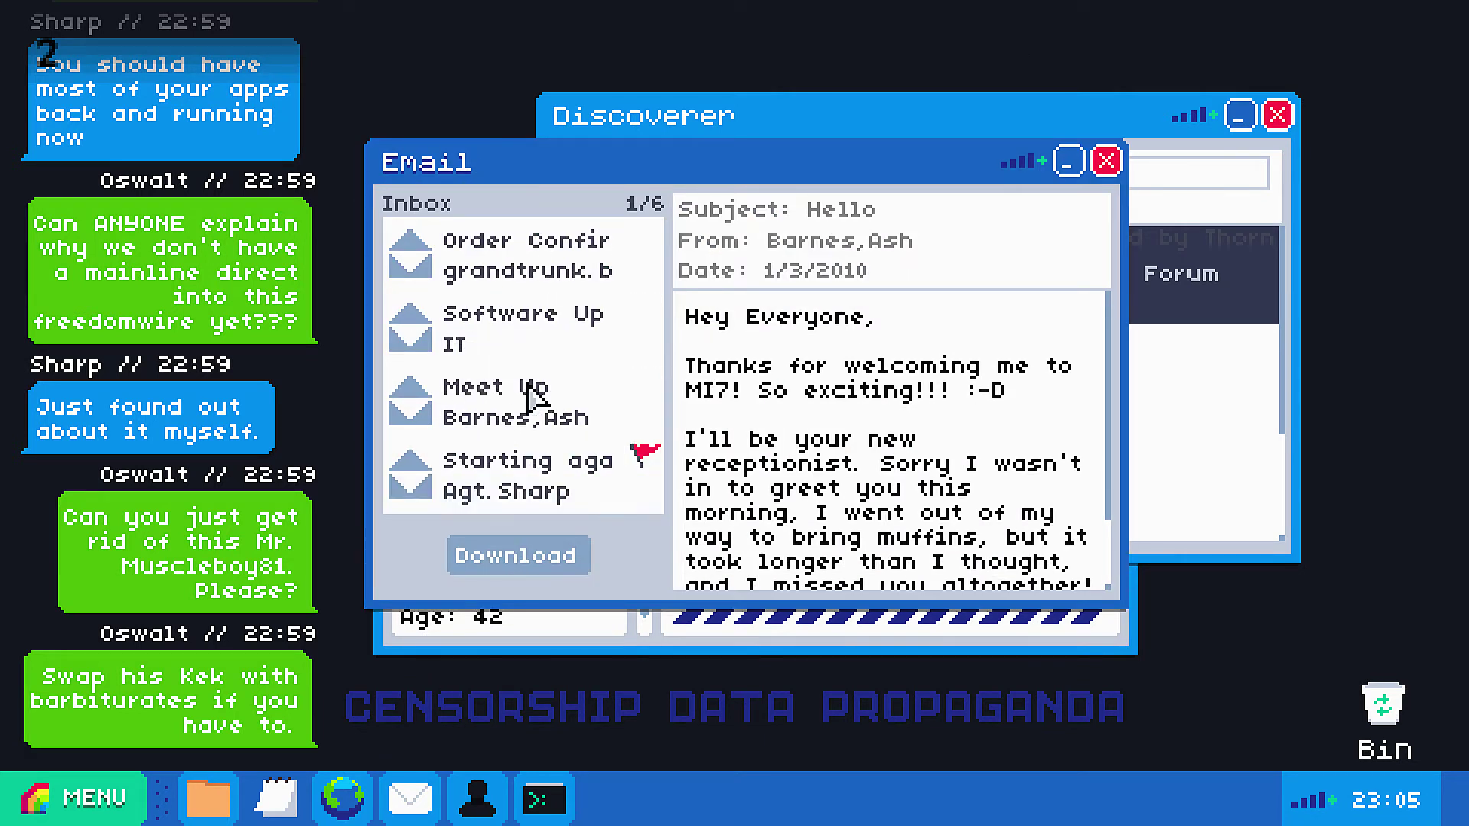
click(539, 270)
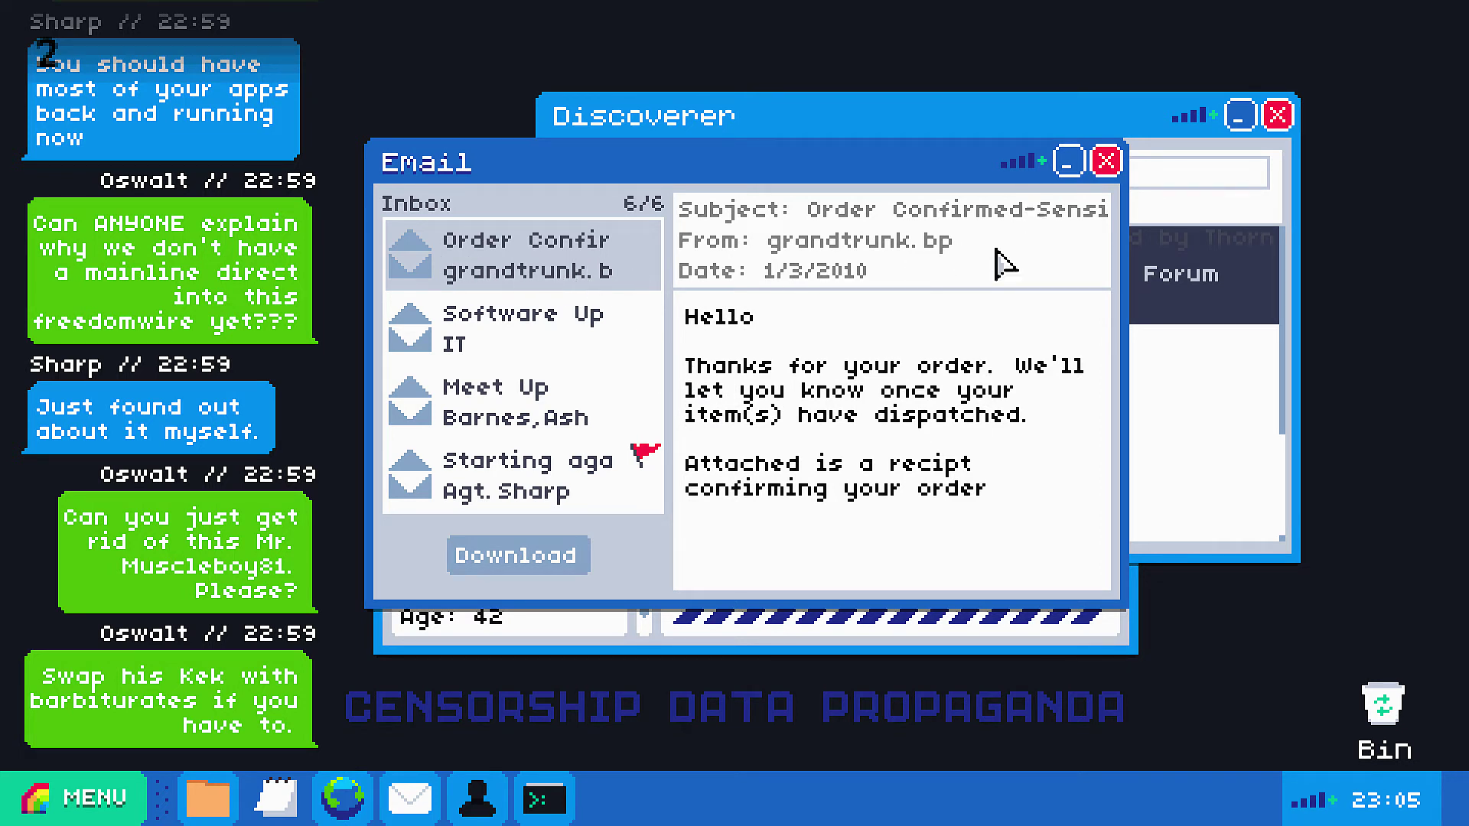
click(1067, 164)
- Close the browser and suspect Look Up windows, and bring up Notes
click(1239, 116)
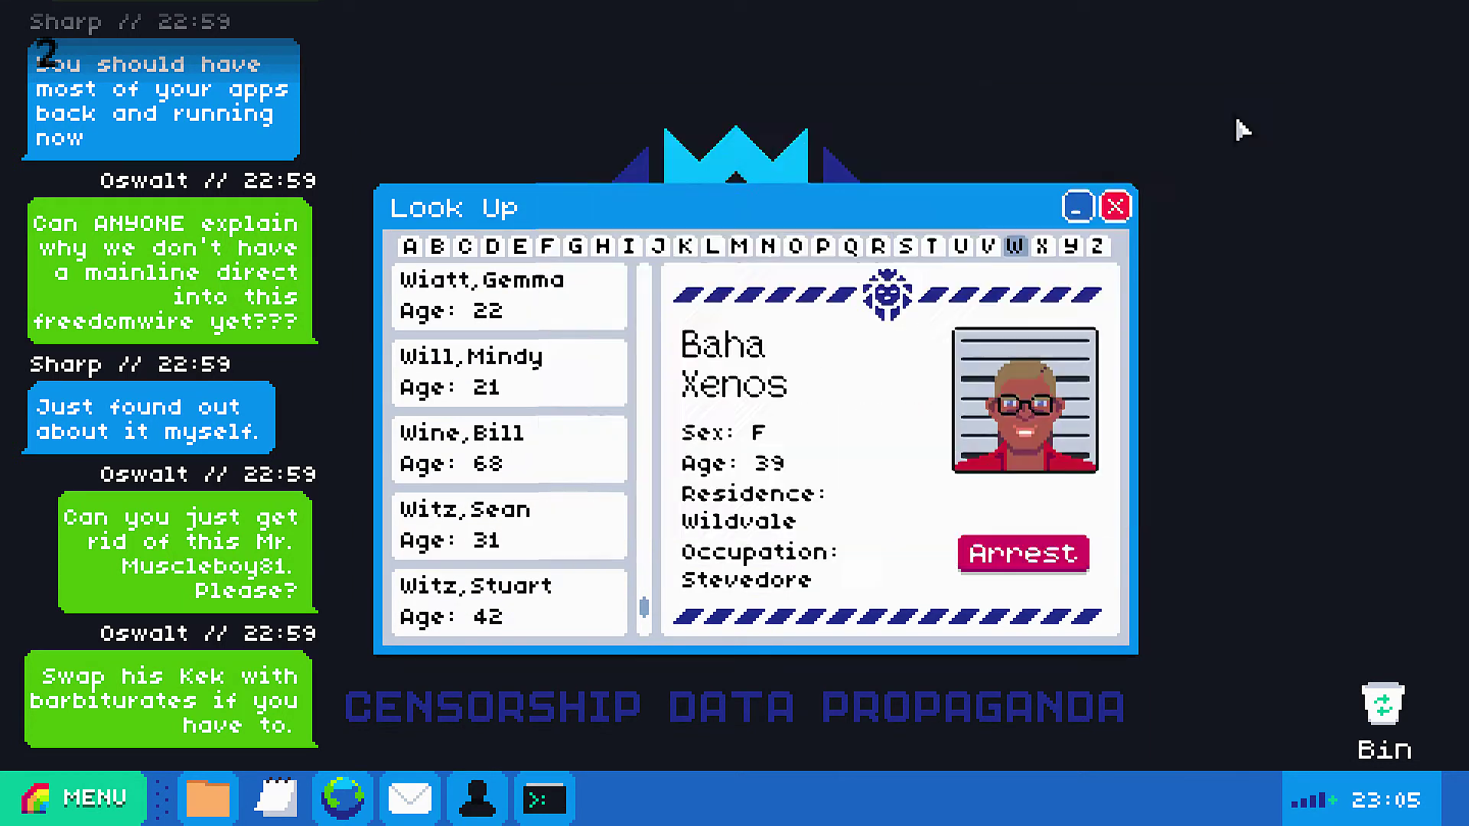
click(1116, 206)
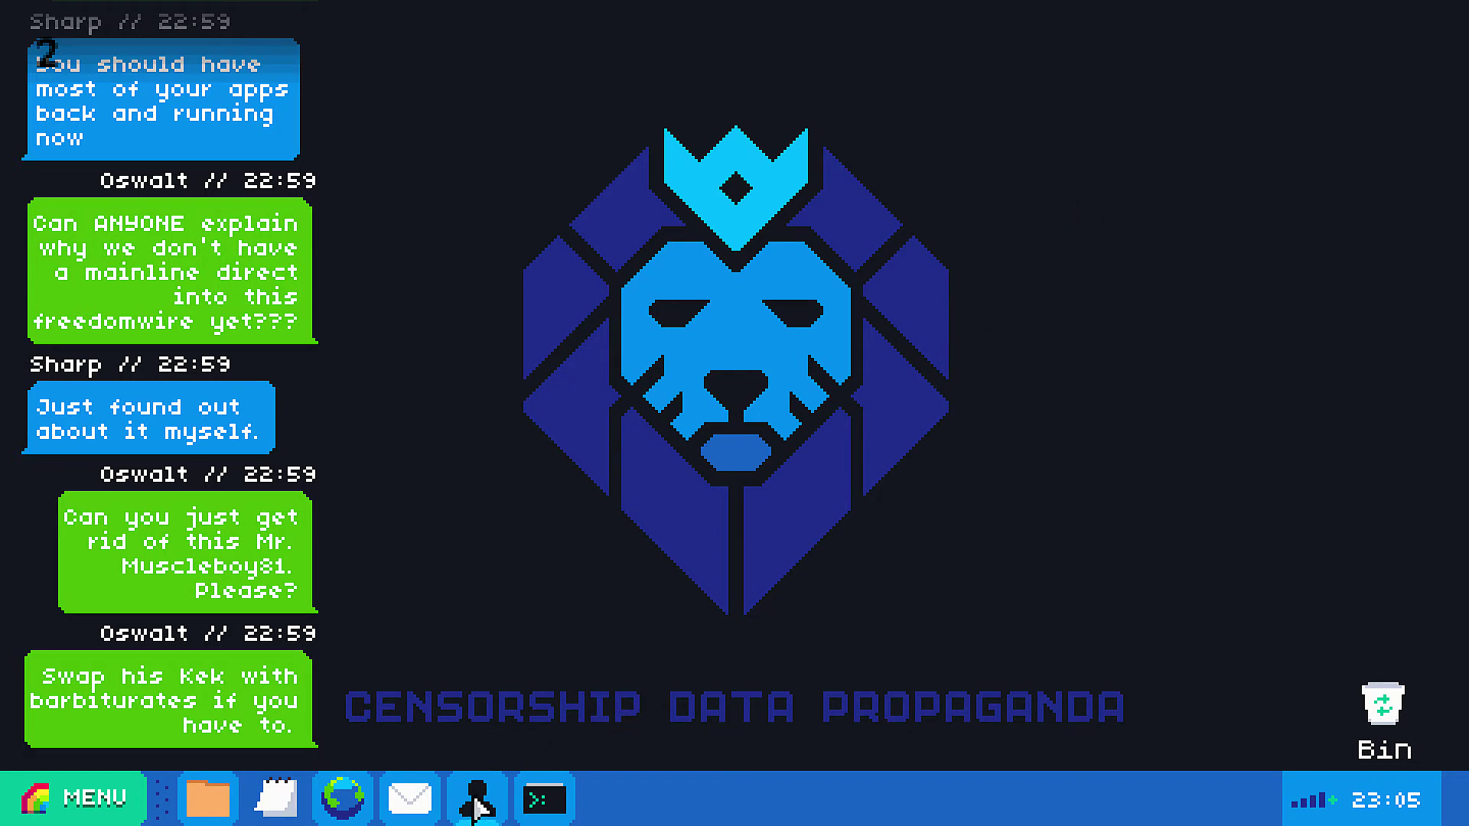
click(276, 798)
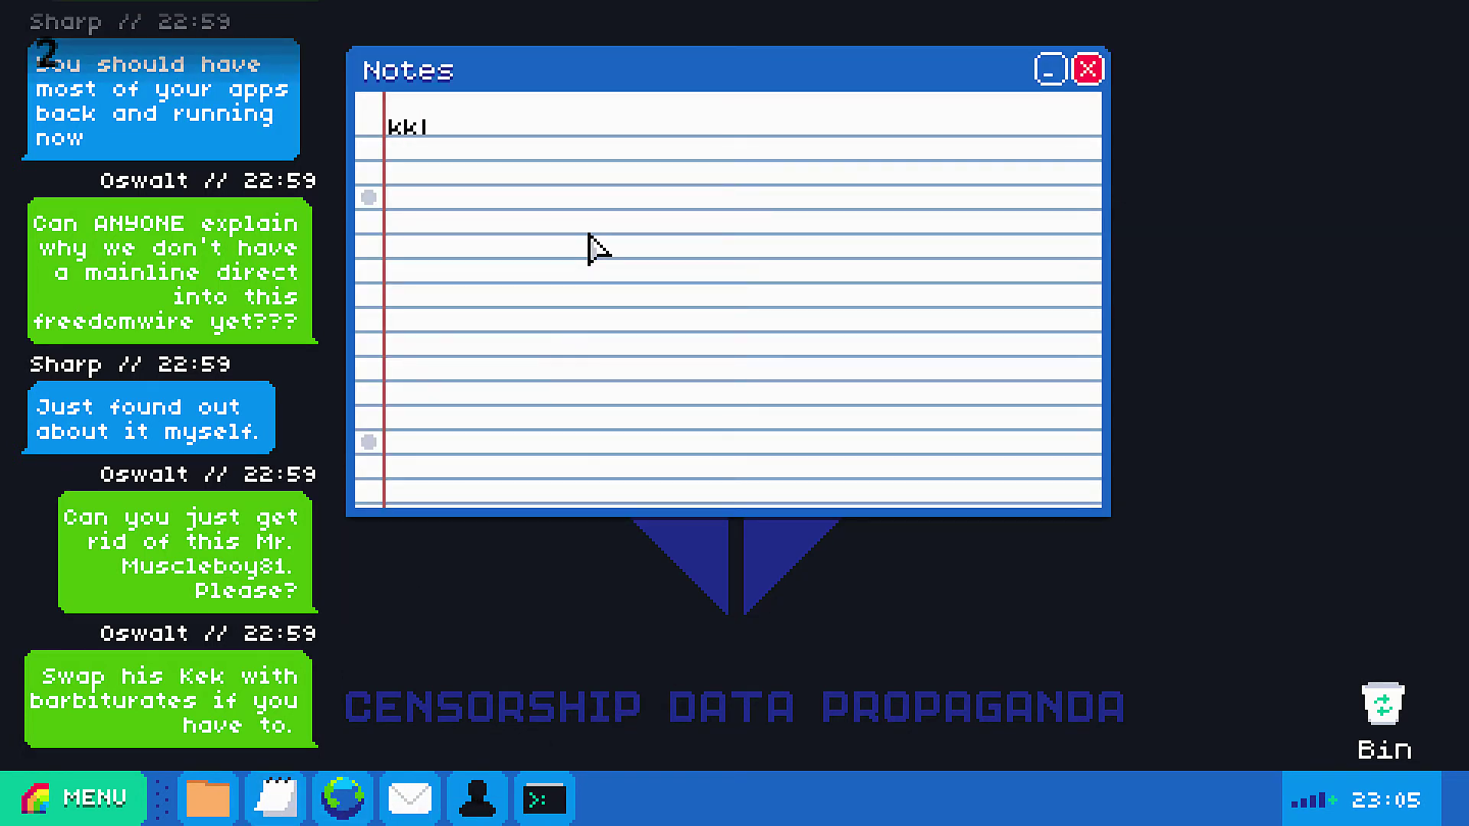
- Close Notes, show My Documents, open and dismiss the settings menu, and open the Recycle Bin
click(1088, 70)
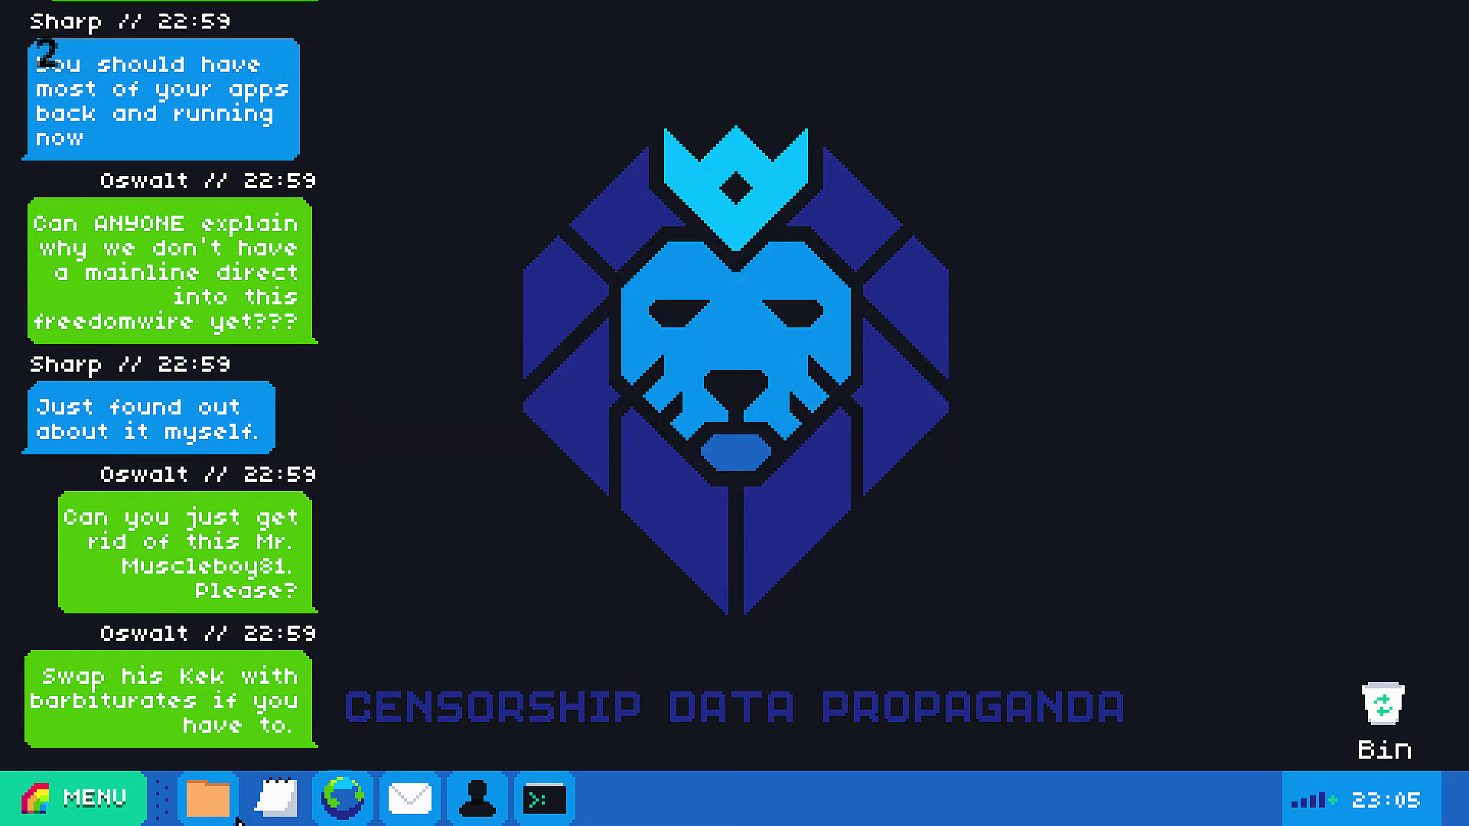
click(207, 798)
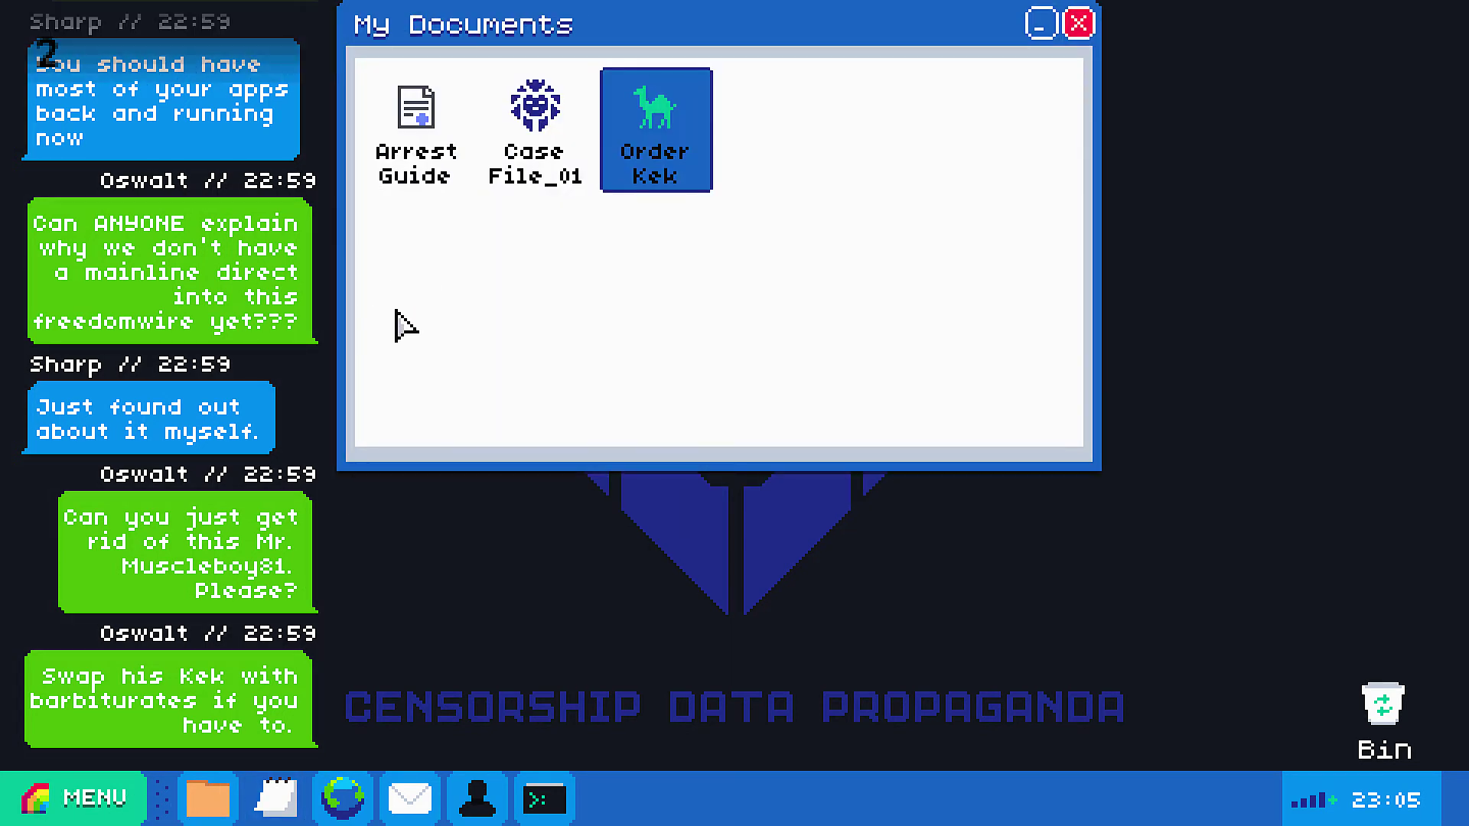
click(110, 809)
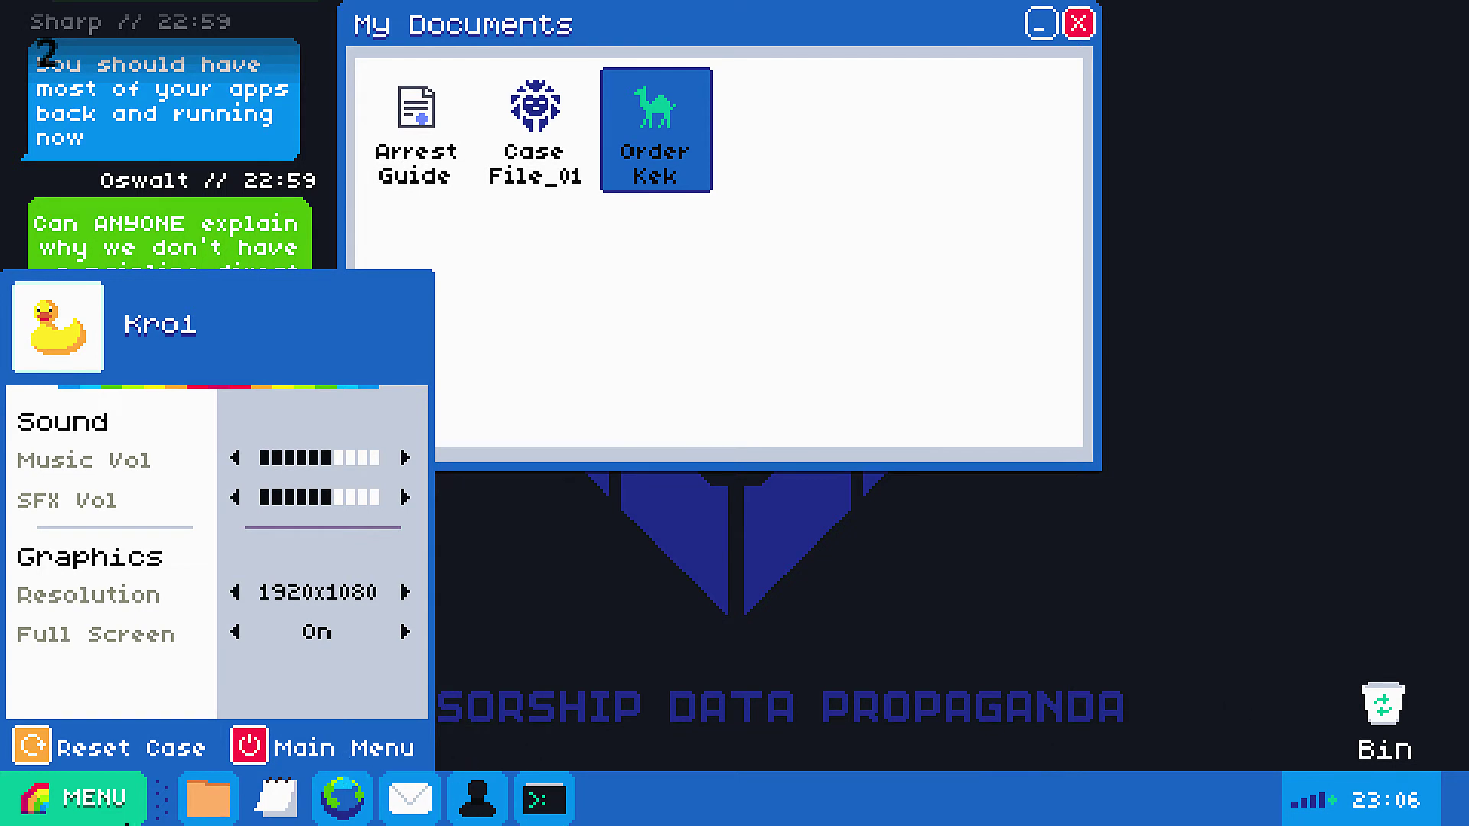
click(95, 798)
double_click(1385, 712)
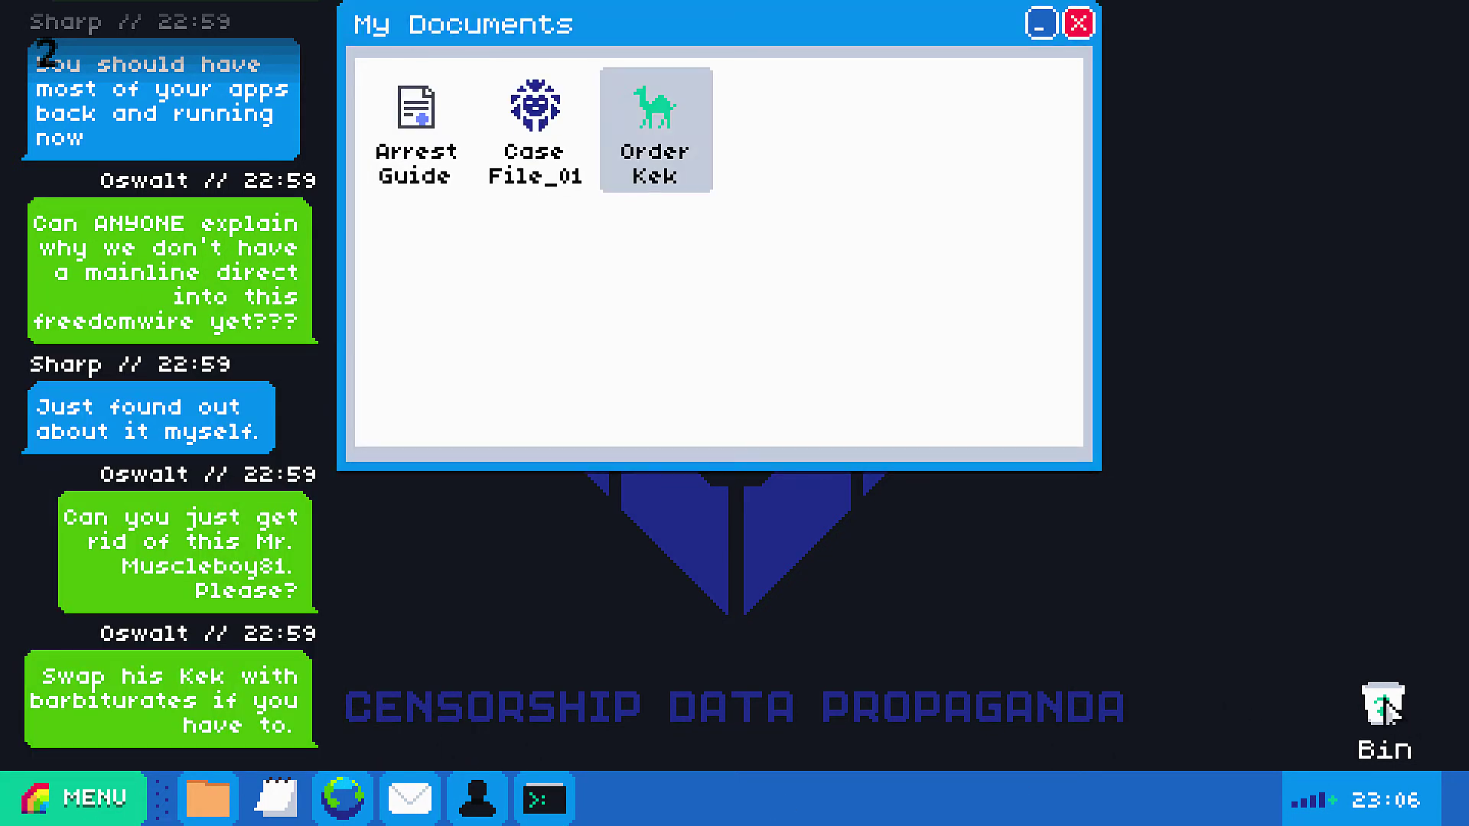
- Read and close the Hack Basic tutorial, then the Area hacking tutorial
double_click(416, 138)
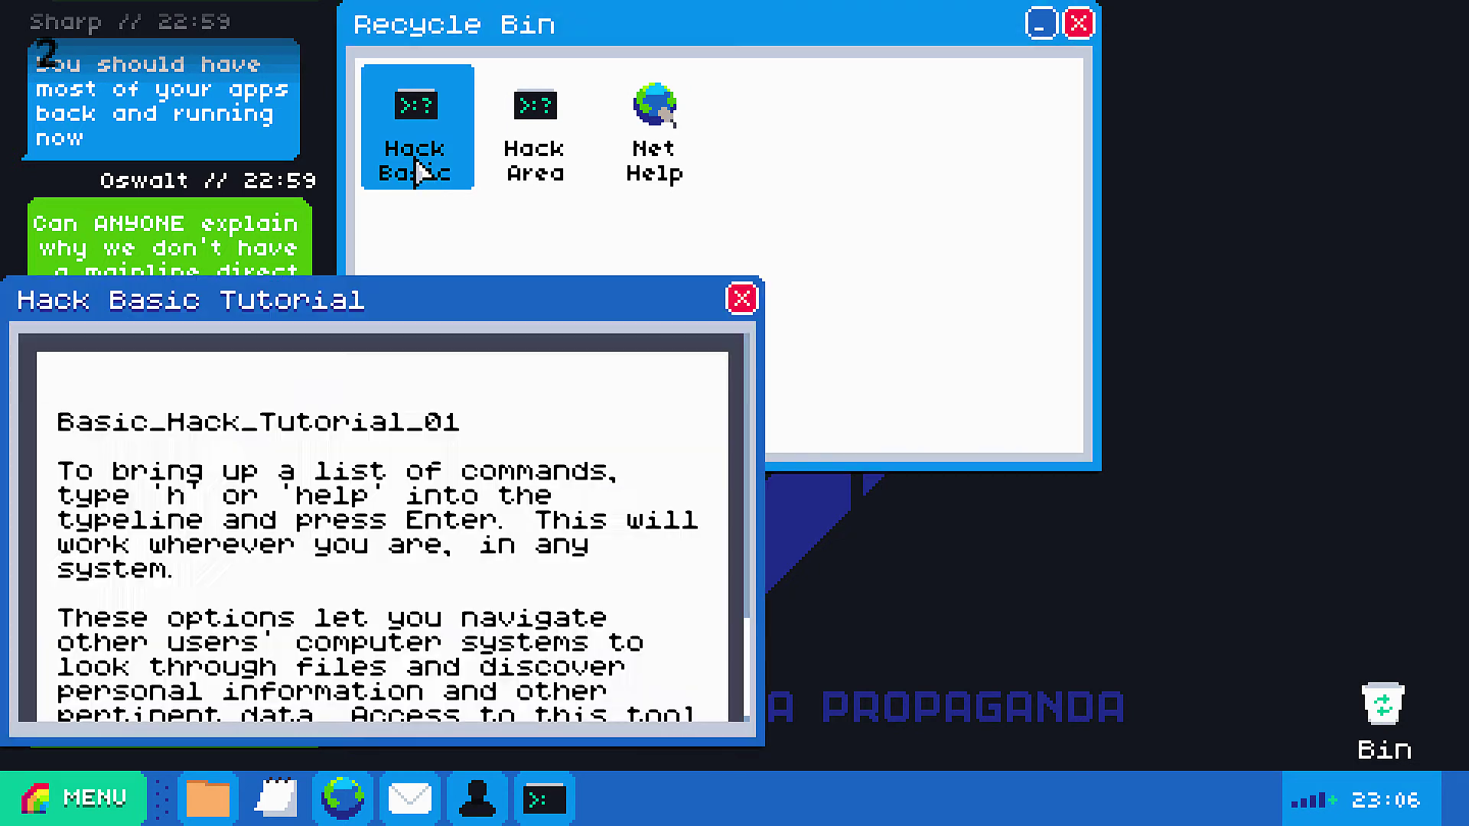
scroll(473, 514, down, 2)
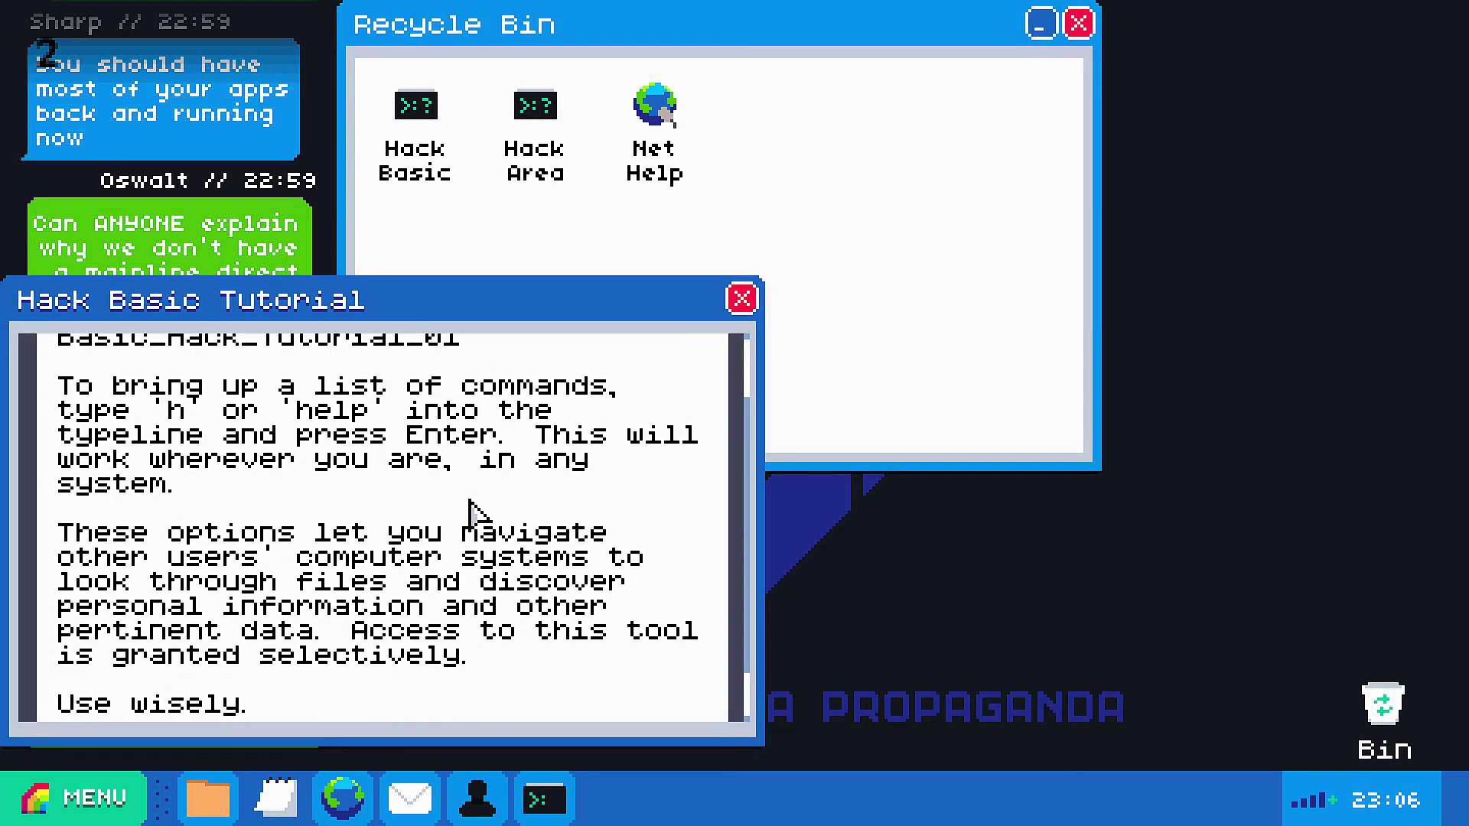
scroll(474, 514, down, 2)
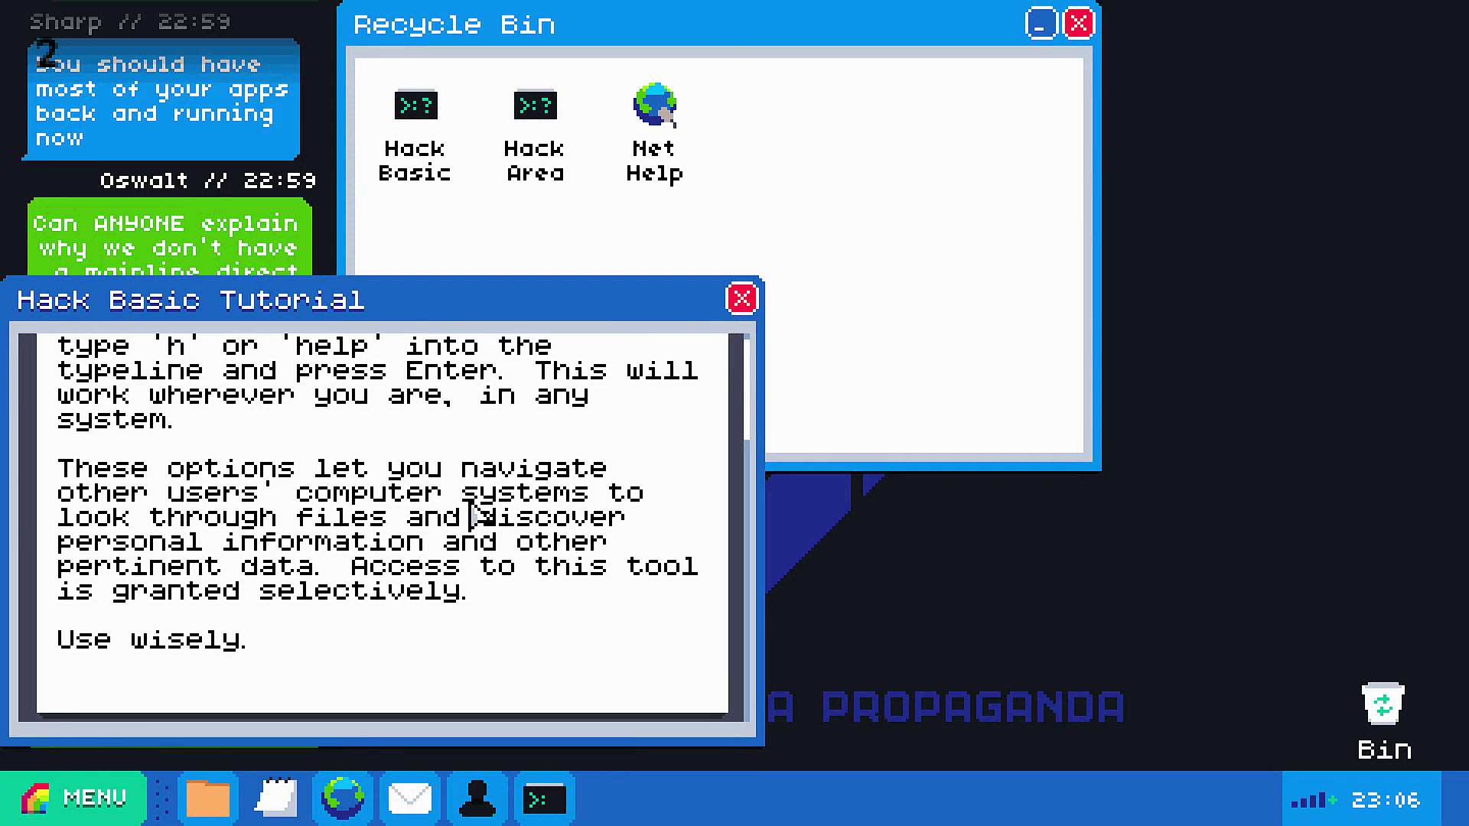
scroll(475, 515, up, 1)
click(741, 298)
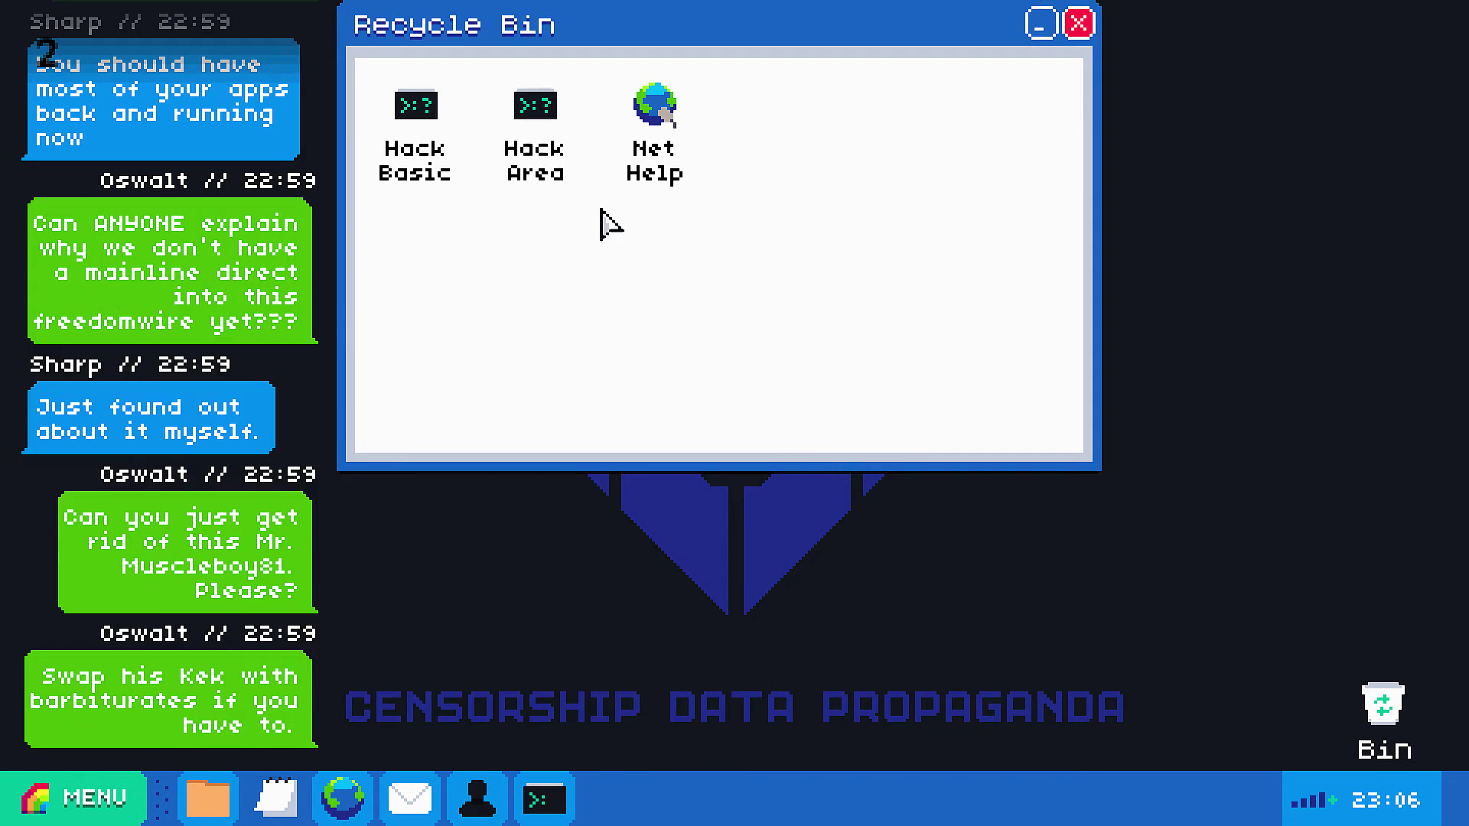
double_click(535, 127)
scroll(528, 529, down, 1)
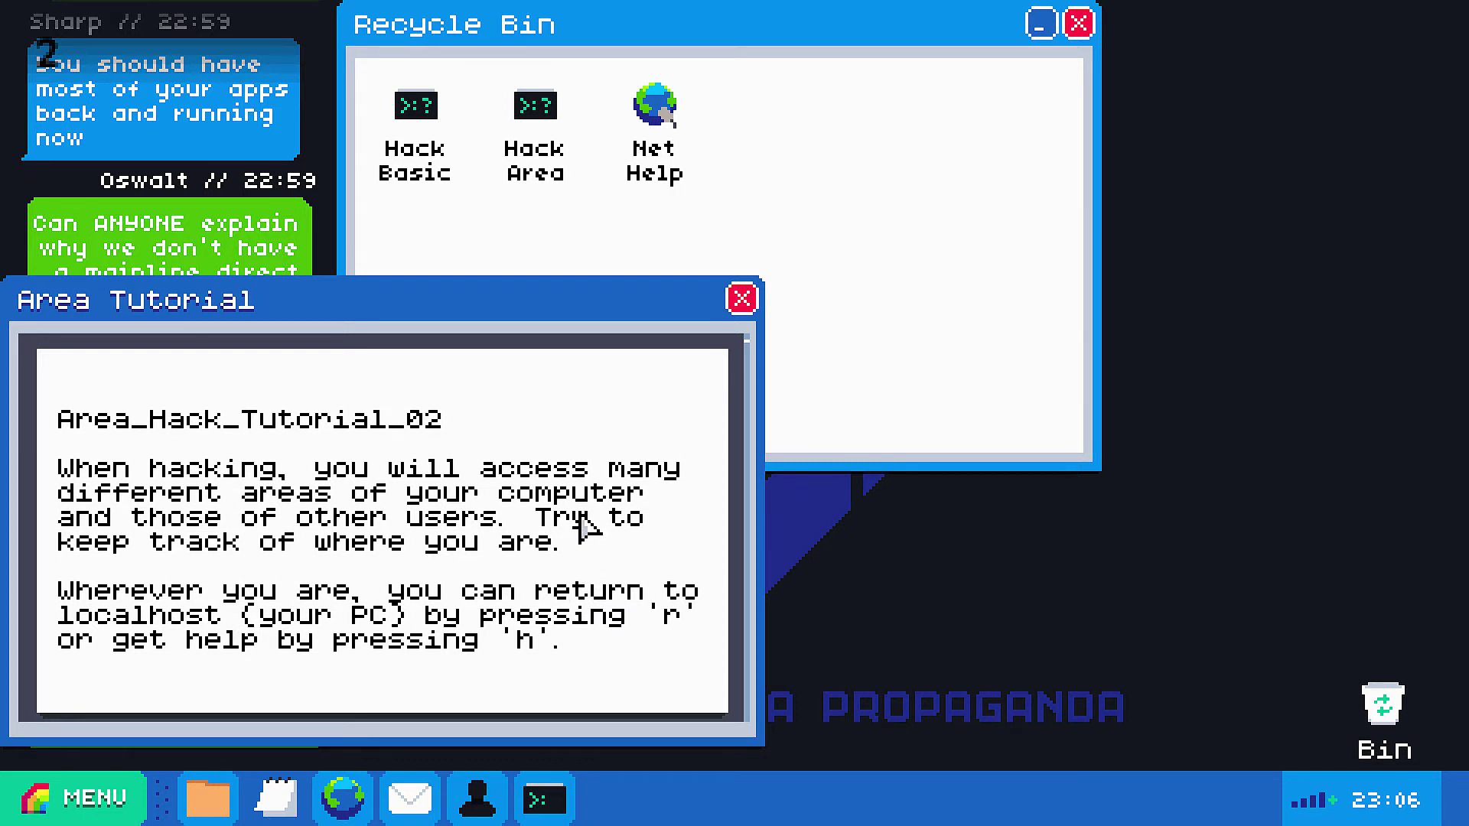
click(742, 299)
- Read and close the Network Help notes, network connection details and Hack Basic tutorial
double_click(655, 132)
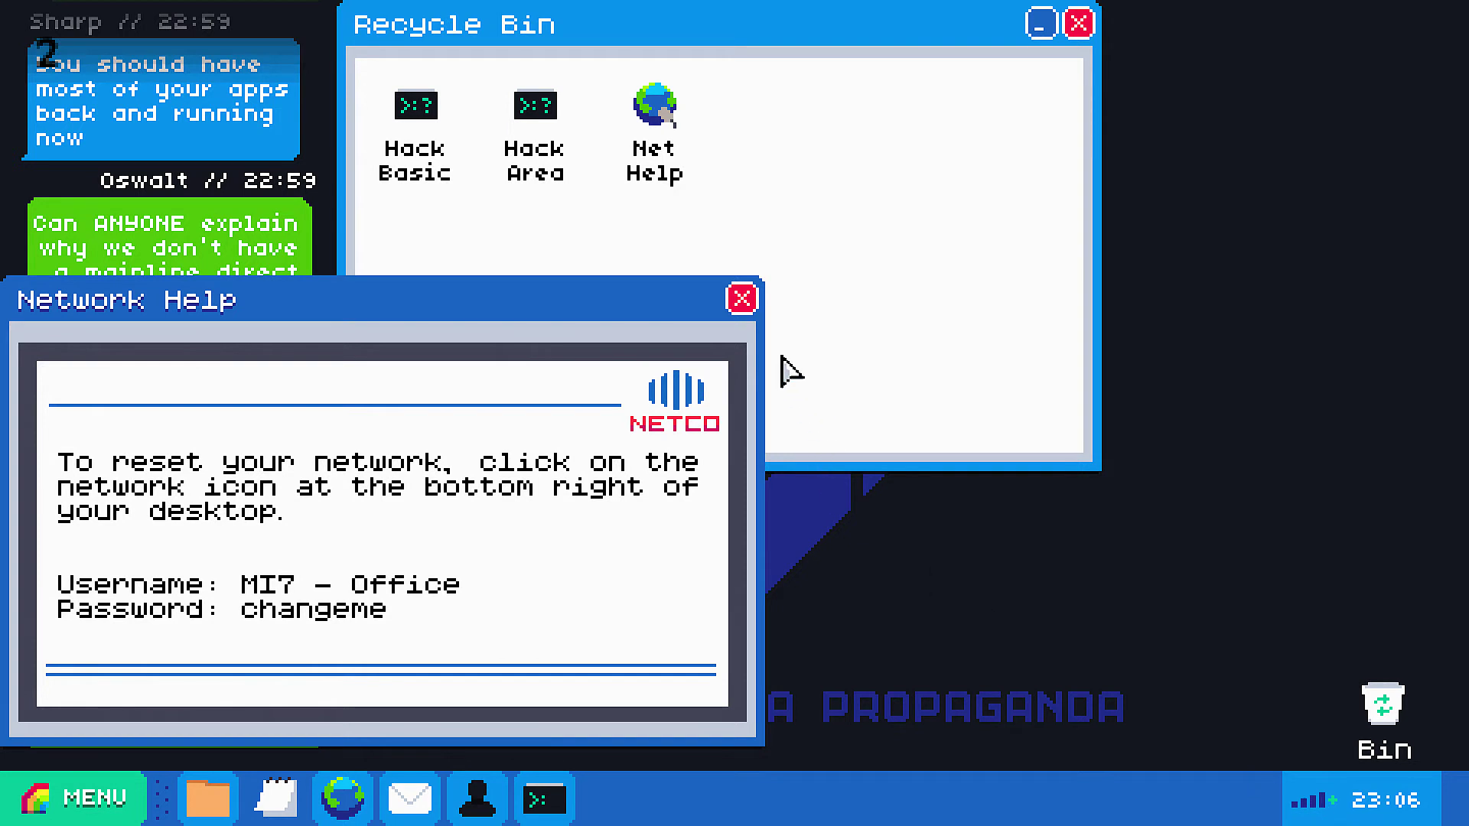
click(741, 299)
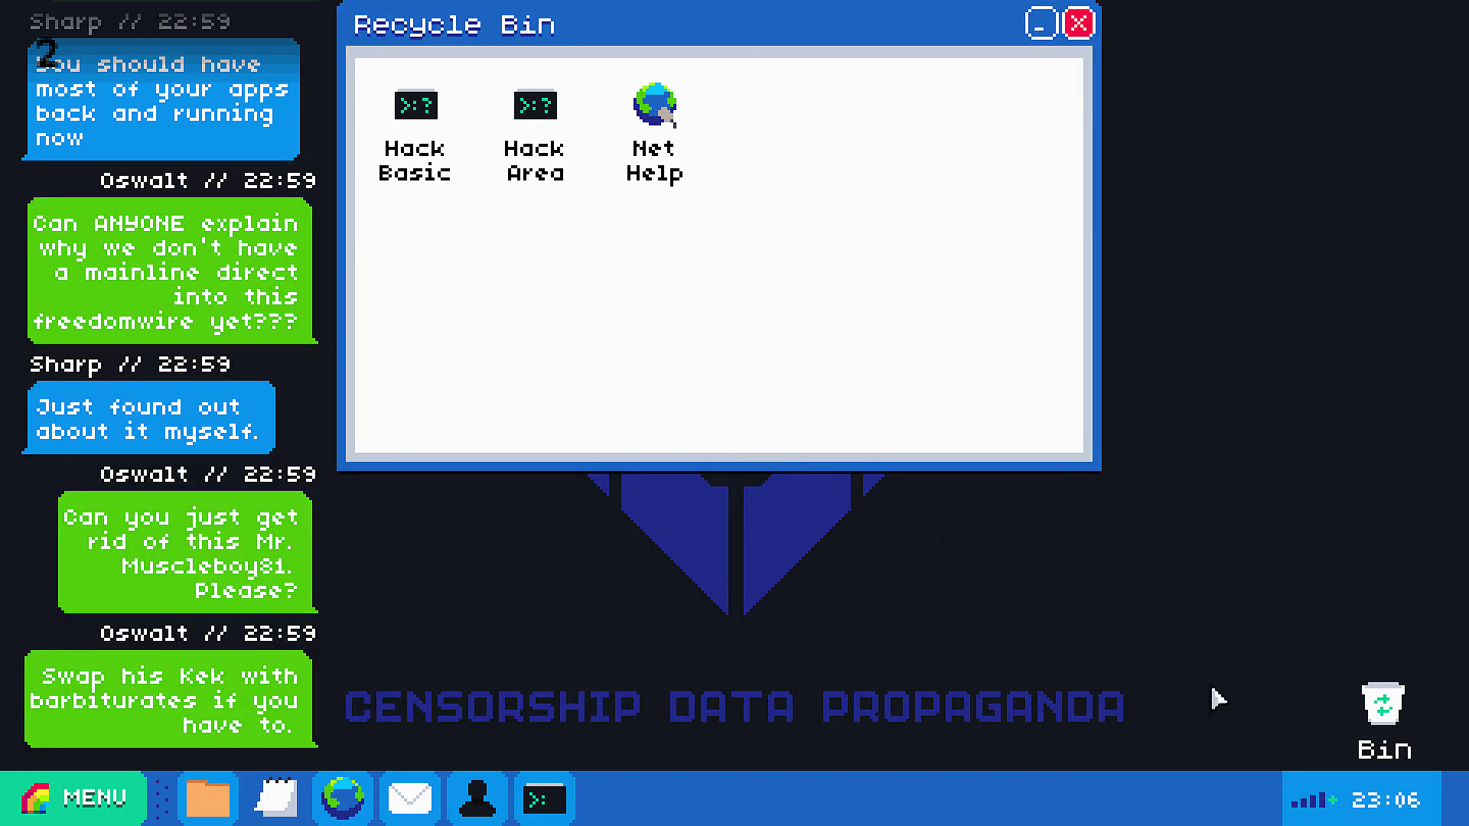
click(1312, 800)
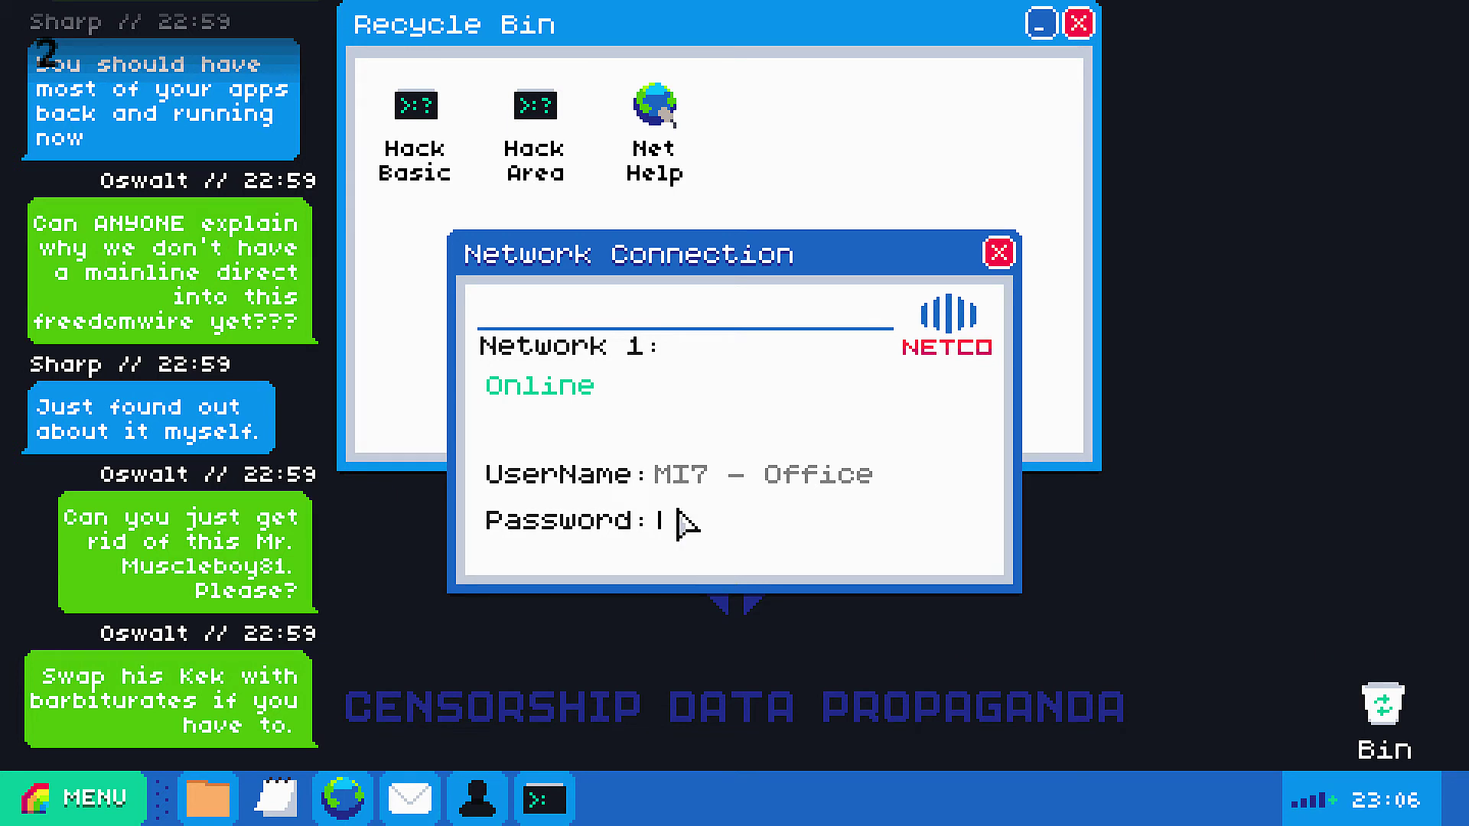
click(999, 253)
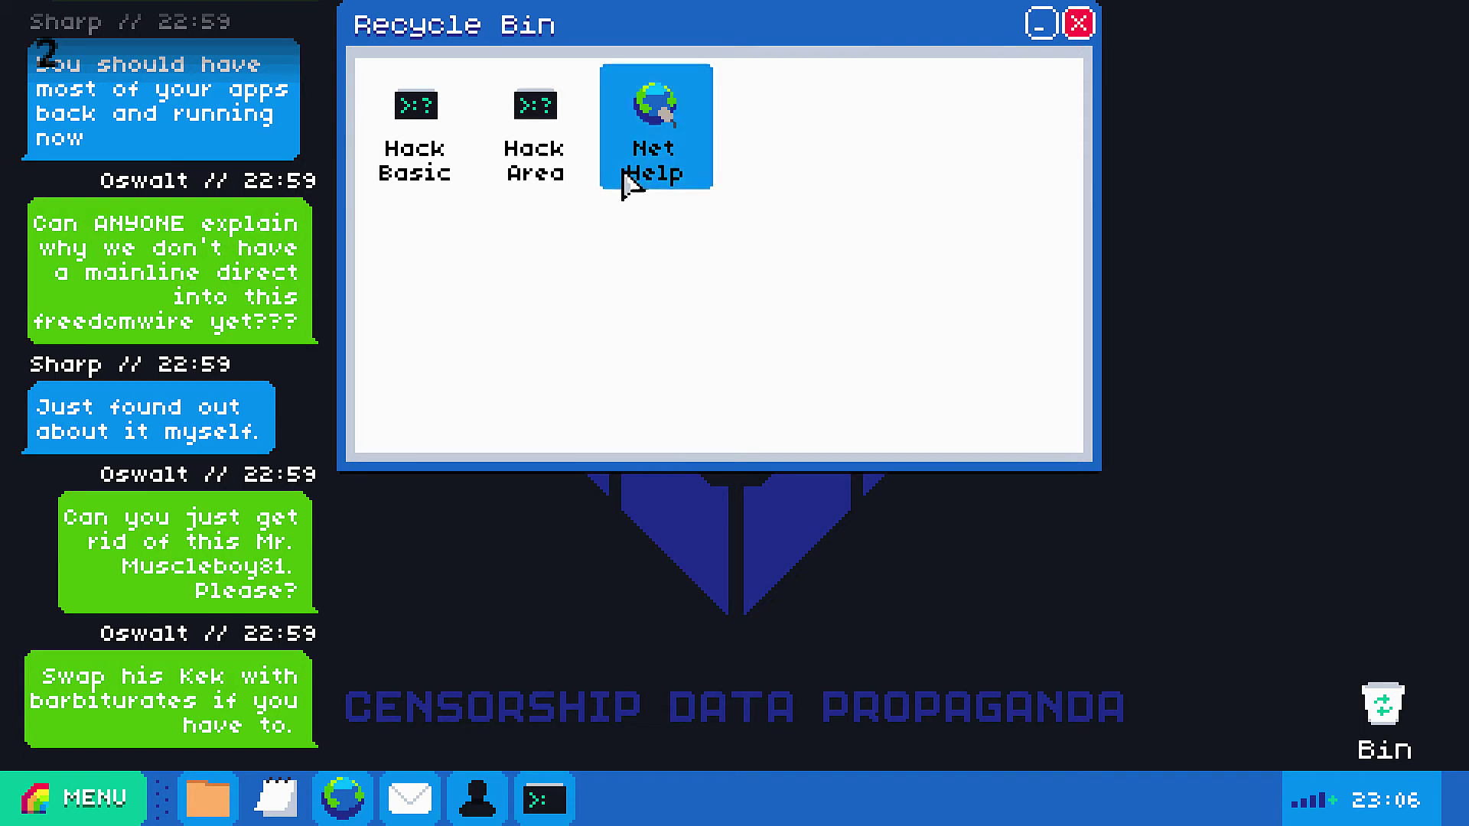
double_click(421, 174)
scroll(491, 453, down, 4)
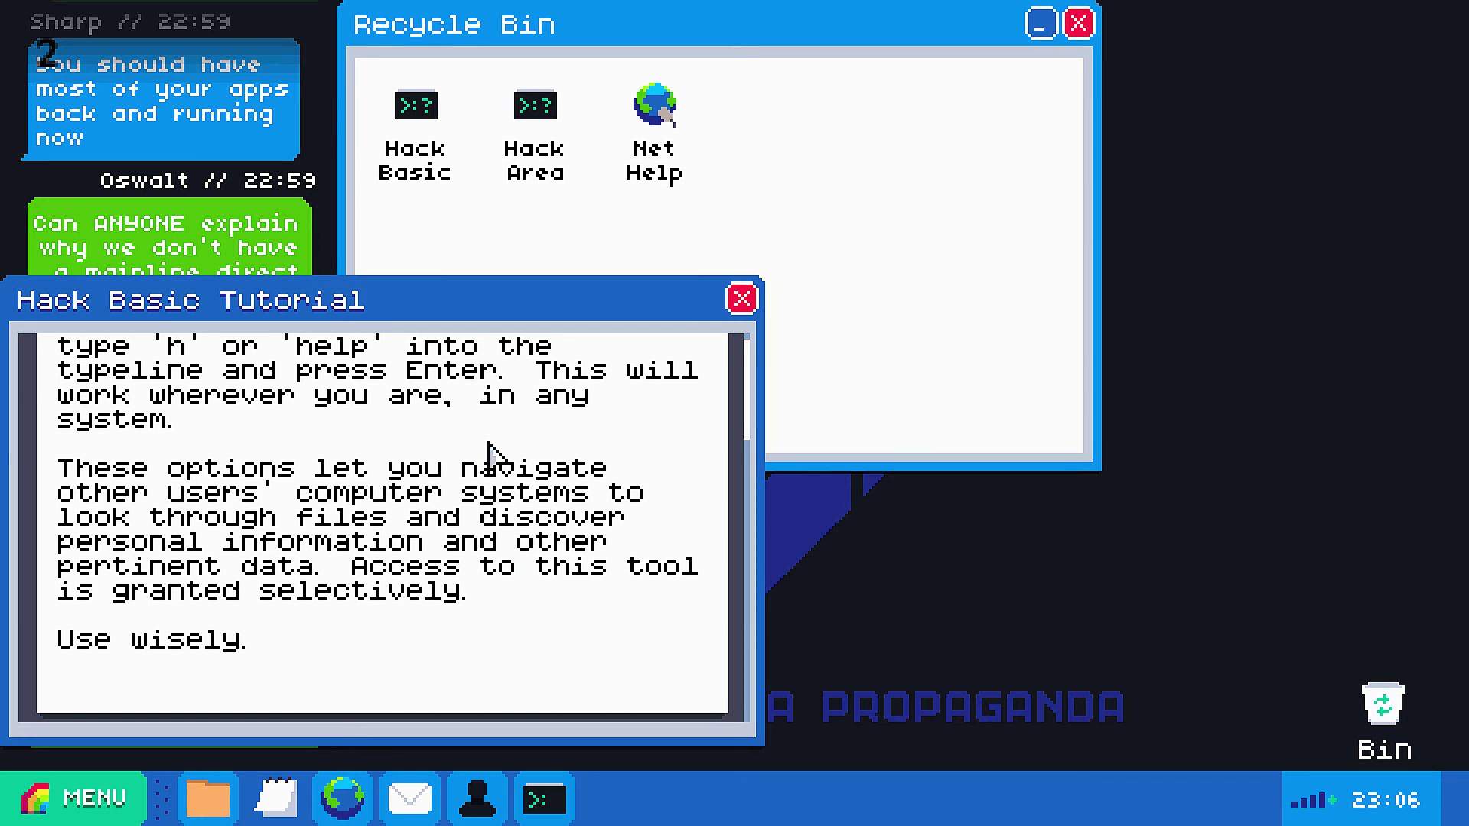
scroll(491, 454, up, 1)
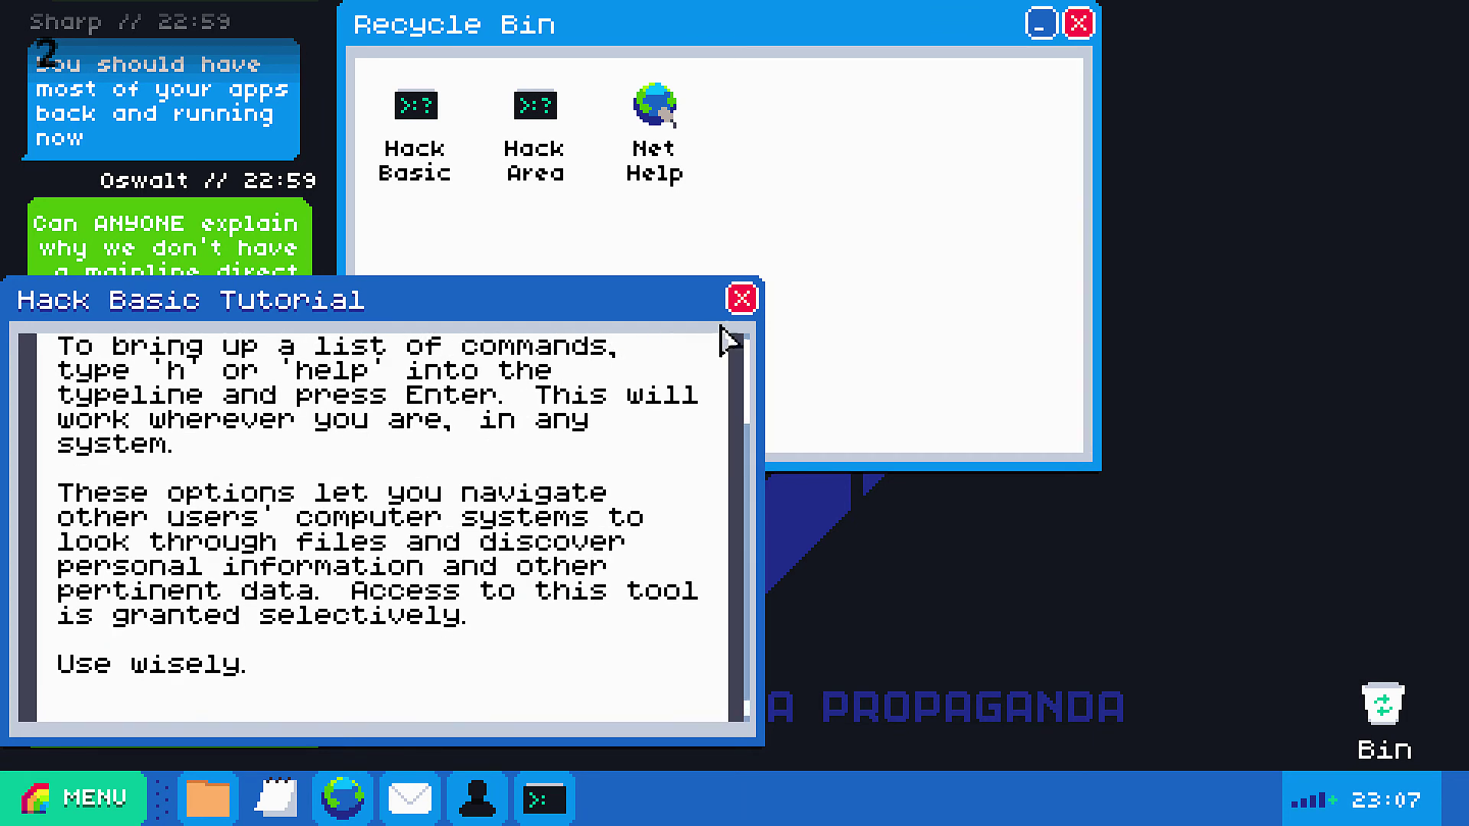
click(742, 299)
- Run help in the Mainline terminal to list Clr, Help, Iphack, Ping and Switch, then bring up Email
click(544, 800)
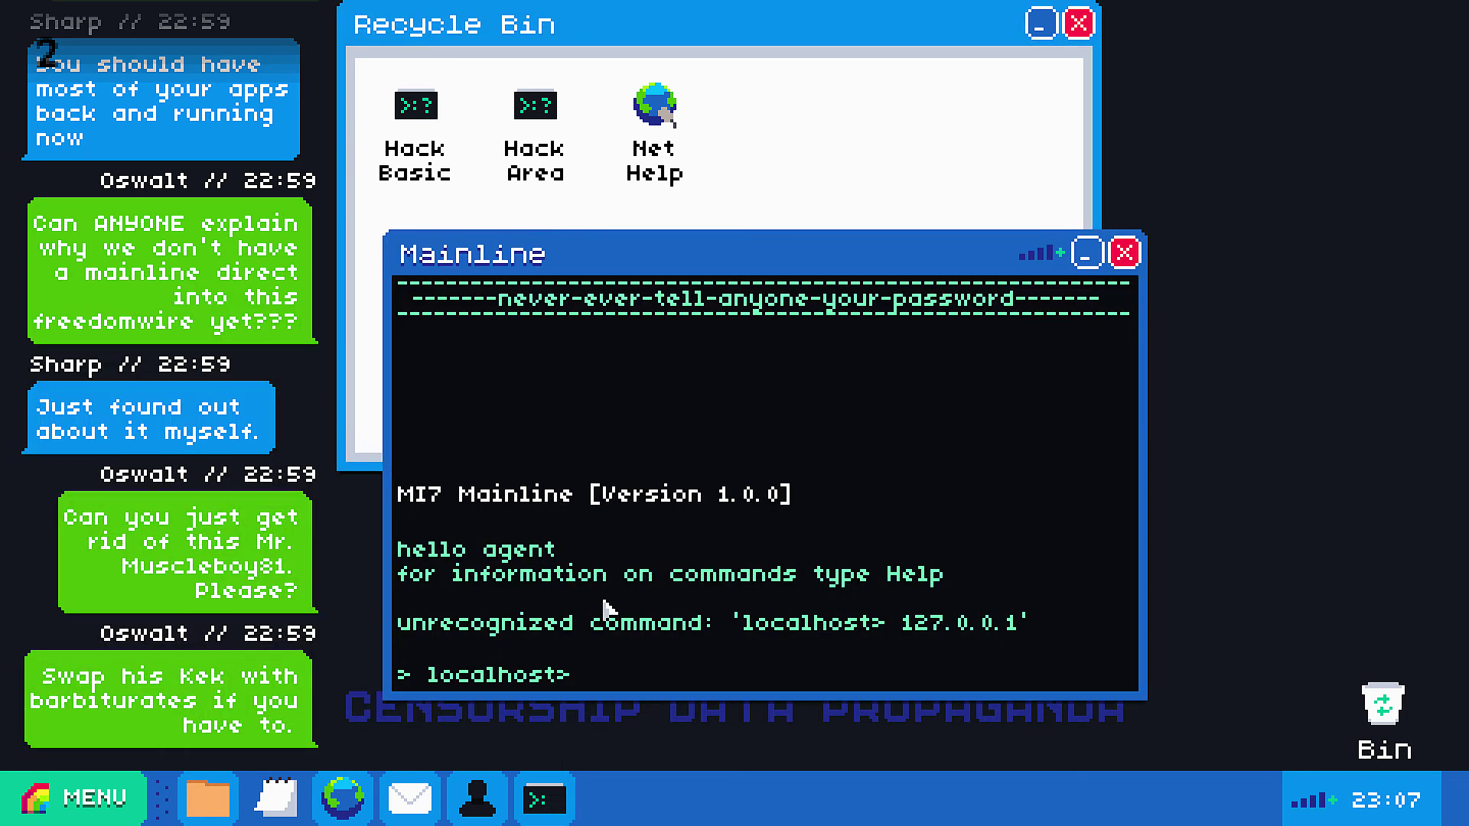
text(help)
key(Return)
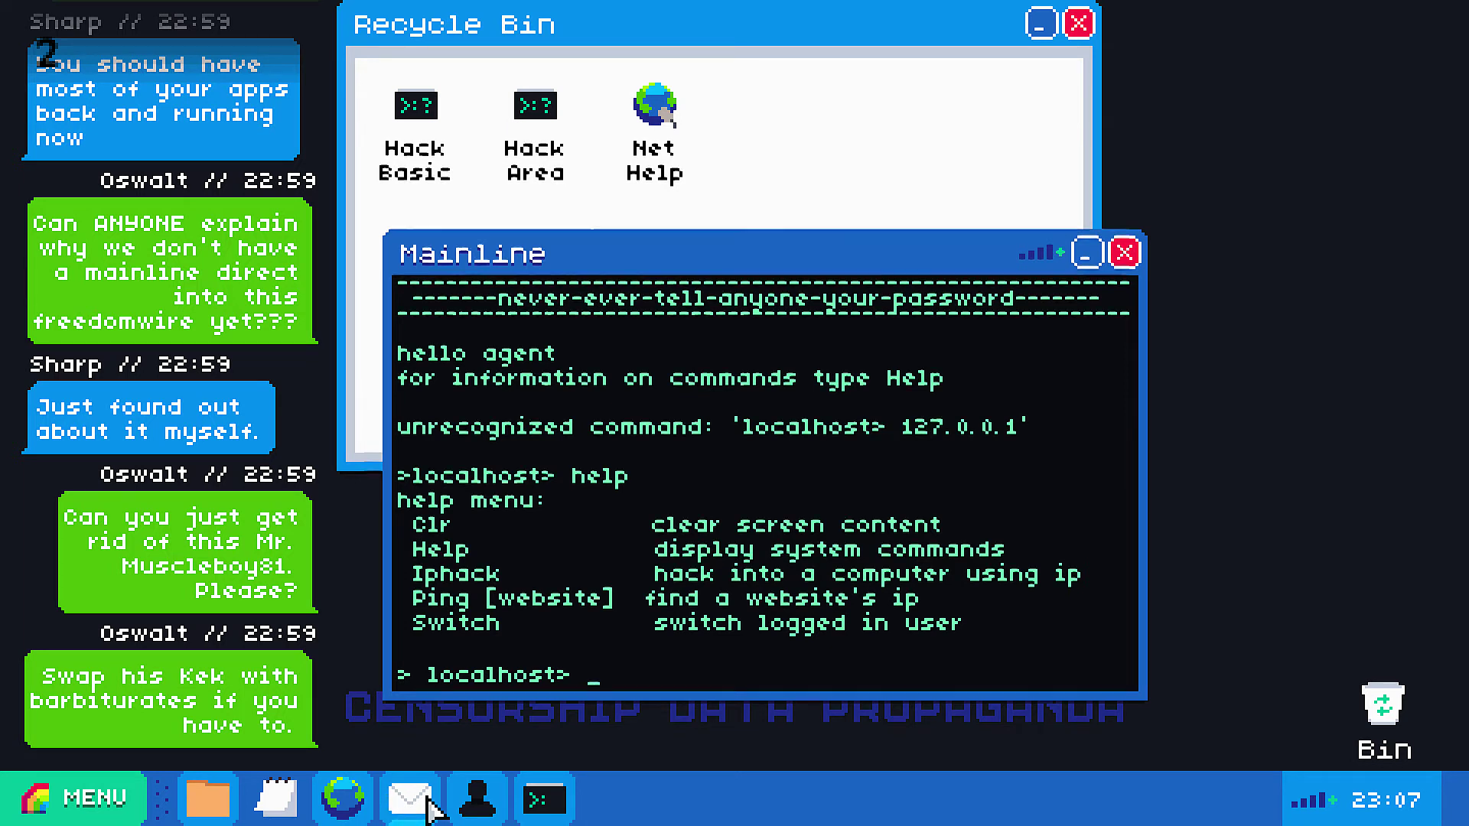
click(408, 799)
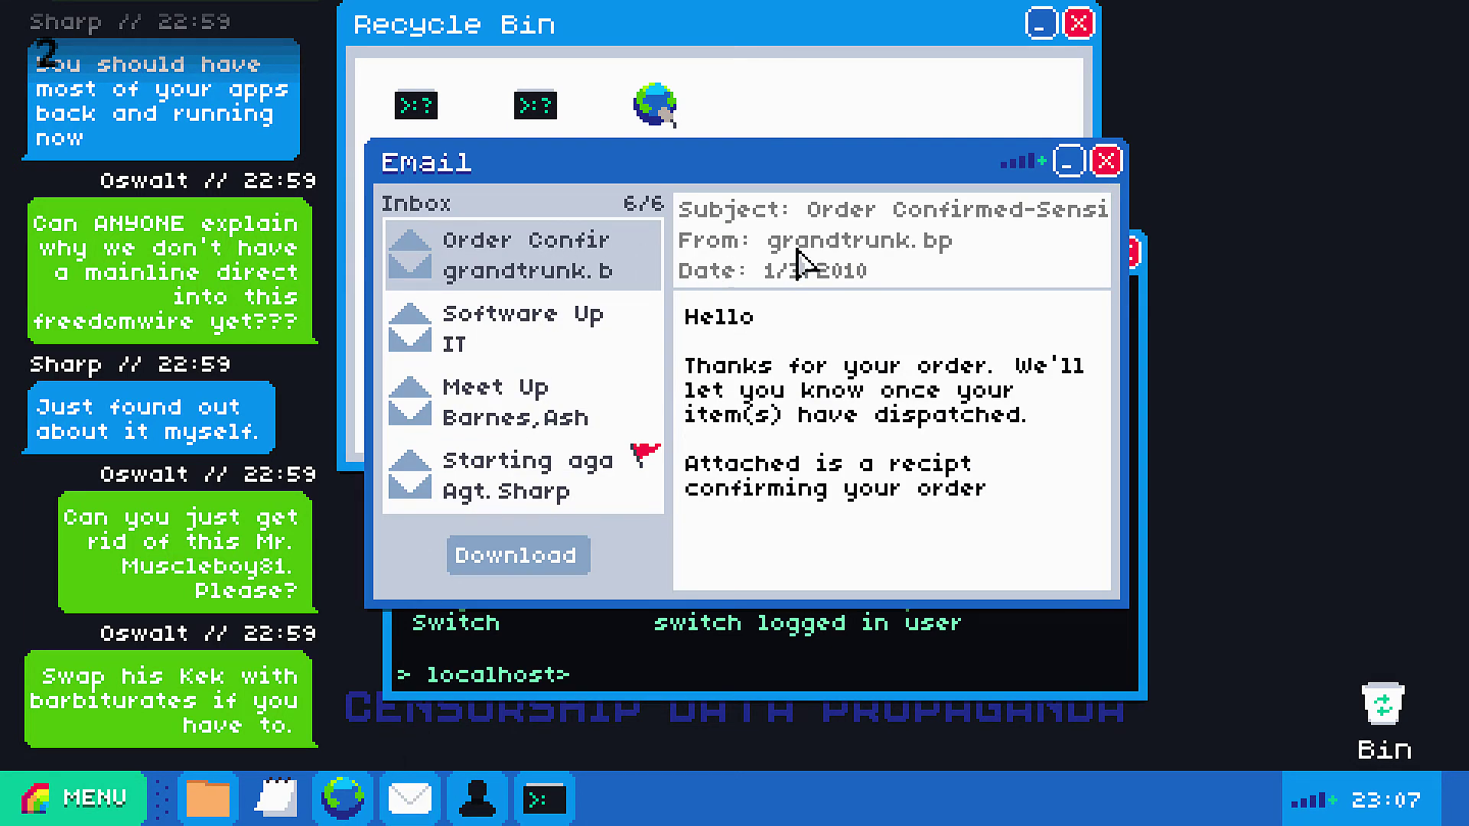
- Arrange the email and terminal windows, then ping grandtrunk.bp to get 249.185.2.183
mouse_move(775, 167)
mouse_down()
mouse_move(690, 158)
mouse_move(890, 494)
mouse_move(740, 161)
mouse_up()
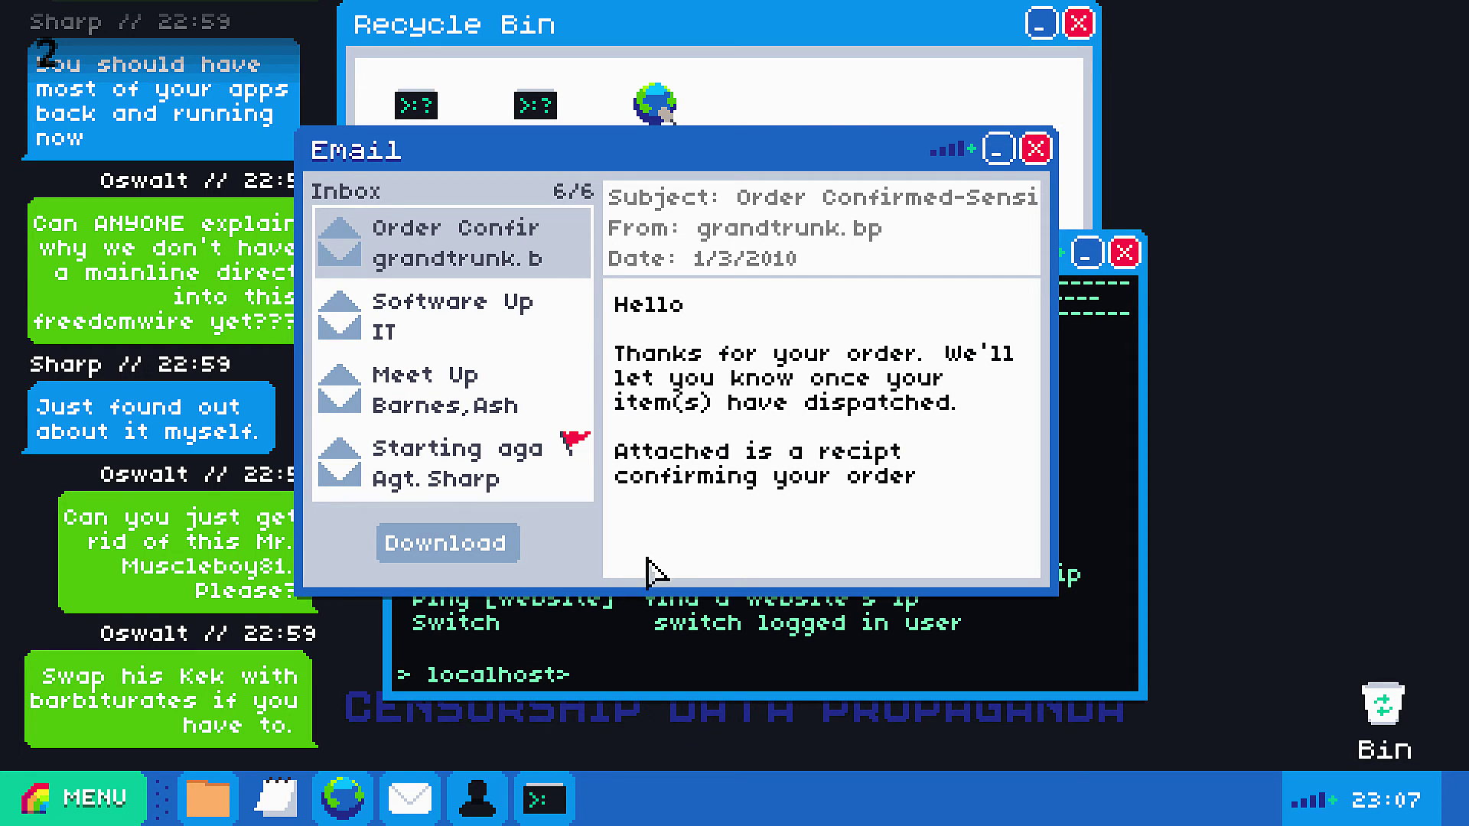
click(1011, 642)
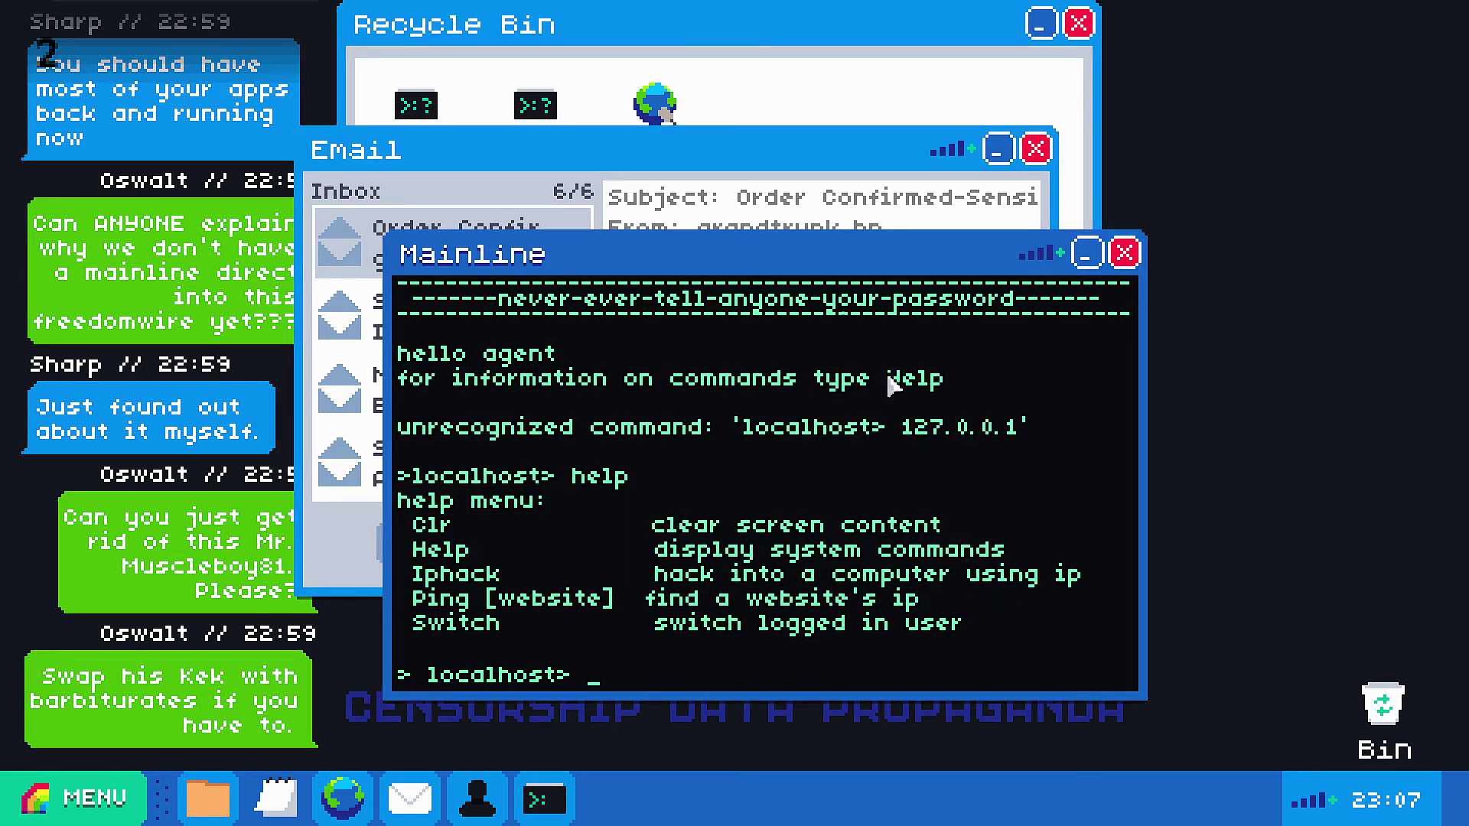
drag(810, 257, 816, 270)
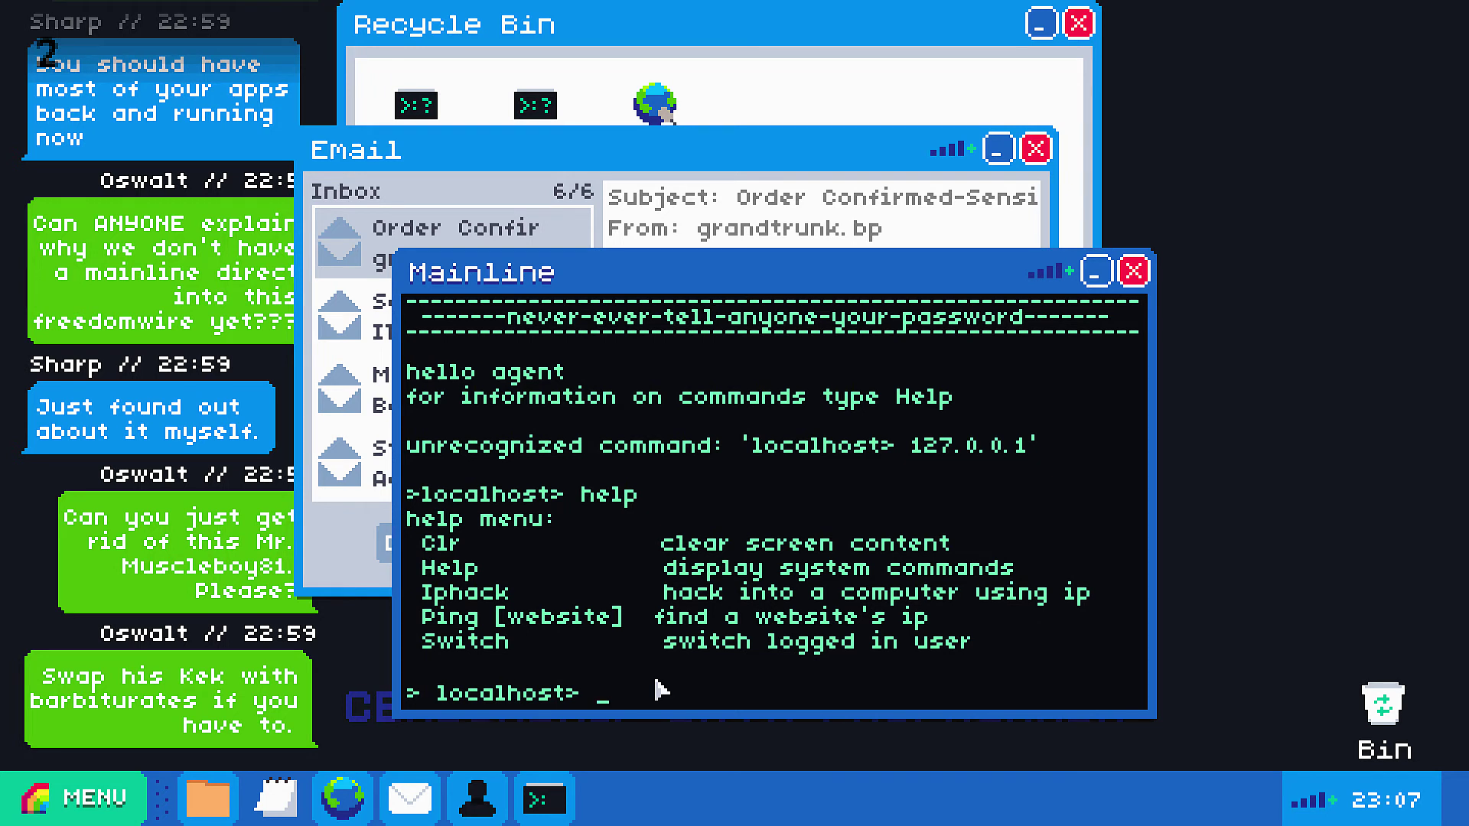
text(ping)
text( g)
text(rand)
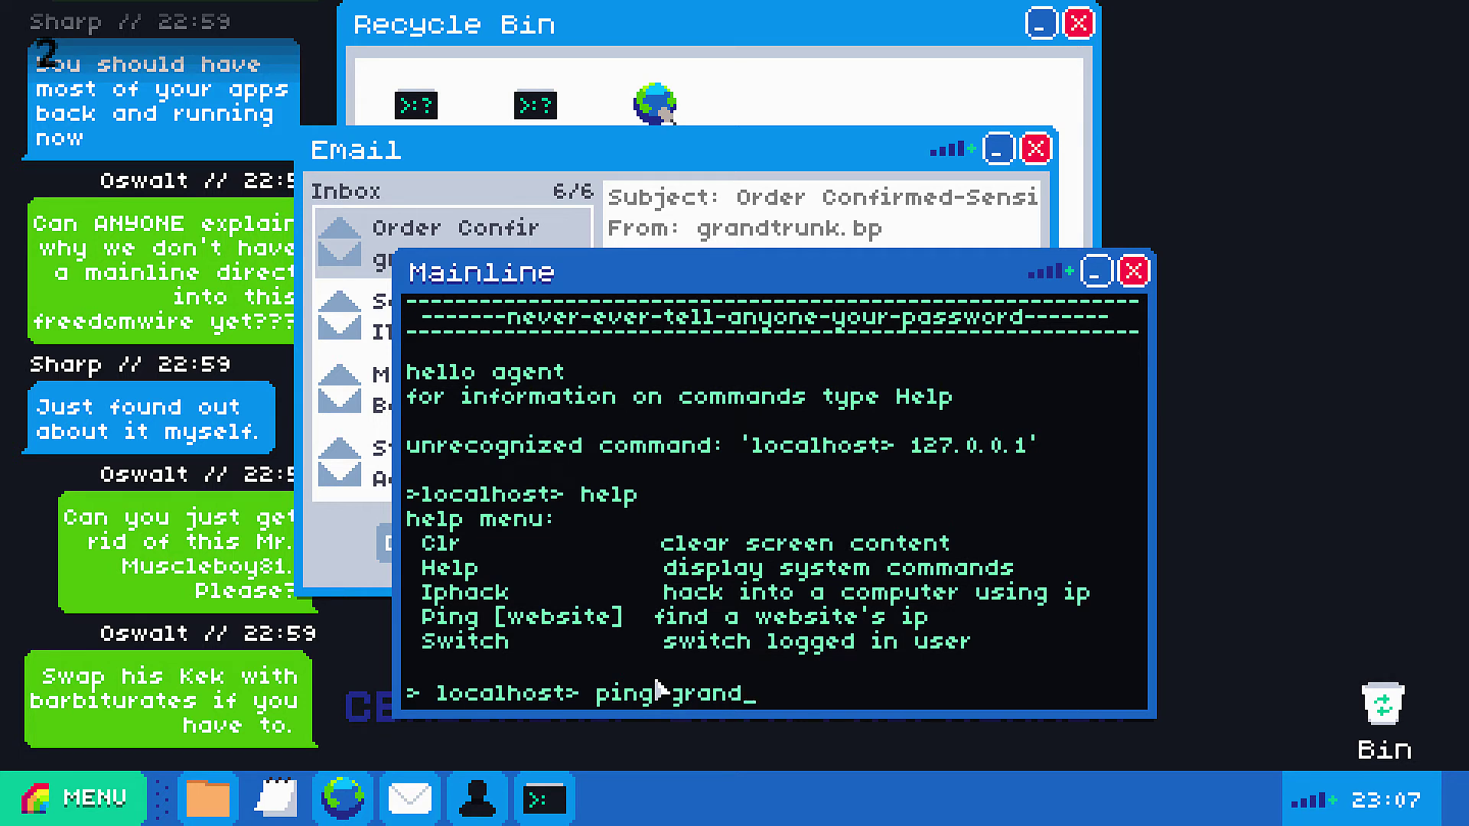
text(tru)
text(nk.)
text(bp)
key(Return)
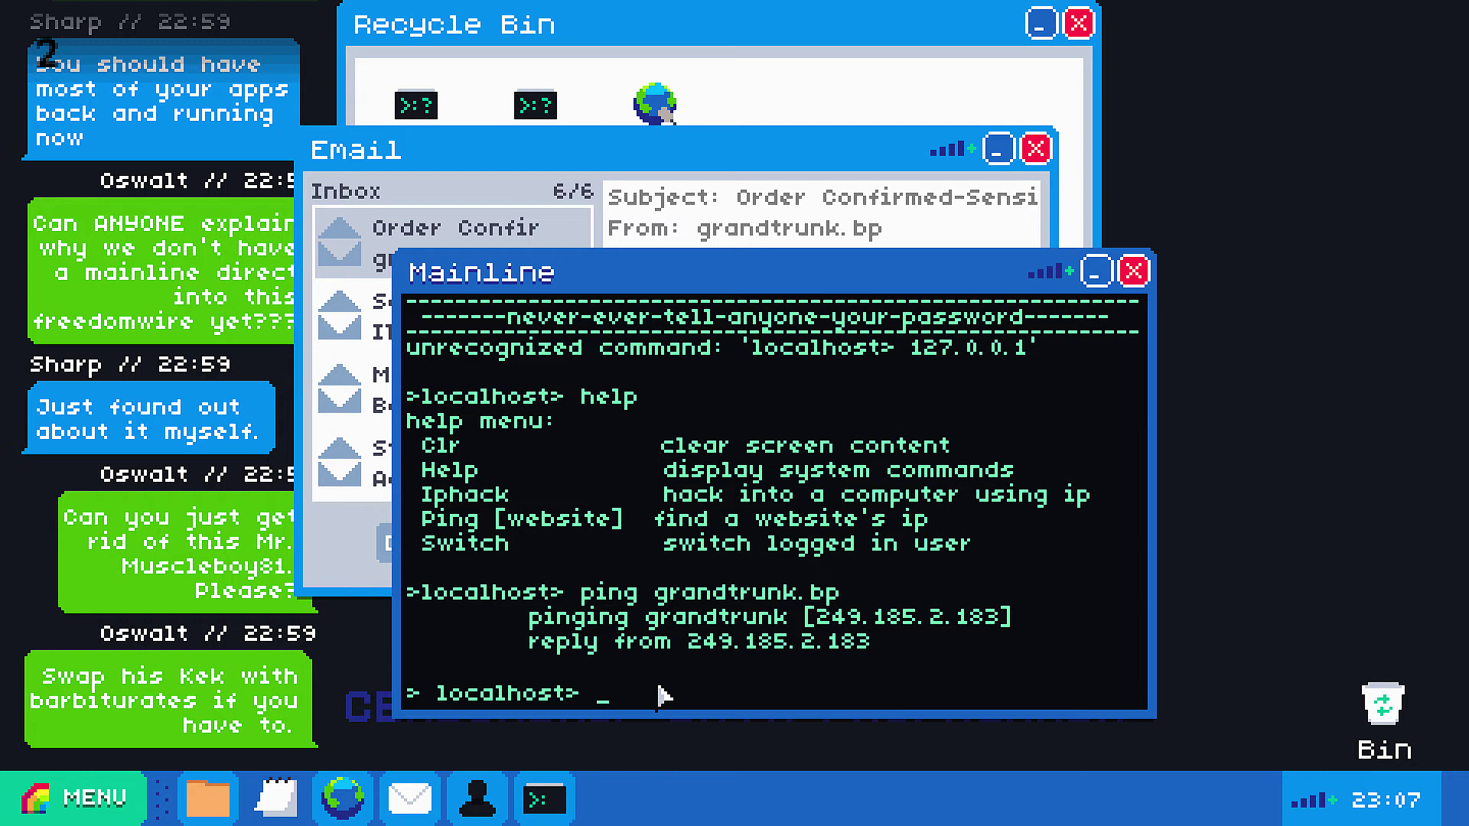
text(ip)
text(hack )
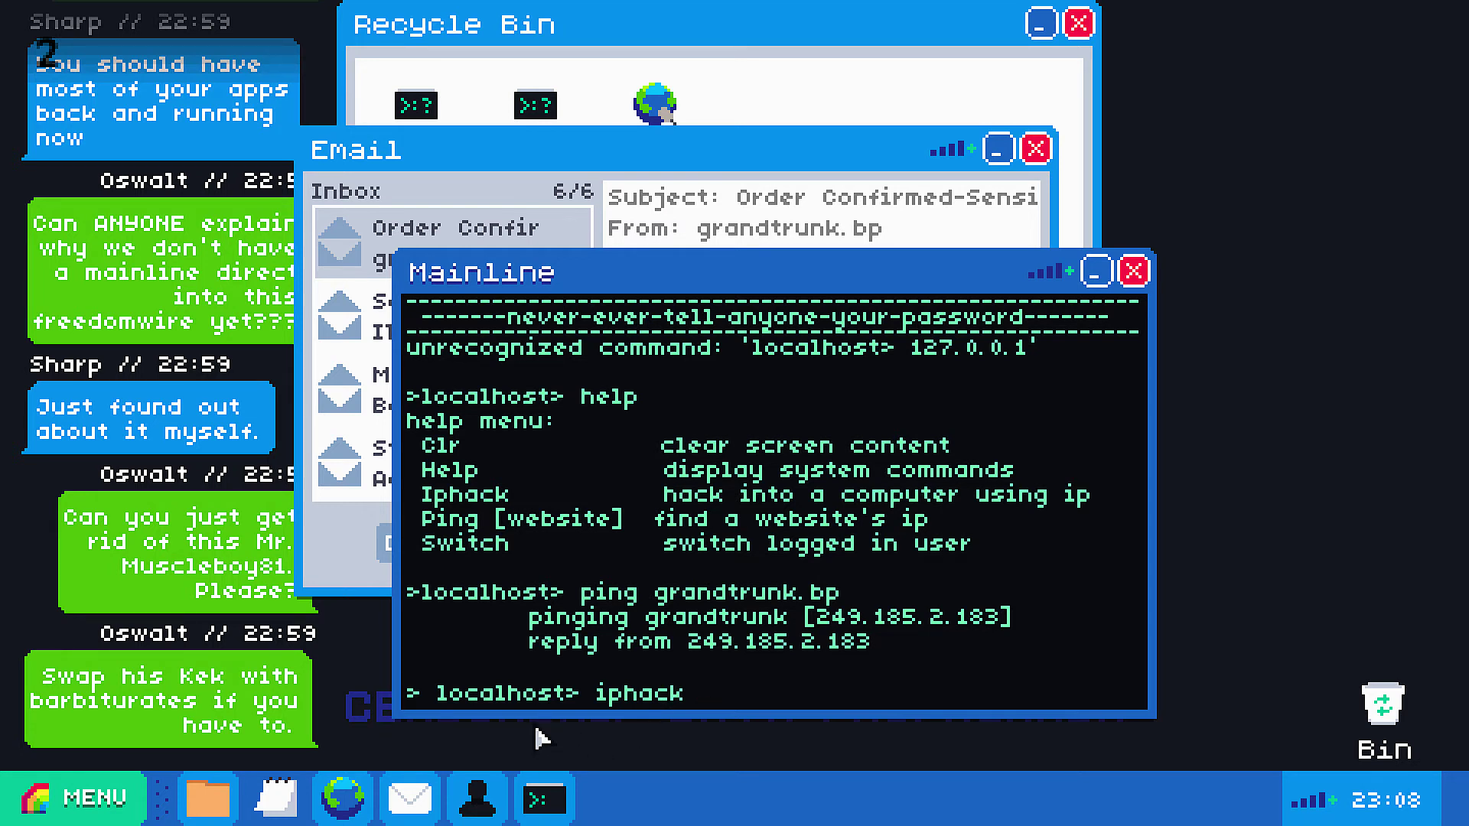
text(249.)
text(185.2.)
text(183)
- Run iphack 249.185.2.183 to log into grandtrunk's computer
key(BackSpace)
text(3)
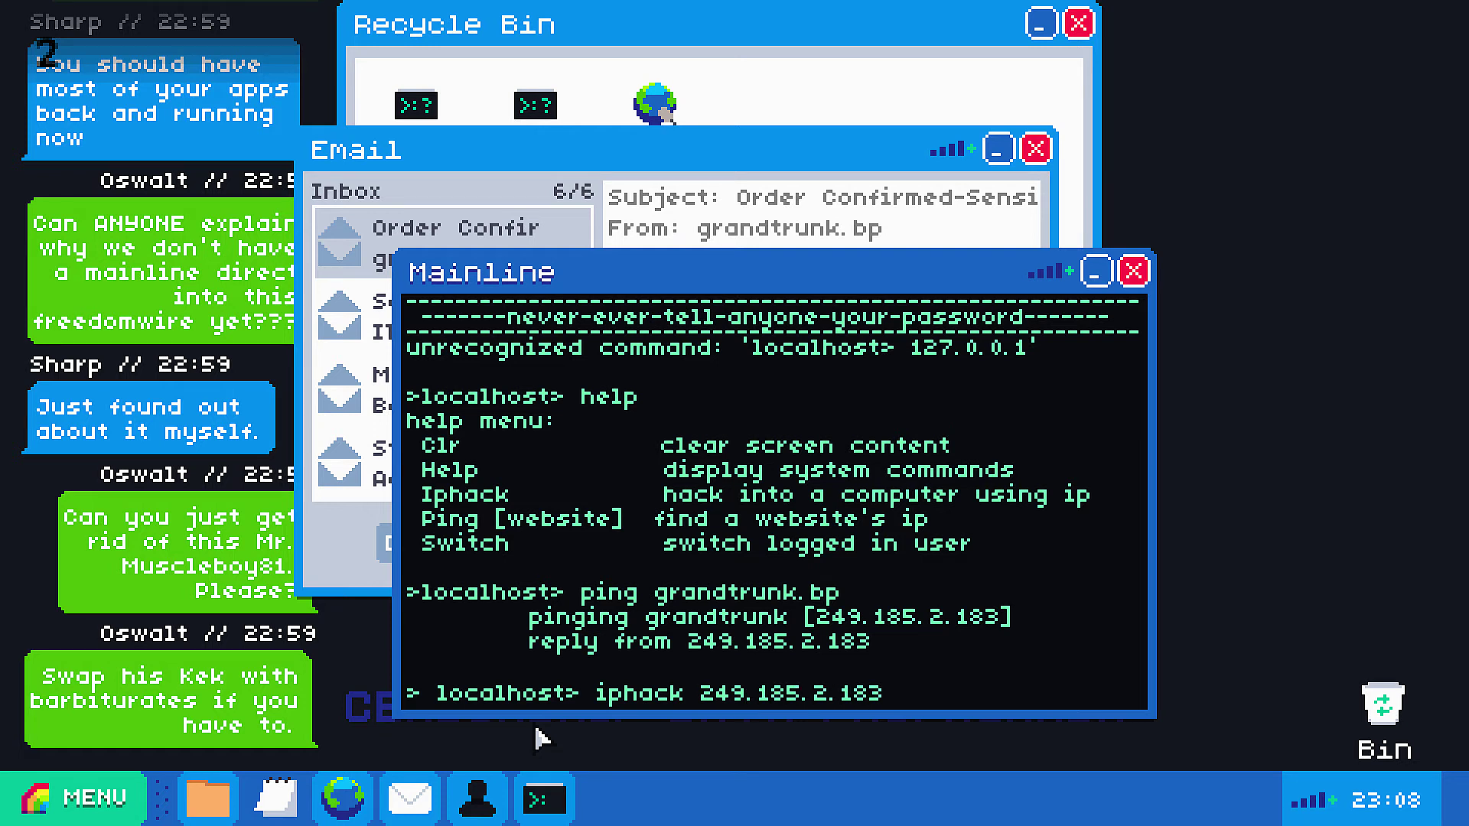
key(Return)
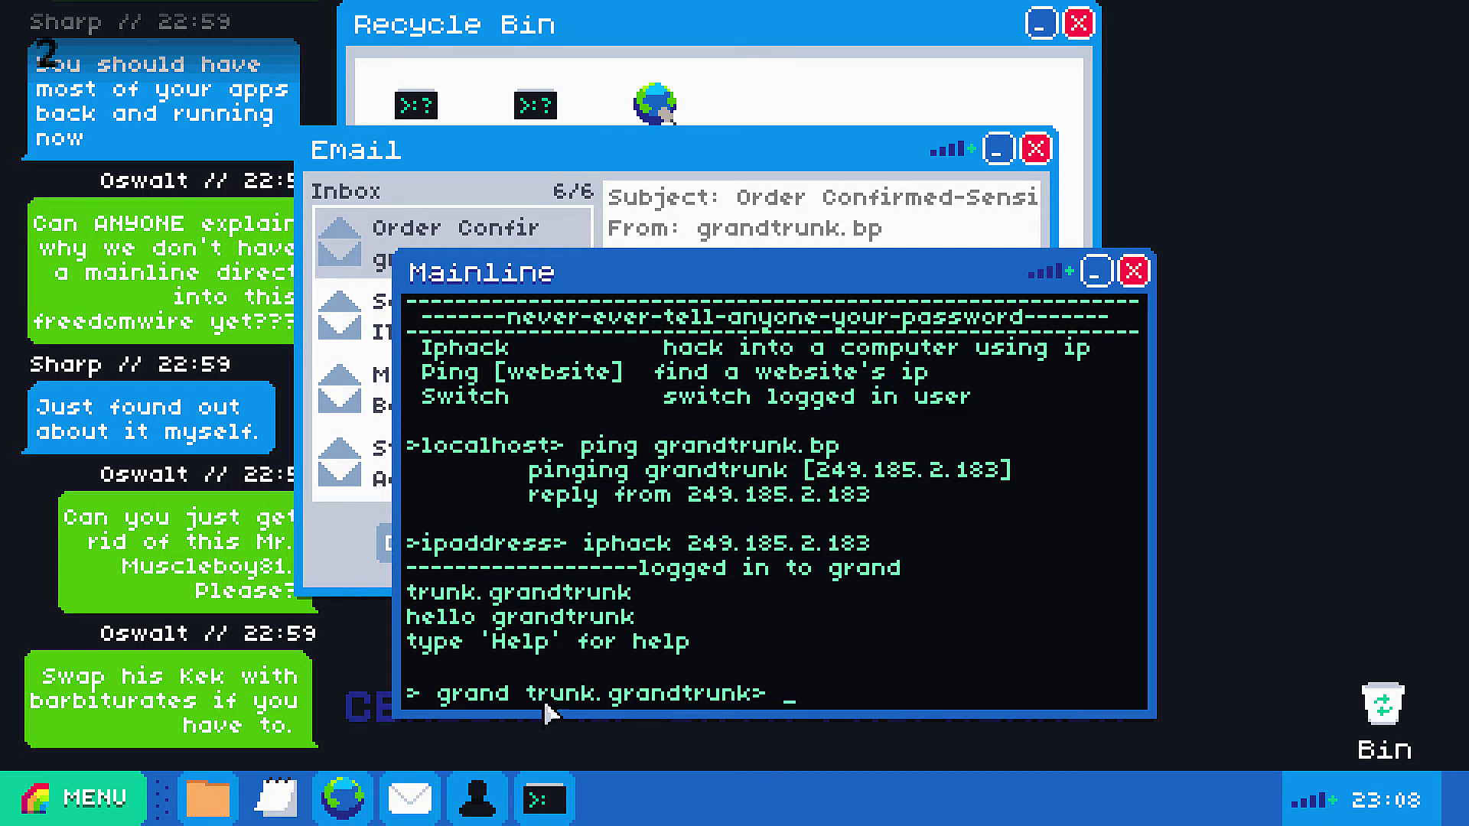
scroll(578, 653, up, 3)
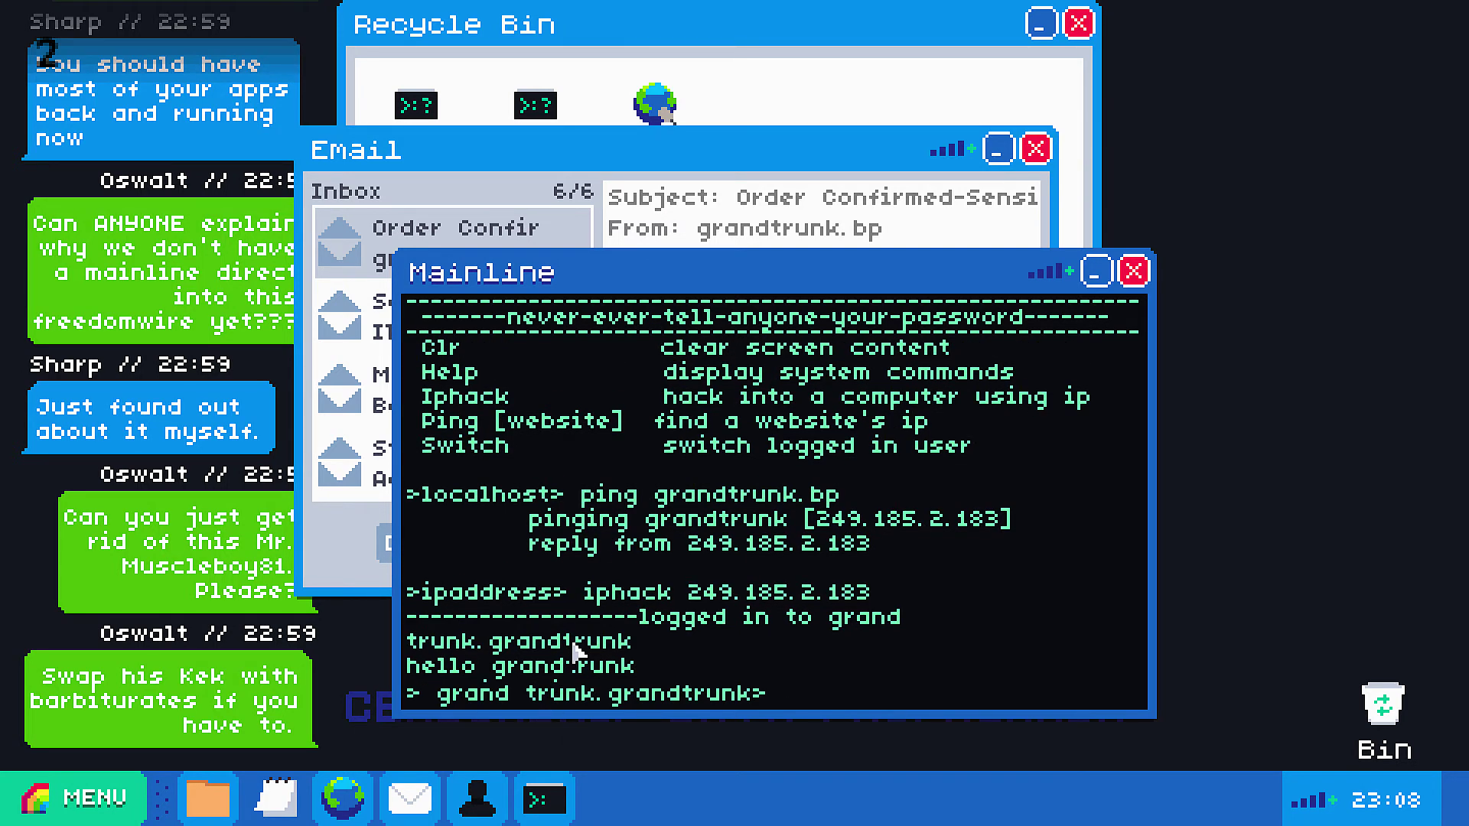
scroll(577, 652, down, 1)
scroll(577, 653, up, 1)
scroll(577, 652, down, 2)
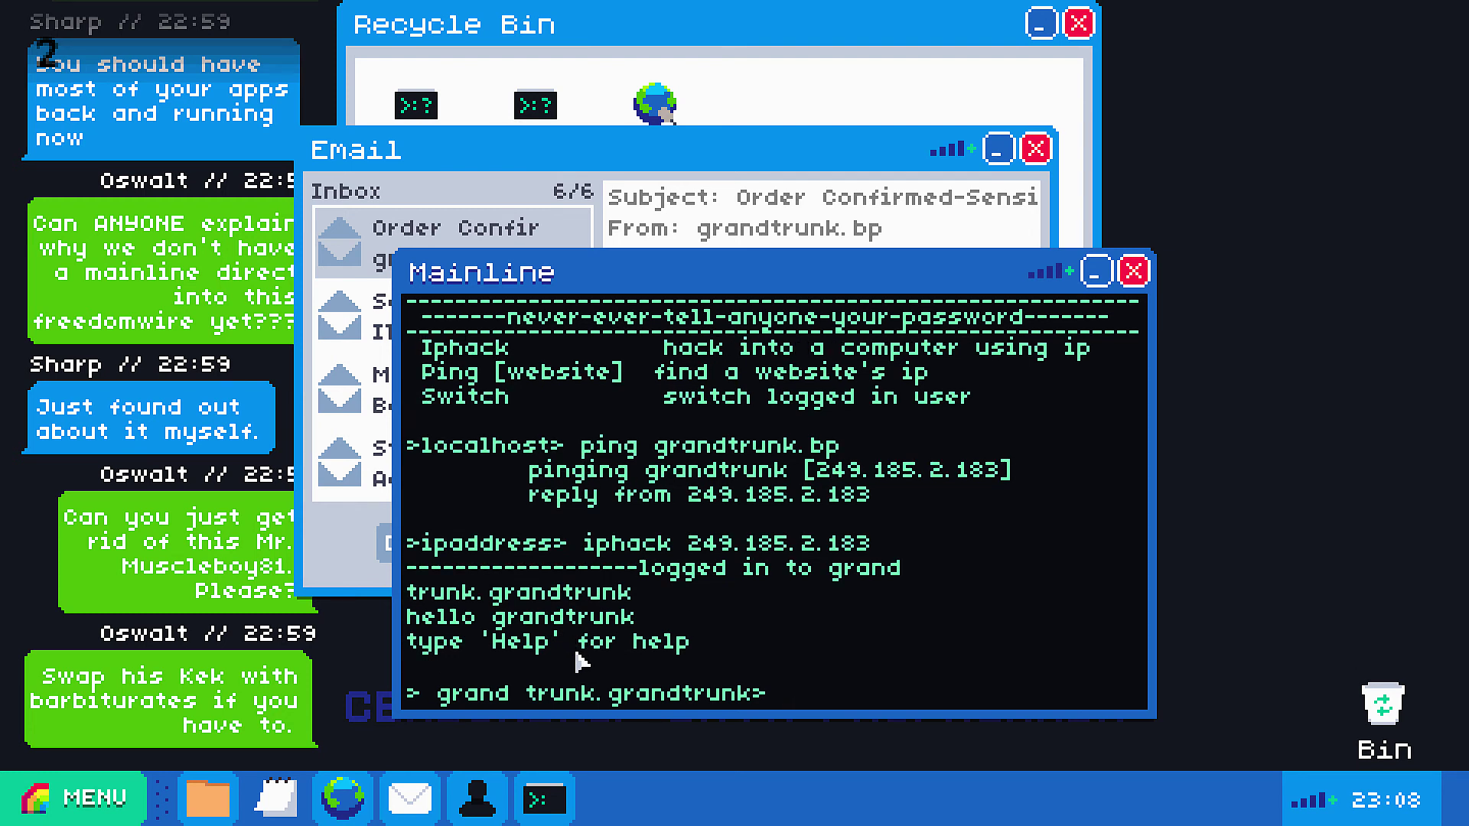
text(list)
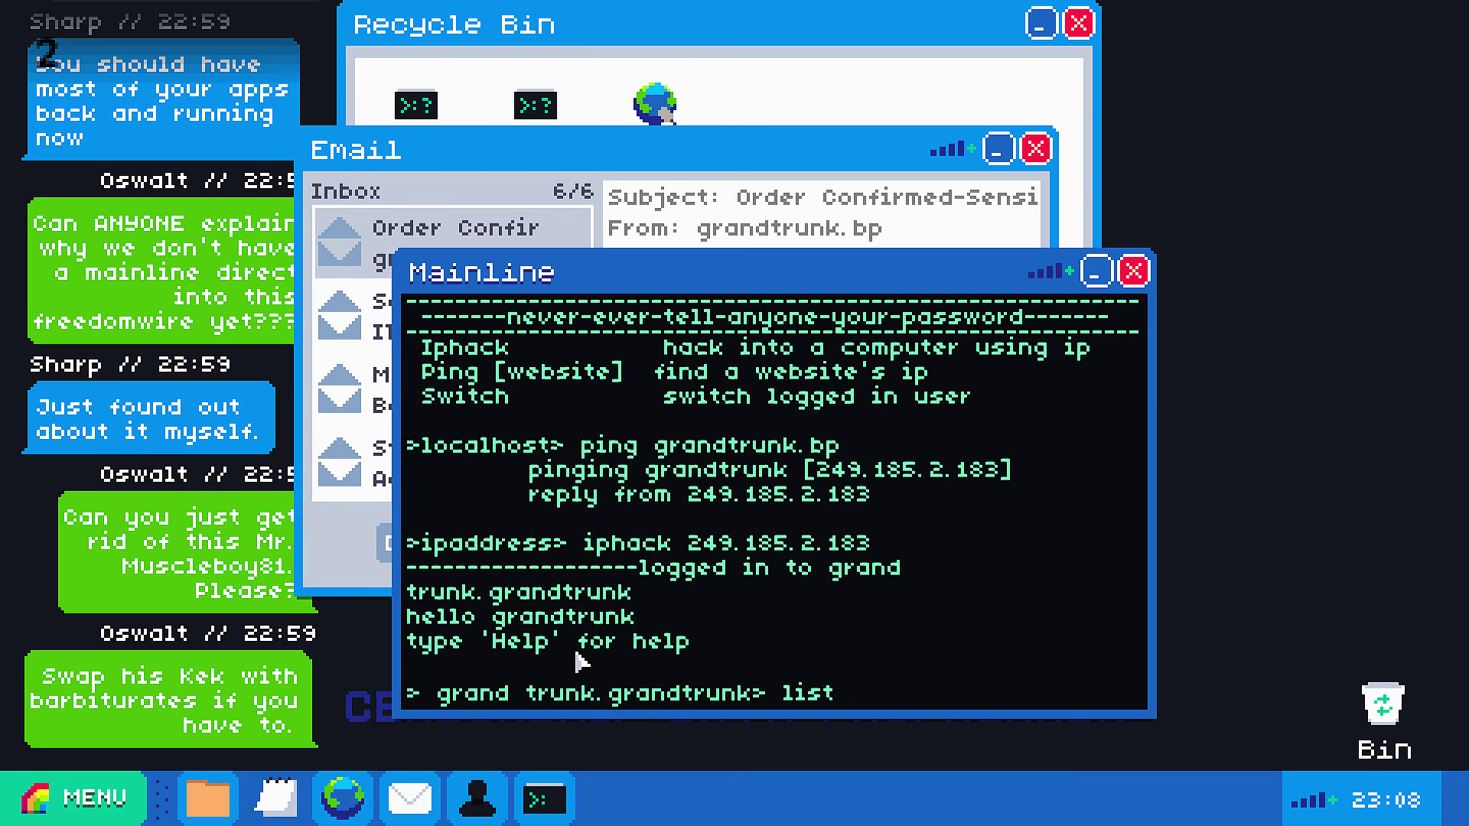
- On grandtrunk, list the files, attempt 'open thorn nda', then show the help list
key(Return)
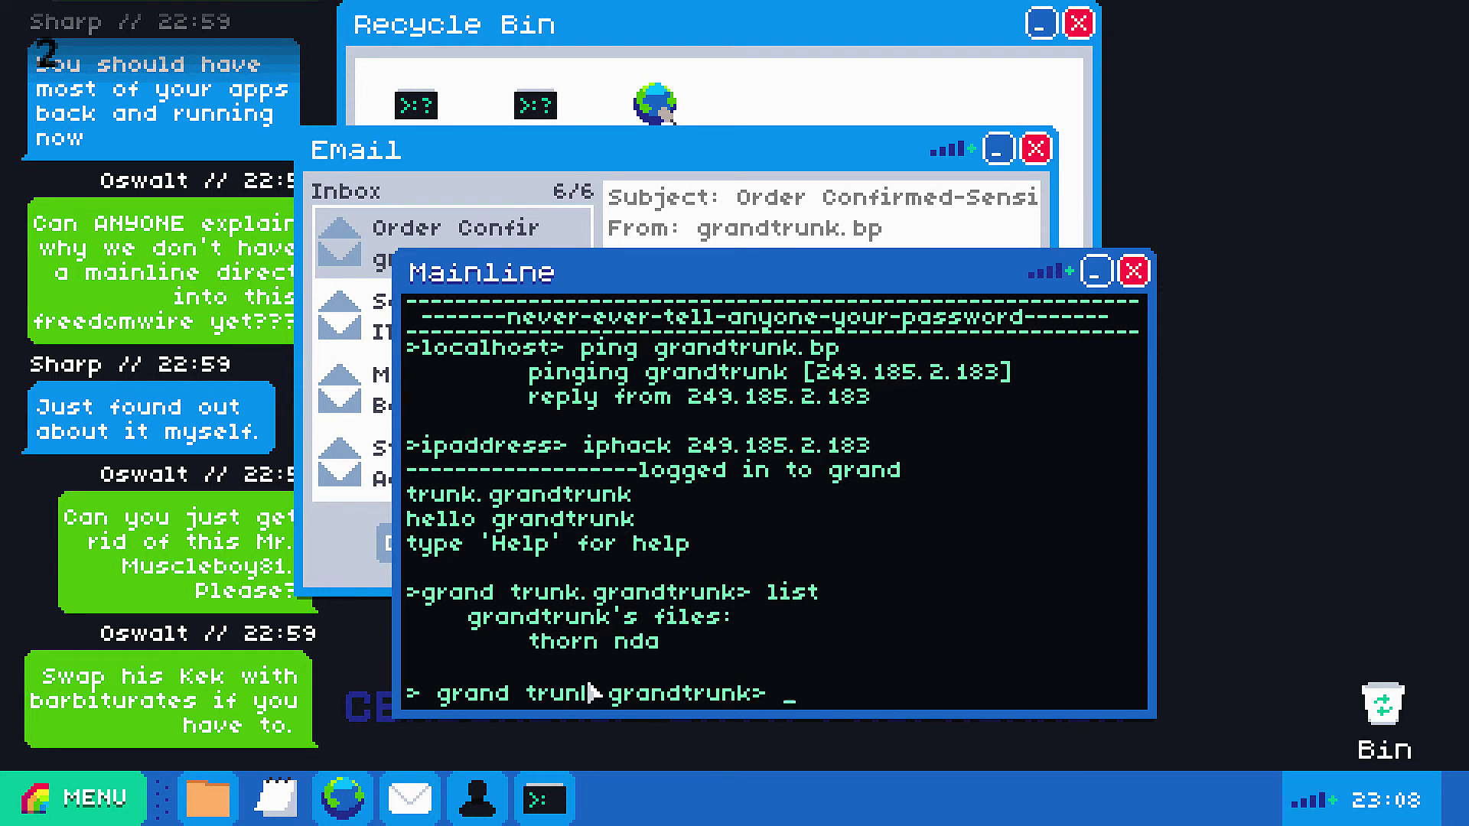
text(open th)
text(orn nd)
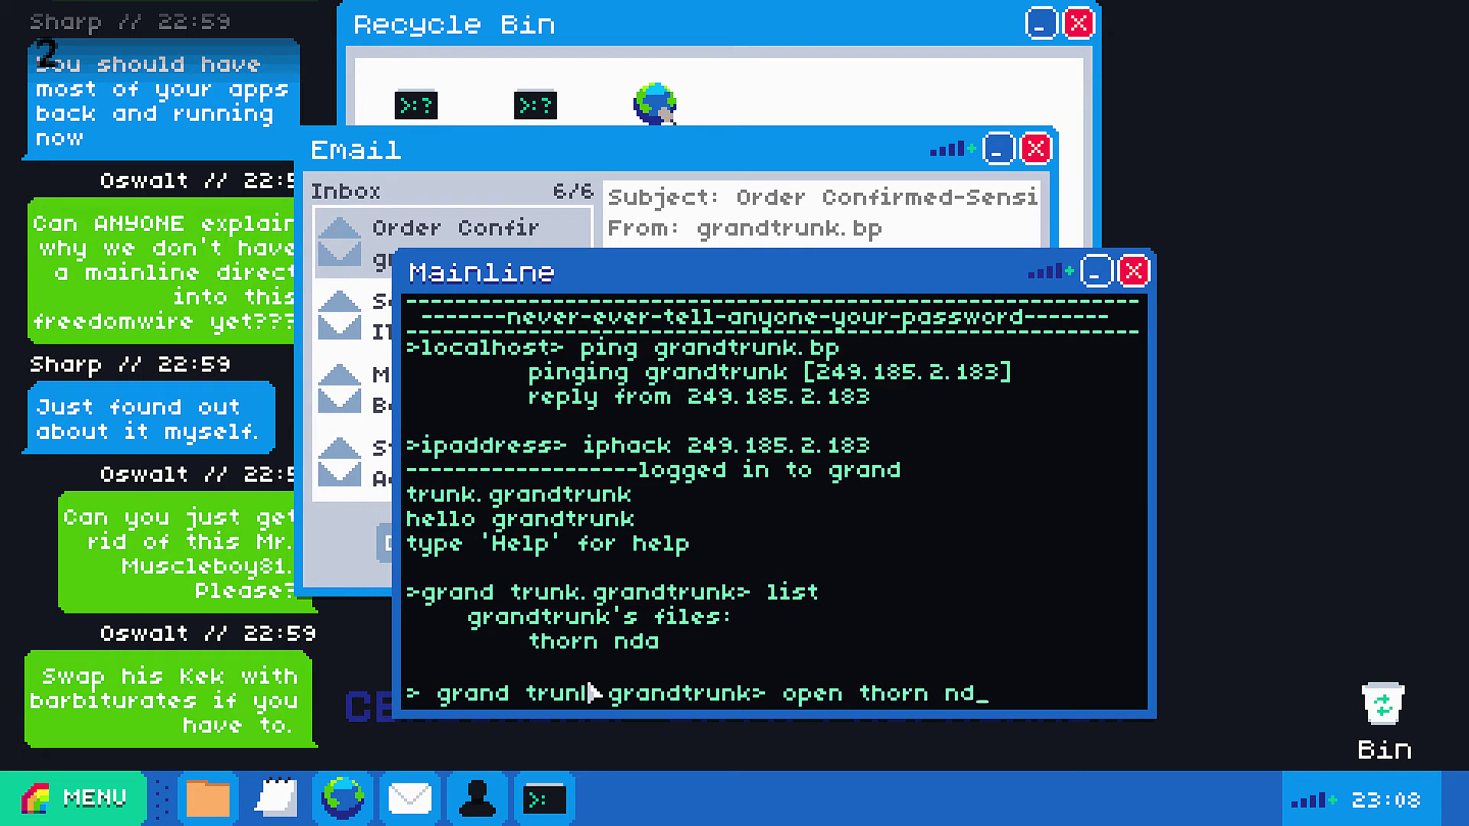
text(a)
key(Return)
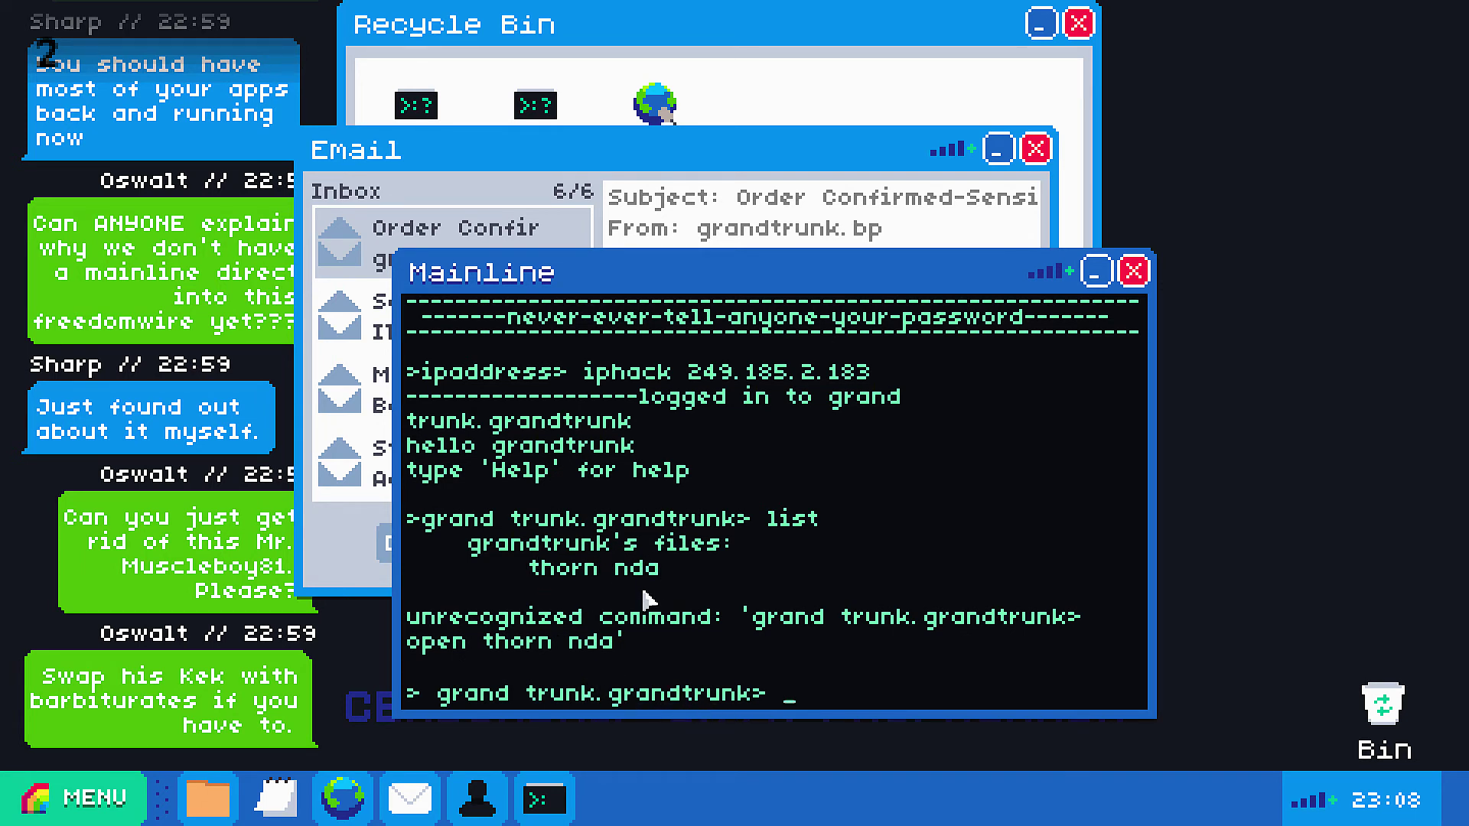
text(help)
key(Return)
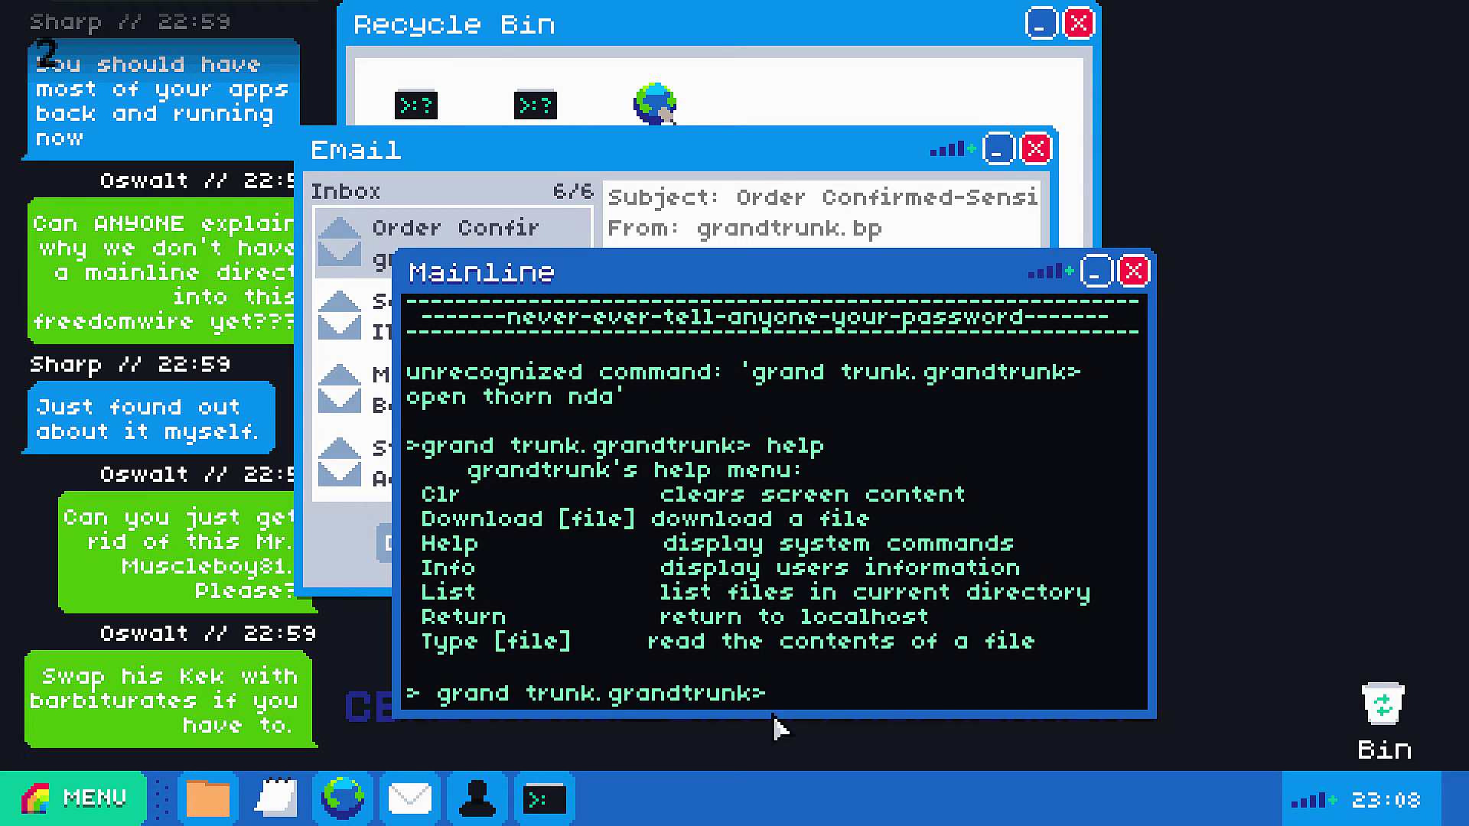
text(type)
text(thorn)
text(nda)
- Print the thorn nda confidentiality agreement with 'type thorn nda'
key(Return)
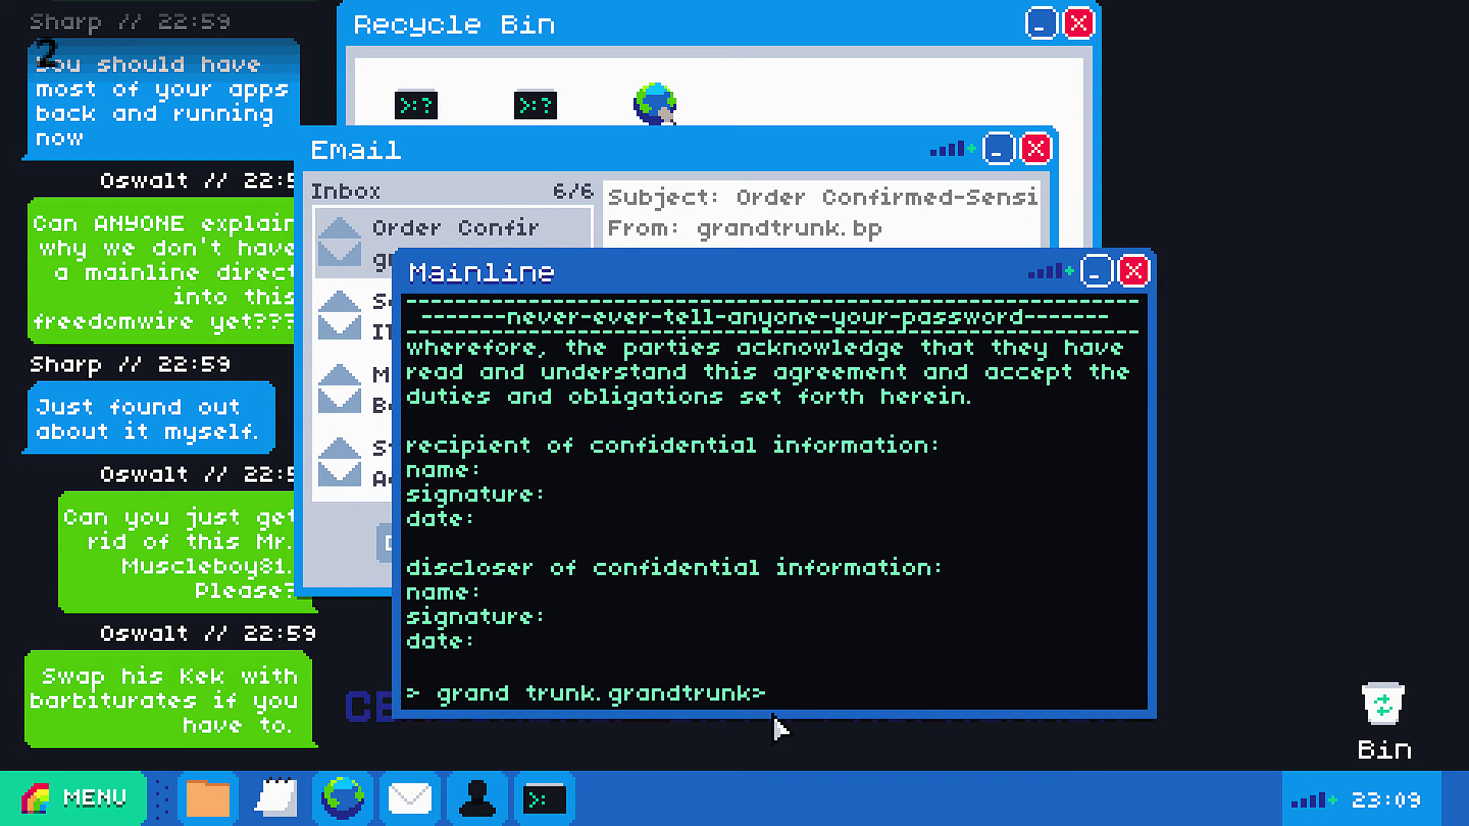
scroll(772, 690, up, 5)
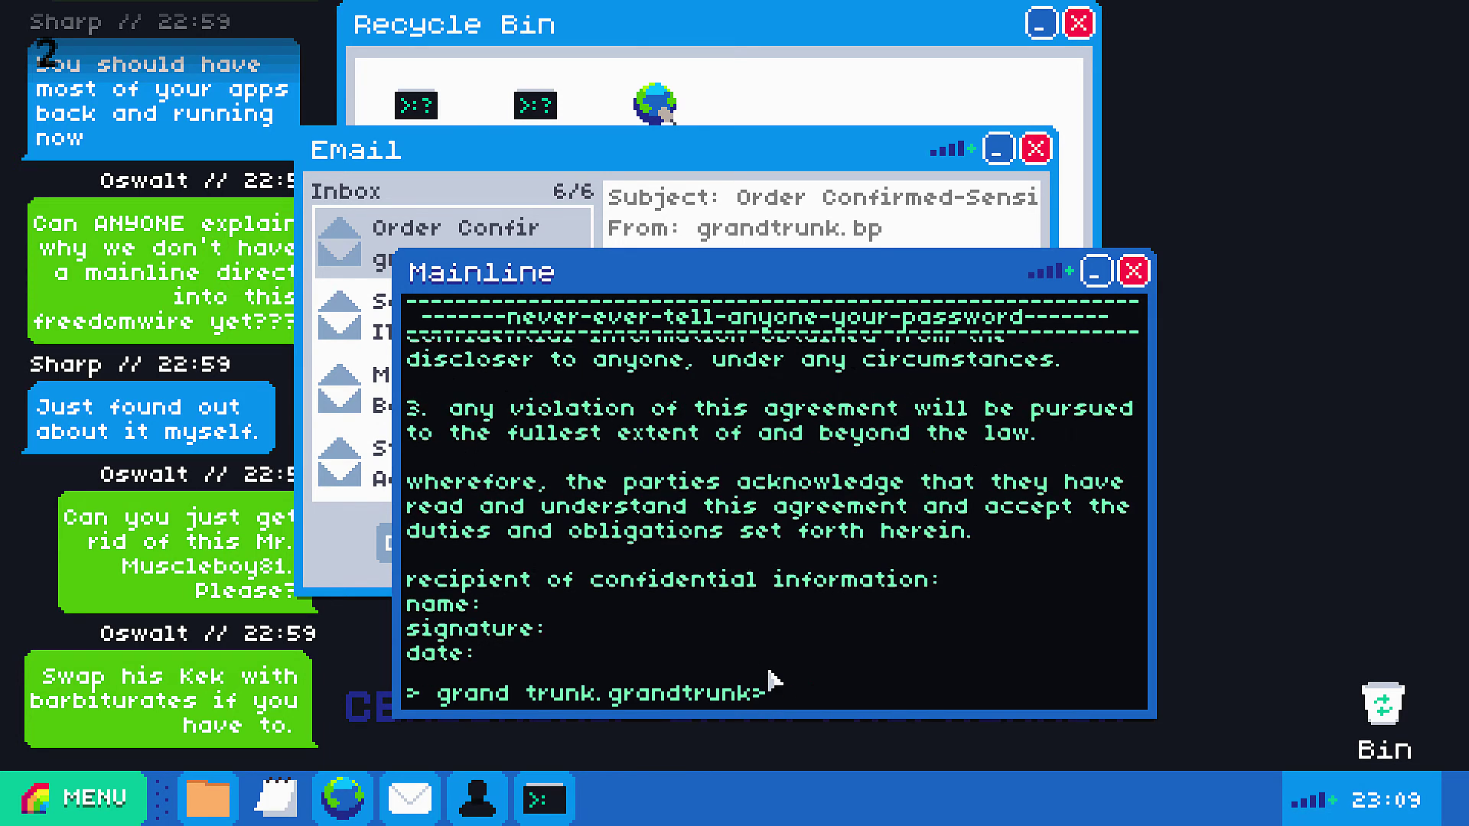
scroll(771, 682, up, 3)
scroll(771, 682, up, 3)
scroll(772, 683, up, 3)
scroll(771, 682, up, 2)
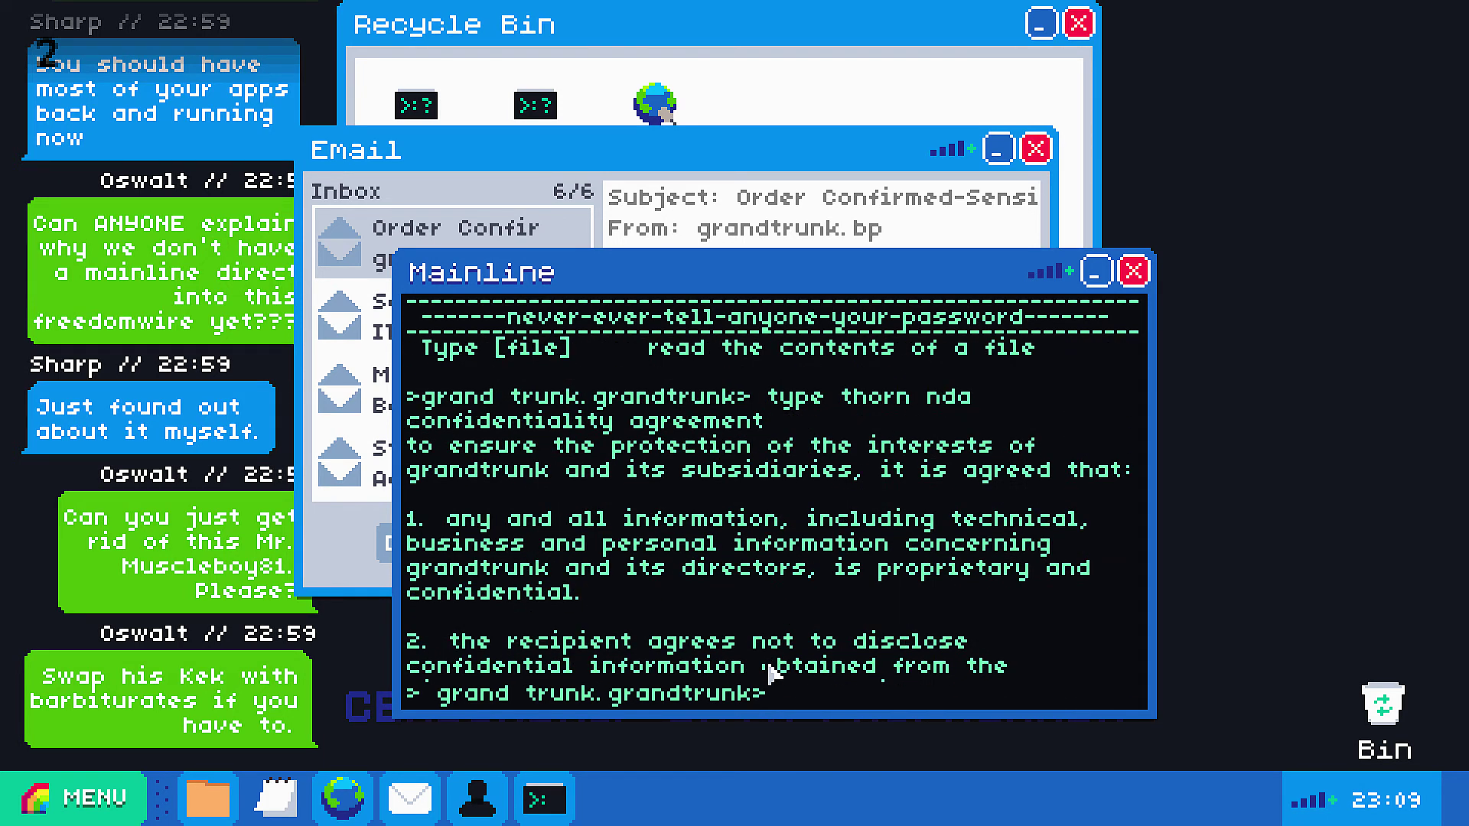
scroll(771, 678, up, 3)
scroll(772, 677, up, 2)
scroll(771, 678, down, 2)
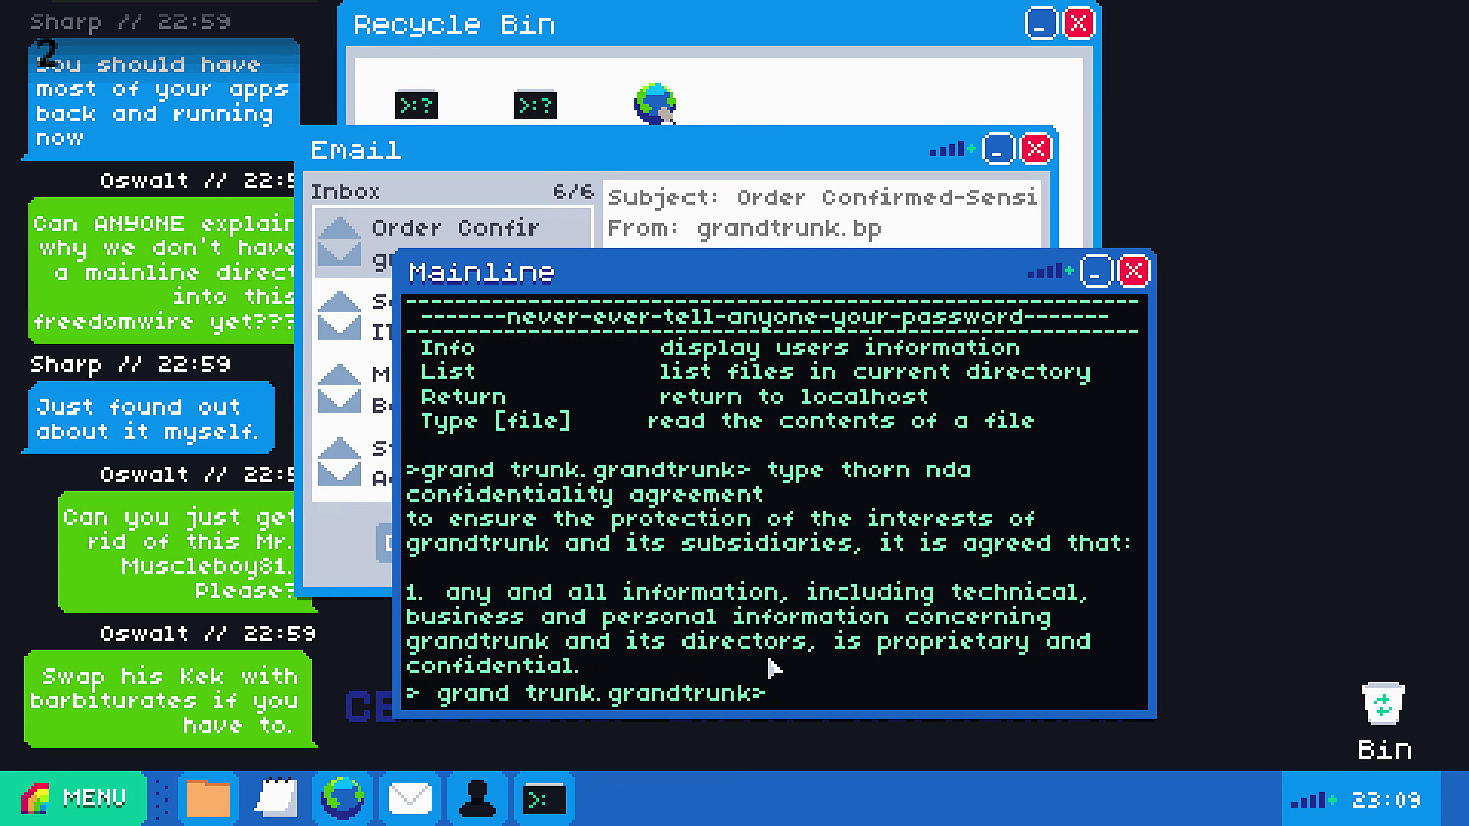
scroll(775, 671, down, 2)
scroll(775, 671, down, 2)
scroll(775, 671, down, 2)
scroll(775, 671, down, 1)
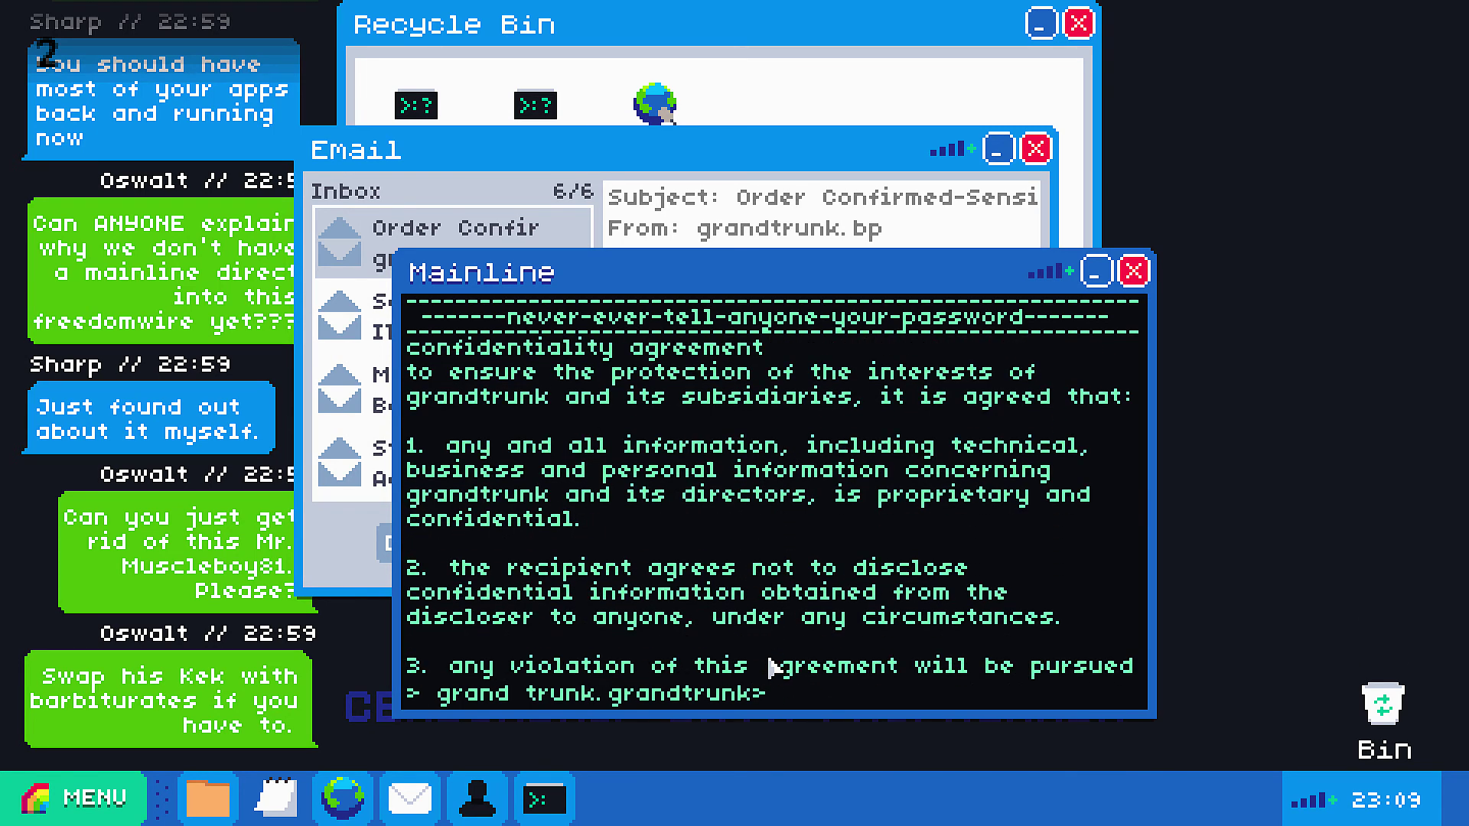
scroll(775, 670, down, 2)
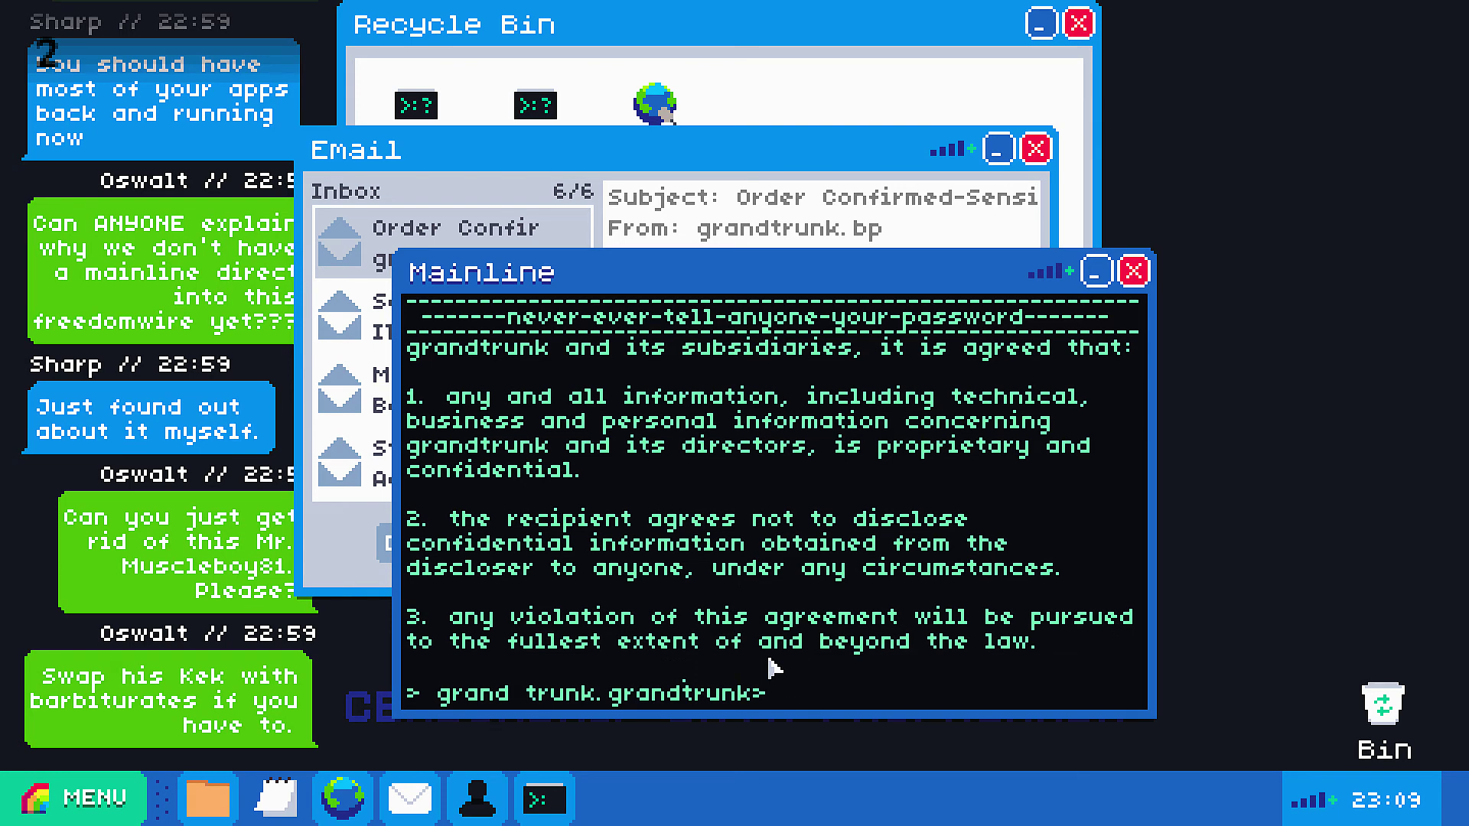
scroll(775, 670, down, 2)
scroll(775, 671, down, 2)
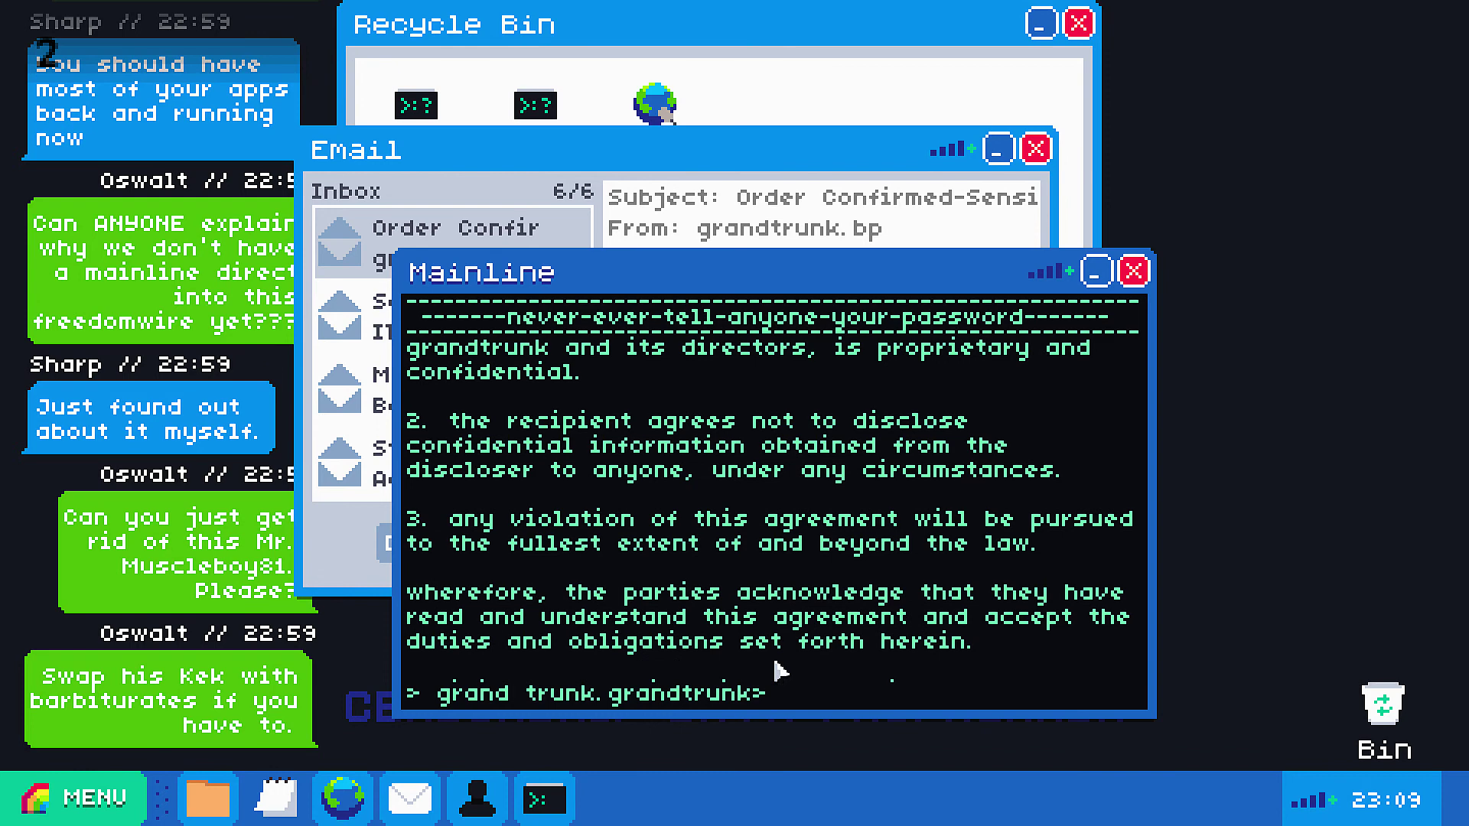
scroll(779, 672, up, 4)
scroll(778, 671, up, 3)
scroll(778, 672, up, 3)
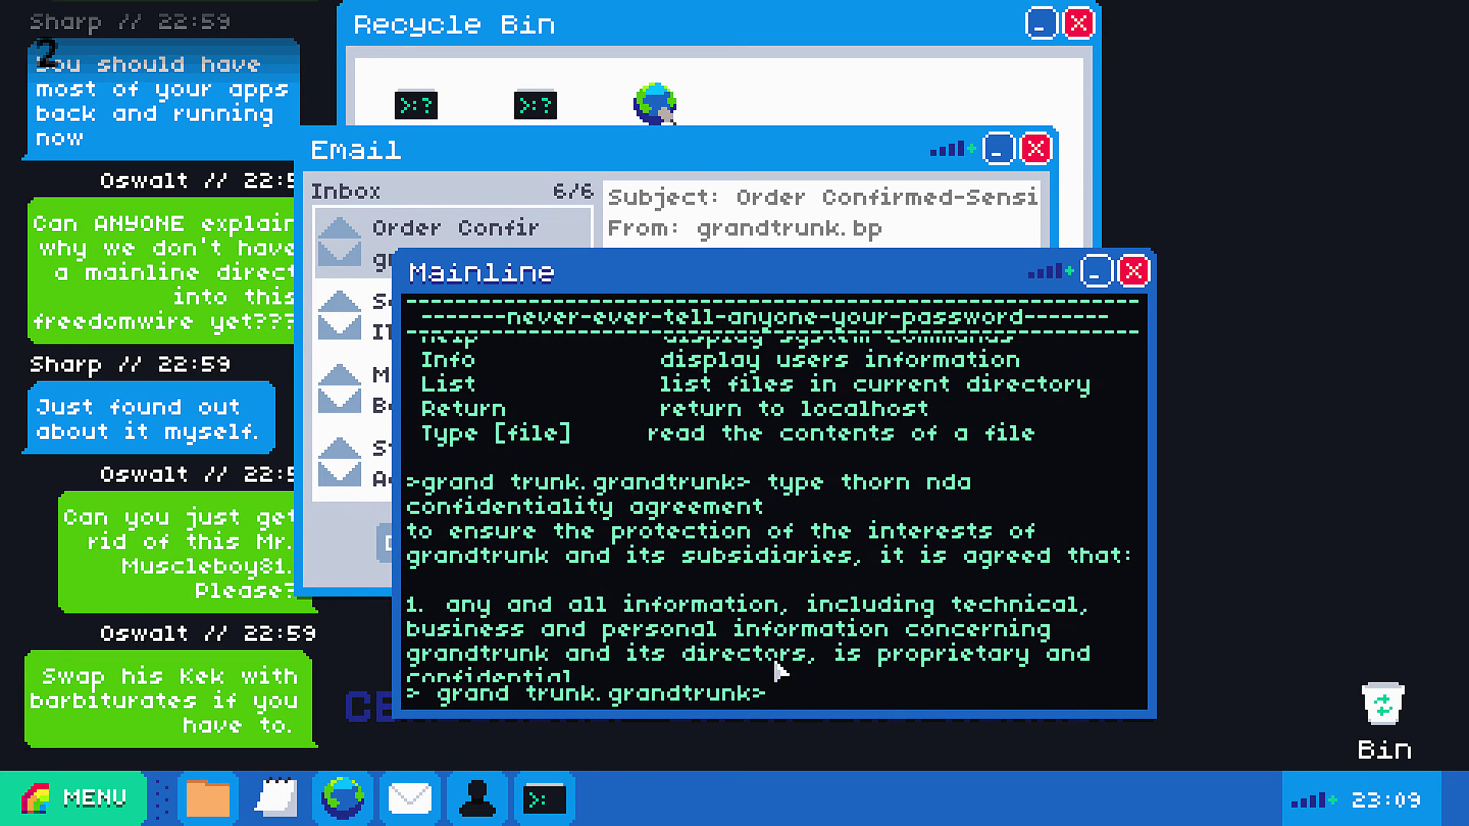
scroll(796, 664, up, 1)
scroll(796, 664, up, 1)
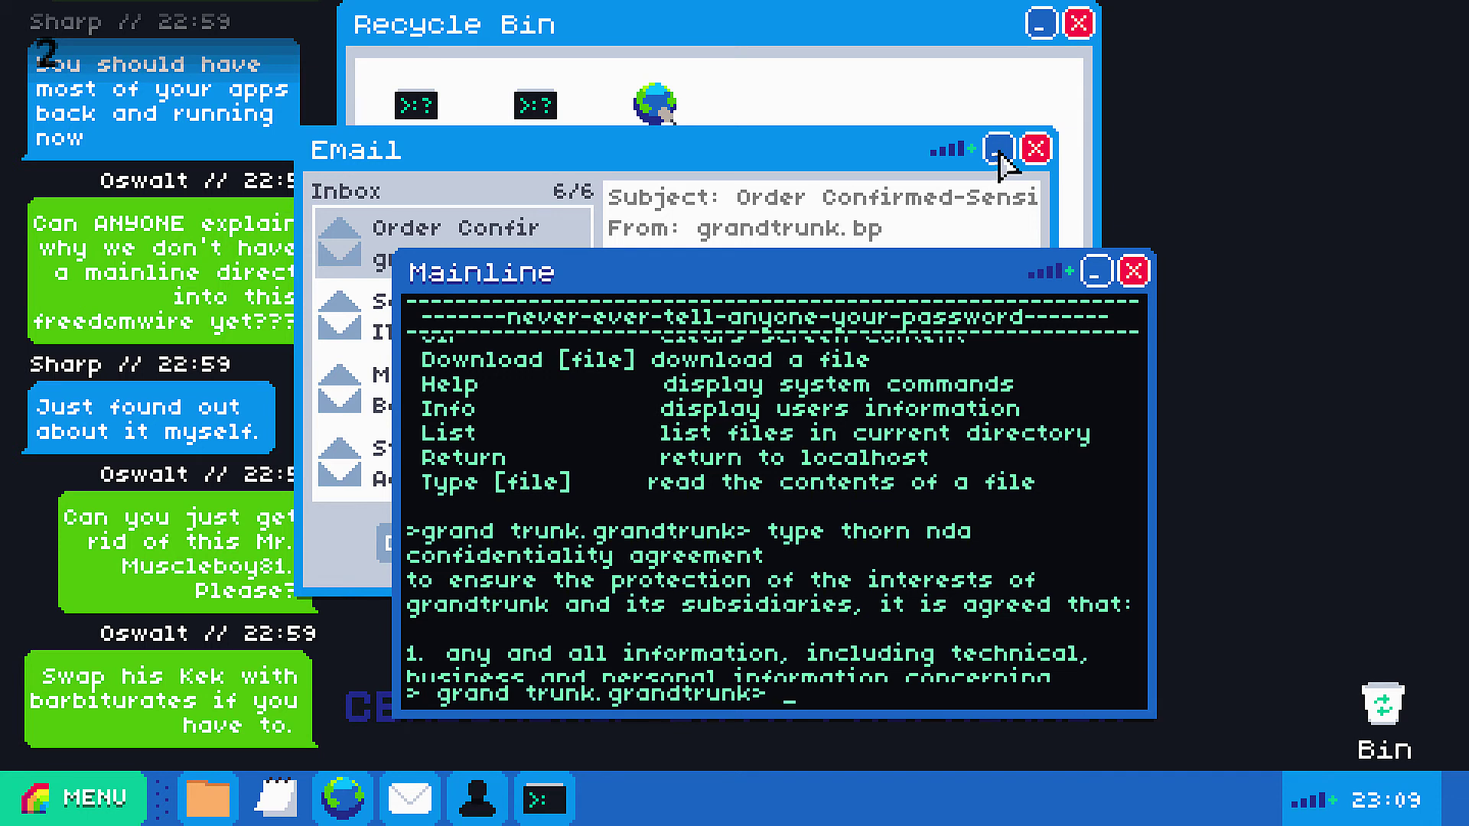
- Reopen Case File_01 from My Documents, then move the Mainline terminal up-right in front
click(1002, 150)
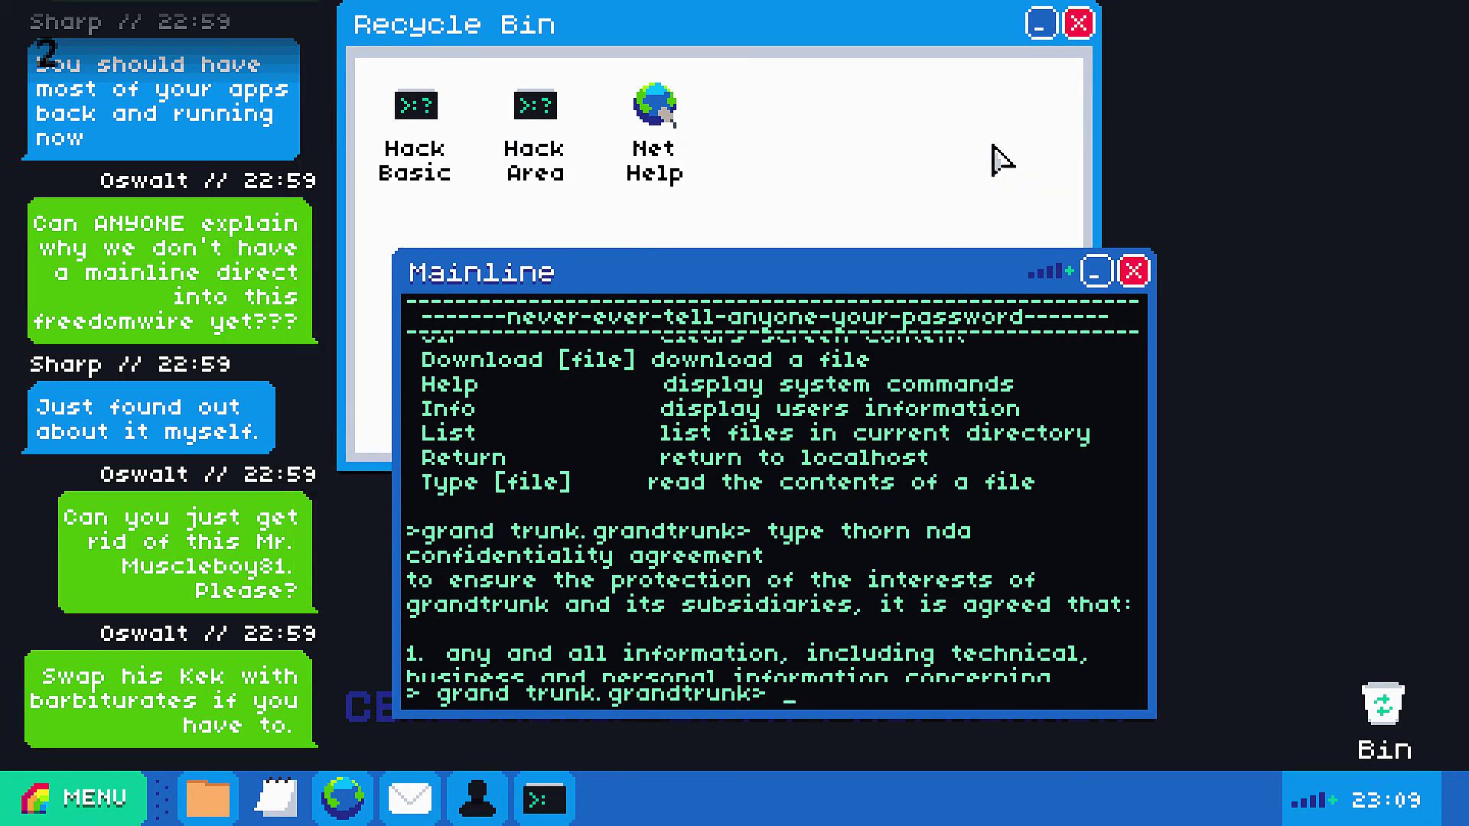
click(208, 798)
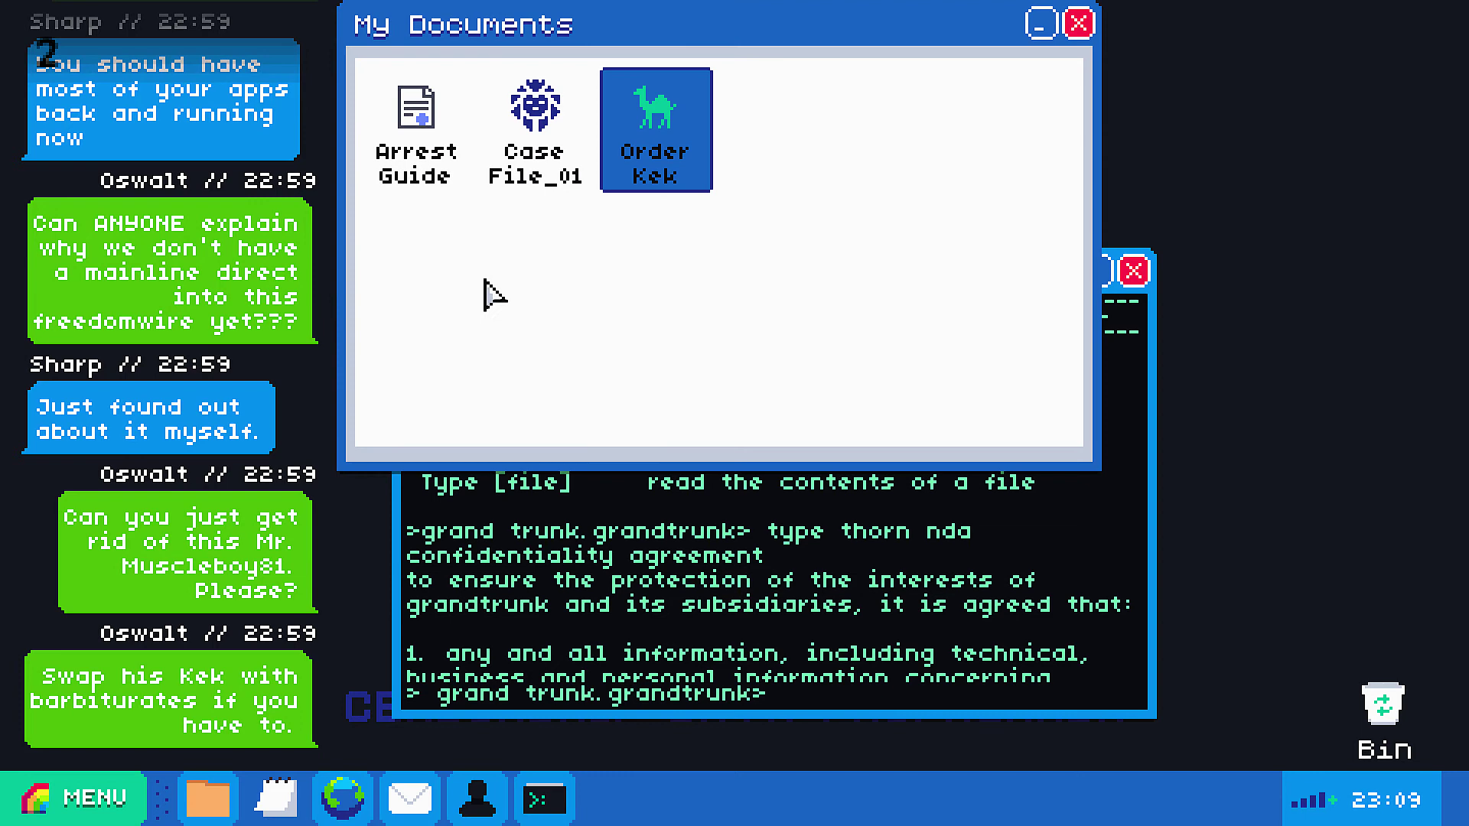
double_click(560, 162)
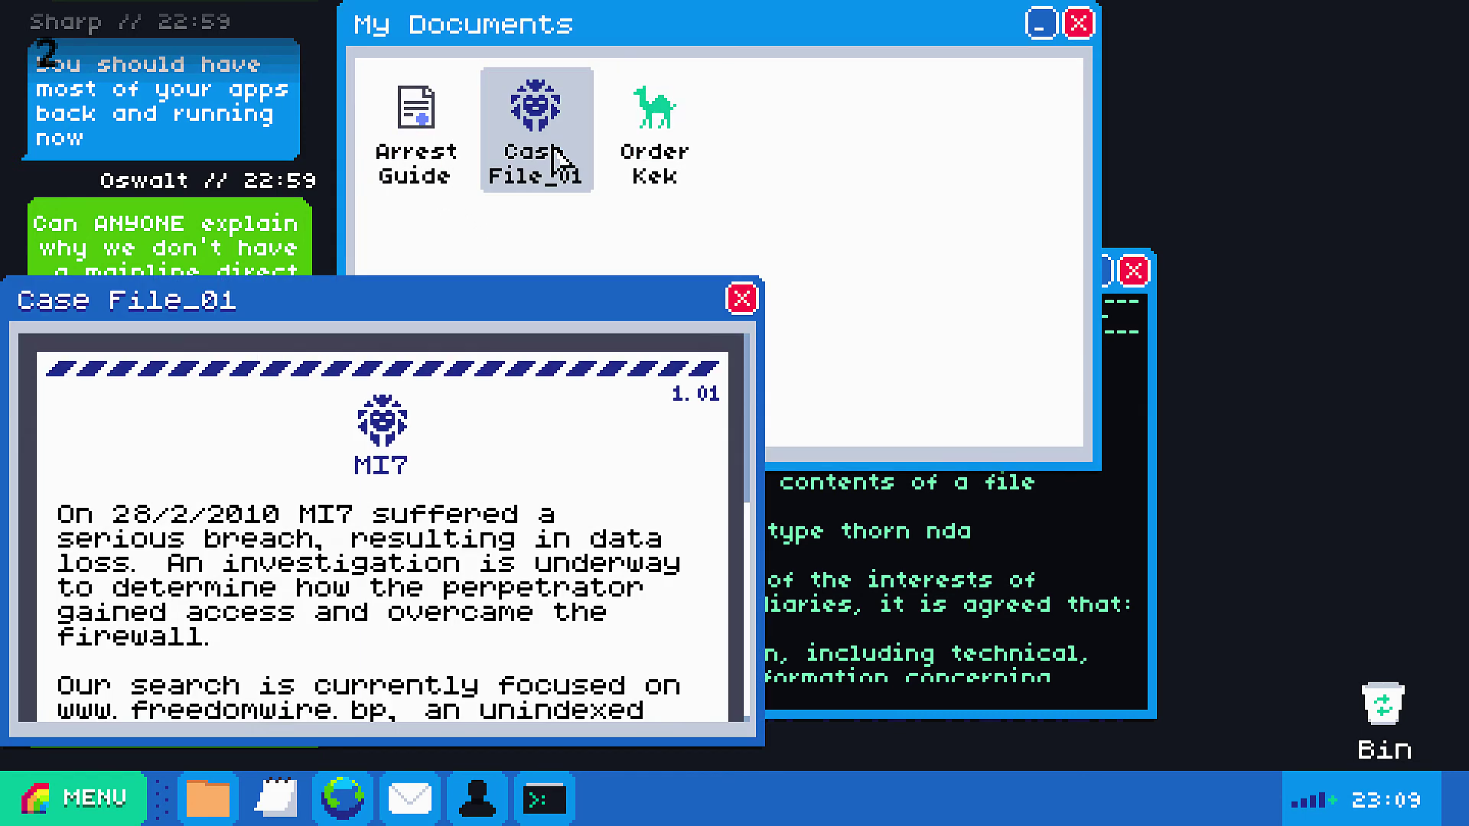
scroll(623, 529, down, 3)
scroll(623, 529, down, 2)
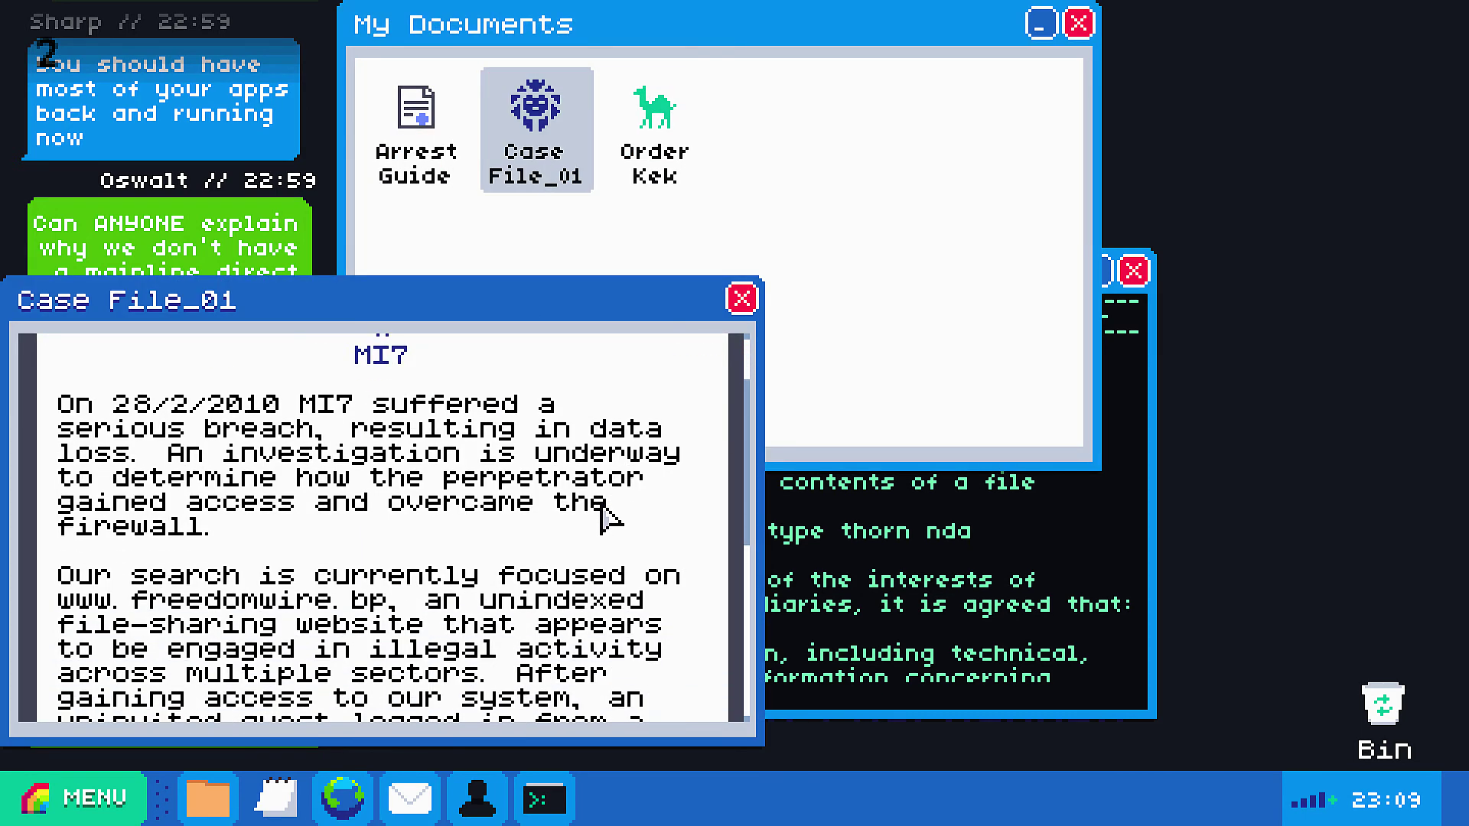
scroll(528, 563, down, 2)
scroll(511, 571, down, 2)
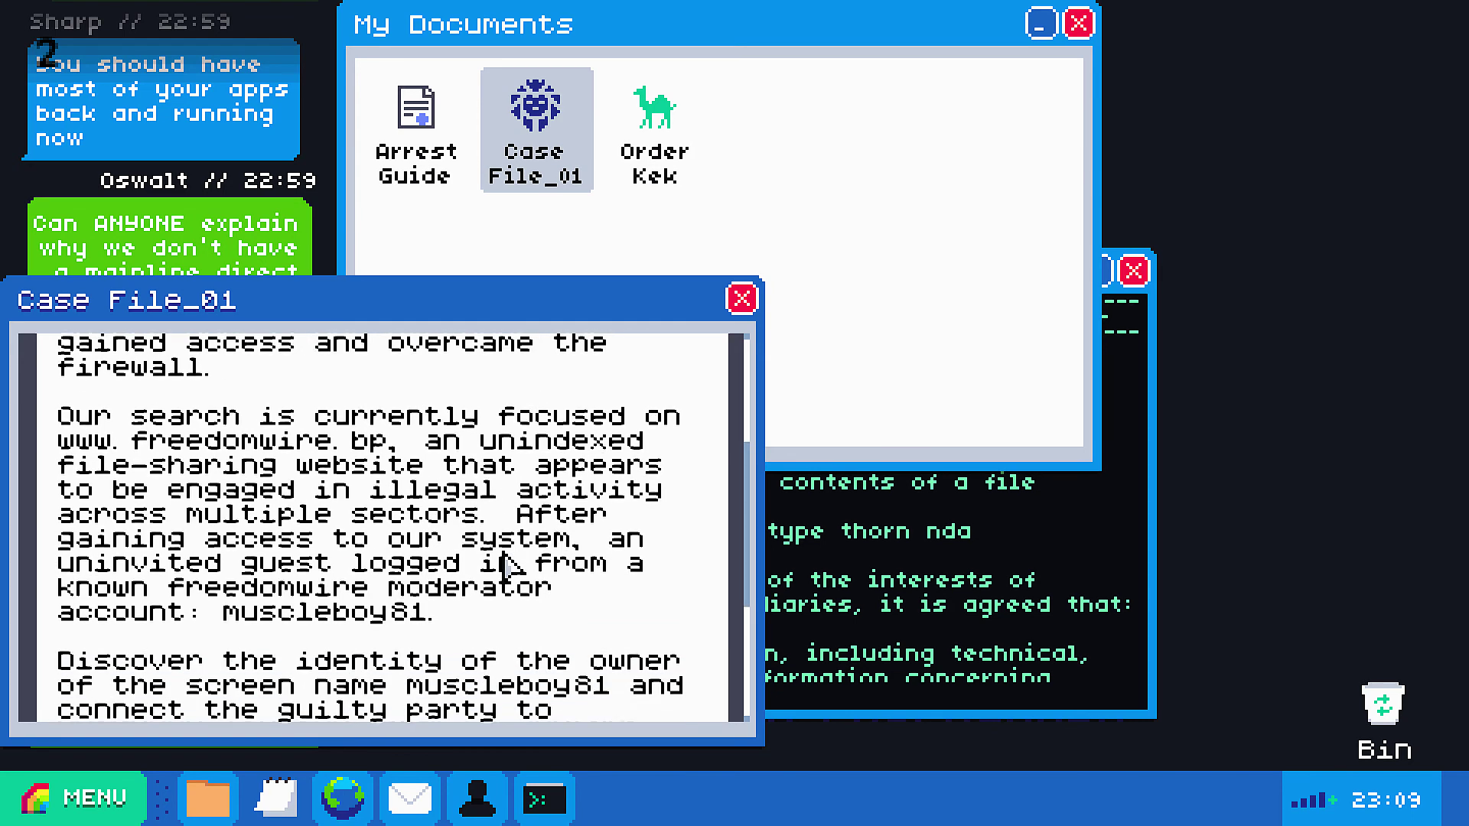
scroll(534, 563, down, 1)
click(1121, 511)
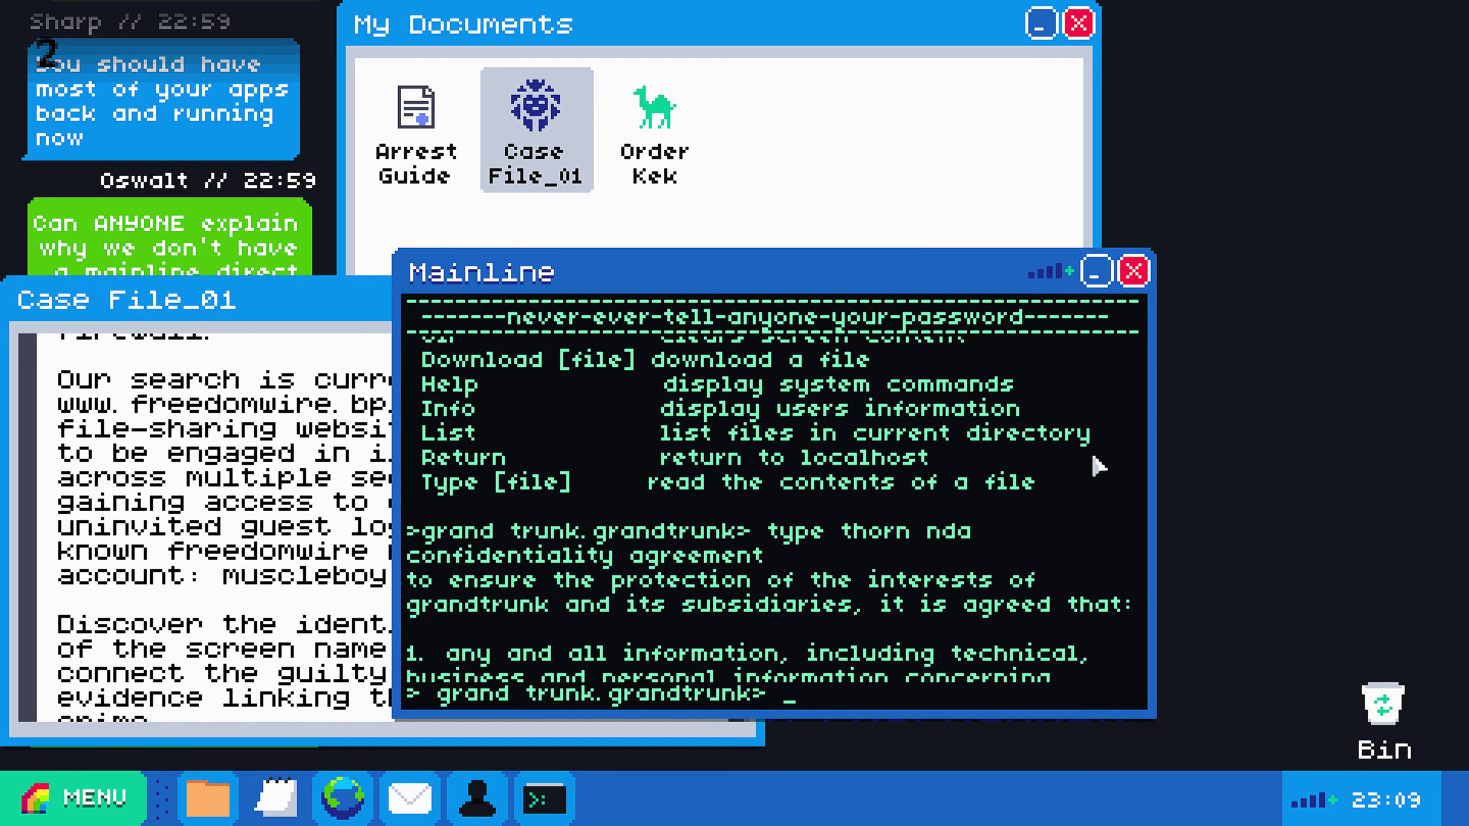
drag(837, 272, 1136, 197)
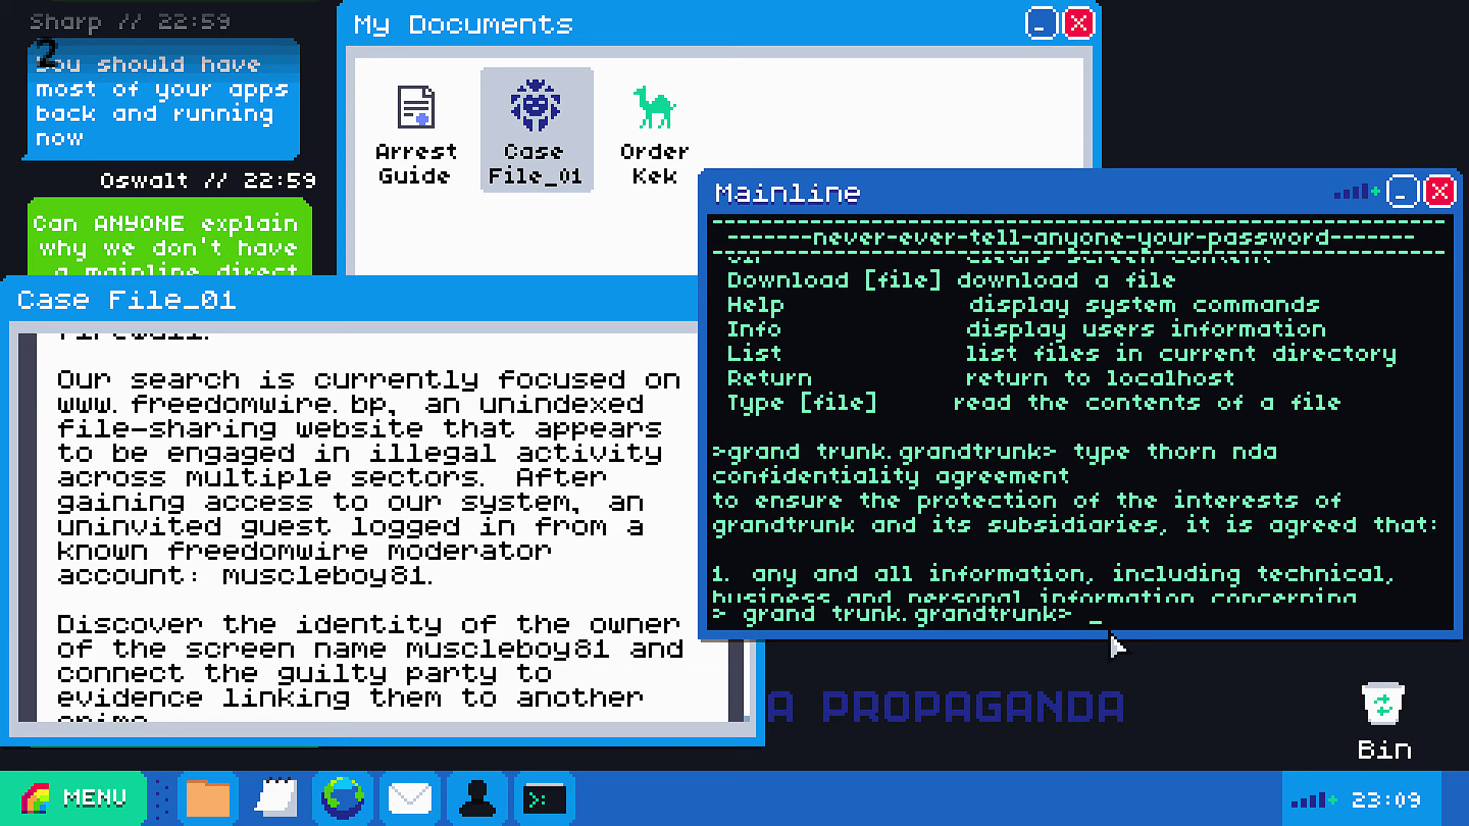
text(in)
text(fo)
text( mus)
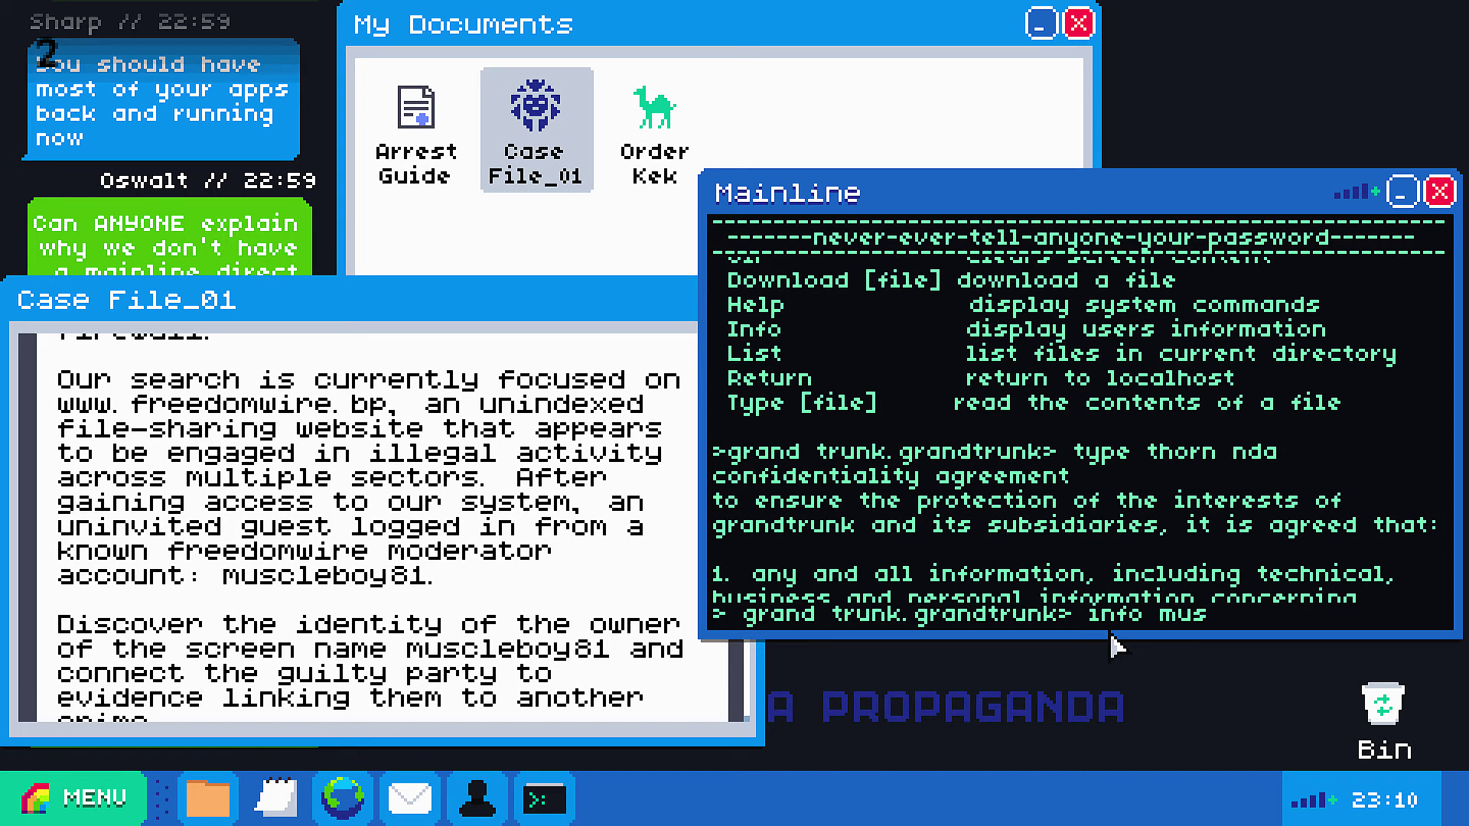
text(cleb)
text(oy8)
text(1)
- Run 'info muscleboy81' in the grandtrunk terminal, which rejects it as unrecognized
key(Return)
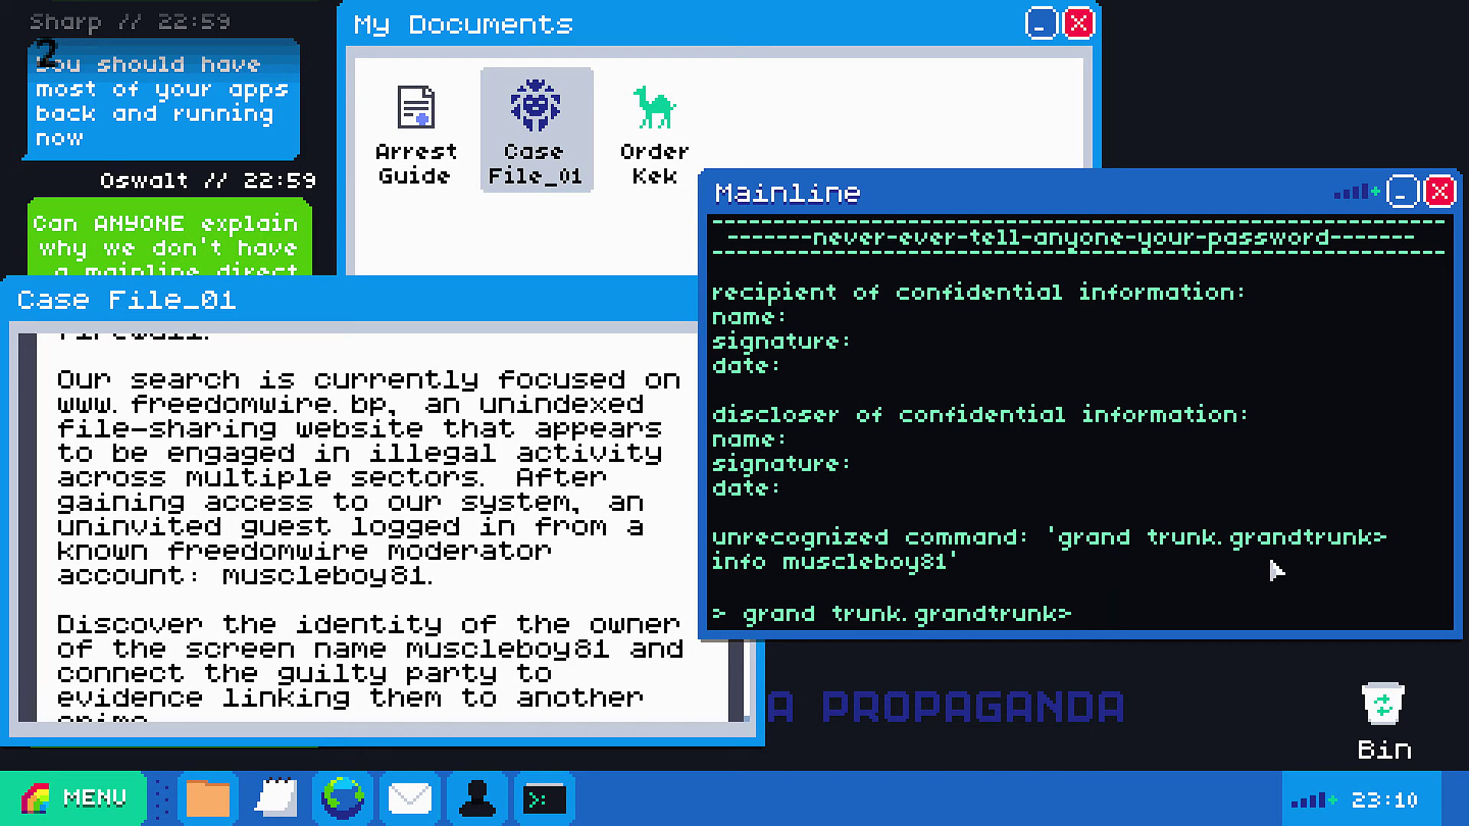
scroll(1277, 571, up, 5)
scroll(1320, 517, up, 5)
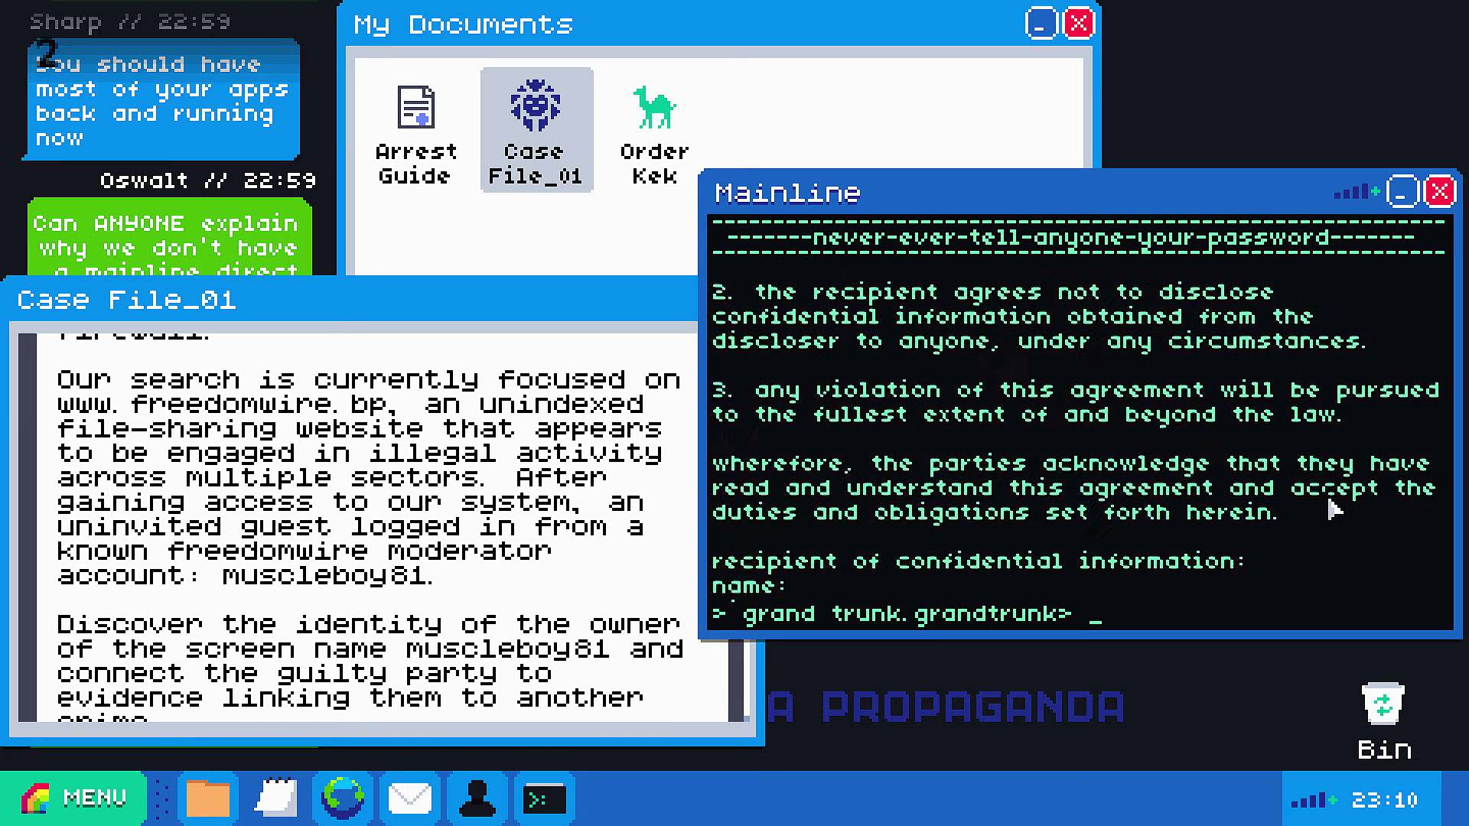
scroll(1331, 511, up, 3)
scroll(1333, 506, up, 3)
scroll(1332, 500, up, 3)
scroll(1332, 494, up, 3)
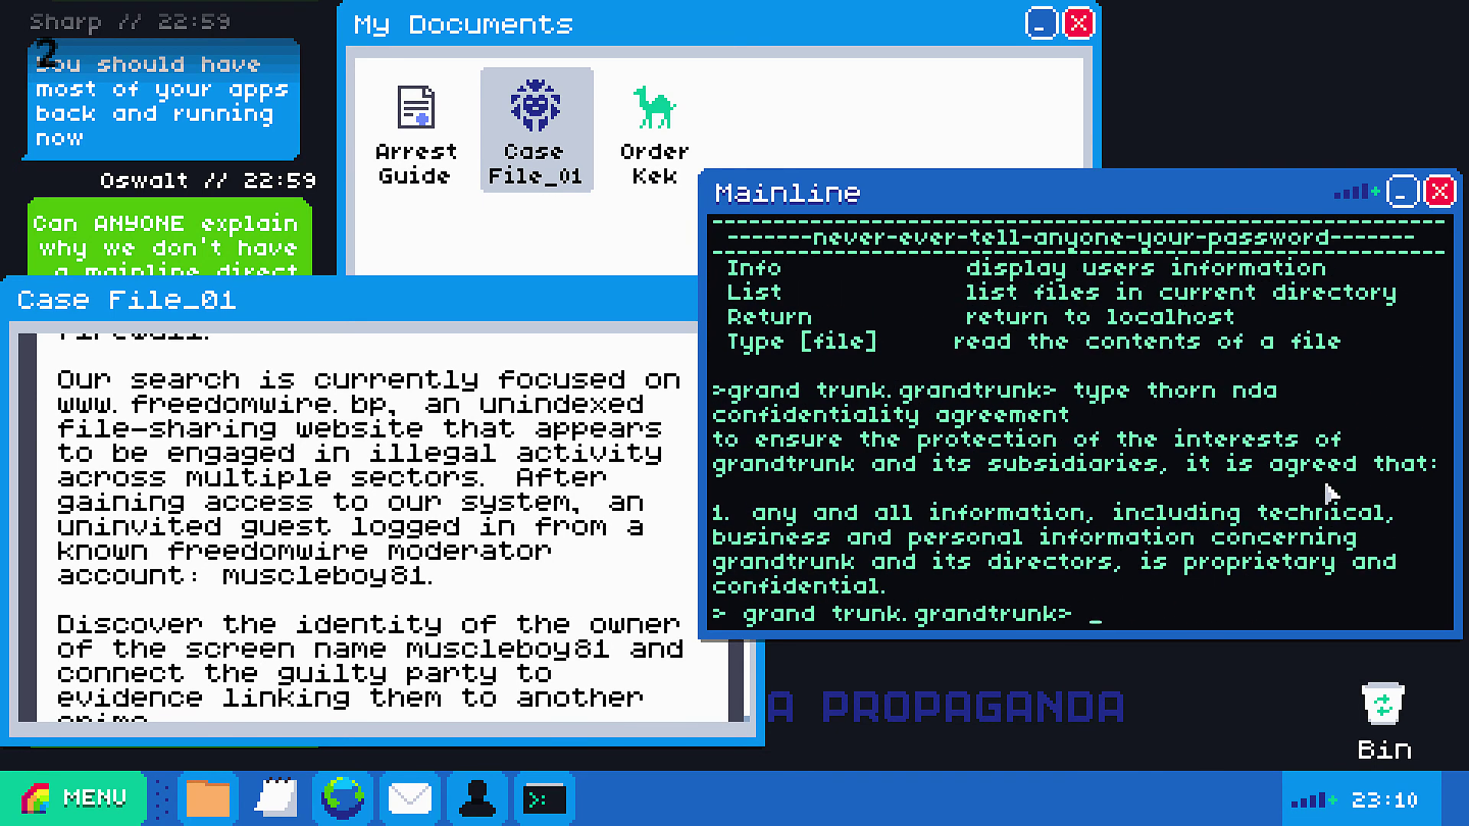
scroll(1333, 494, up, 1)
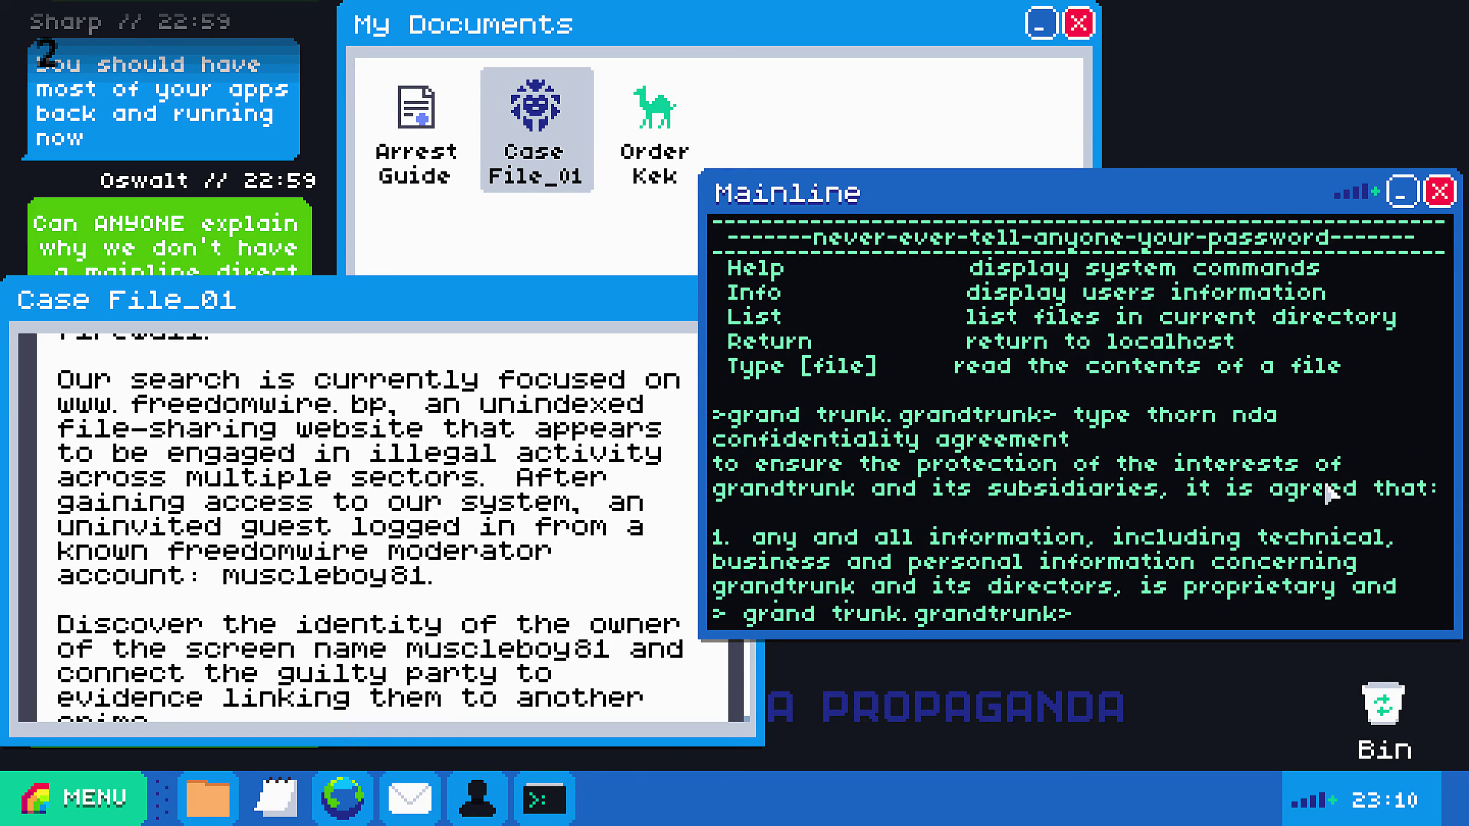
scroll(1332, 493, down, 3)
scroll(1331, 494, down, 3)
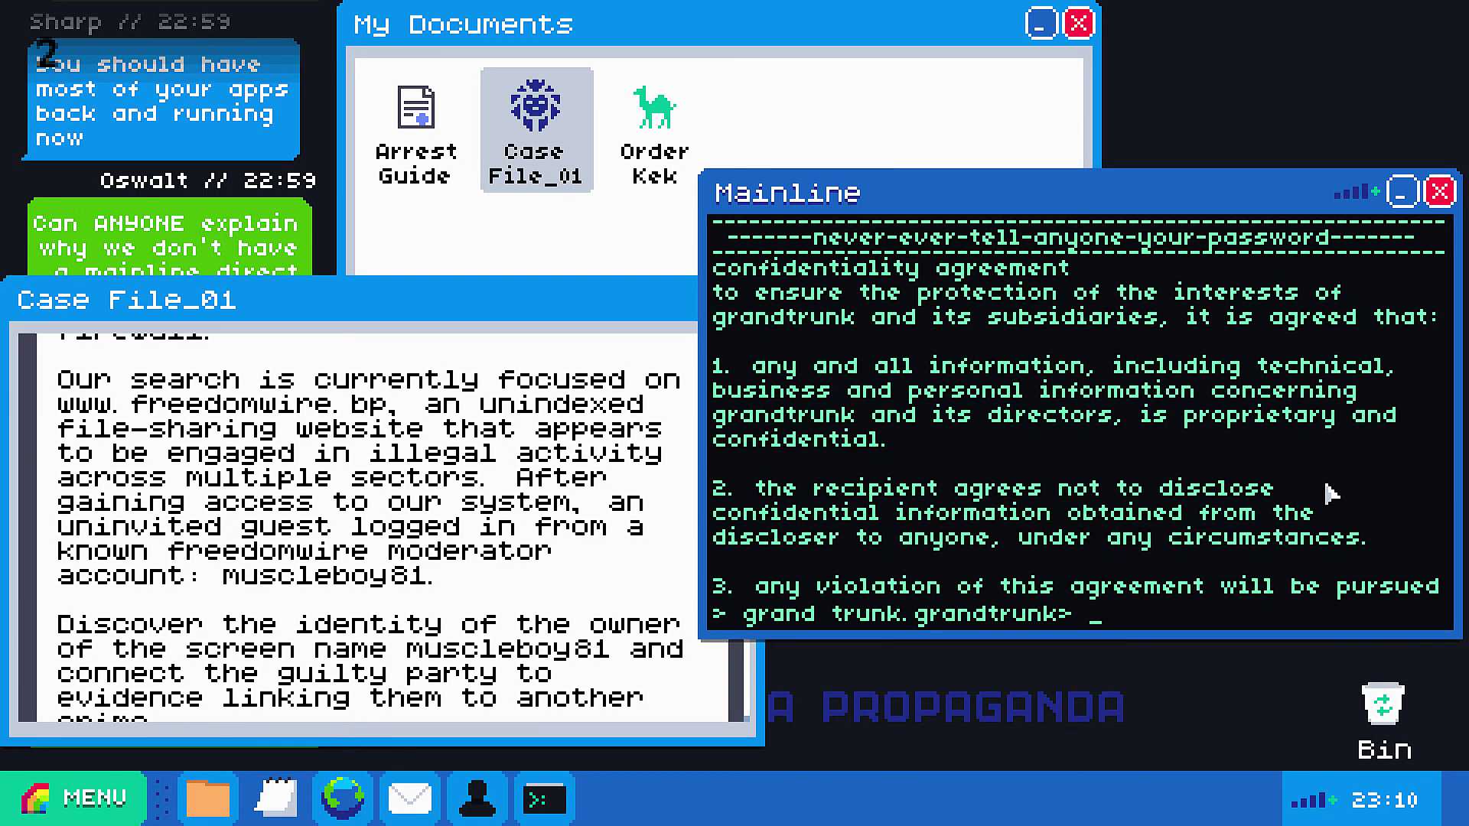
scroll(1332, 492, down, 3)
scroll(1333, 487, down, 3)
scroll(1331, 489, down, 3)
scroll(1332, 488, down, 3)
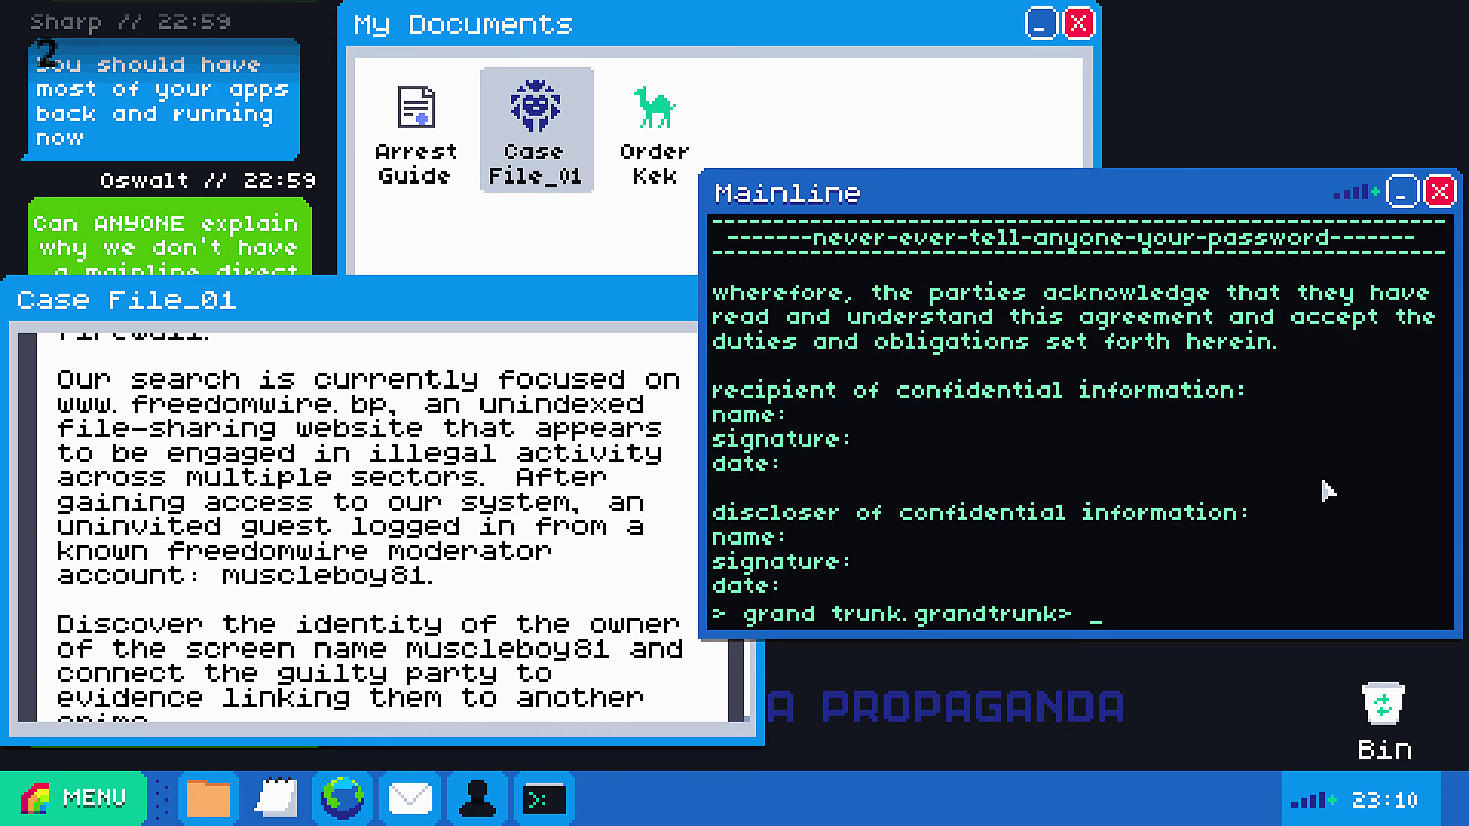
scroll(1329, 492, down, 3)
scroll(1329, 491, down, 2)
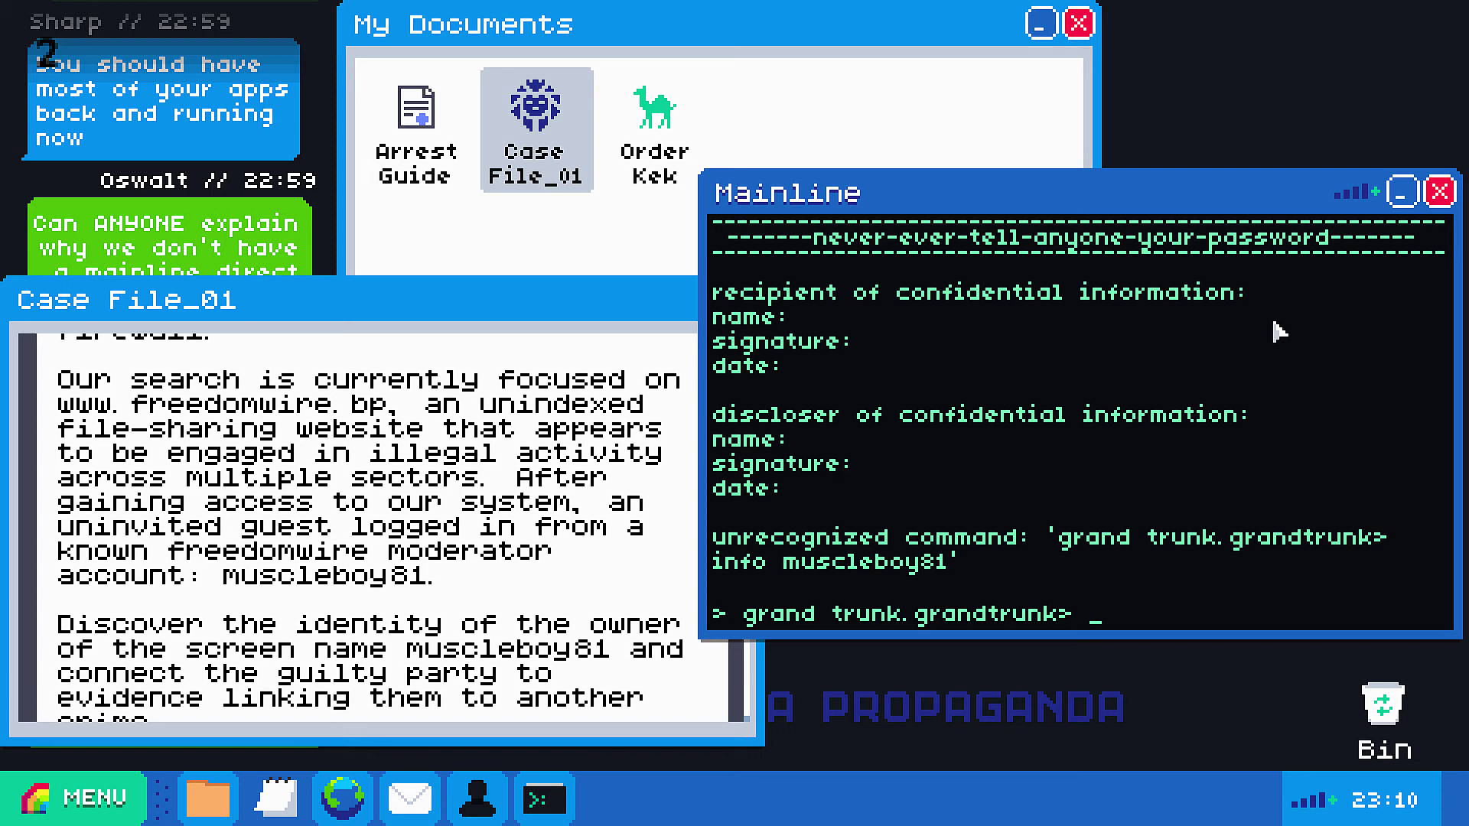
scroll(1108, 362, up, 5)
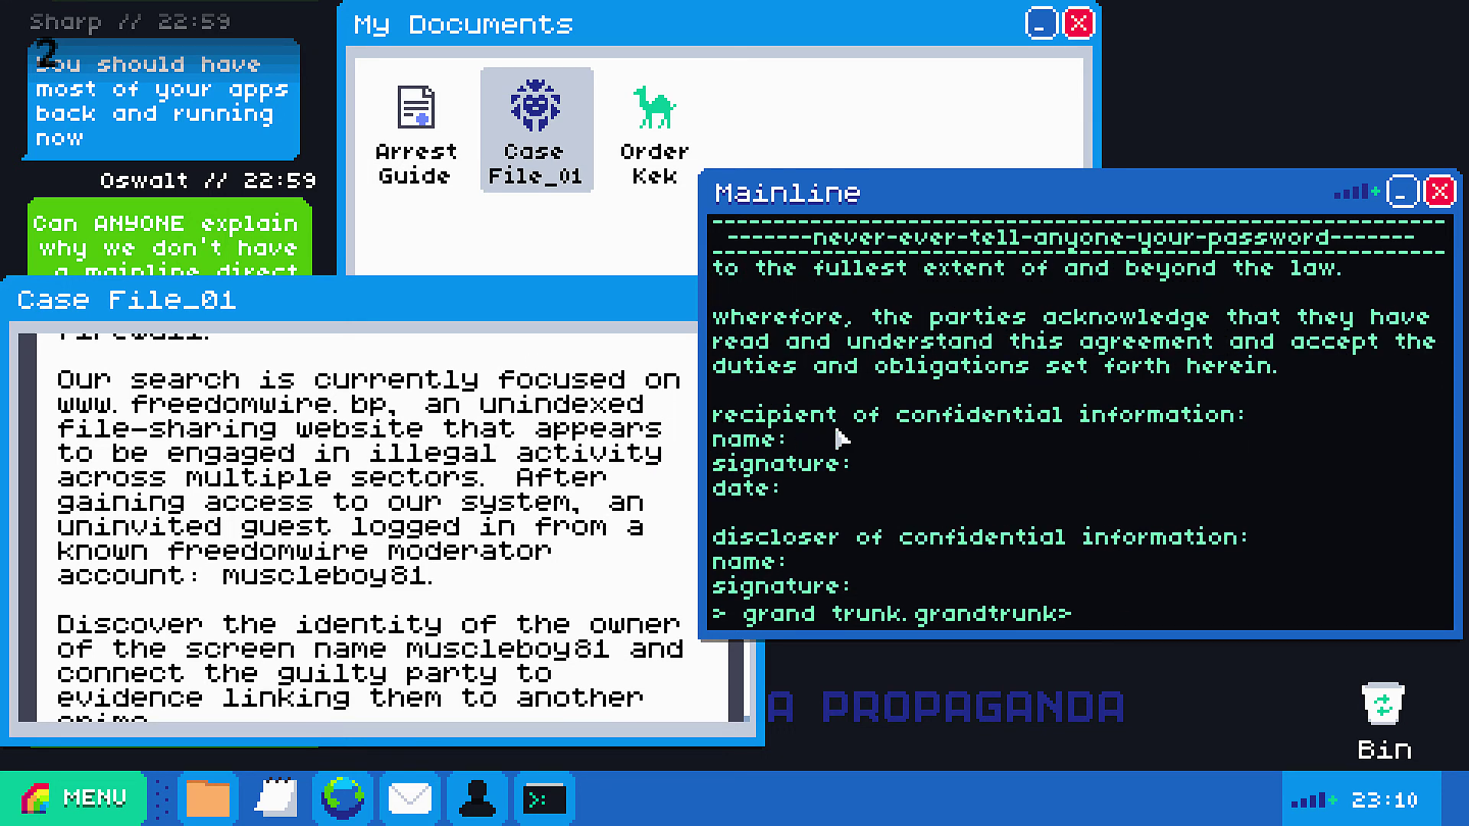
scroll(864, 431, up, 5)
scroll(864, 430, up, 5)
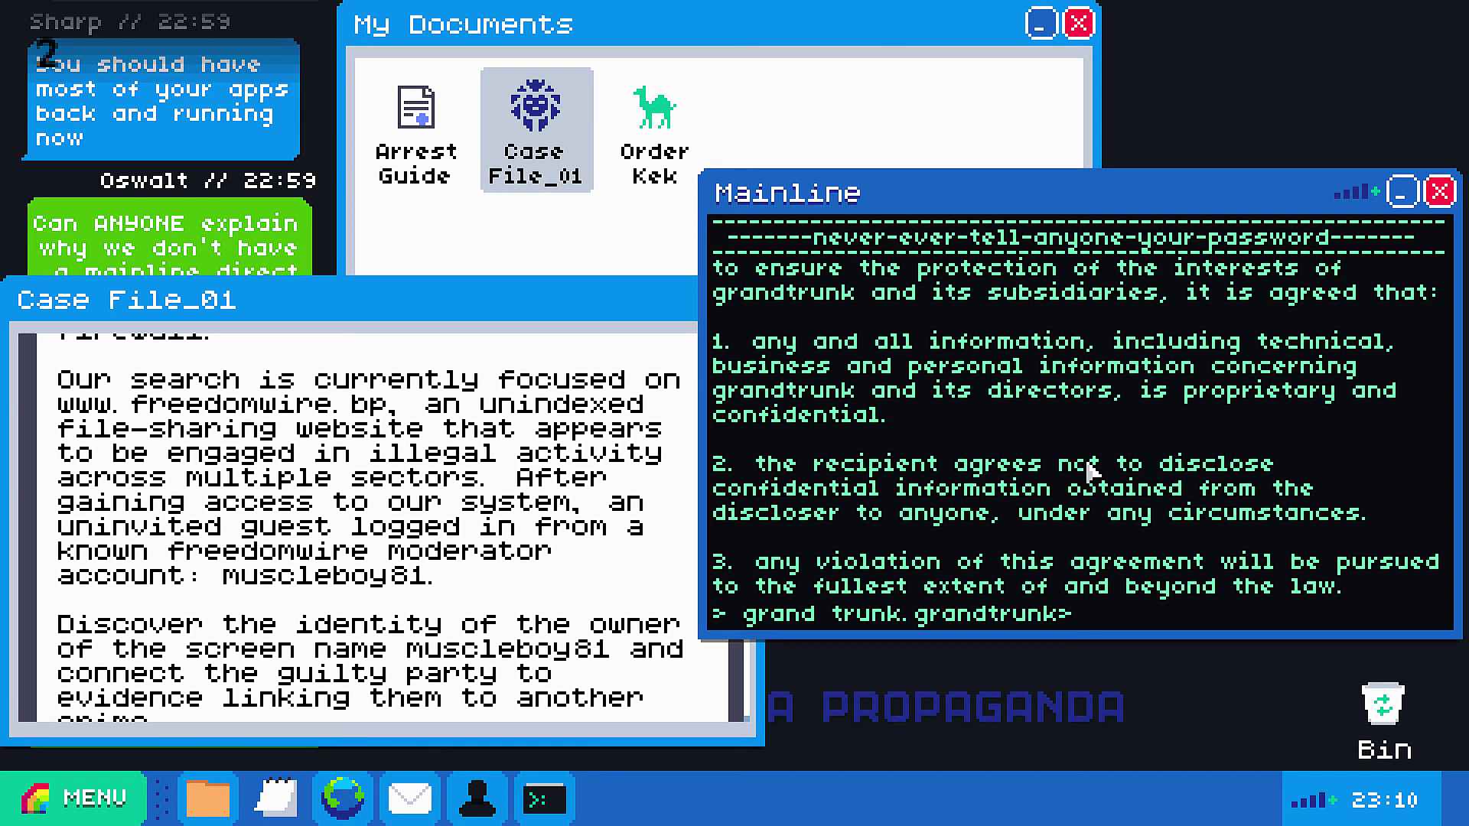
scroll(1383, 503, up, 3)
scroll(1383, 503, up, 5)
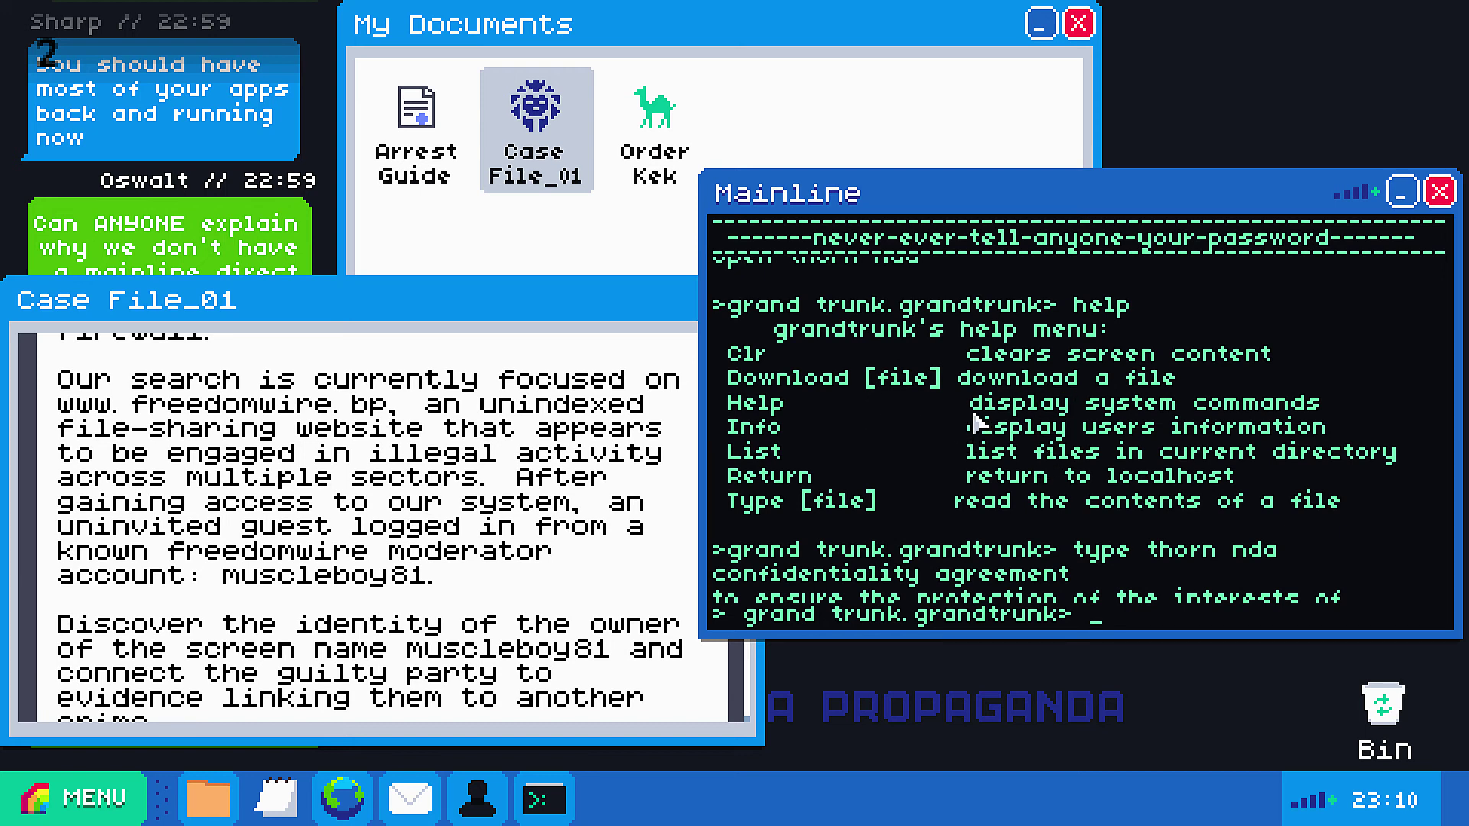
scroll(974, 427, down, 6)
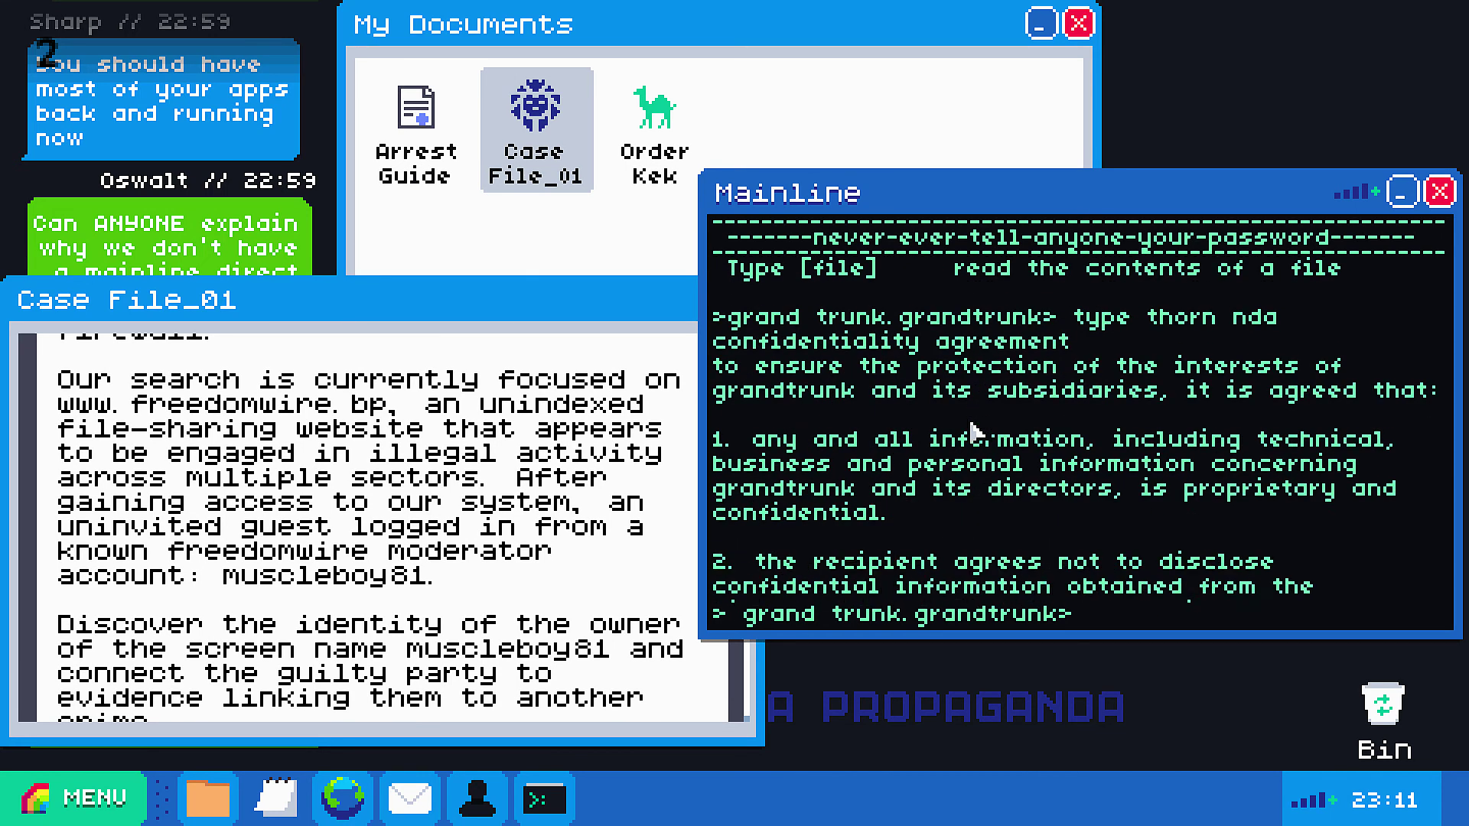
scroll(1033, 437, up, 6)
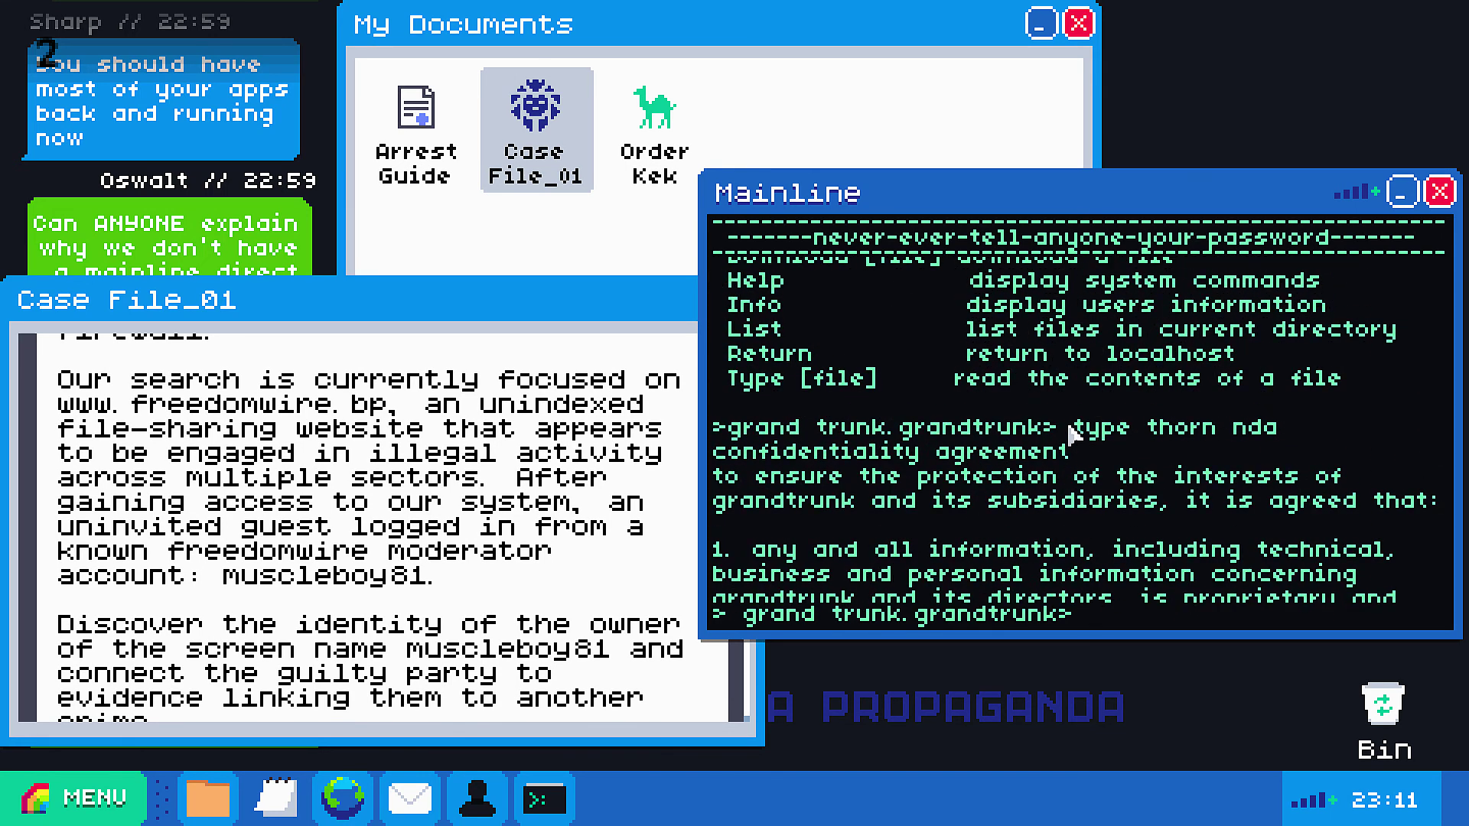
scroll(1106, 438, up, 6)
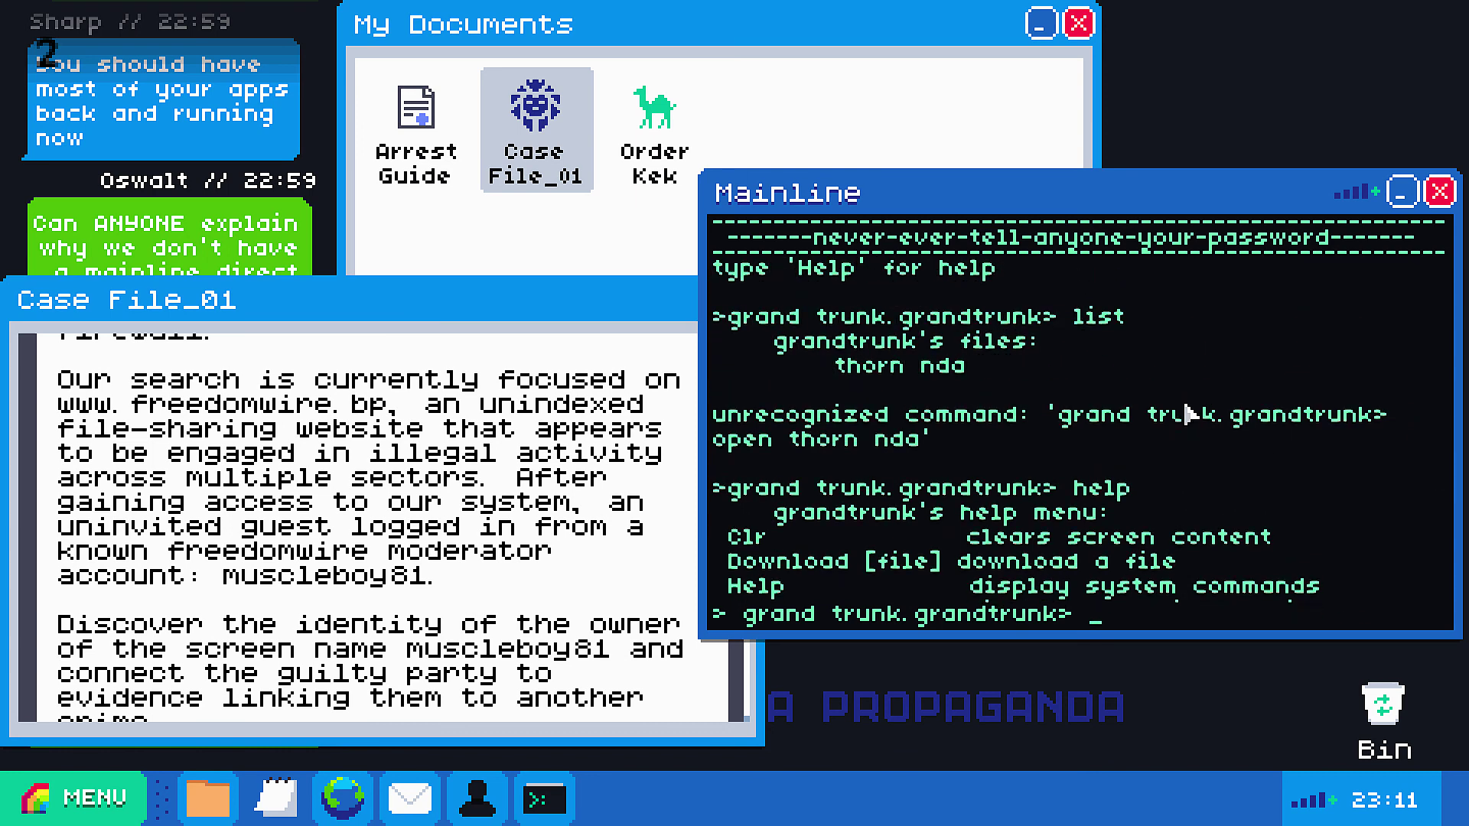
scroll(1190, 416, up, 6)
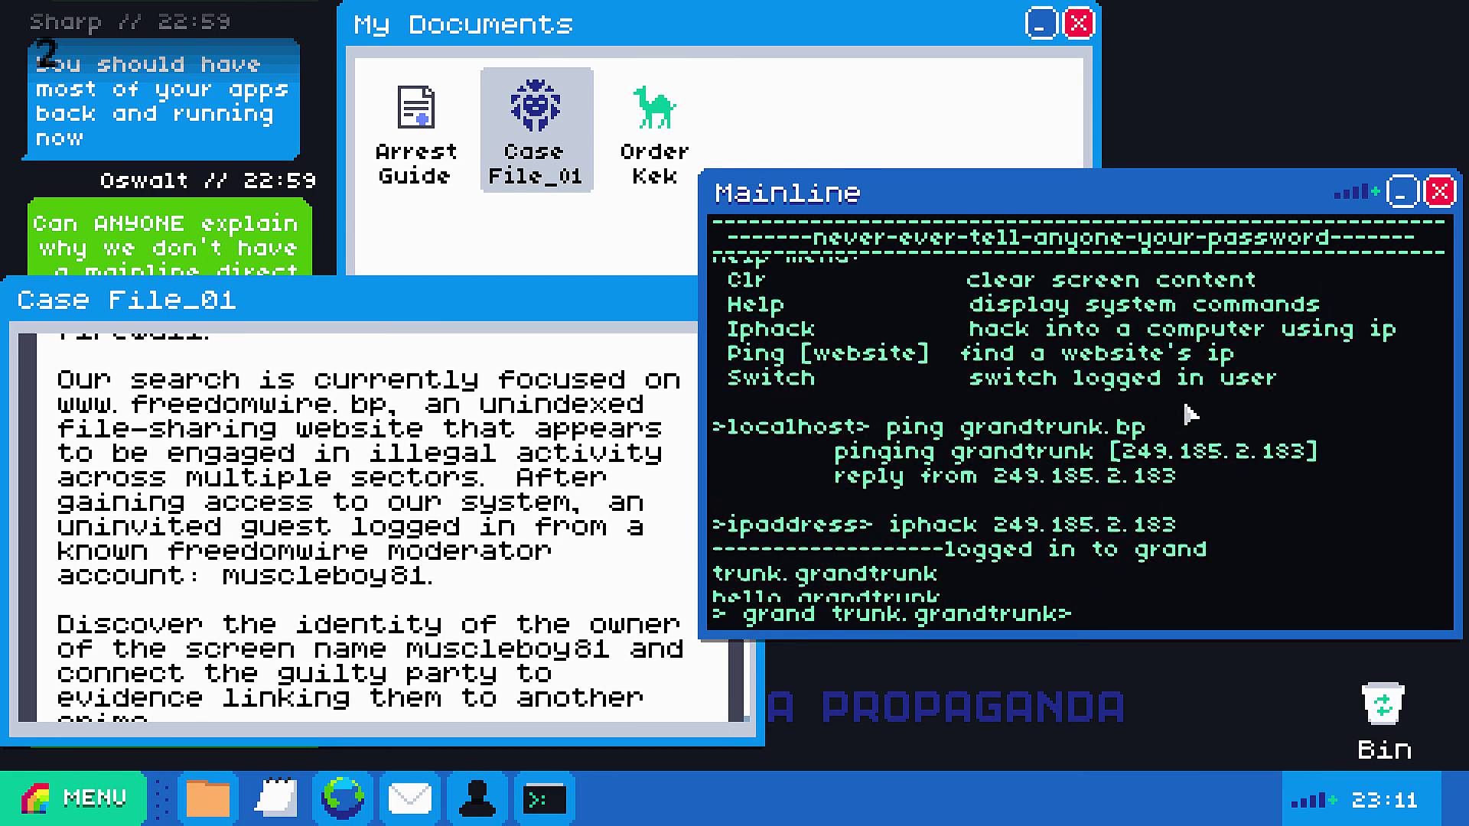
scroll(1190, 415, up, 6)
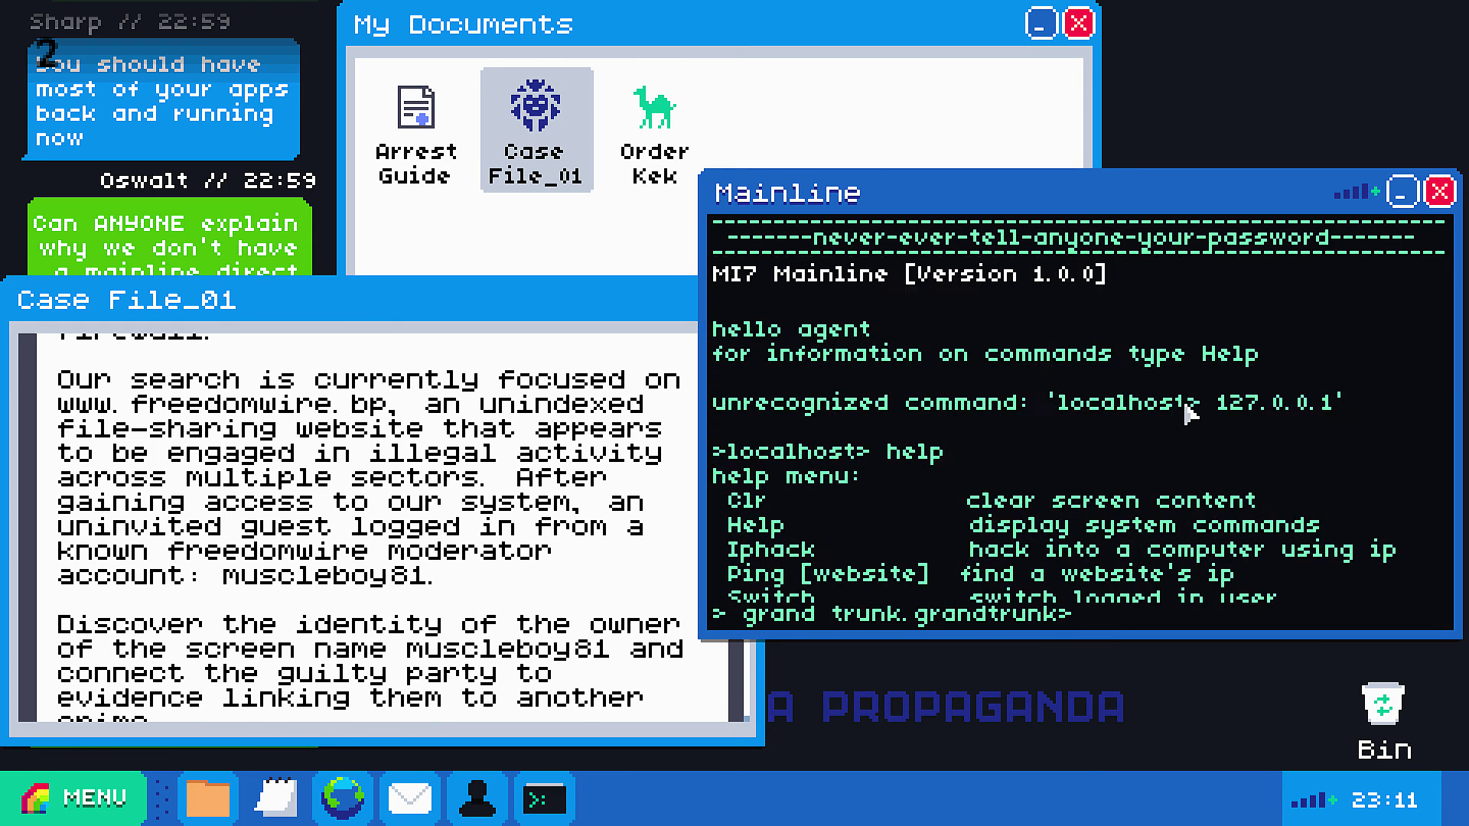
scroll(1191, 416, up, 6)
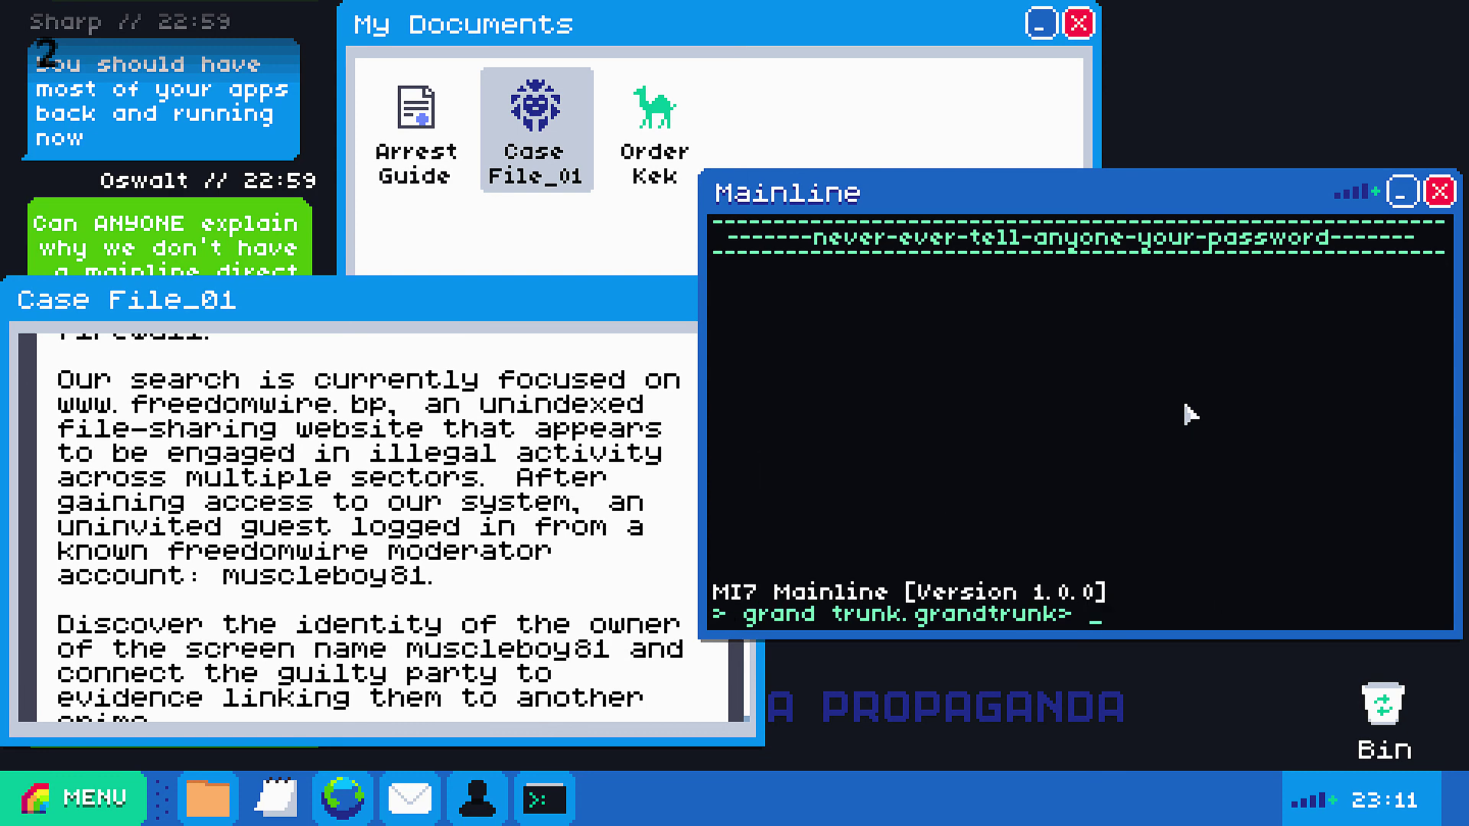
scroll(1191, 416, down, 3)
scroll(1191, 415, down, 3)
scroll(1191, 416, down, 3)
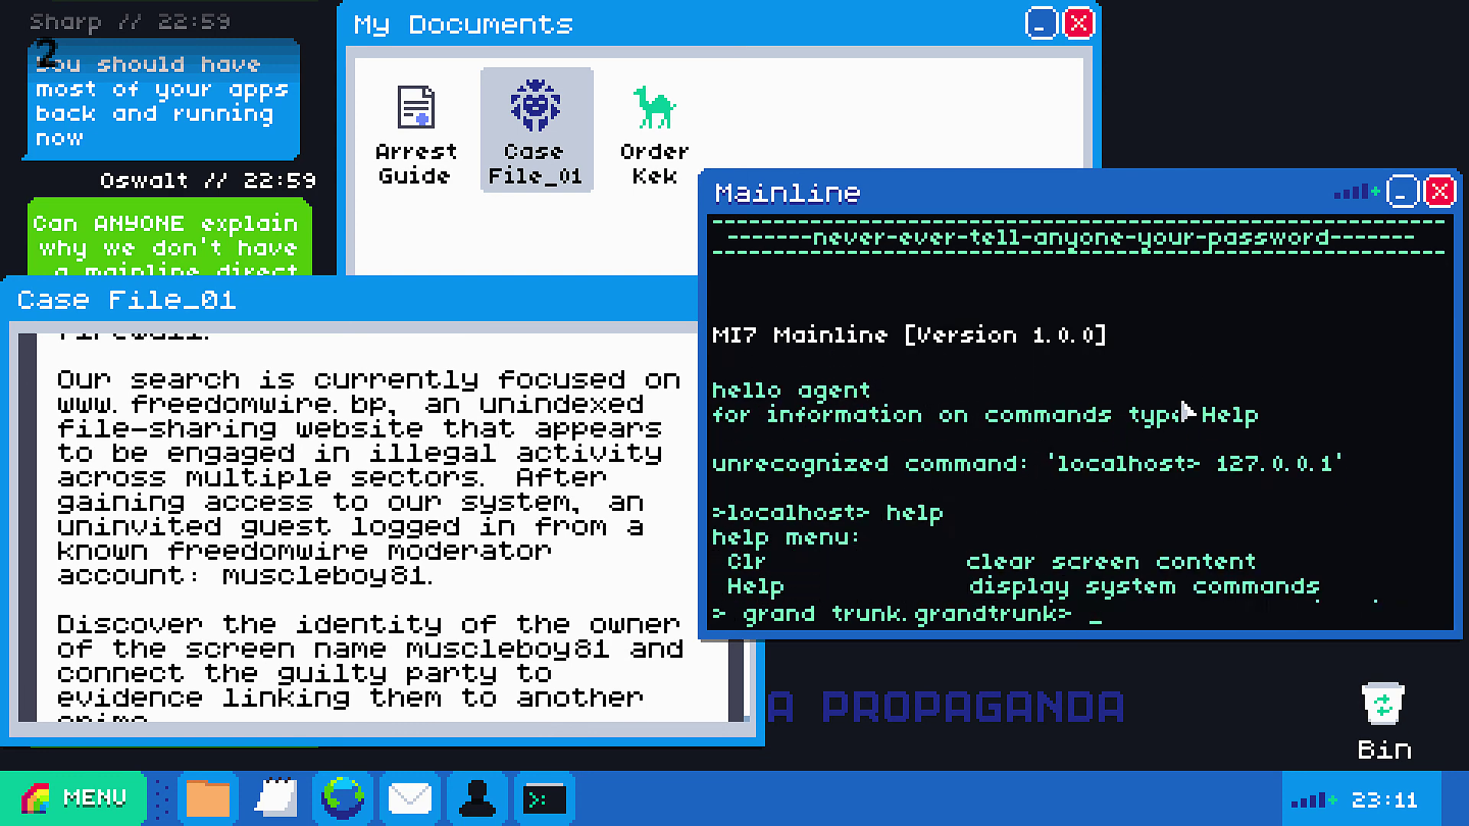
scroll(1191, 416, down, 2)
scroll(1188, 414, down, 4)
scroll(1188, 414, down, 3)
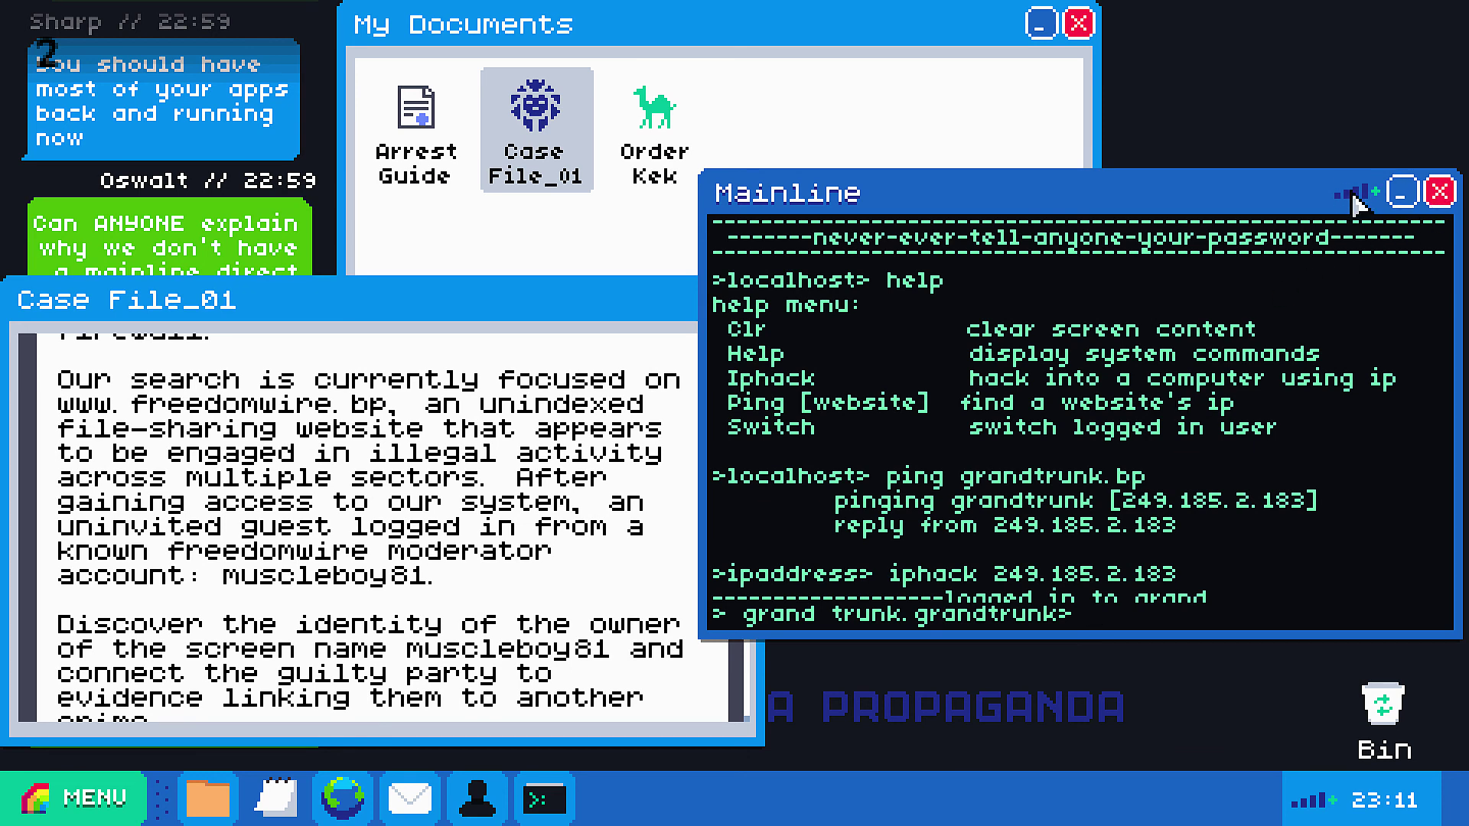
double_click(1385, 715)
click(1385, 714)
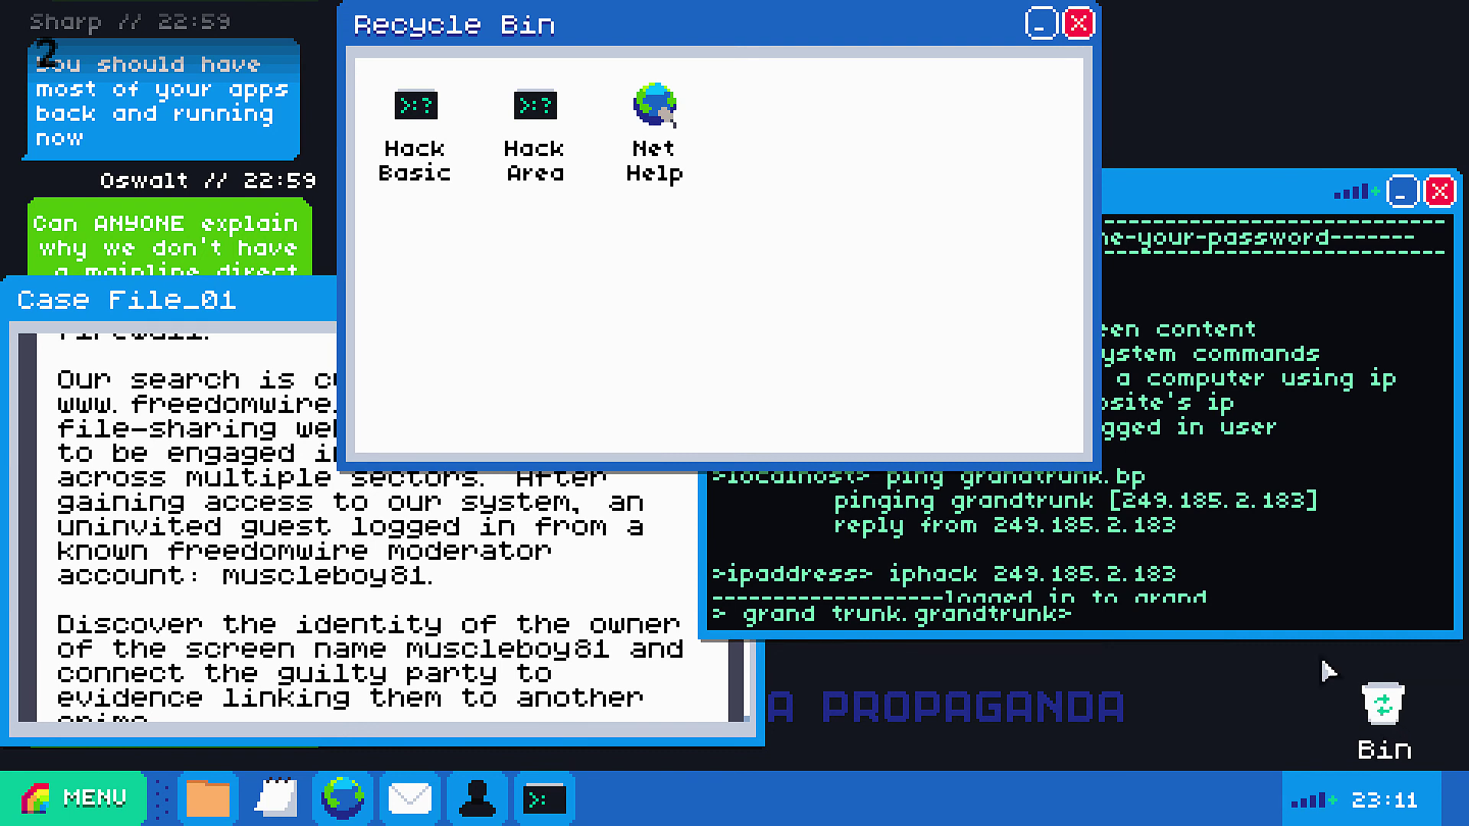
click(1039, 26)
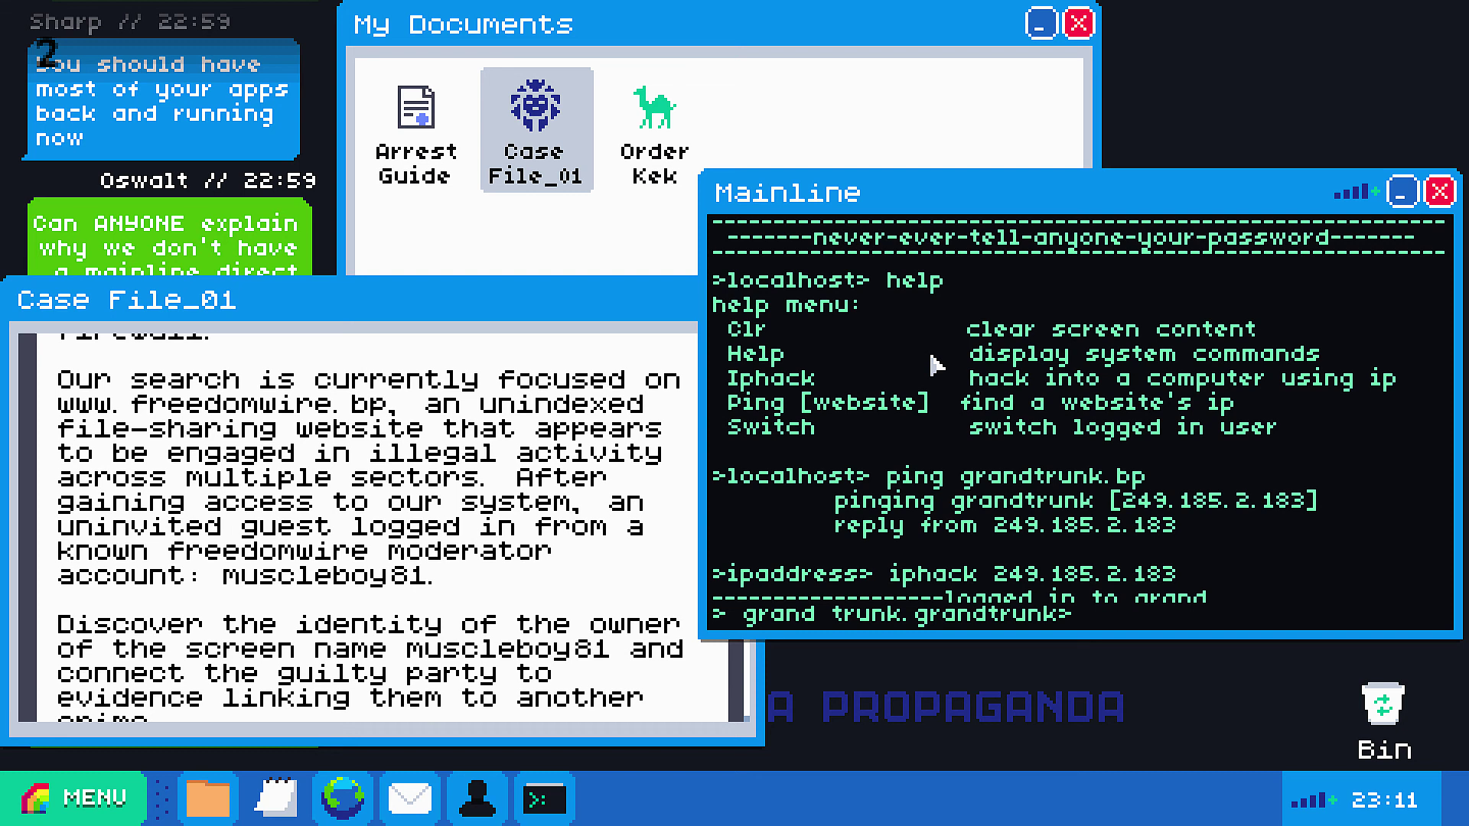
- Close the Case File_01 document, My Documents and the Mainline terminal
click(1403, 192)
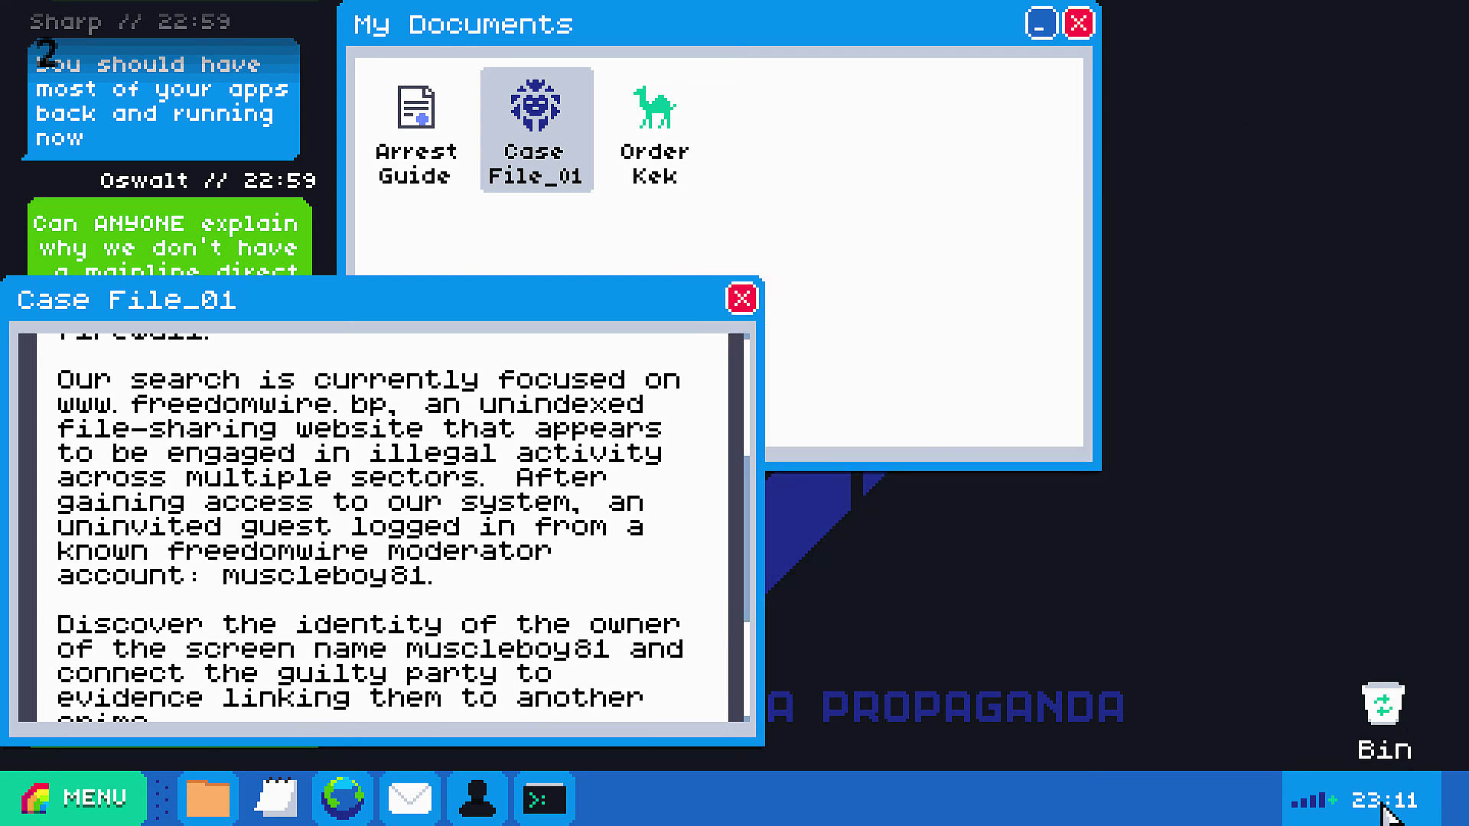
click(744, 301)
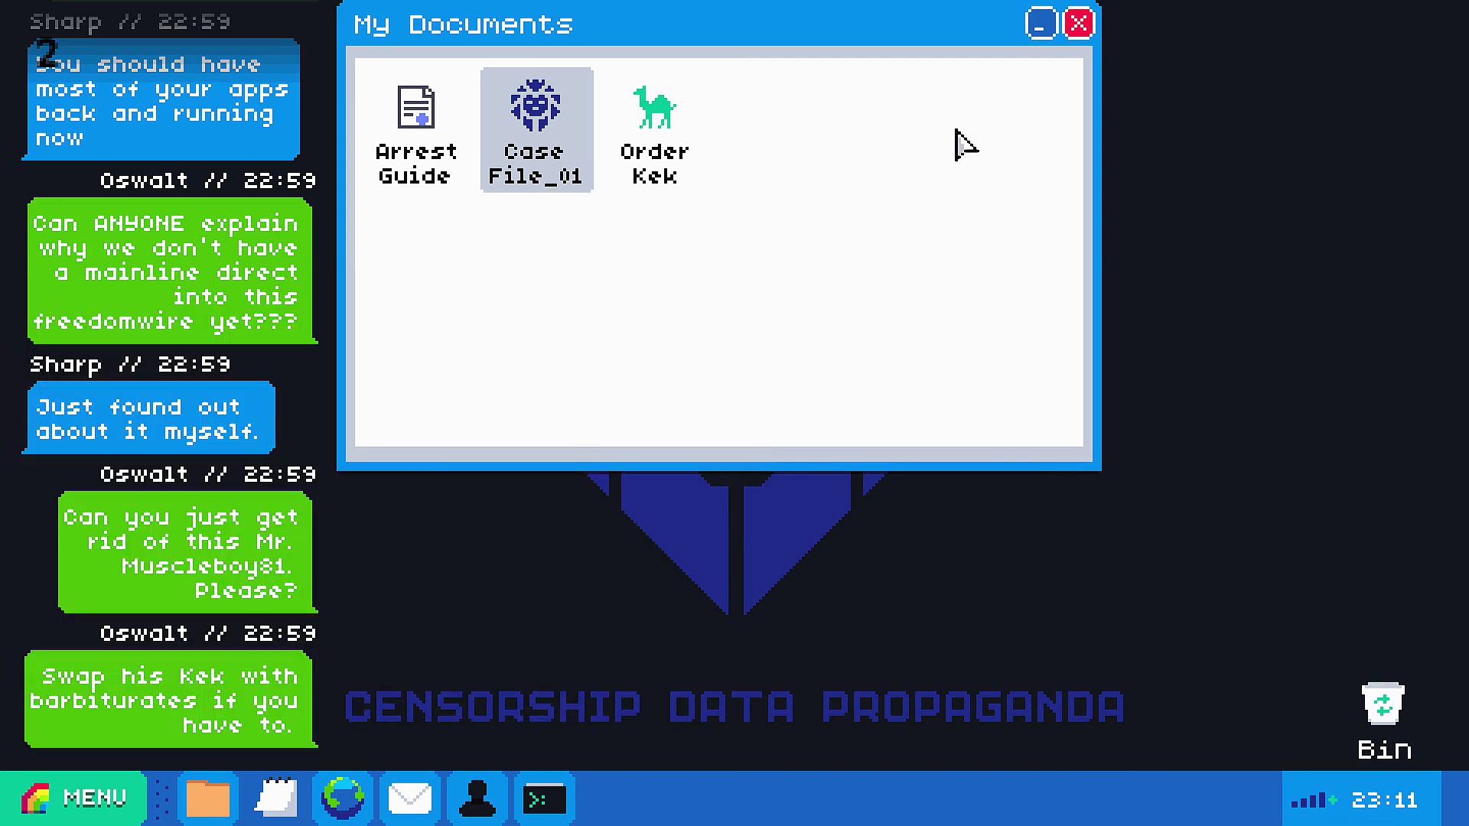
click(1077, 23)
click(545, 796)
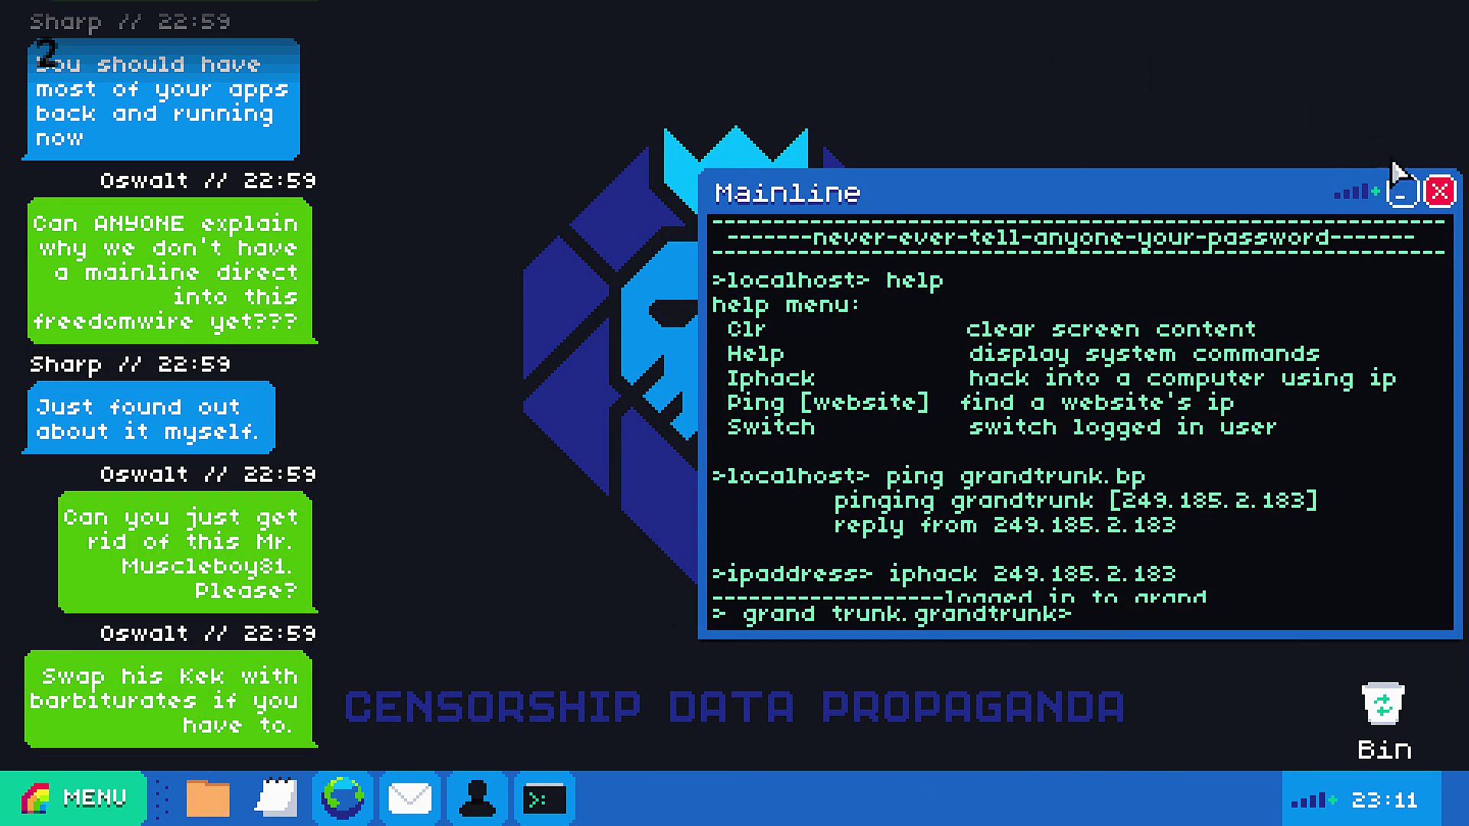
click(1439, 192)
- Briefly open and close Look Up, Email, Discoverer and Notes
click(479, 797)
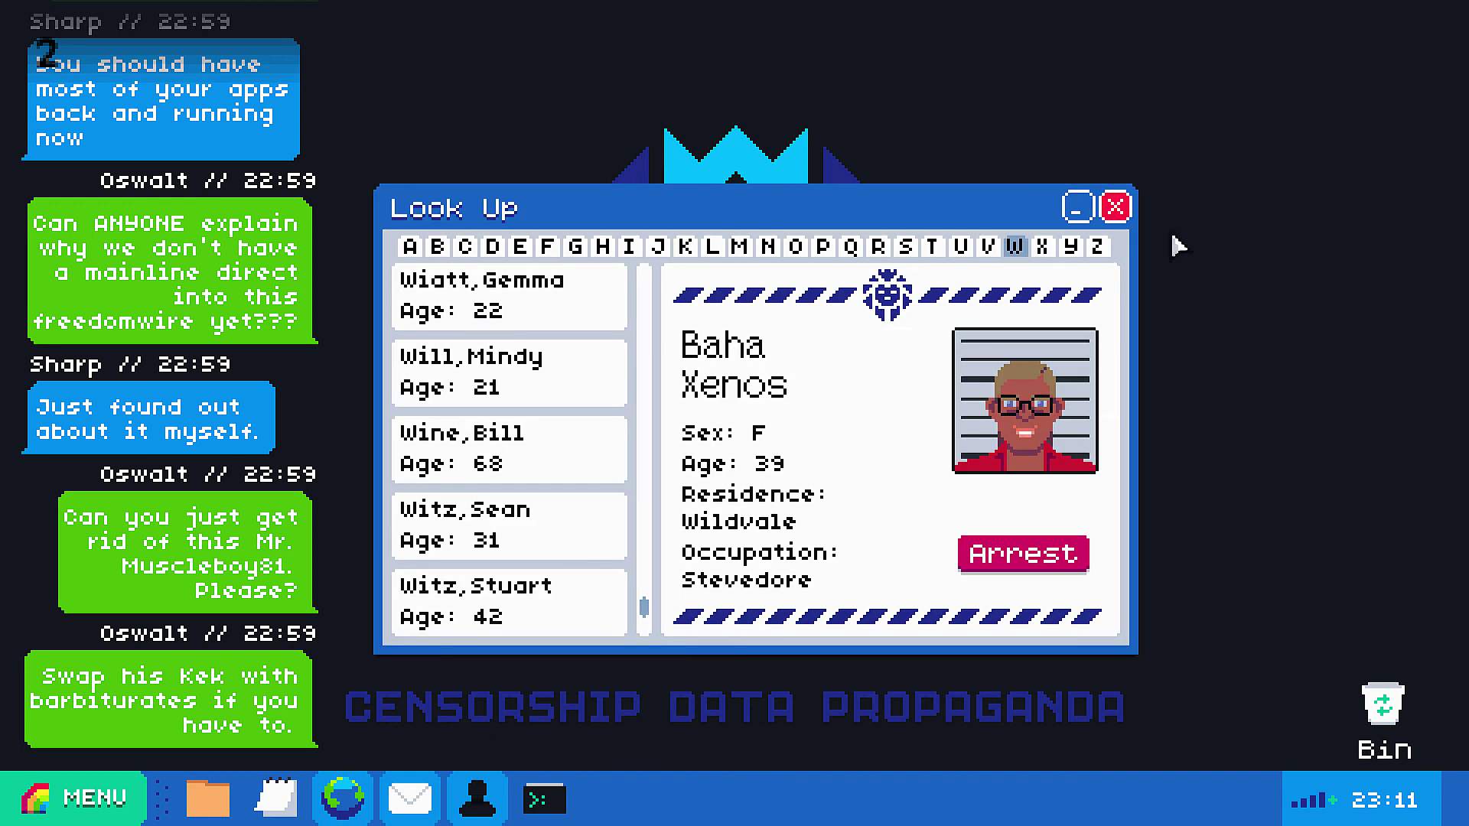
click(1115, 207)
click(425, 797)
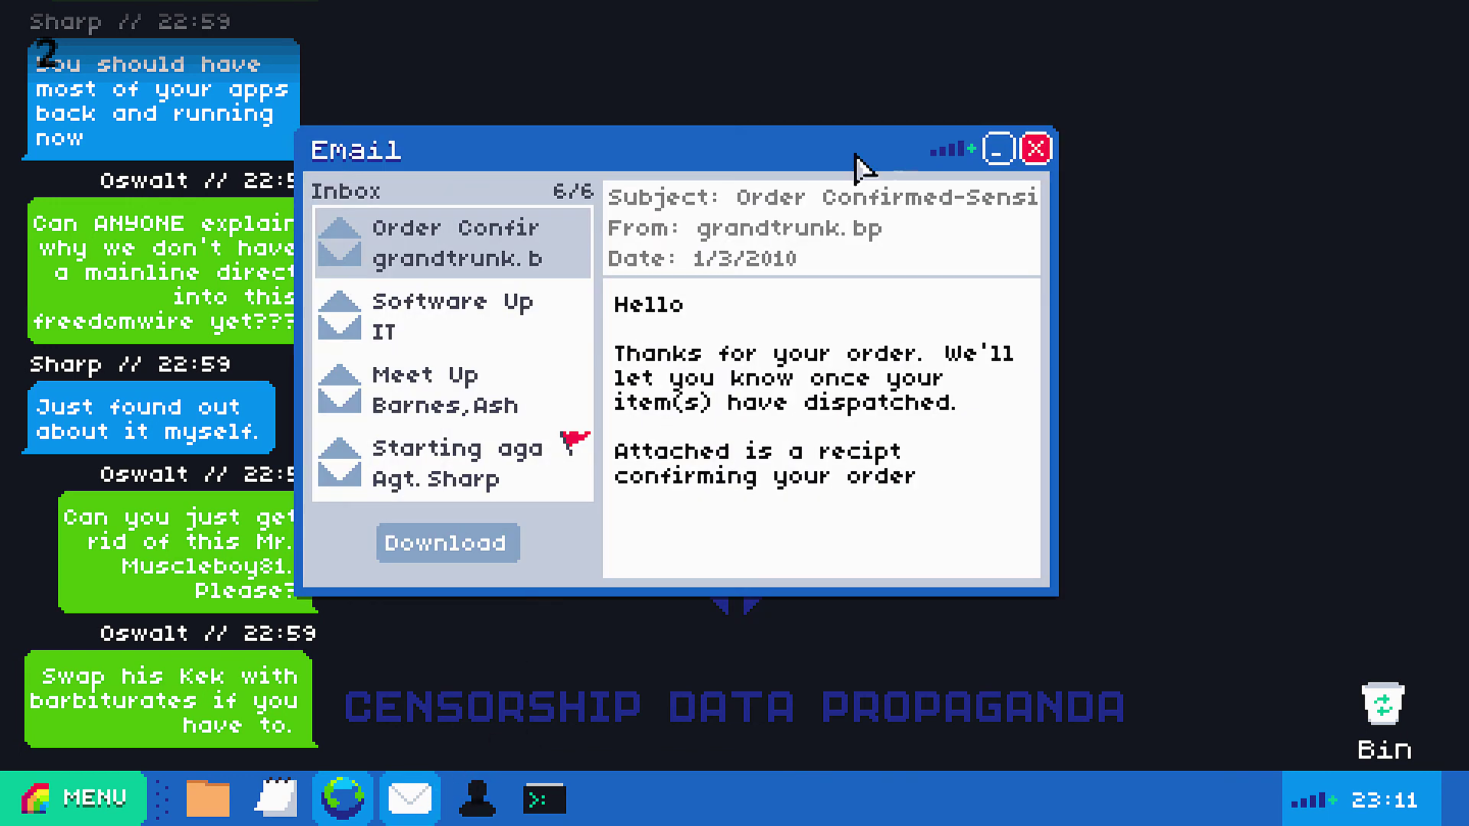
click(1037, 149)
click(347, 797)
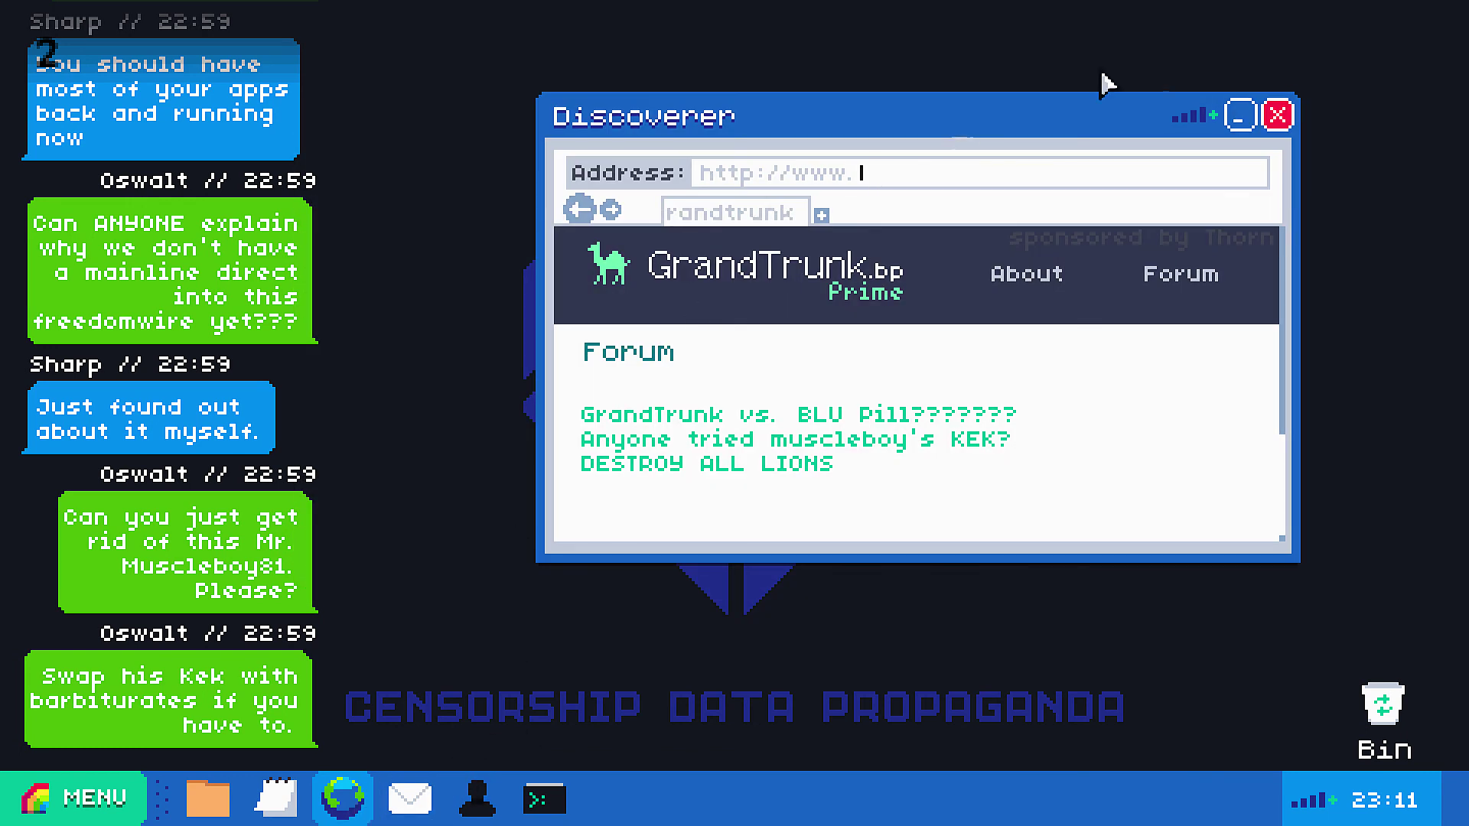
click(1276, 111)
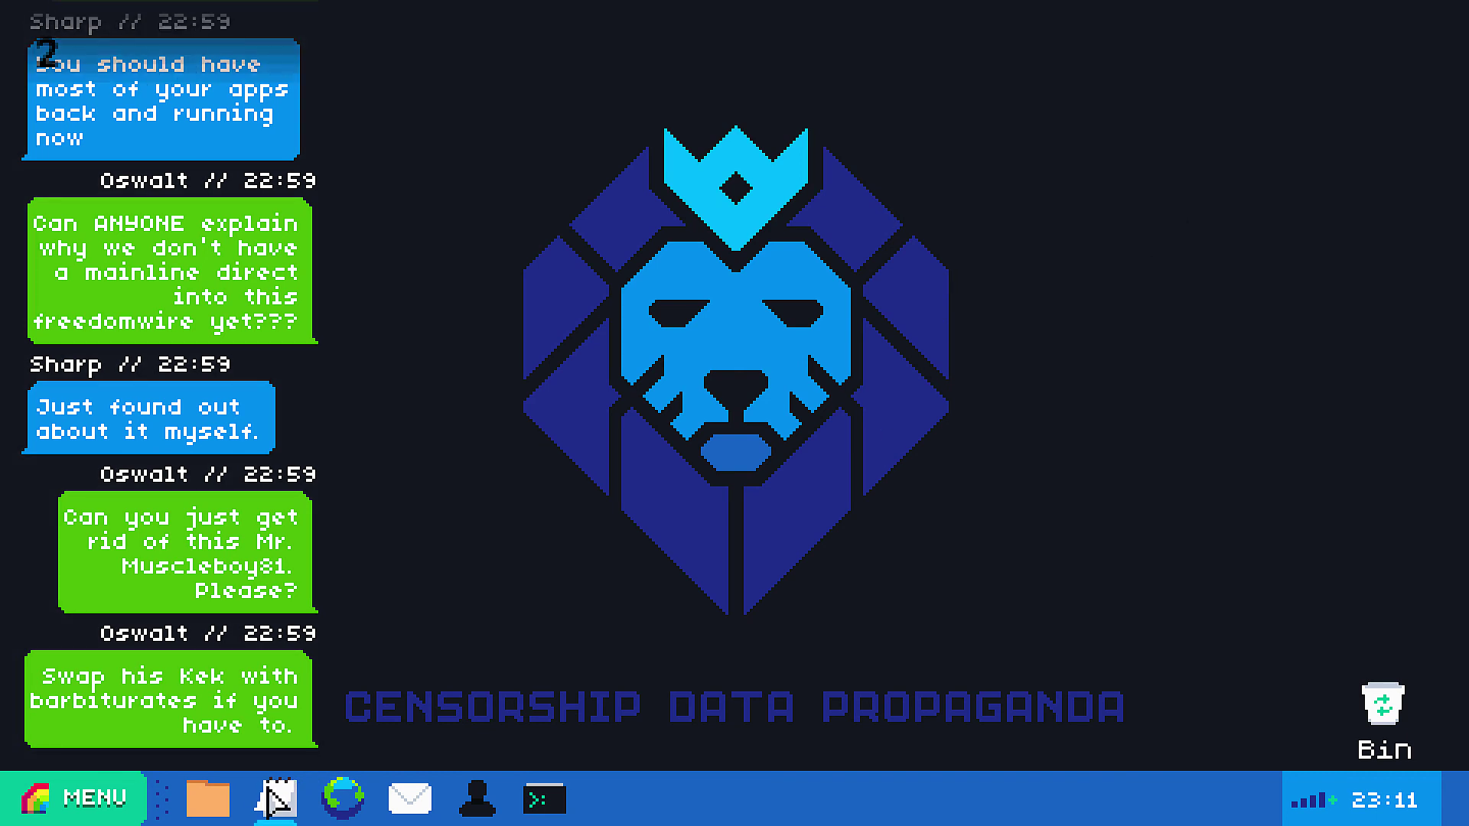
click(274, 798)
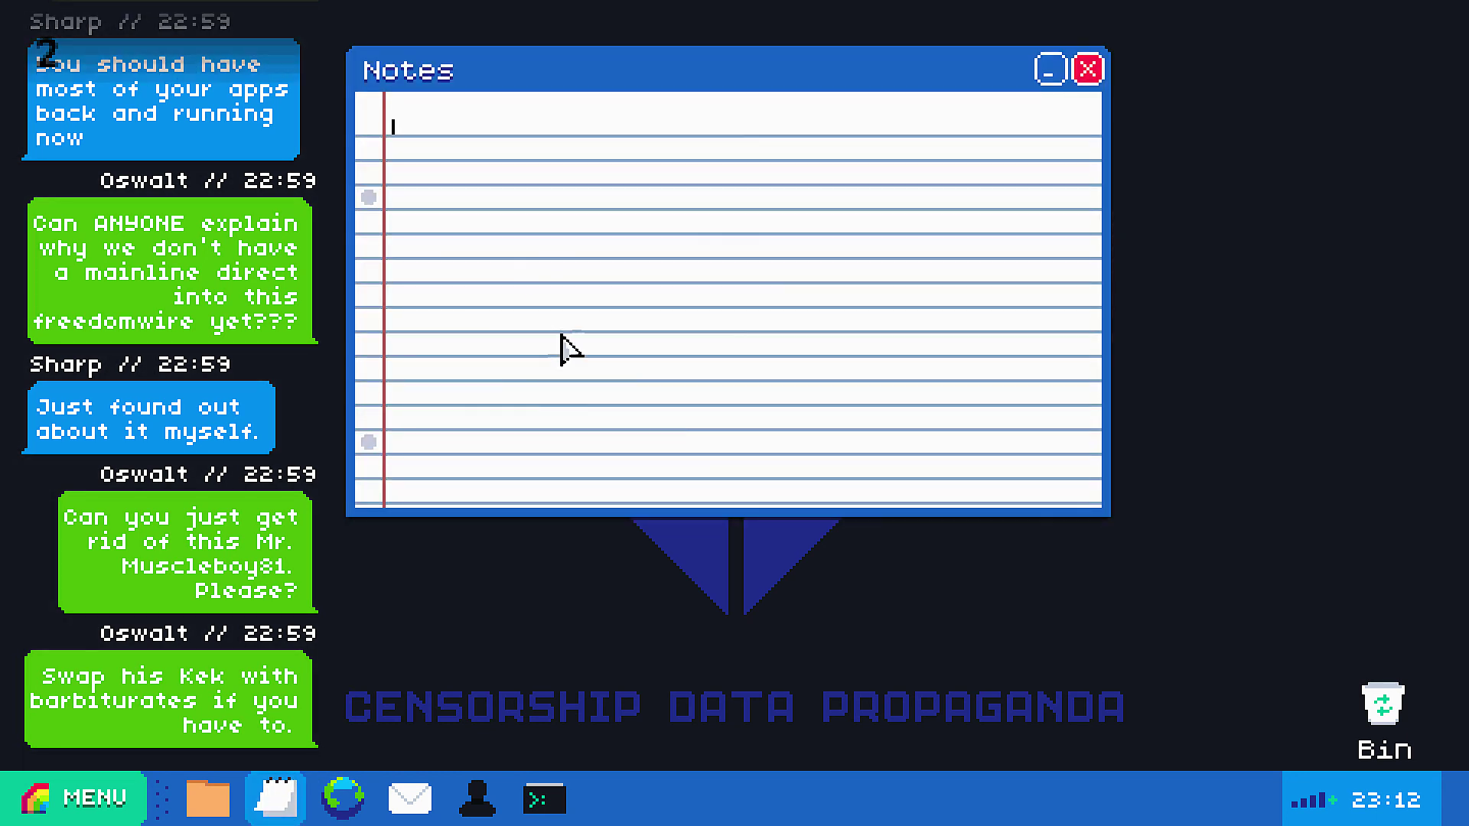
click(1086, 70)
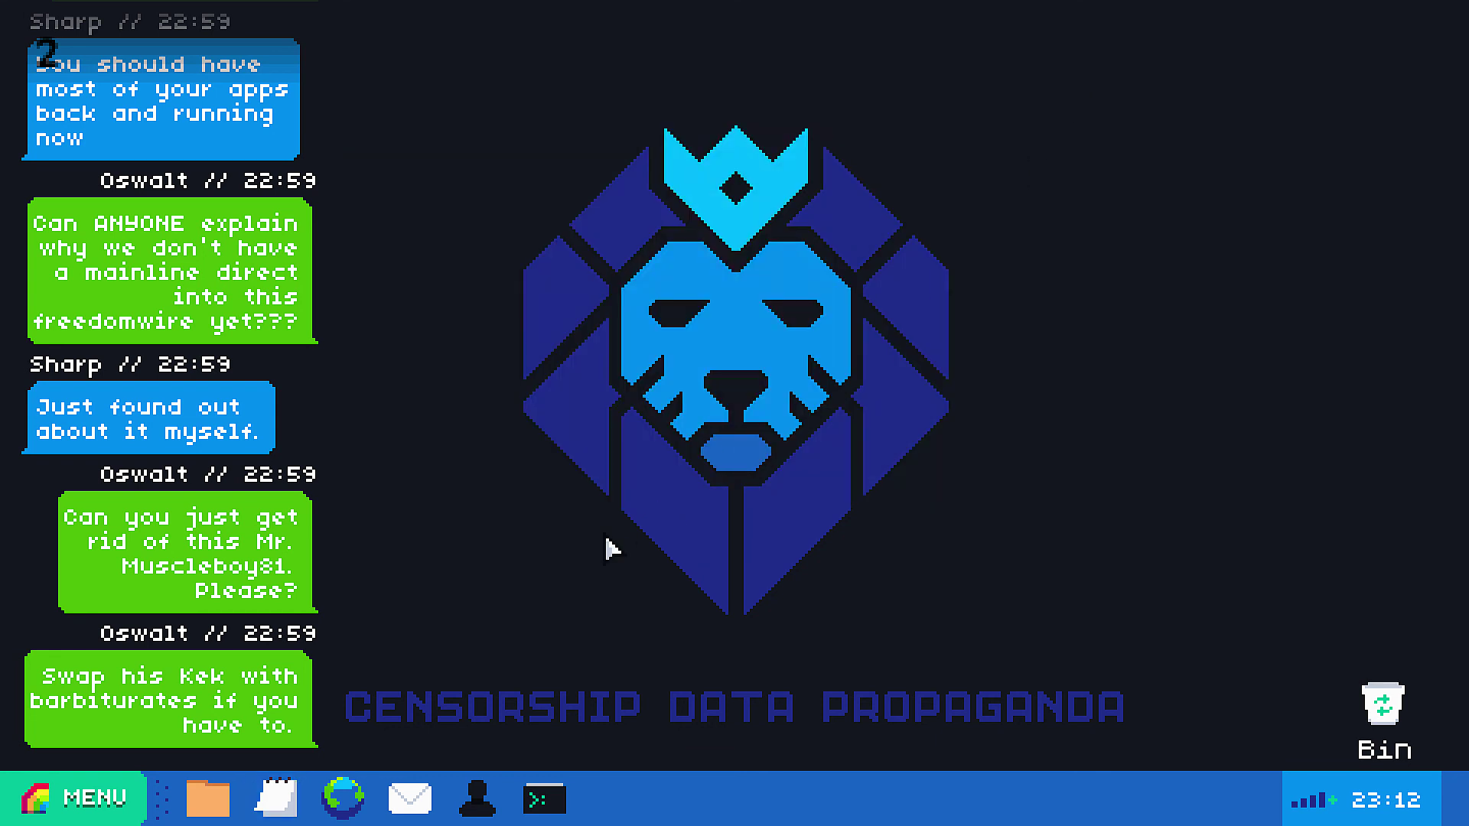